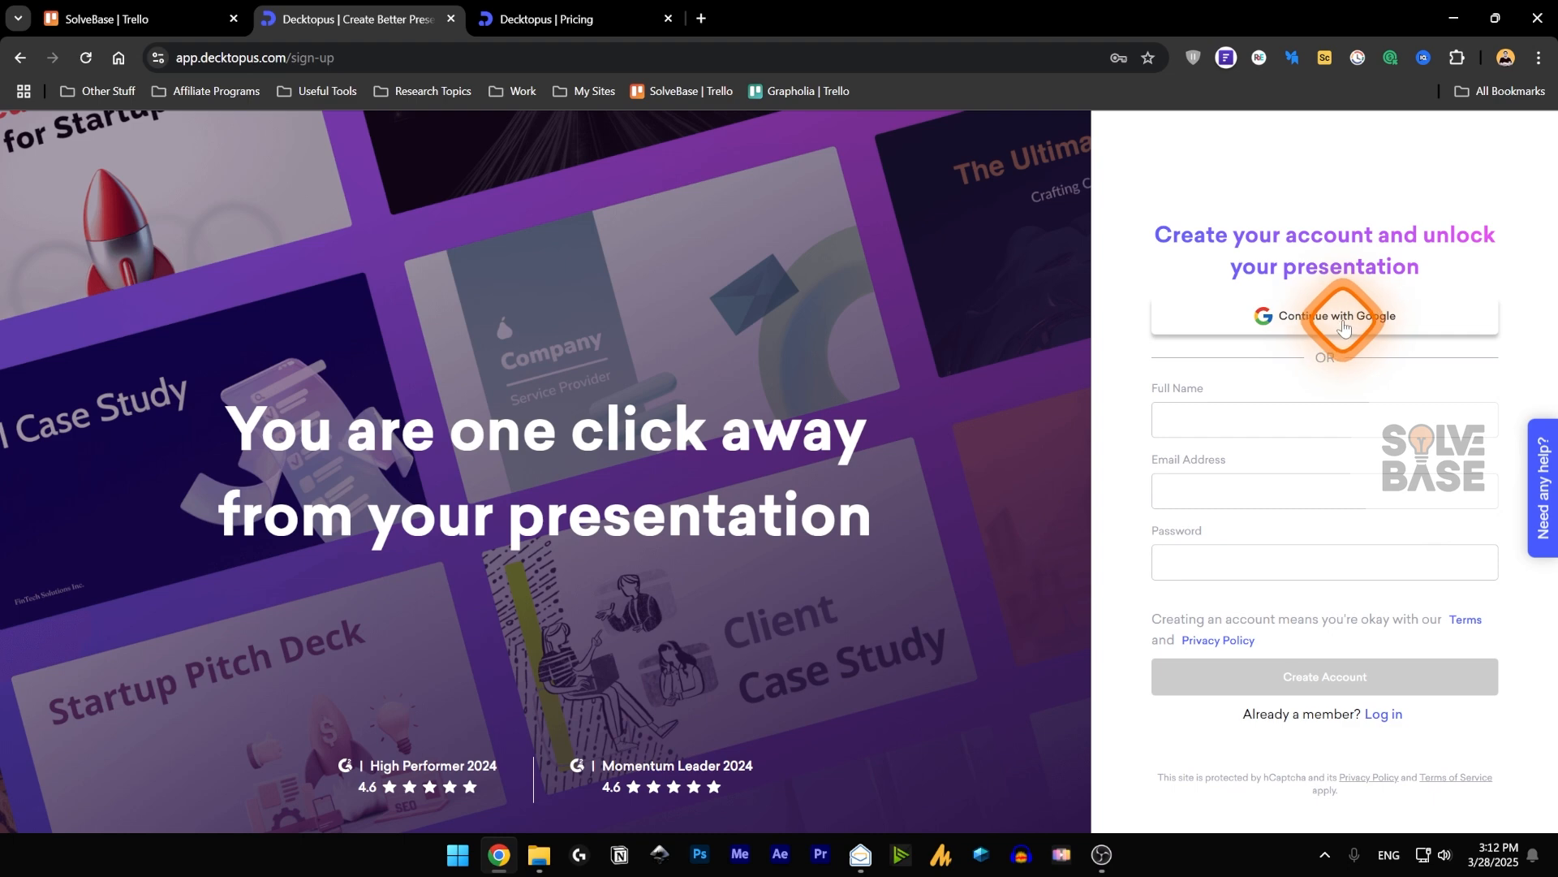
Sign up for the presentation service with a Google account.
{"action": "left_click", "coordinate": [1344, 325]}
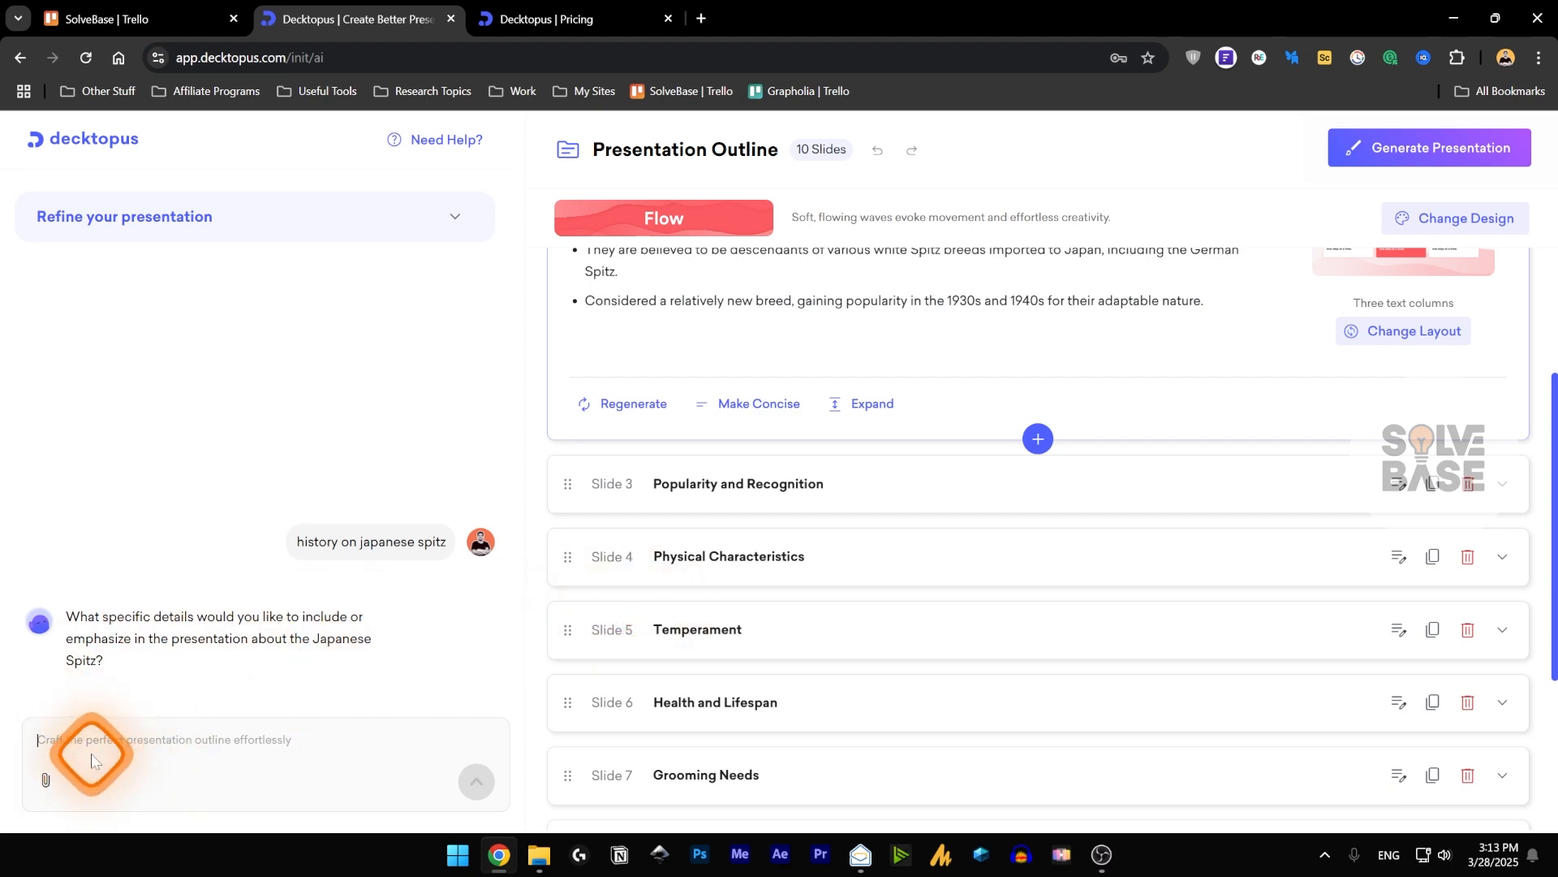
Open the file attachment dialog for the outline chat and close it without choosing a file.
{"action": "left_click", "coordinate": [48, 787]}
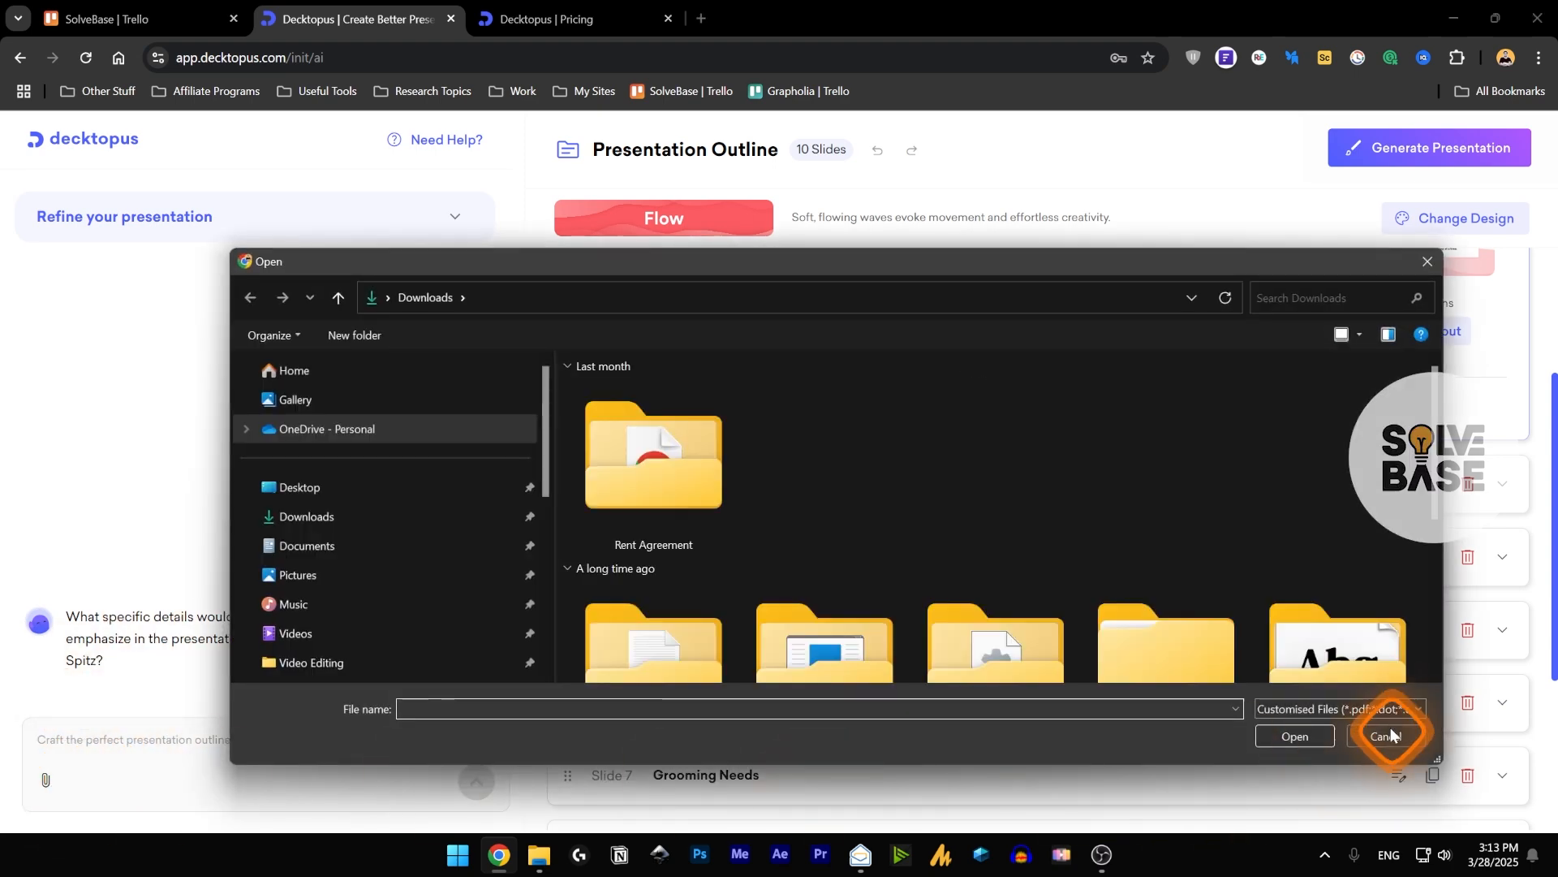
{"action": "left_click", "coordinate": [1385, 736]}
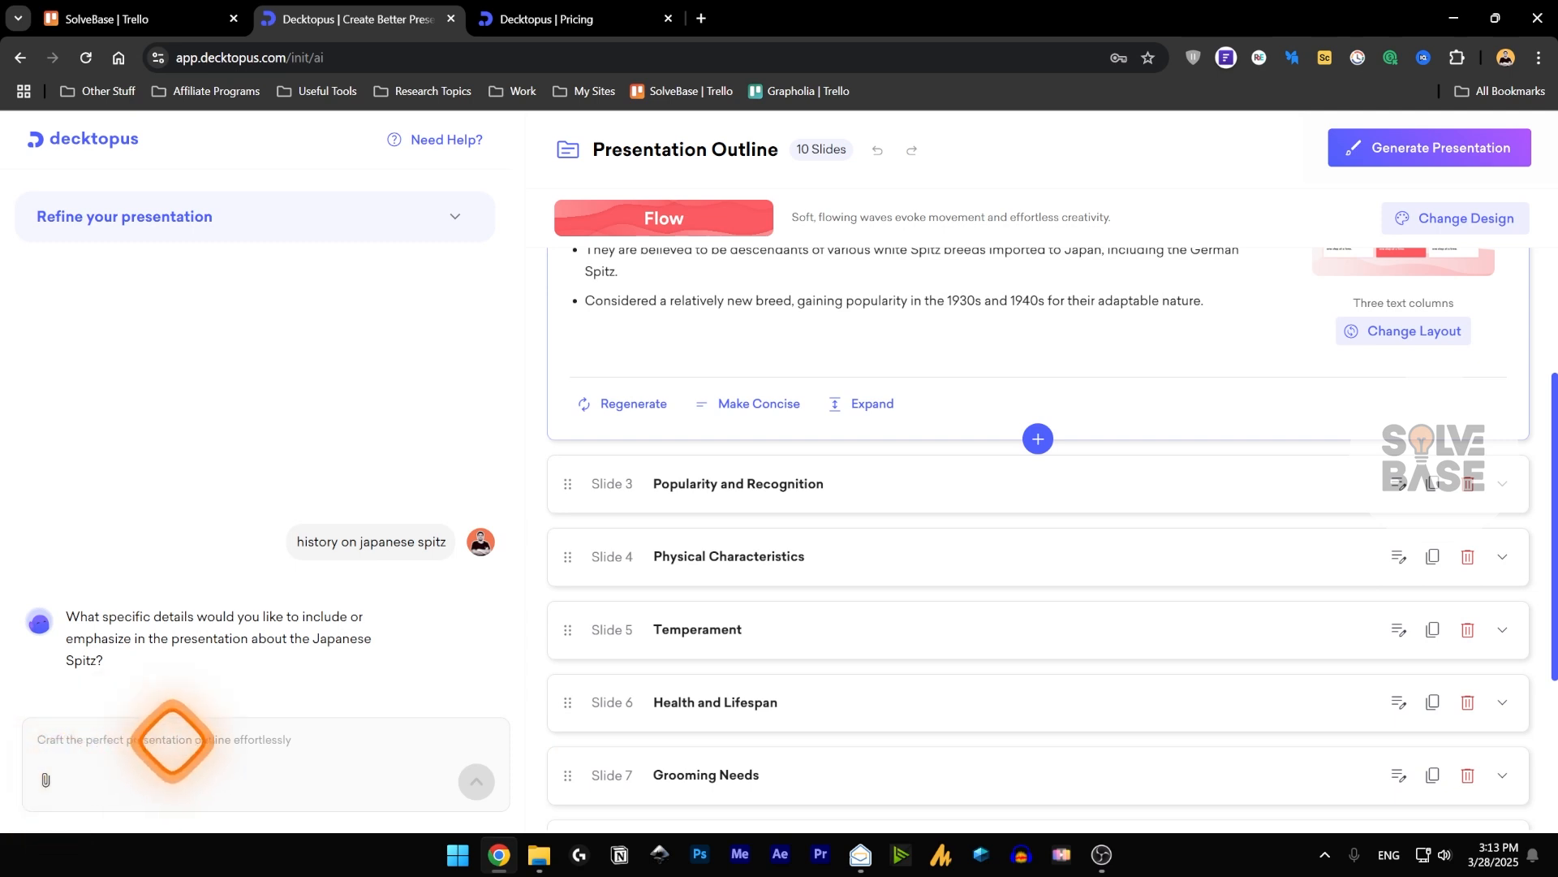
Expand the cover slide and the slides down to Physical Characteristics in the outline to examine their content and layouts.
{"action": "scroll", "coordinate": [1103, 711], "scroll_direction": "up", "scroll_amount": 2}
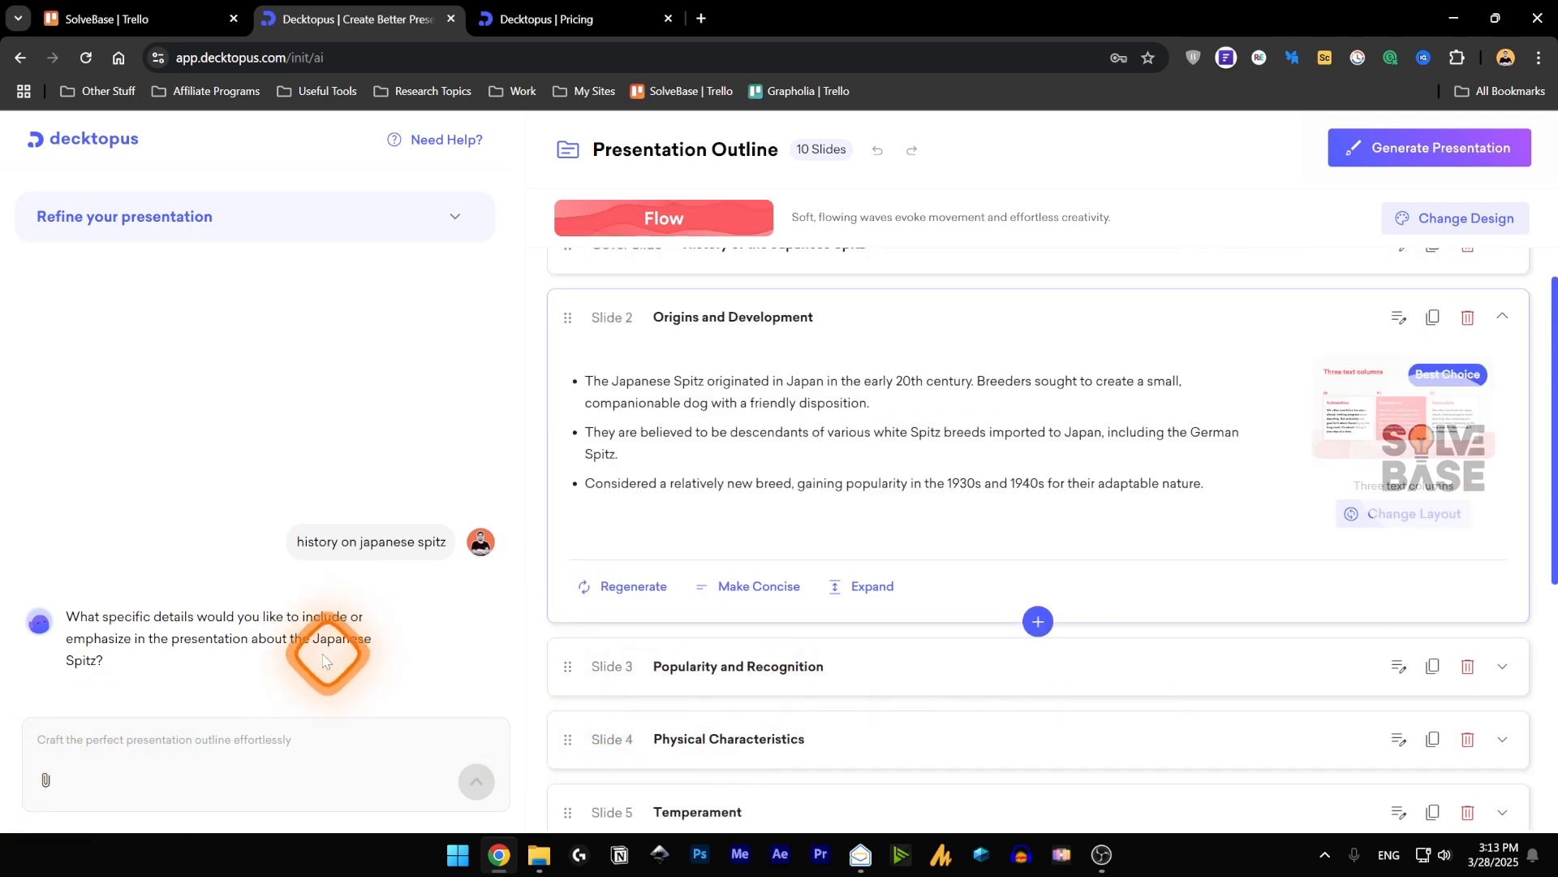
{"action": "scroll", "coordinate": [1064, 605], "scroll_direction": "up", "scroll_amount": 1}
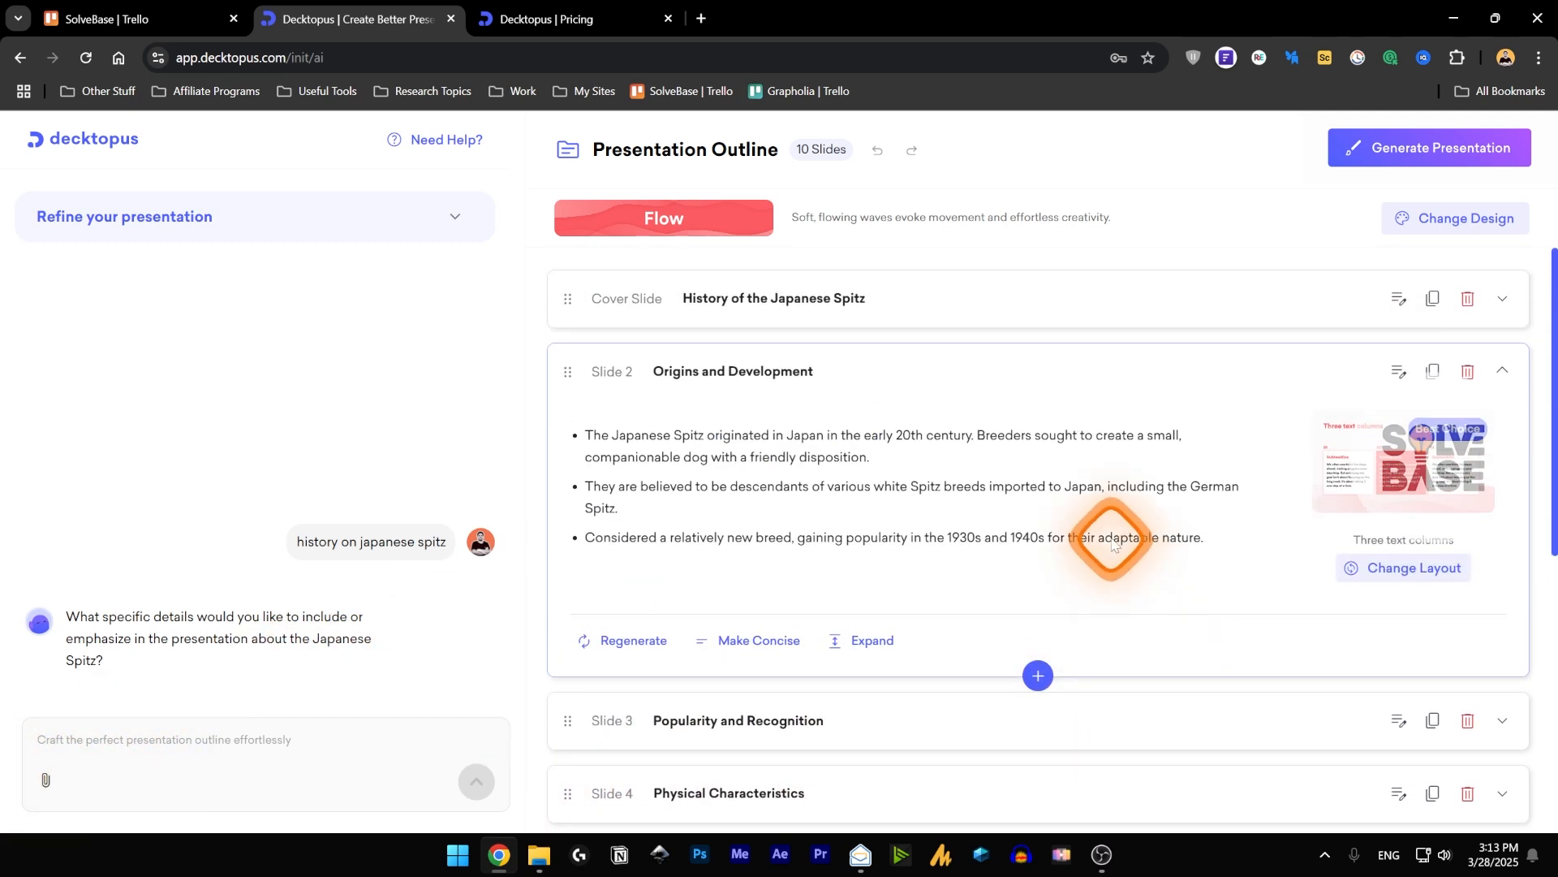
{"action": "left_click", "coordinate": [759, 307]}
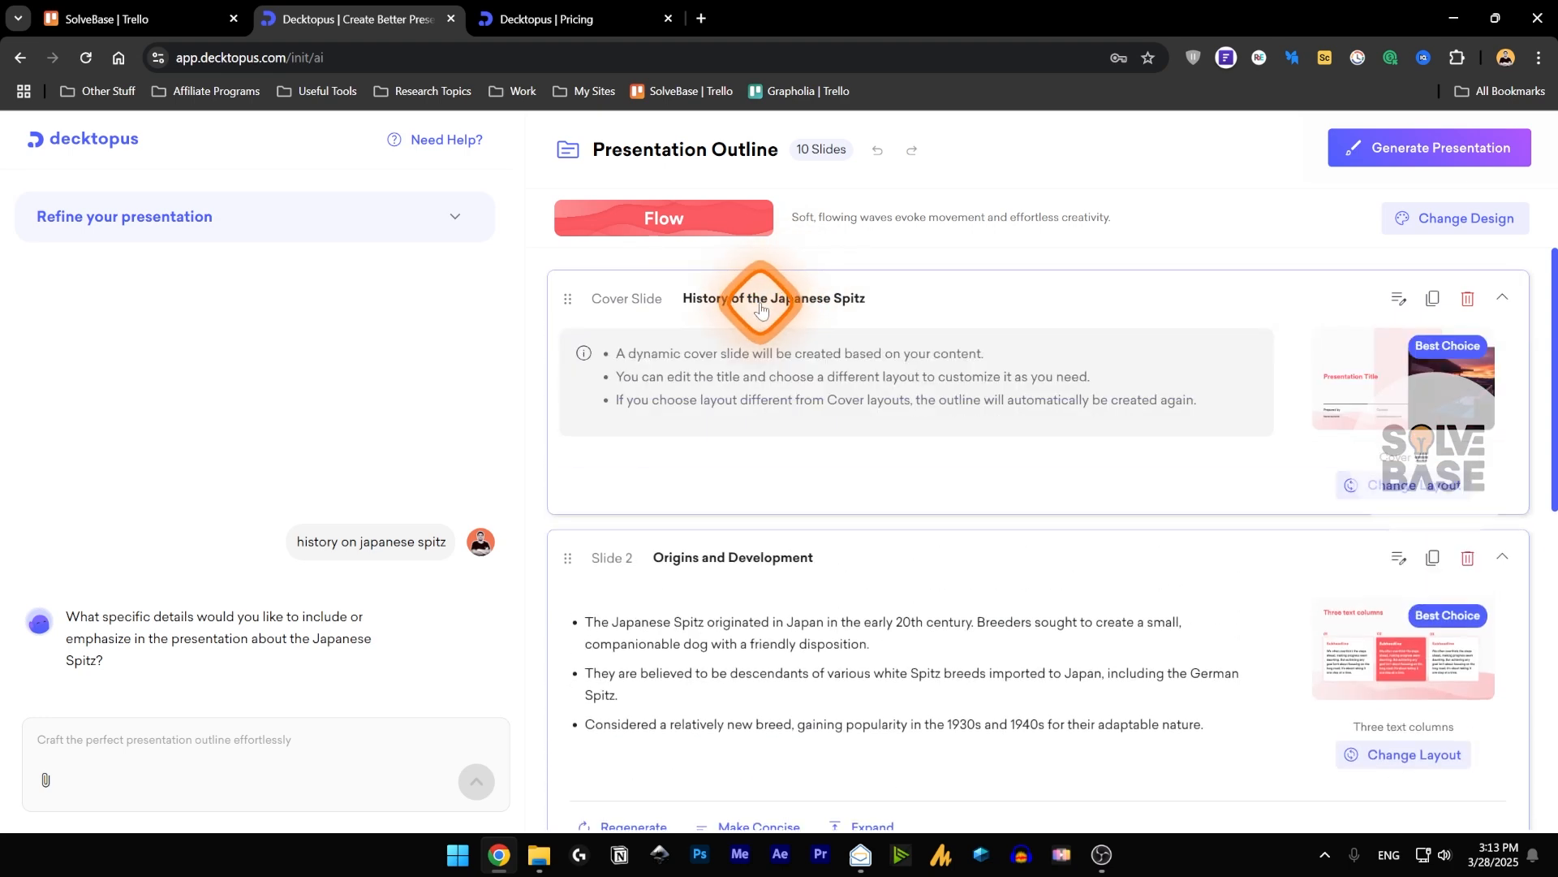
{"action": "left_click", "coordinate": [1420, 390]}
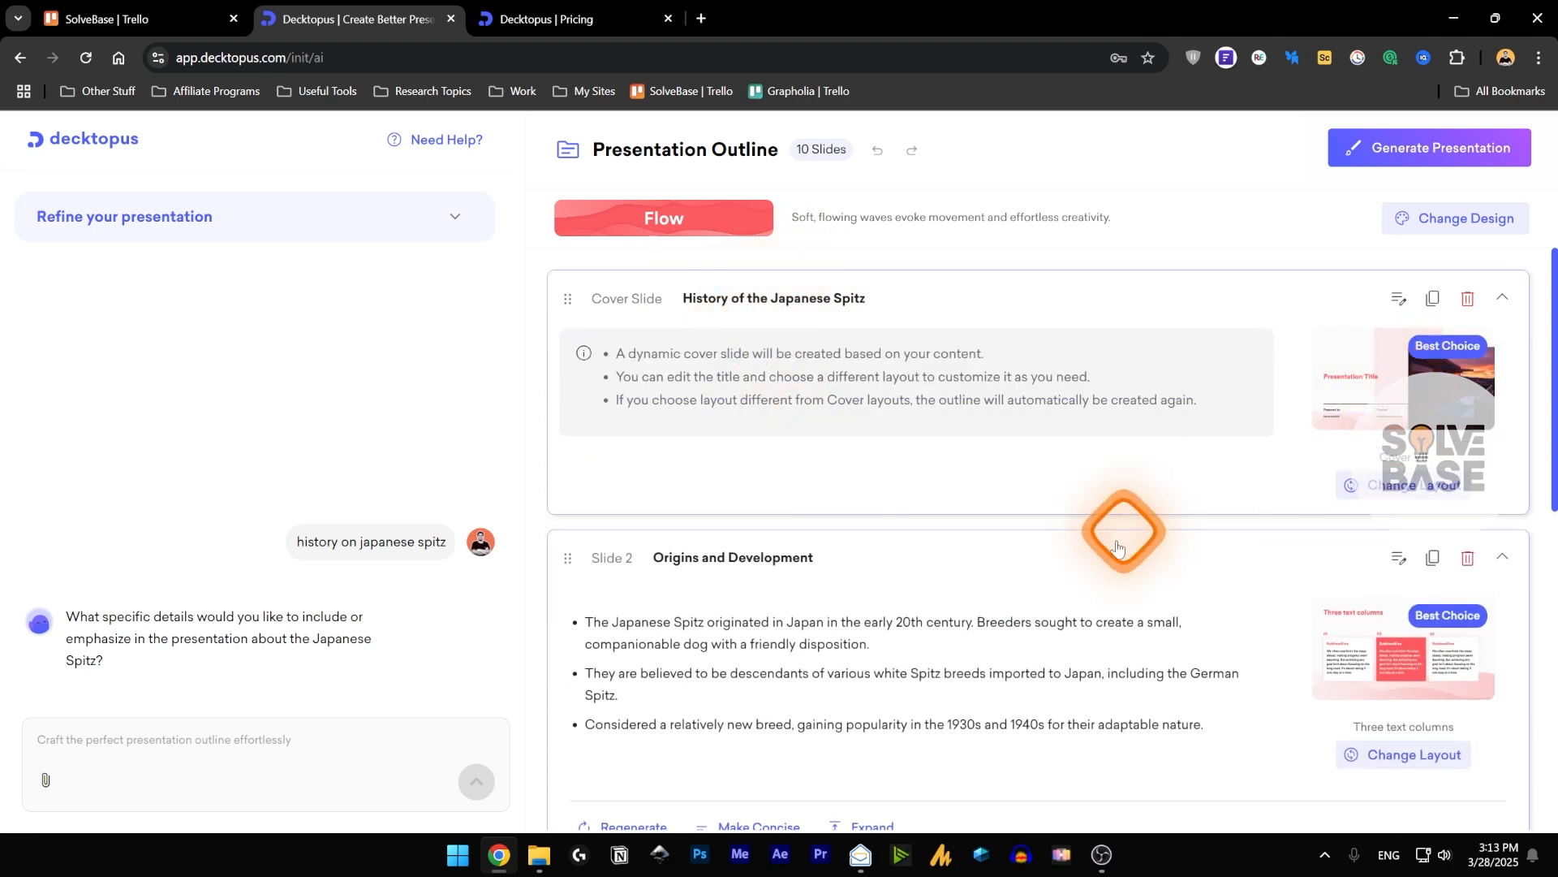
{"action": "scroll", "coordinate": [1117, 529], "scroll_direction": "down", "scroll_amount": 6}
{"action": "scroll", "coordinate": [1297, 519], "scroll_direction": "down", "scroll_amount": 3}
{"action": "left_click", "coordinate": [991, 531]}
Examine the suggested and other layouts offered for the Physical Characteristics slide, then leave without applying one.
{"action": "scroll", "coordinate": [991, 532], "scroll_direction": "down", "scroll_amount": 3}
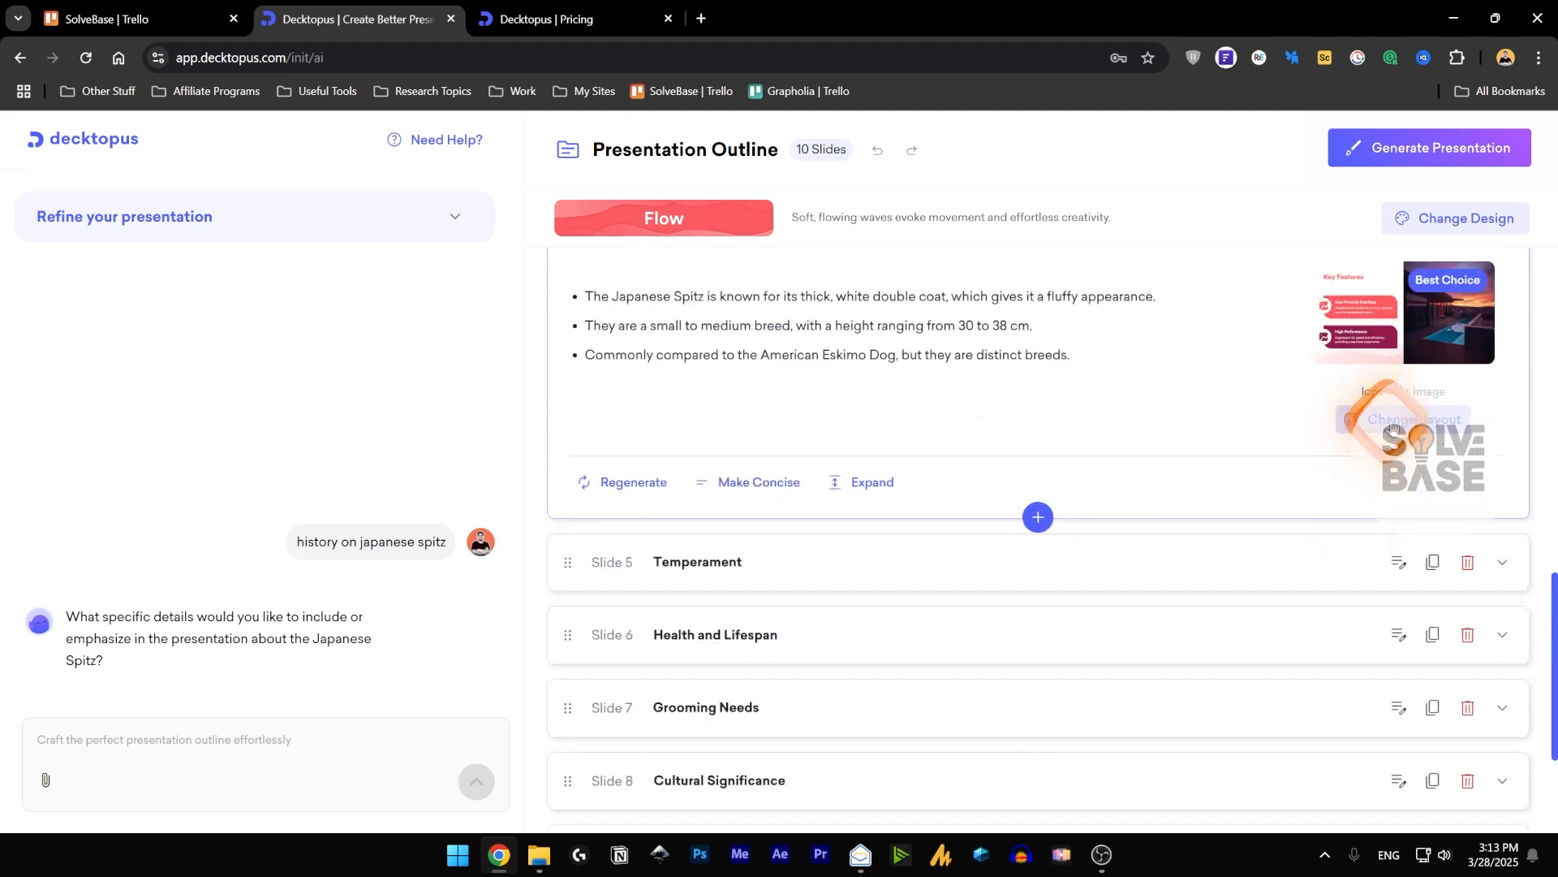
{"action": "left_click", "coordinate": [1416, 422]}
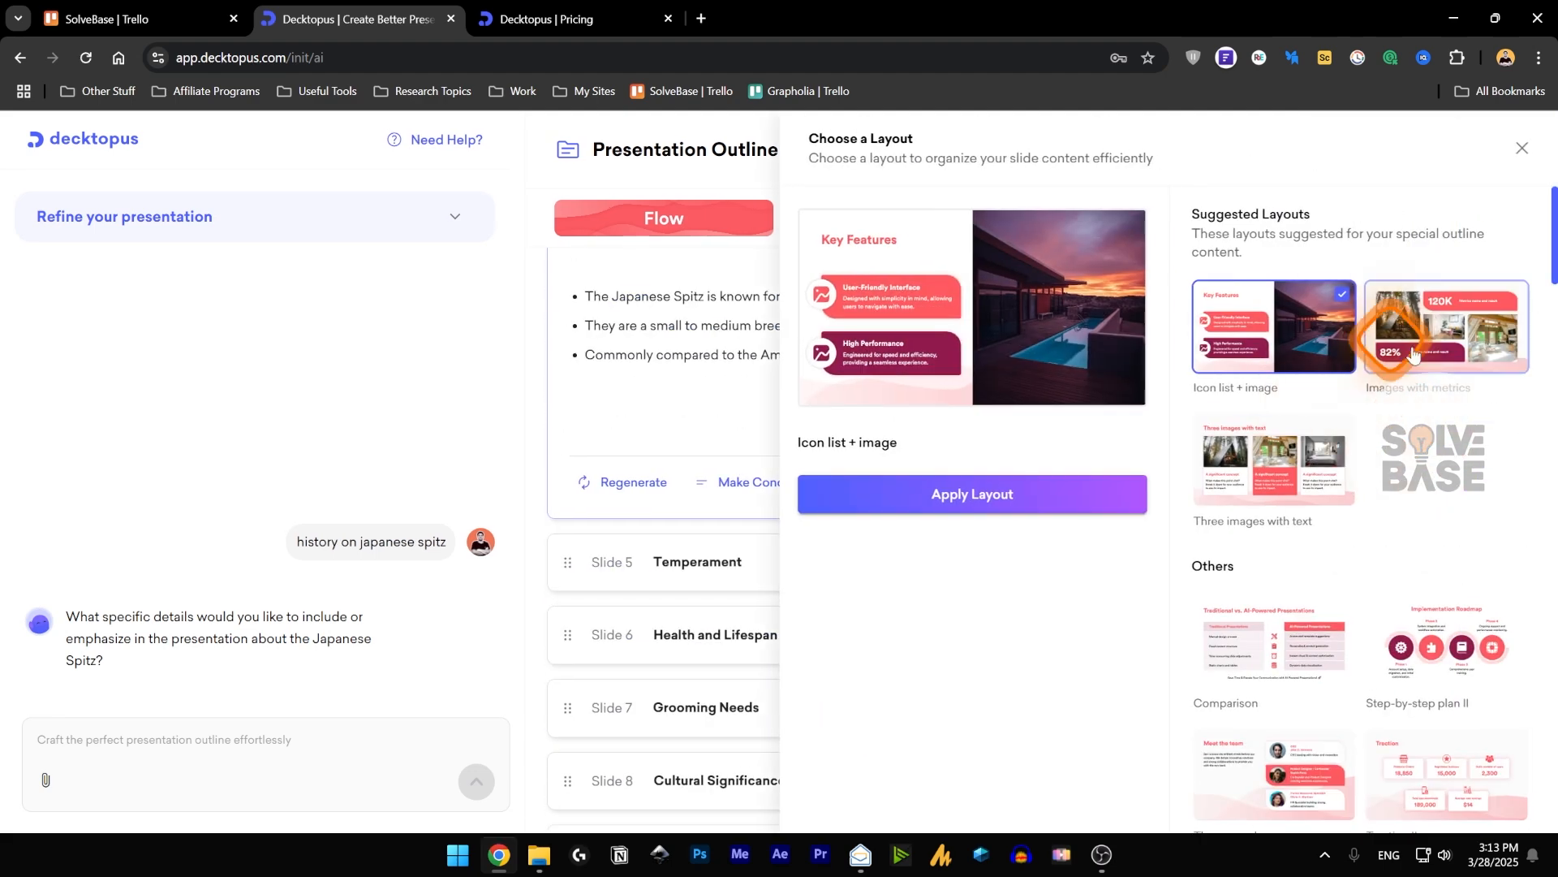
{"action": "scroll", "coordinate": [1291, 469], "scroll_direction": "down", "scroll_amount": 8}
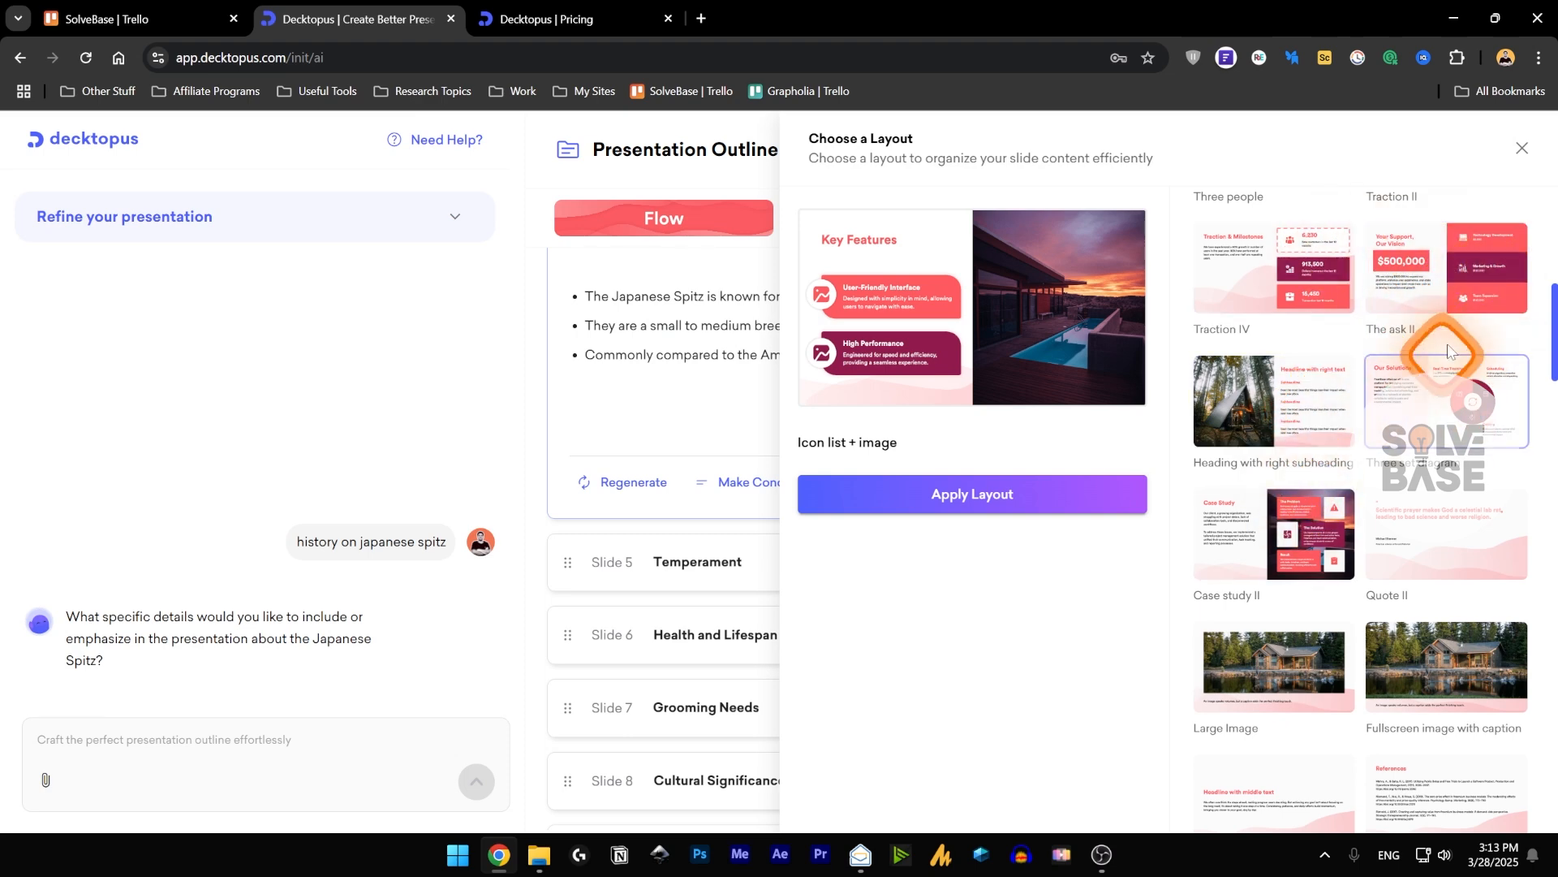
{"action": "scroll", "coordinate": [1482, 360], "scroll_direction": "down", "scroll_amount": 3}
{"action": "left_click", "coordinate": [1524, 149]}
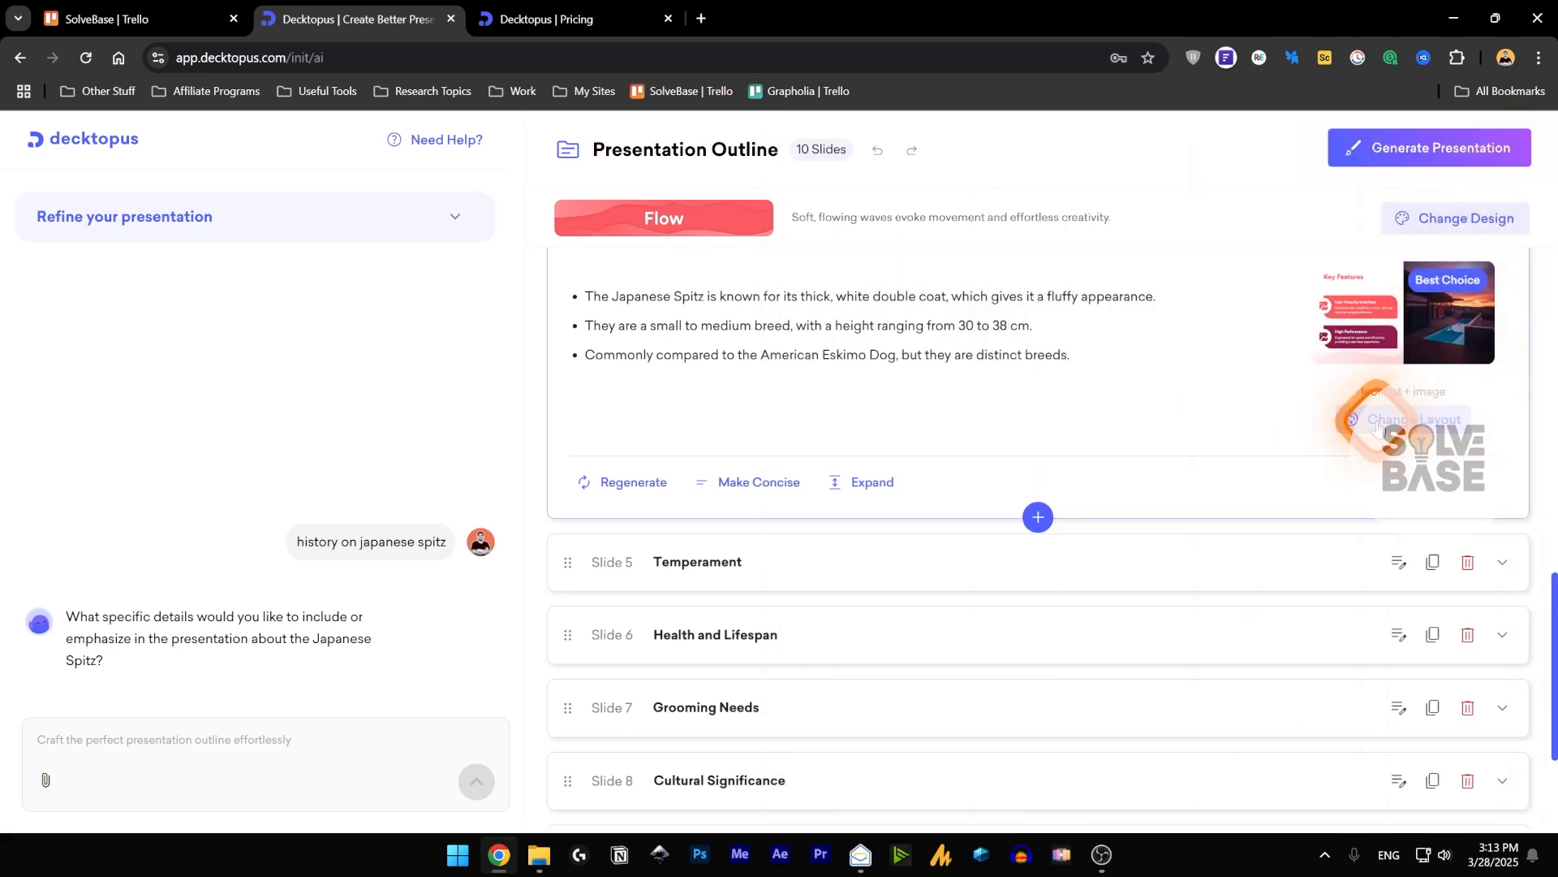
Make the Physical Characteristics slide's outline text concise, then expand it with more detail.
{"action": "scroll", "coordinate": [1107, 372], "scroll_direction": "down", "scroll_amount": 3}
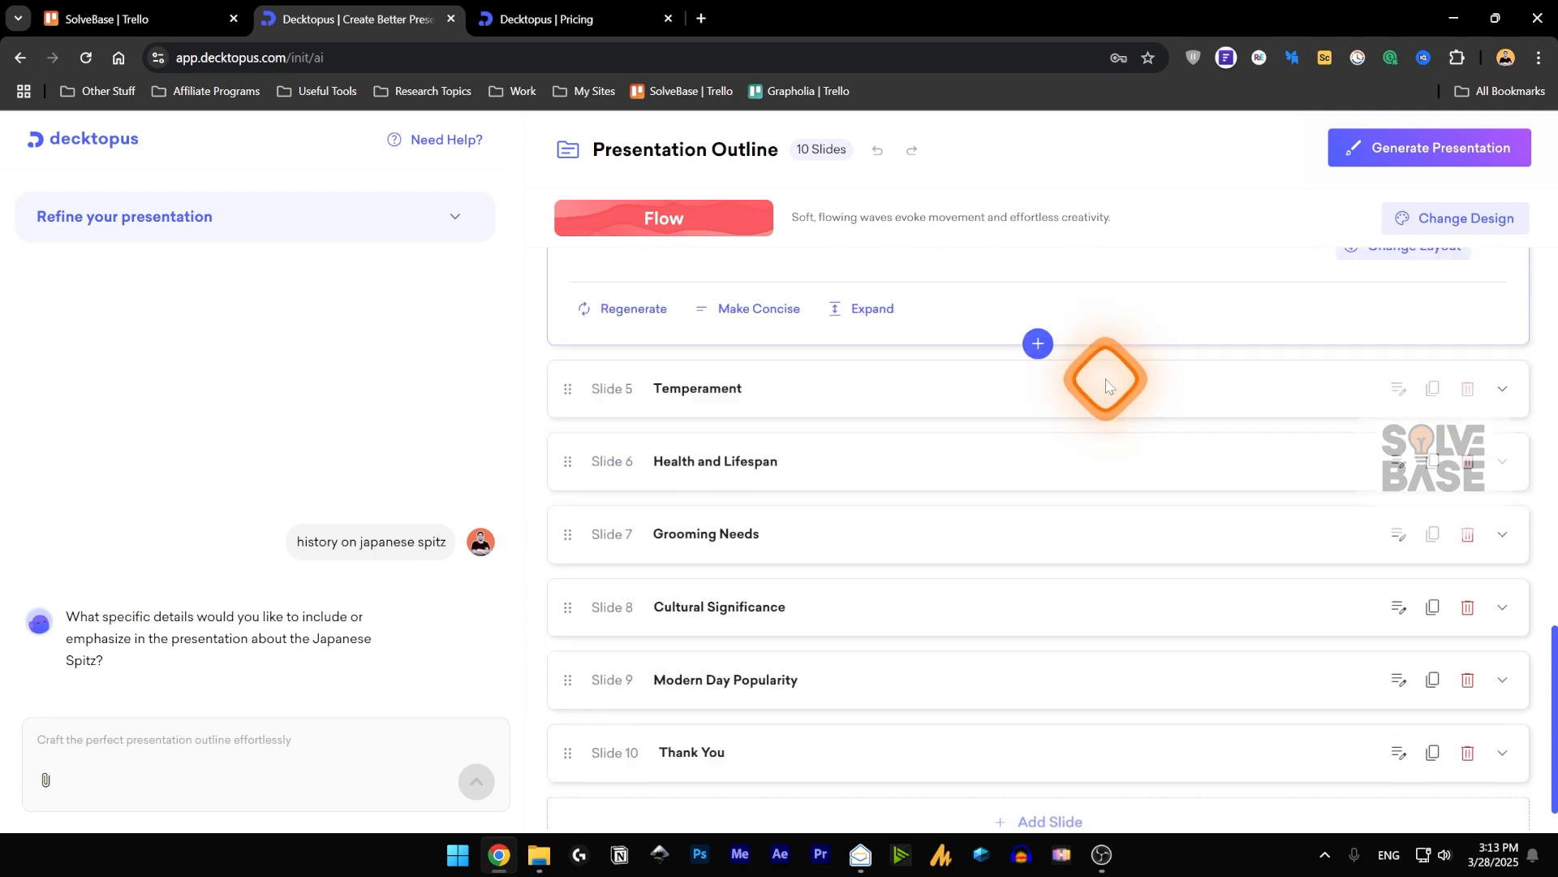
{"action": "scroll", "coordinate": [636, 577], "scroll_direction": "up", "scroll_amount": 5}
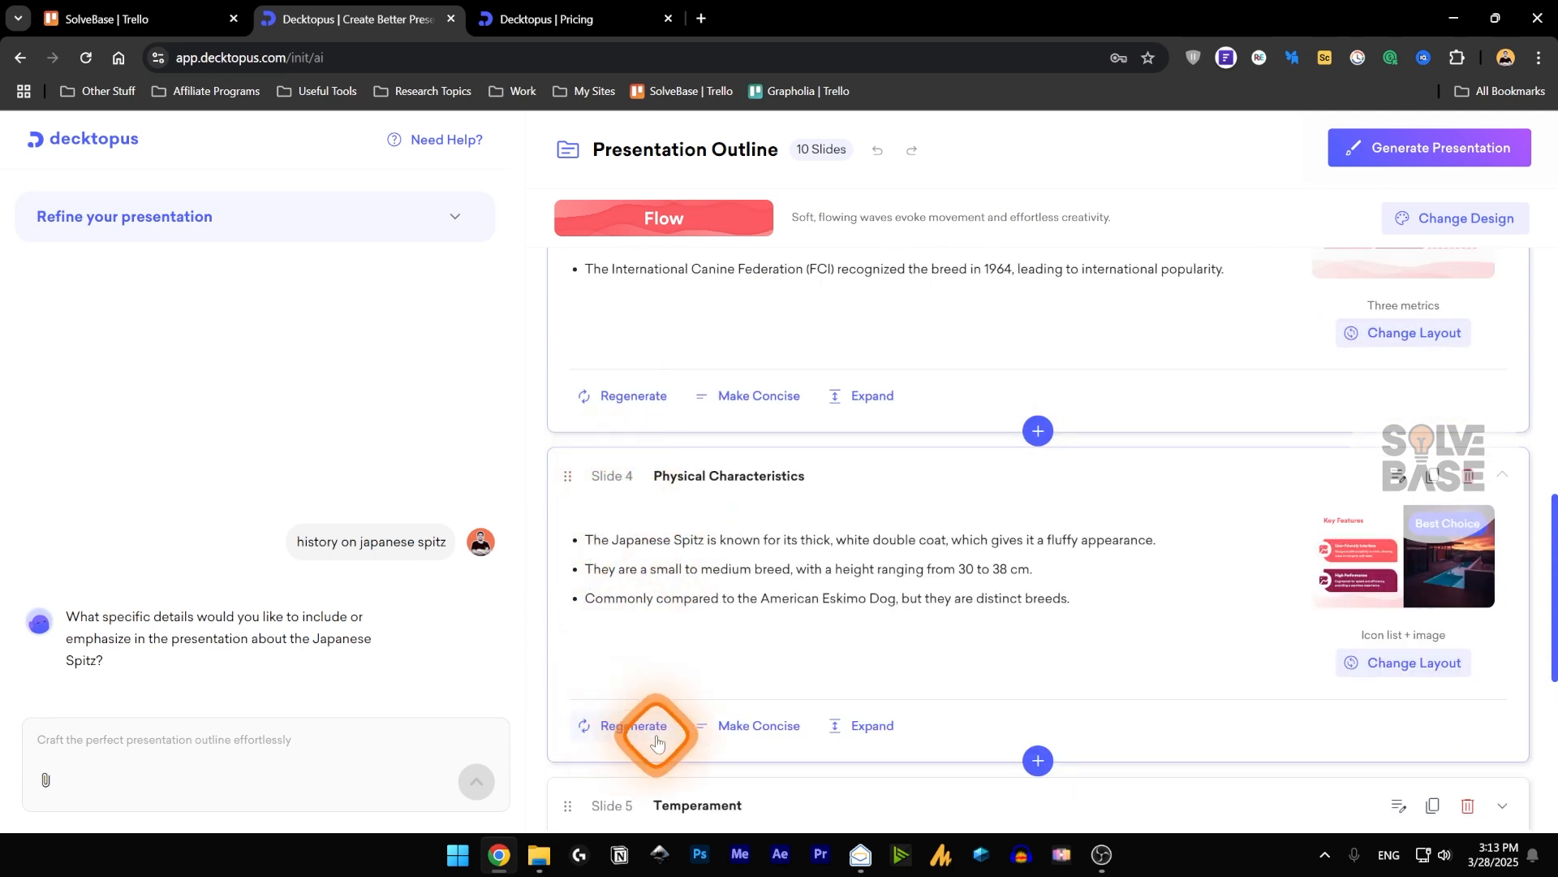
{"action": "left_click", "coordinate": [731, 730]}
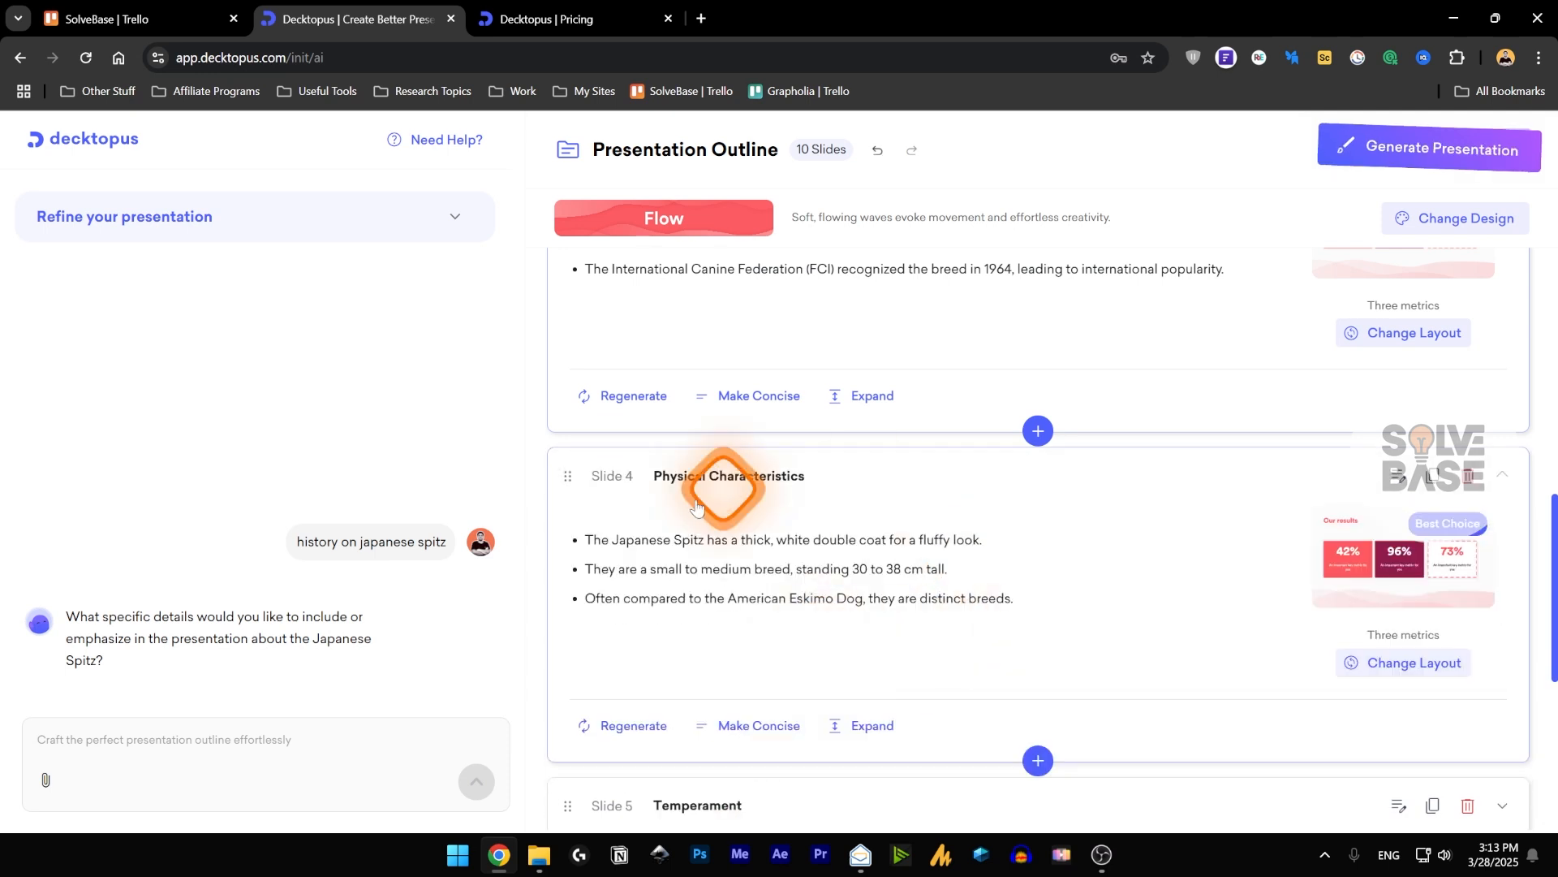
{"action": "left_click", "coordinate": [863, 735]}
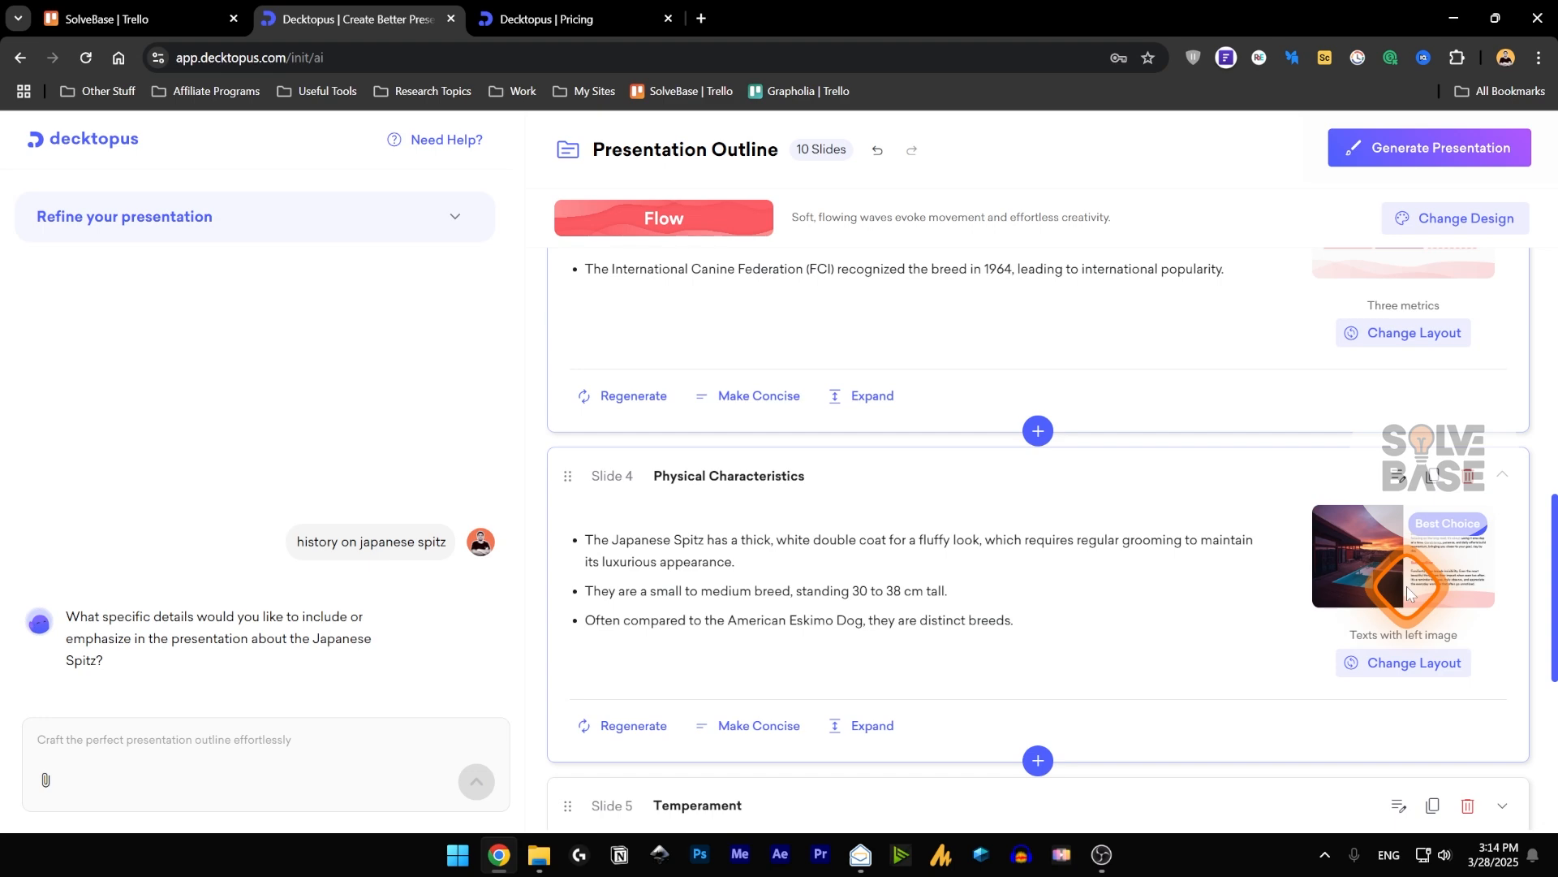
Browse the layout choices for the expanded Physical Characteristics text, looking at Traction IV among the other layouts.
{"action": "left_click", "coordinate": [1394, 662]}
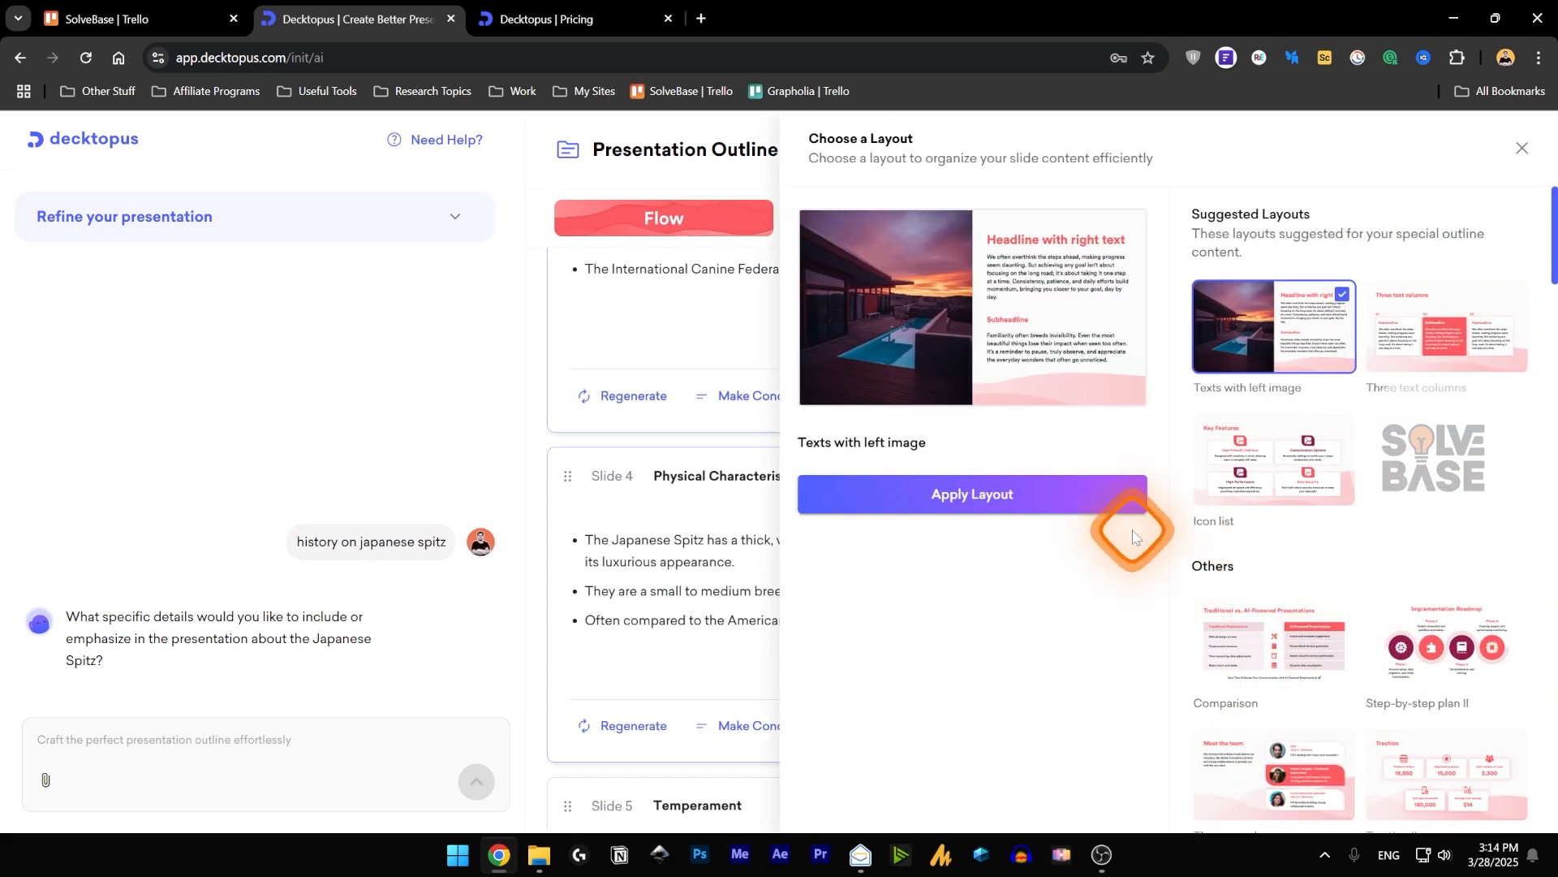
{"action": "scroll", "coordinate": [1444, 637], "scroll_direction": "down", "scroll_amount": 5}
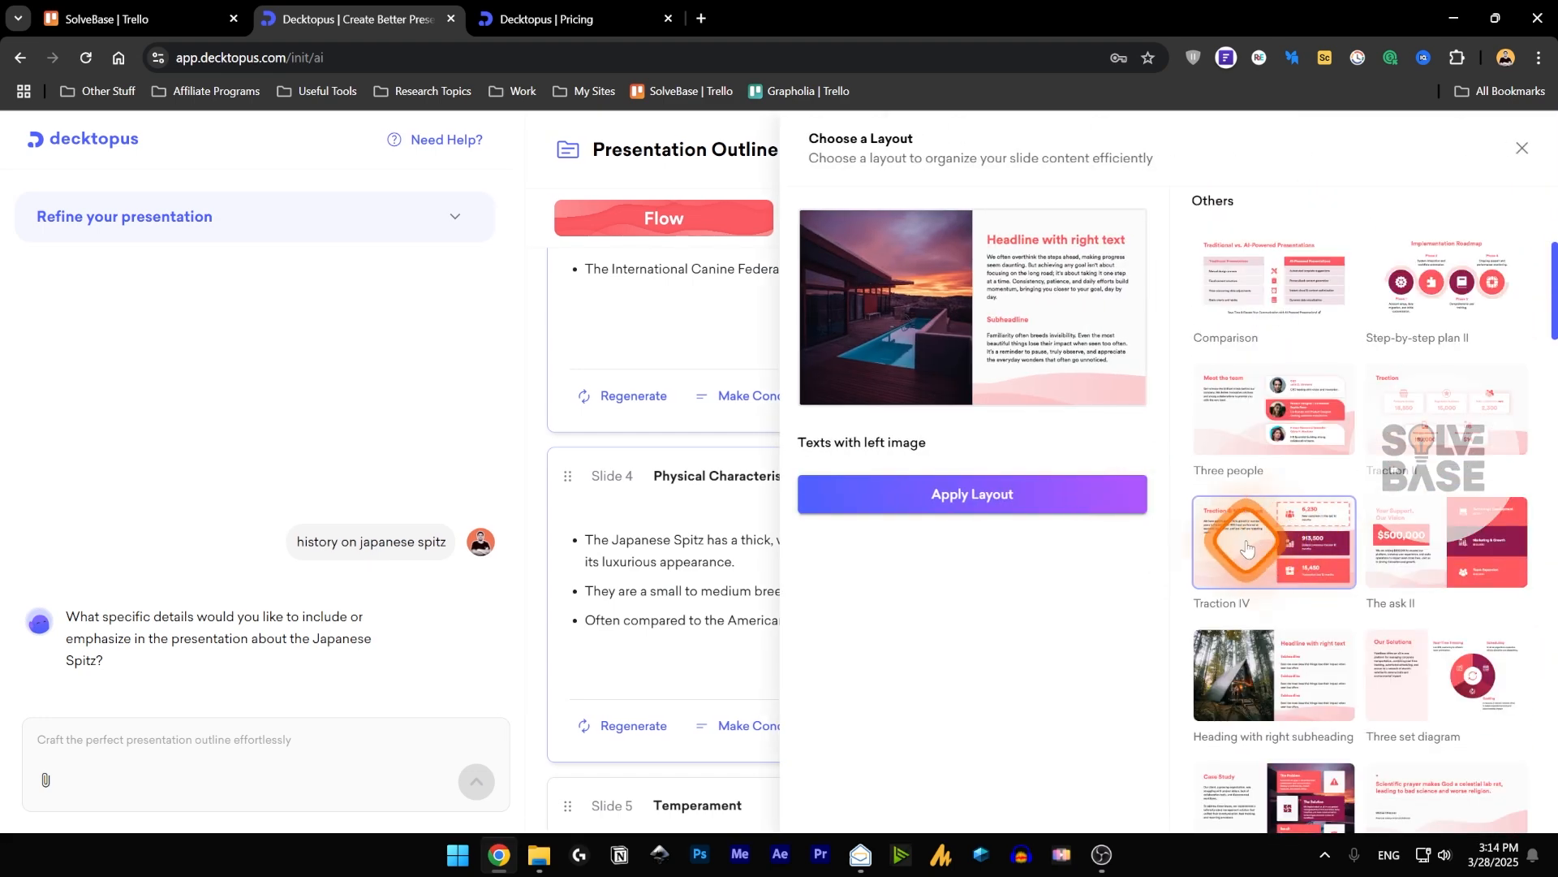
{"action": "double_click", "coordinate": [1248, 548]}
Open the Modern Day Popularity slide's outline text for editing and discard the edit.
{"action": "scroll", "coordinate": [1202, 568], "scroll_direction": "down", "scroll_amount": 8}
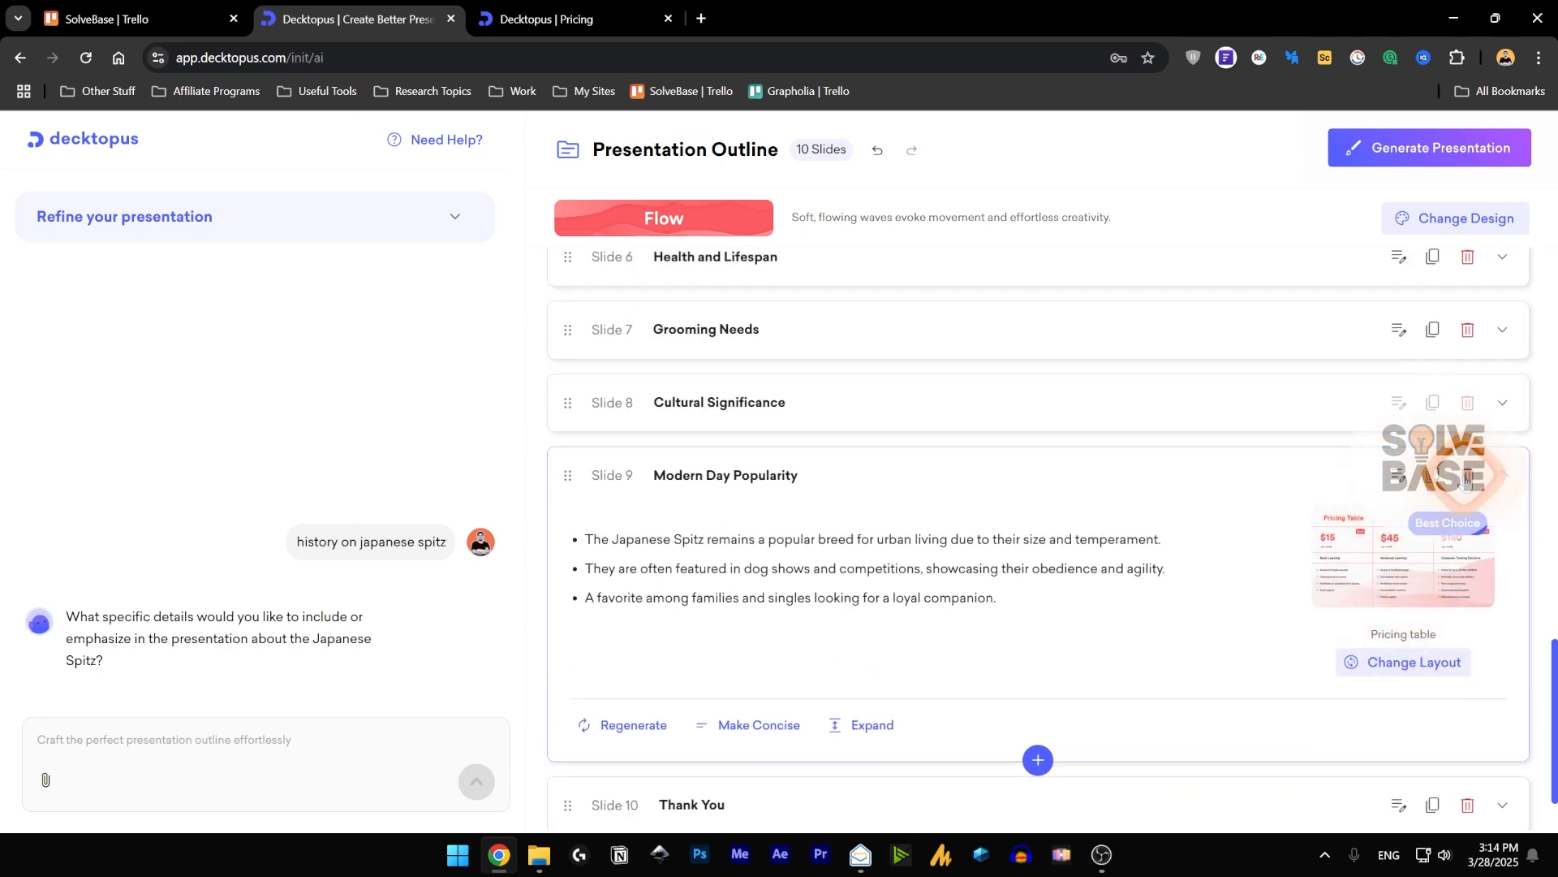
{"action": "scroll", "coordinate": [1152, 552], "scroll_direction": "down", "scroll_amount": 2}
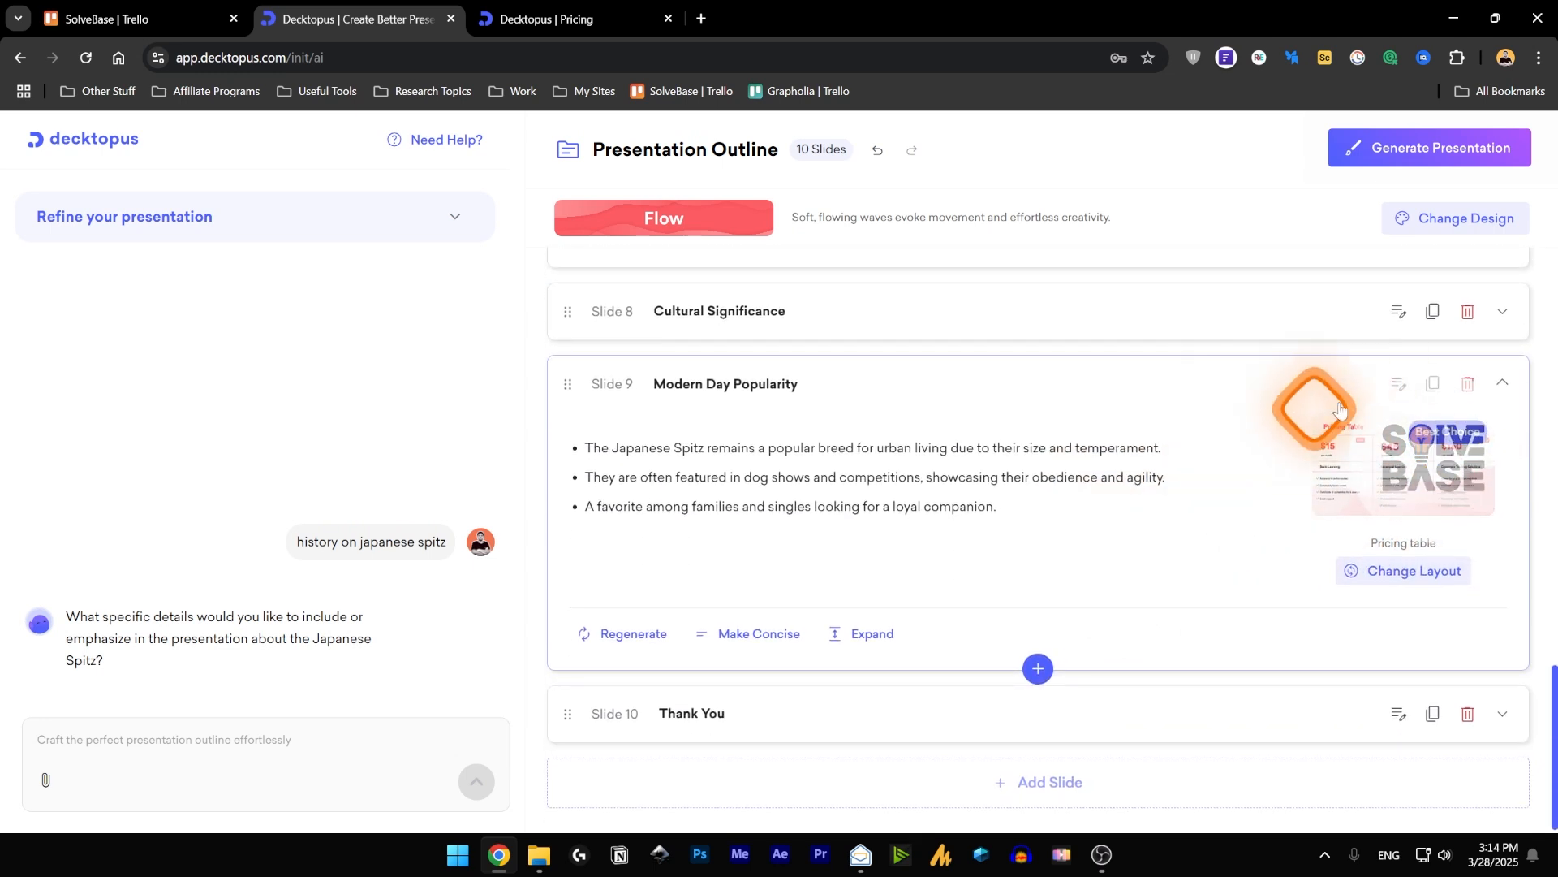
{"action": "left_click", "coordinate": [1403, 392]}
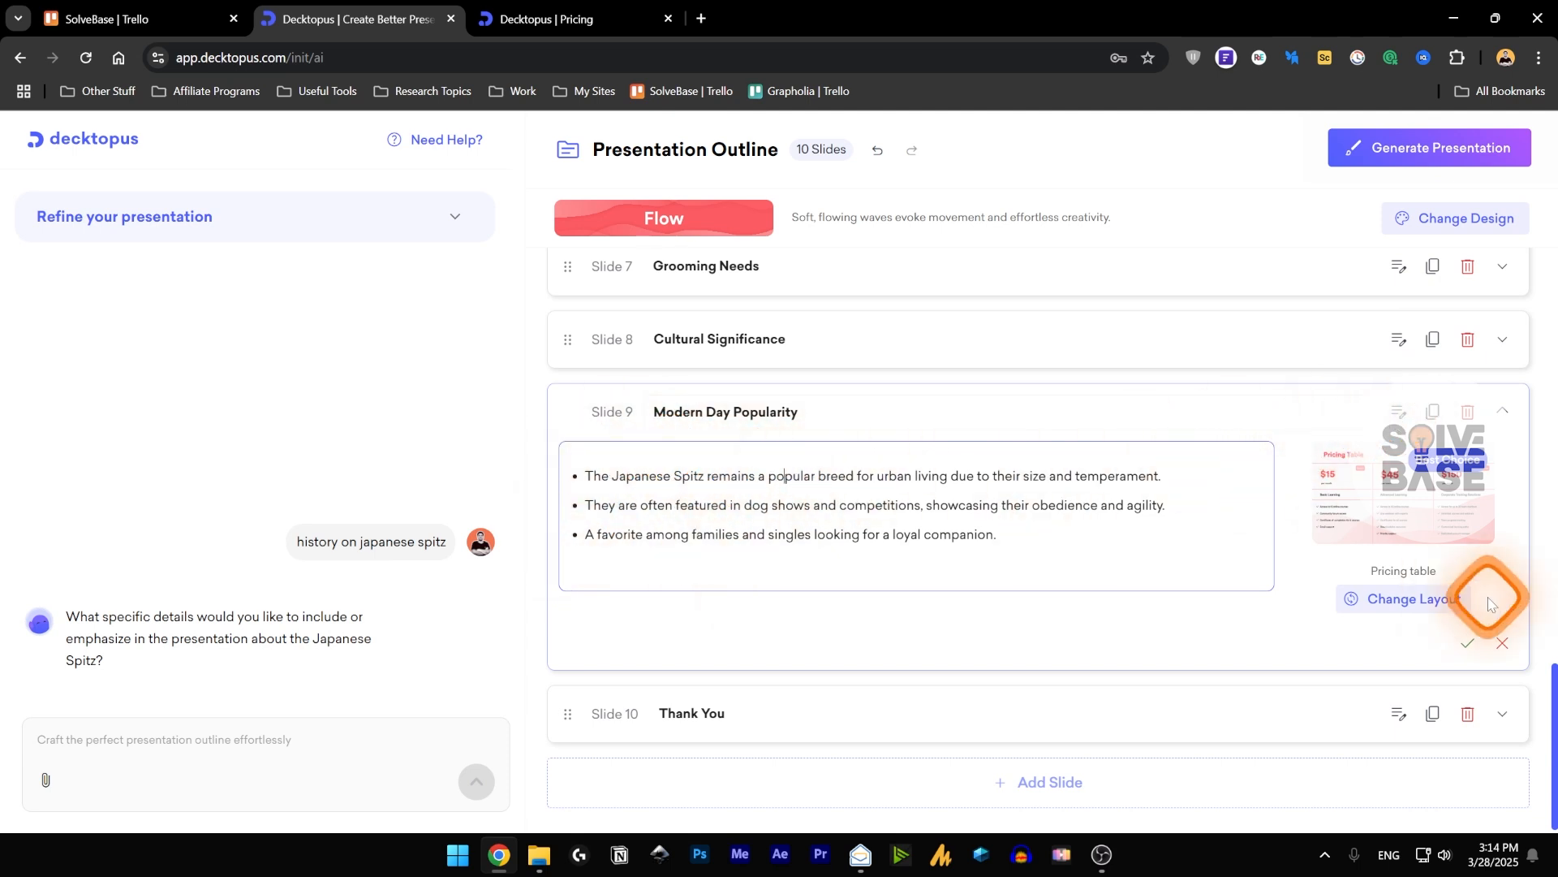
{"action": "left_click", "coordinate": [1504, 647]}
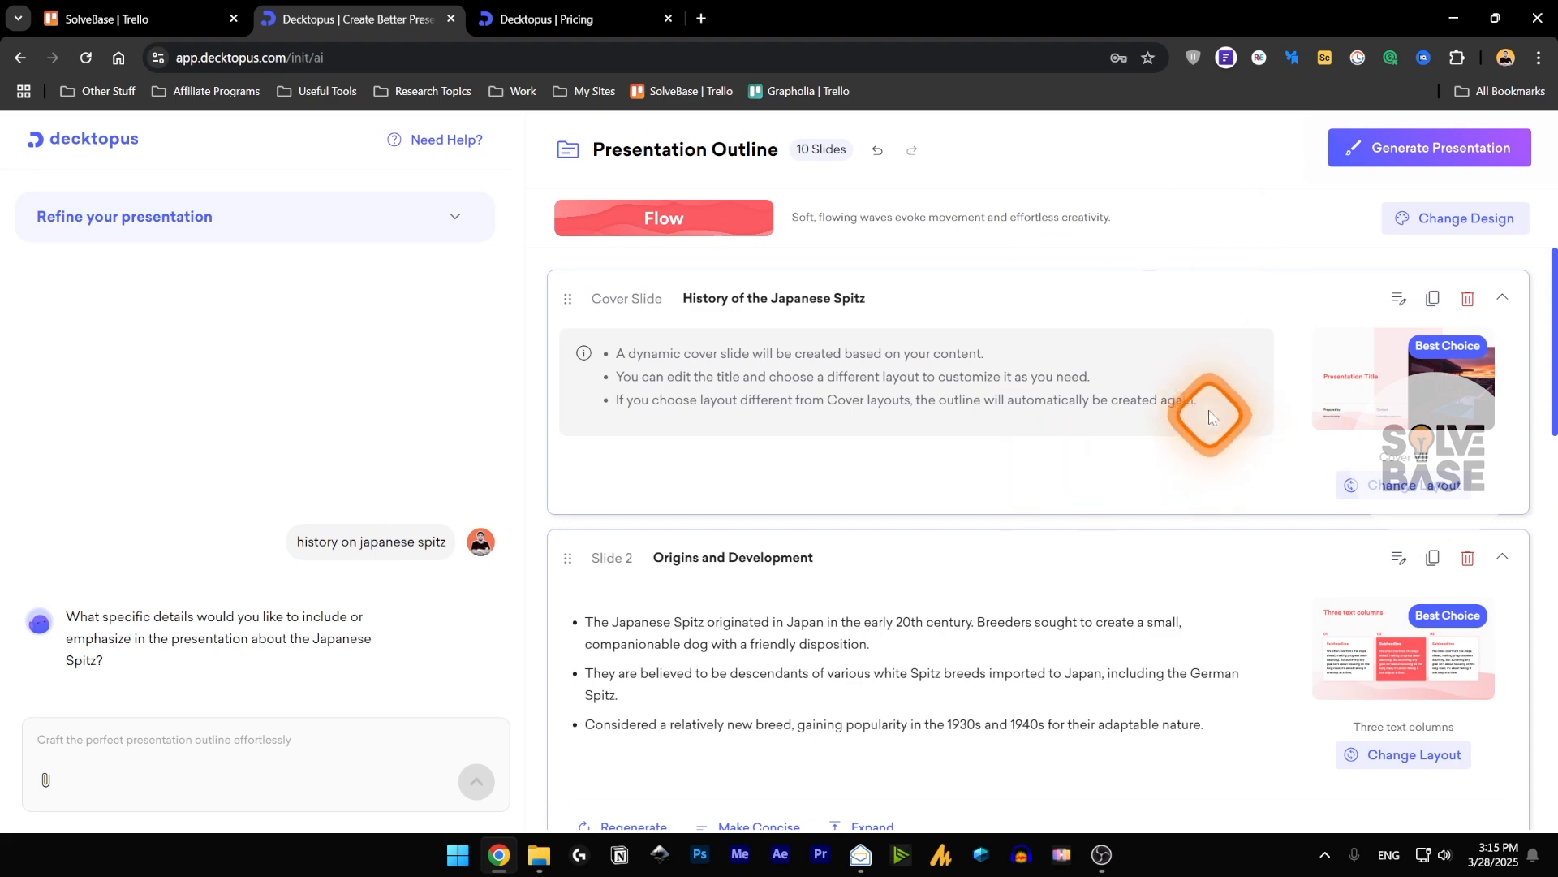
Open the theme choices for the presentation and preview the Aqua, Nexus and Glint themes.
{"action": "left_click", "coordinate": [1465, 232]}
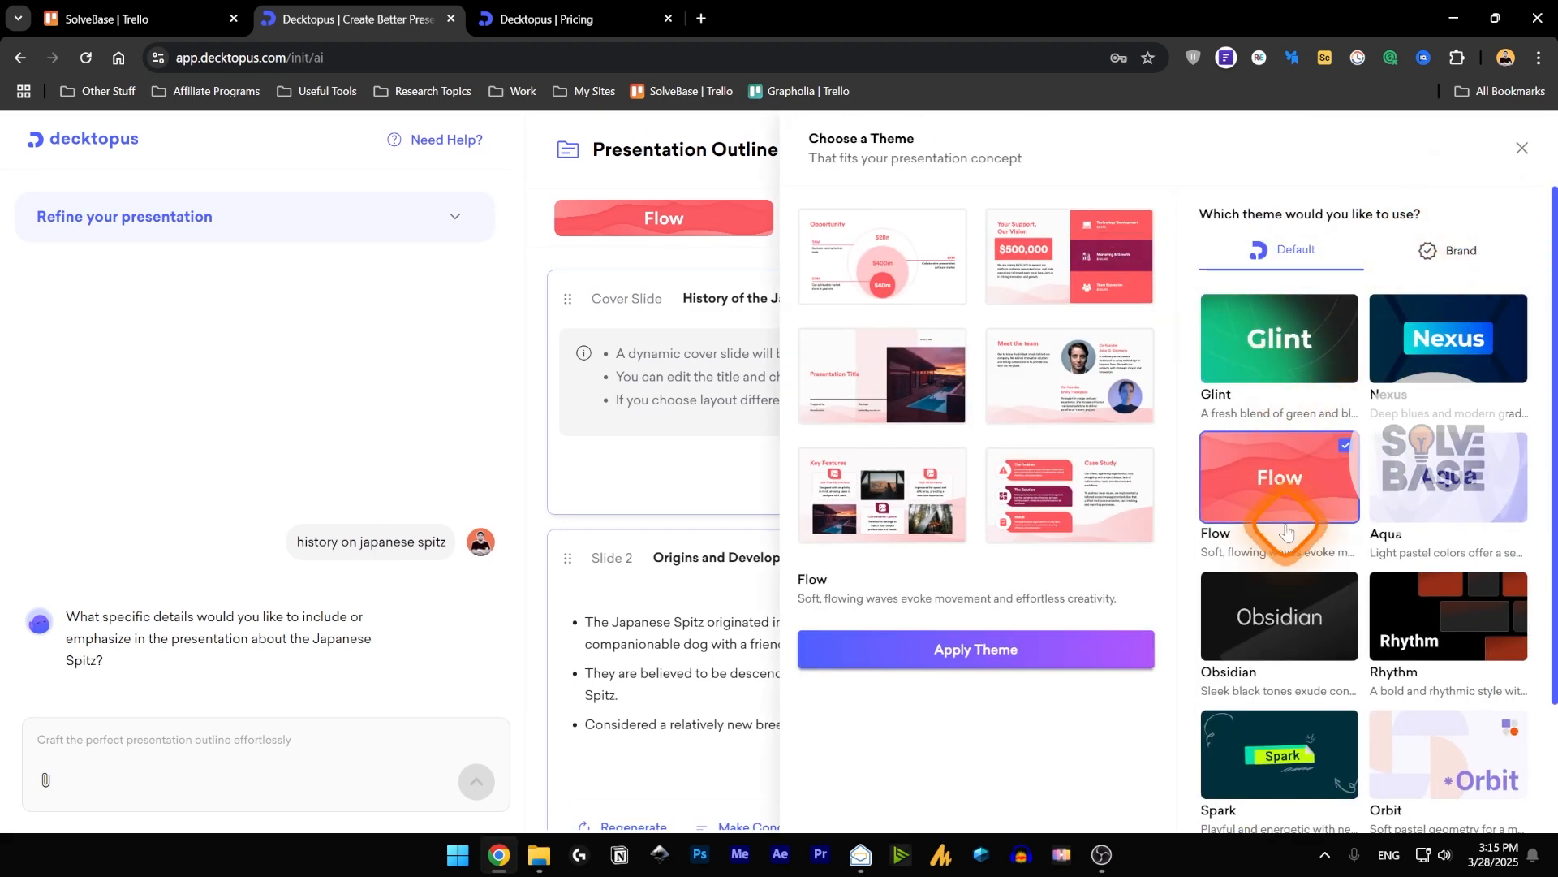
{"action": "scroll", "coordinate": [1290, 526], "scroll_direction": "down", "scroll_amount": 2}
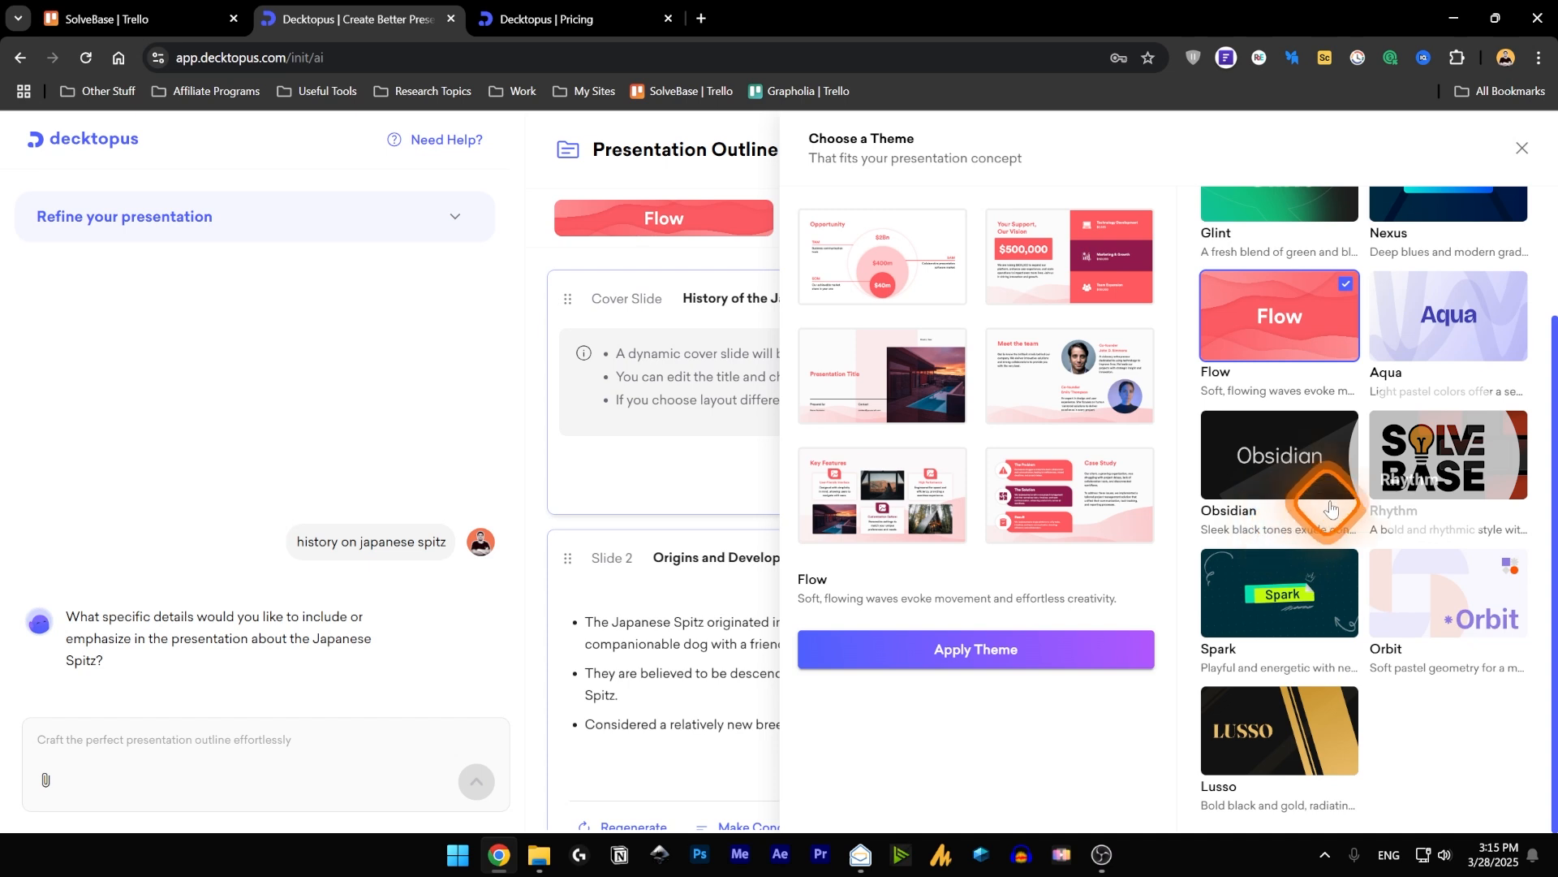
{"action": "scroll", "coordinate": [1439, 499], "scroll_direction": "up", "scroll_amount": 2}
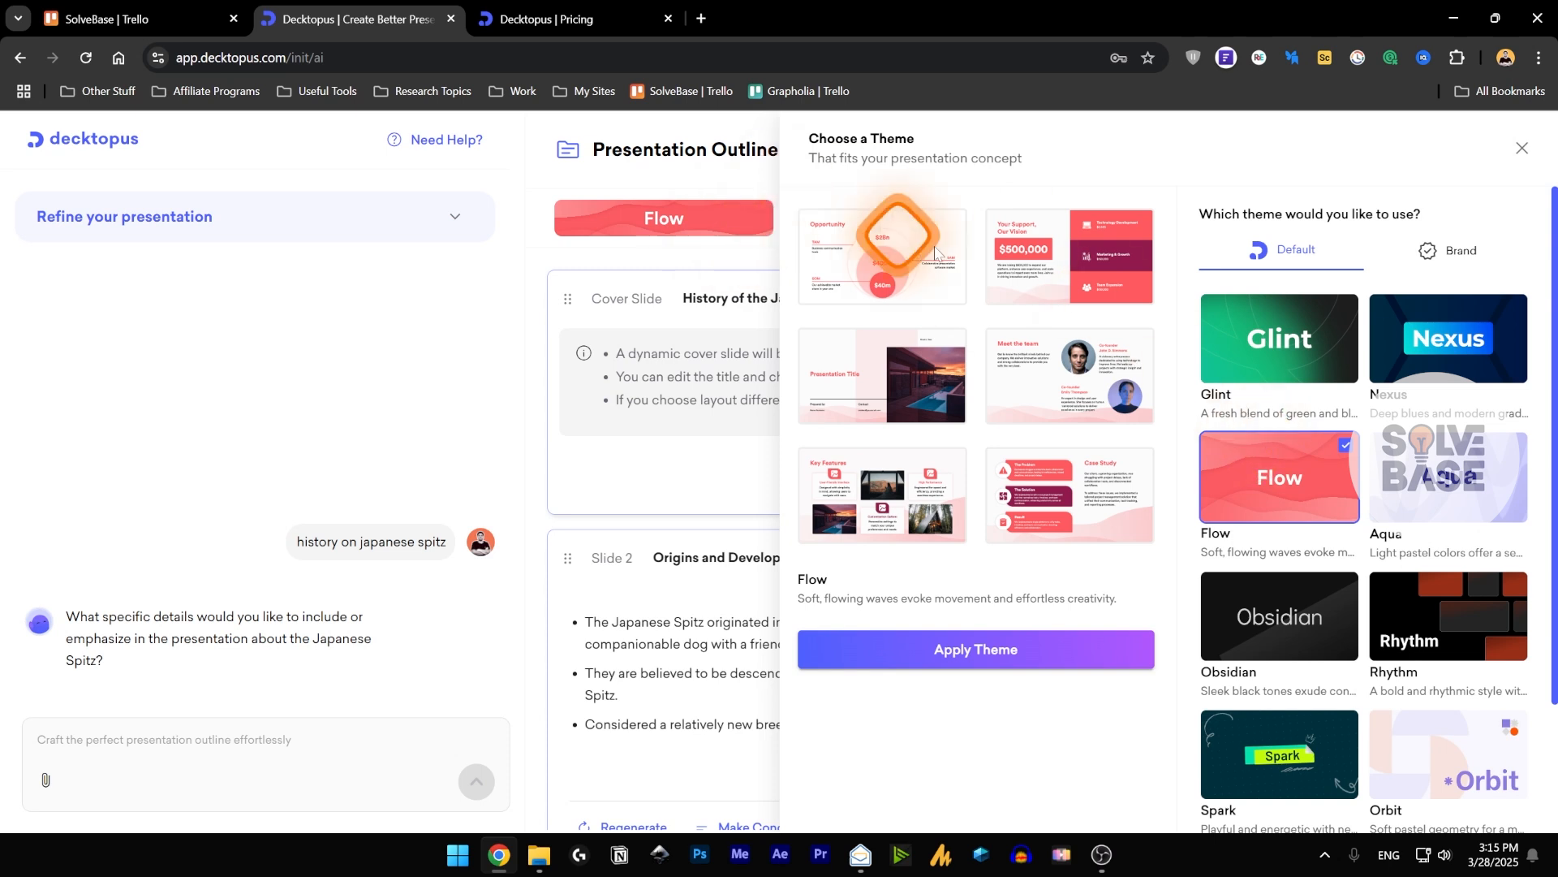
{"action": "left_click", "coordinate": [1455, 495]}
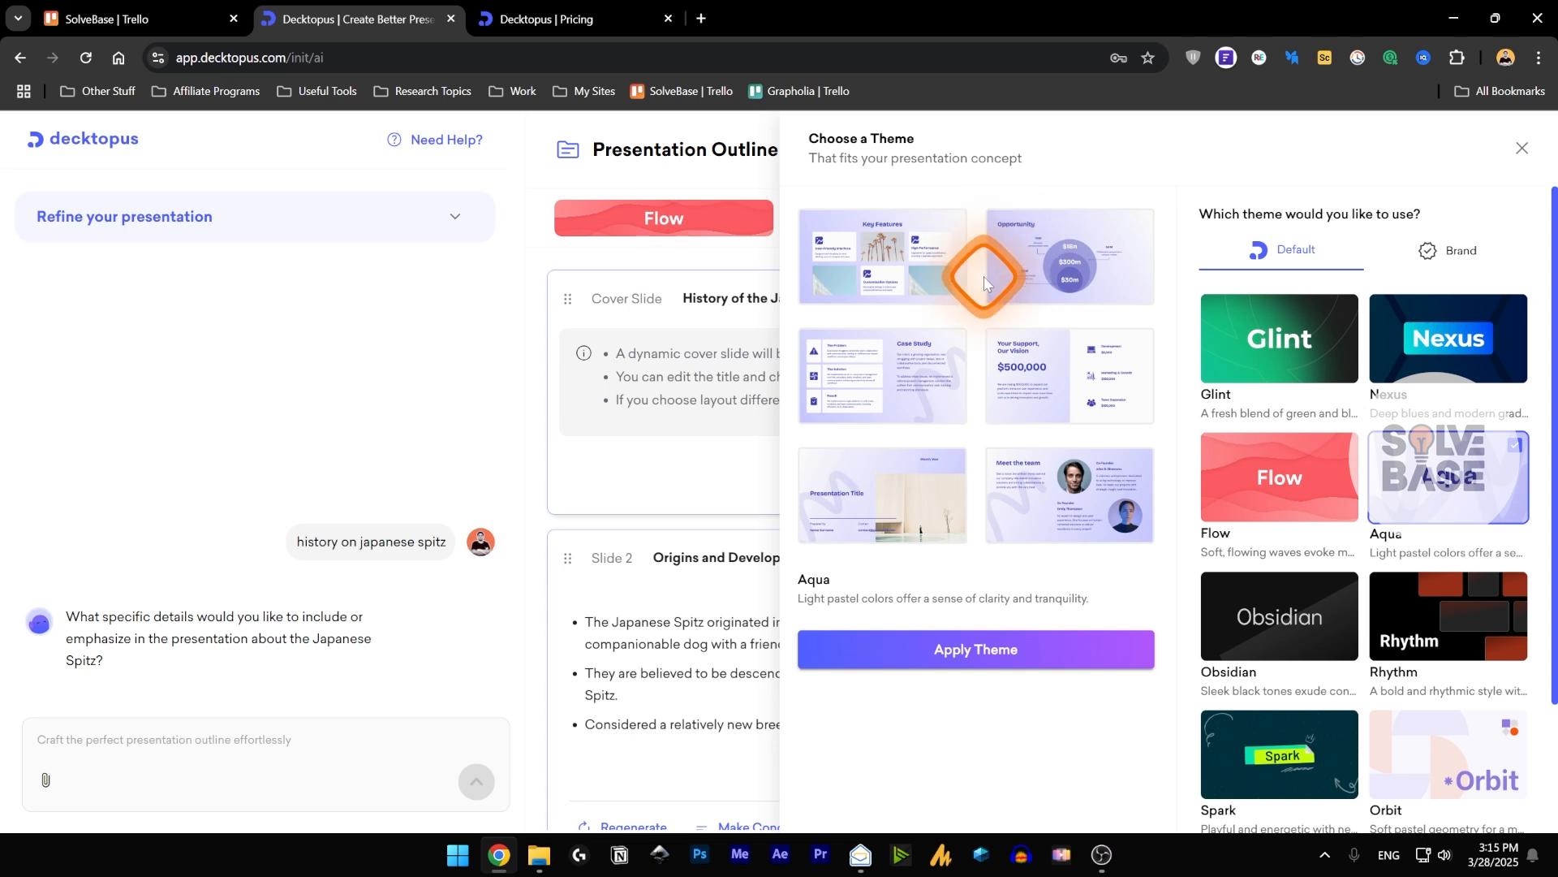
{"action": "left_click", "coordinate": [1441, 345]}
{"action": "left_click", "coordinate": [1301, 363]}
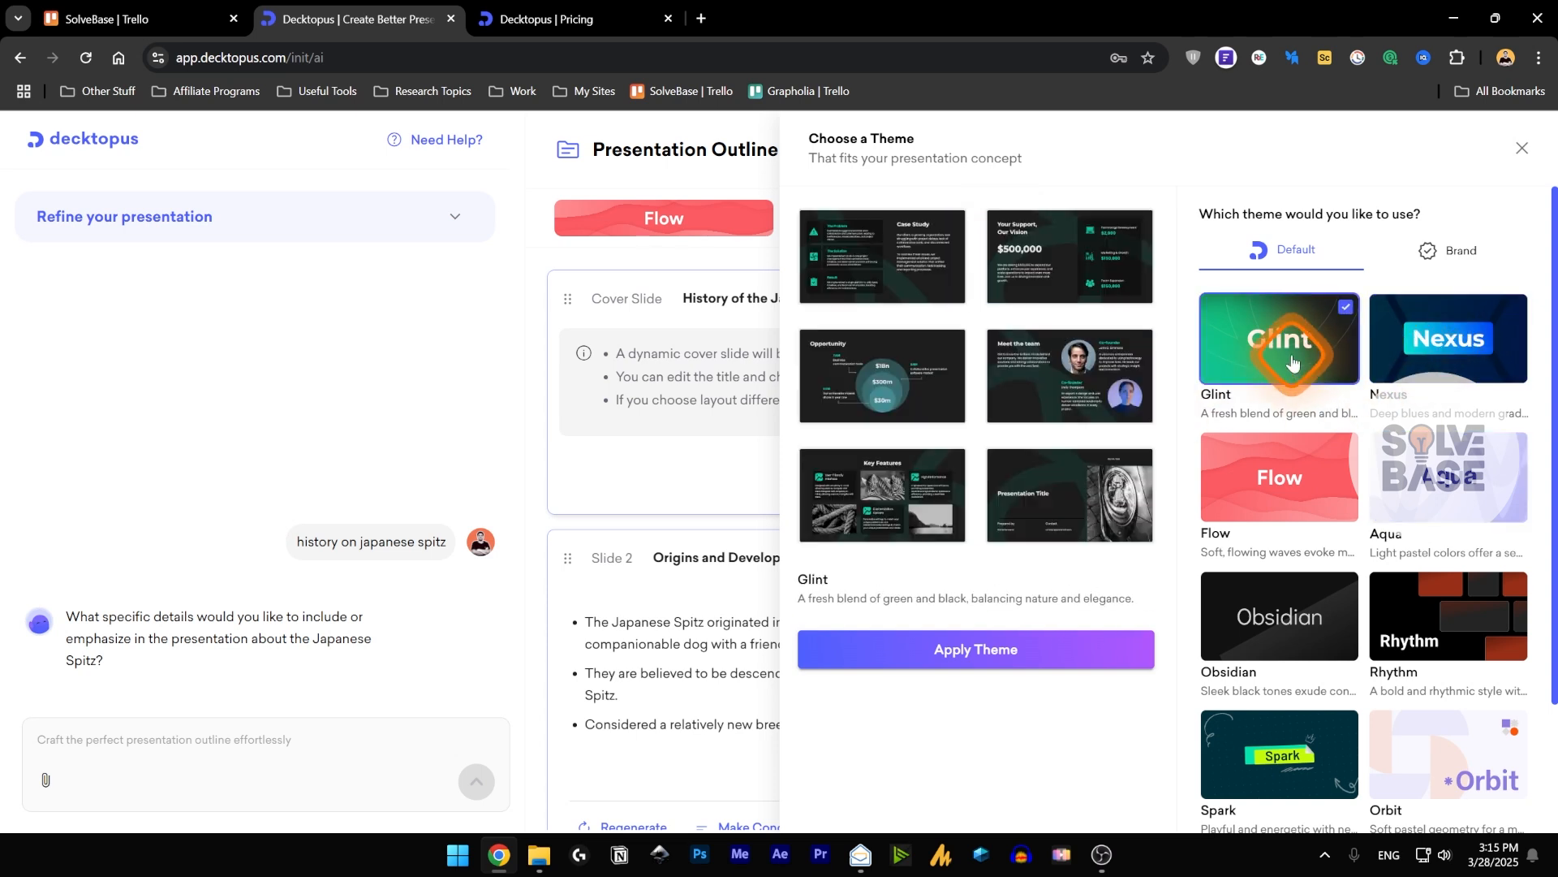
Preview the Obsidian, Rhythm, Spark, Orbit and Lusso themes.
{"action": "scroll", "coordinate": [1302, 487], "scroll_direction": "down", "scroll_amount": 1}
{"action": "left_click", "coordinate": [1305, 546]}
{"action": "left_click", "coordinate": [1444, 553]}
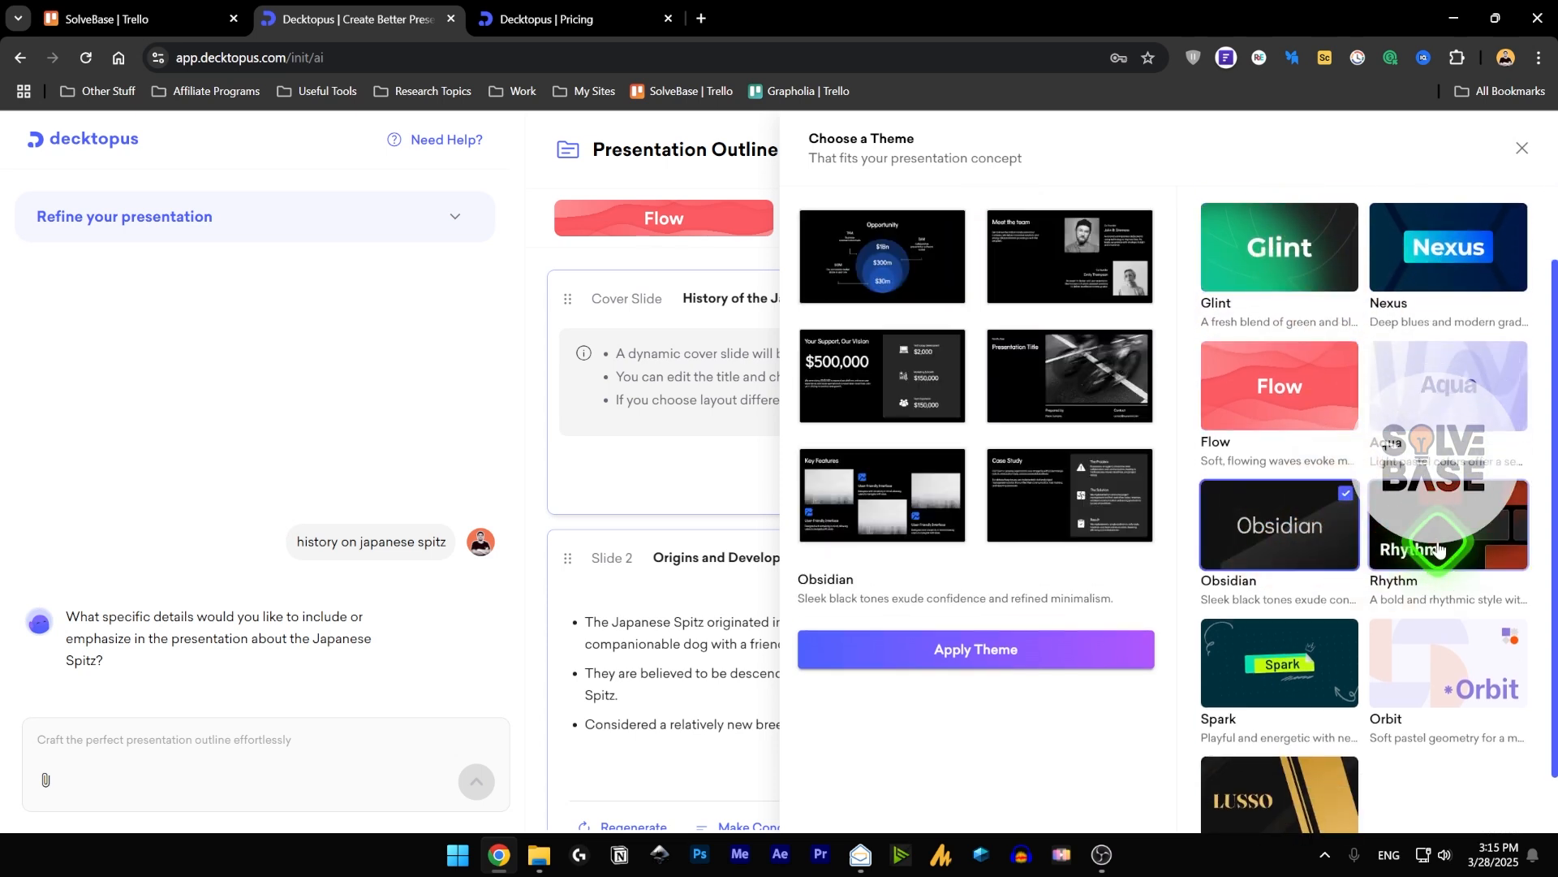
{"action": "left_click", "coordinate": [1302, 668]}
{"action": "scroll", "coordinate": [1379, 568], "scroll_direction": "down", "scroll_amount": 1}
{"action": "left_click", "coordinate": [1388, 554]}
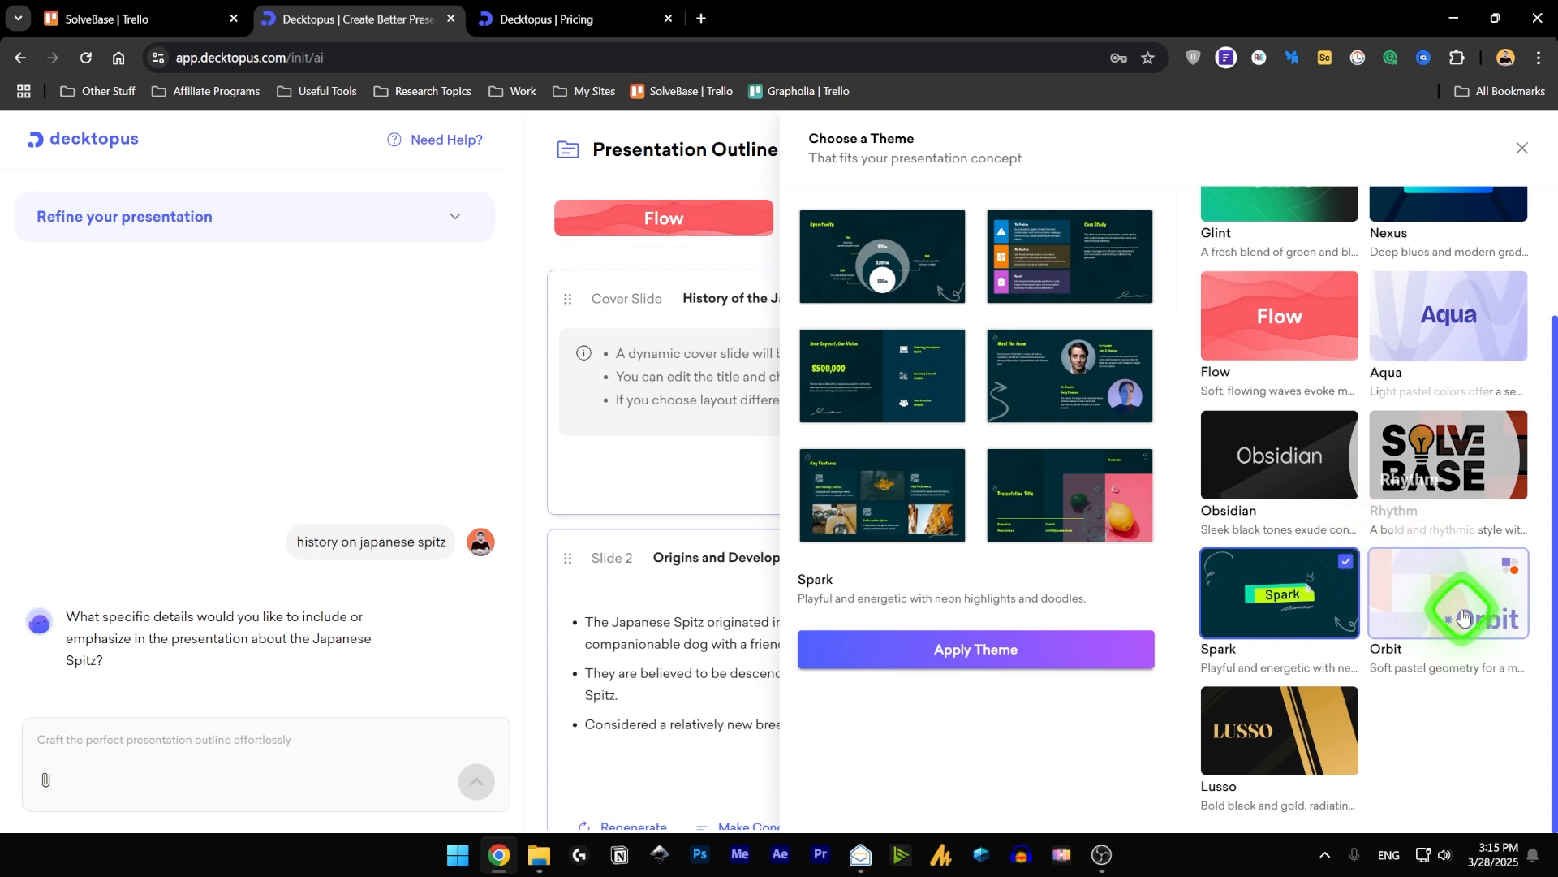
{"action": "left_click", "coordinate": [1290, 731]}
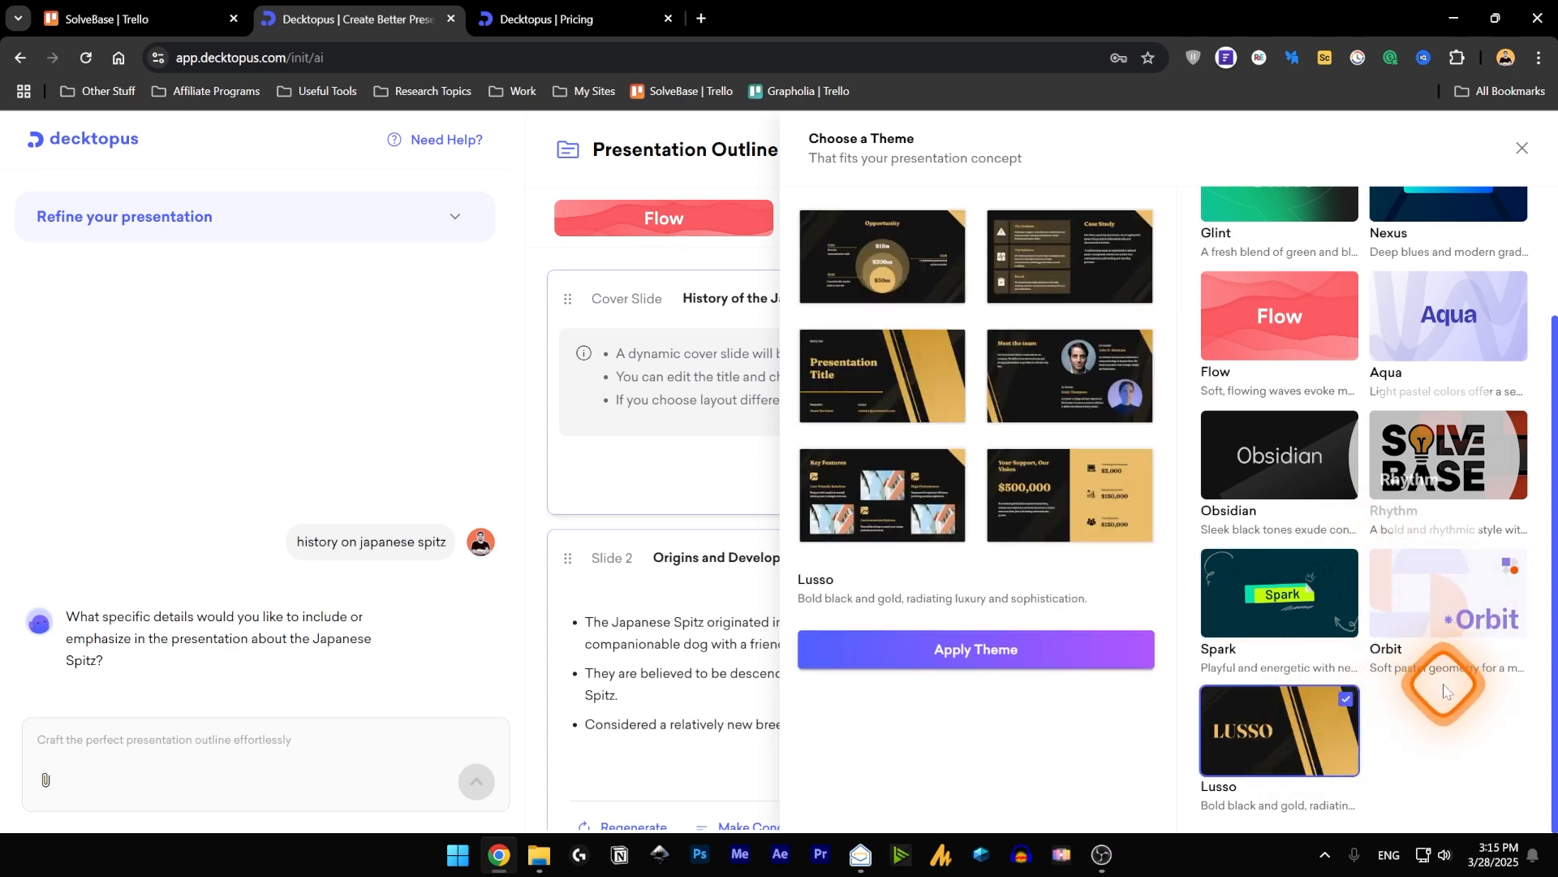
Apply the Aqua theme to the presentation.
{"action": "scroll", "coordinate": [1453, 666], "scroll_direction": "up", "scroll_amount": 2}
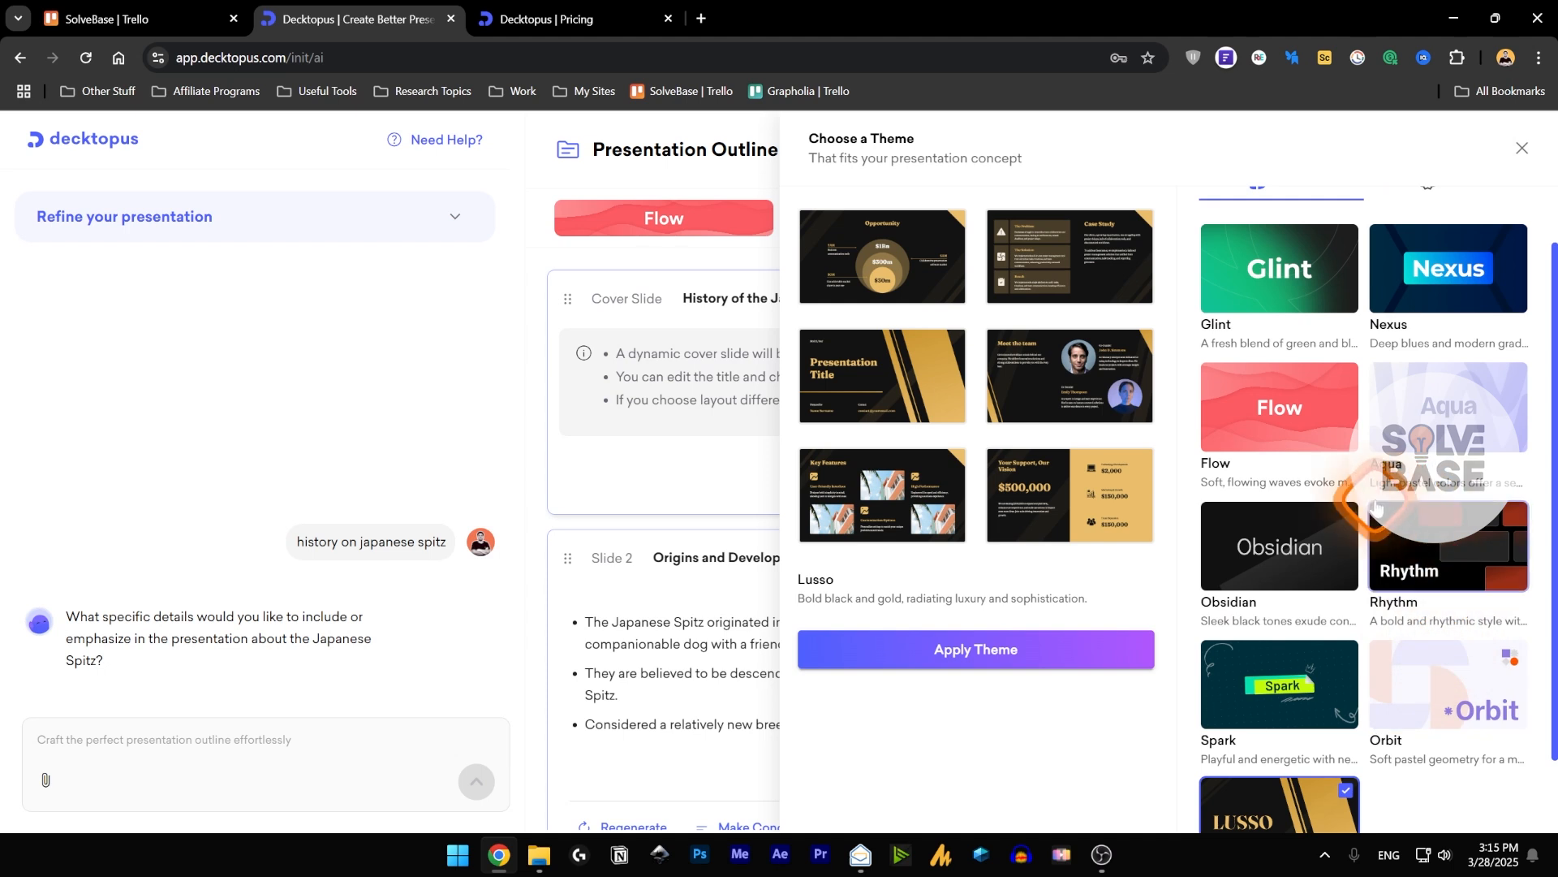
{"action": "left_click", "coordinate": [1426, 478]}
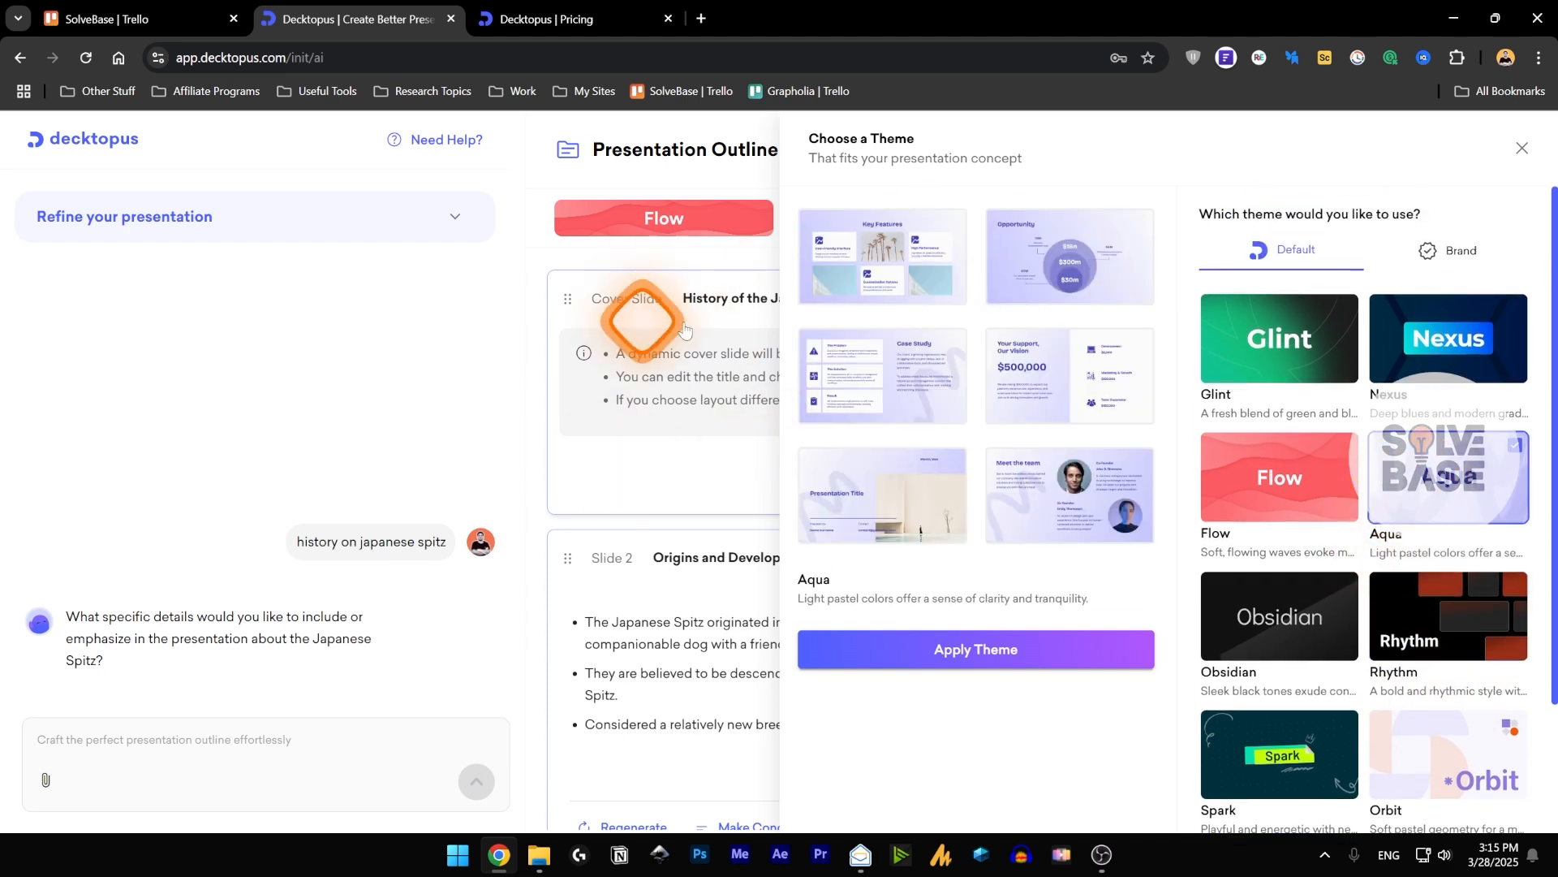
{"action": "left_click", "coordinate": [989, 661]}
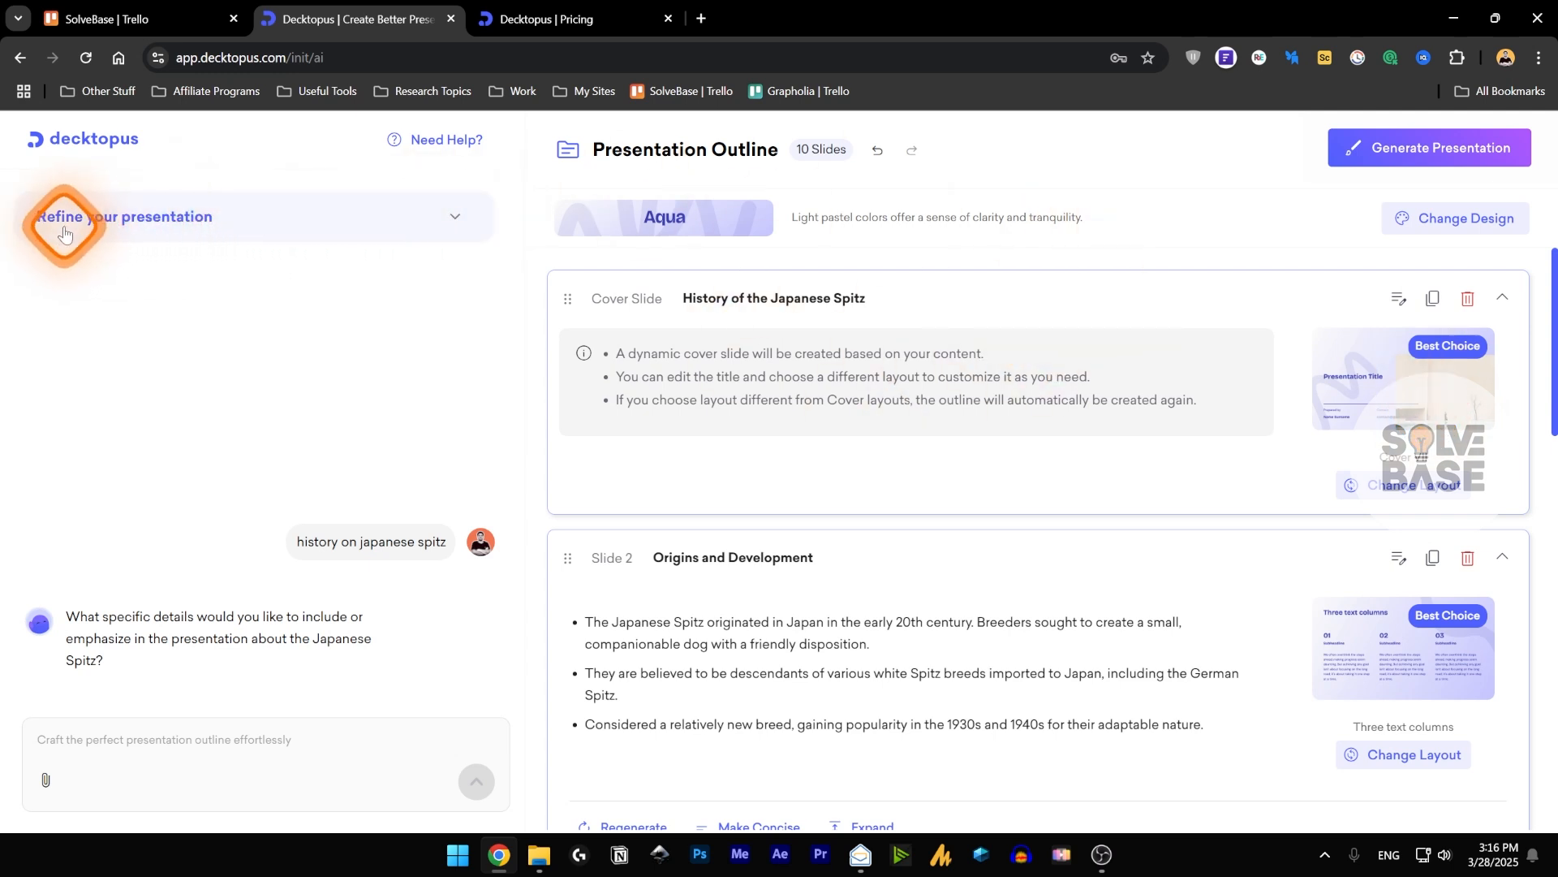
Examine the suggested prompts for refining the presentation and collapse them again.
{"action": "left_click", "coordinate": [456, 217]}
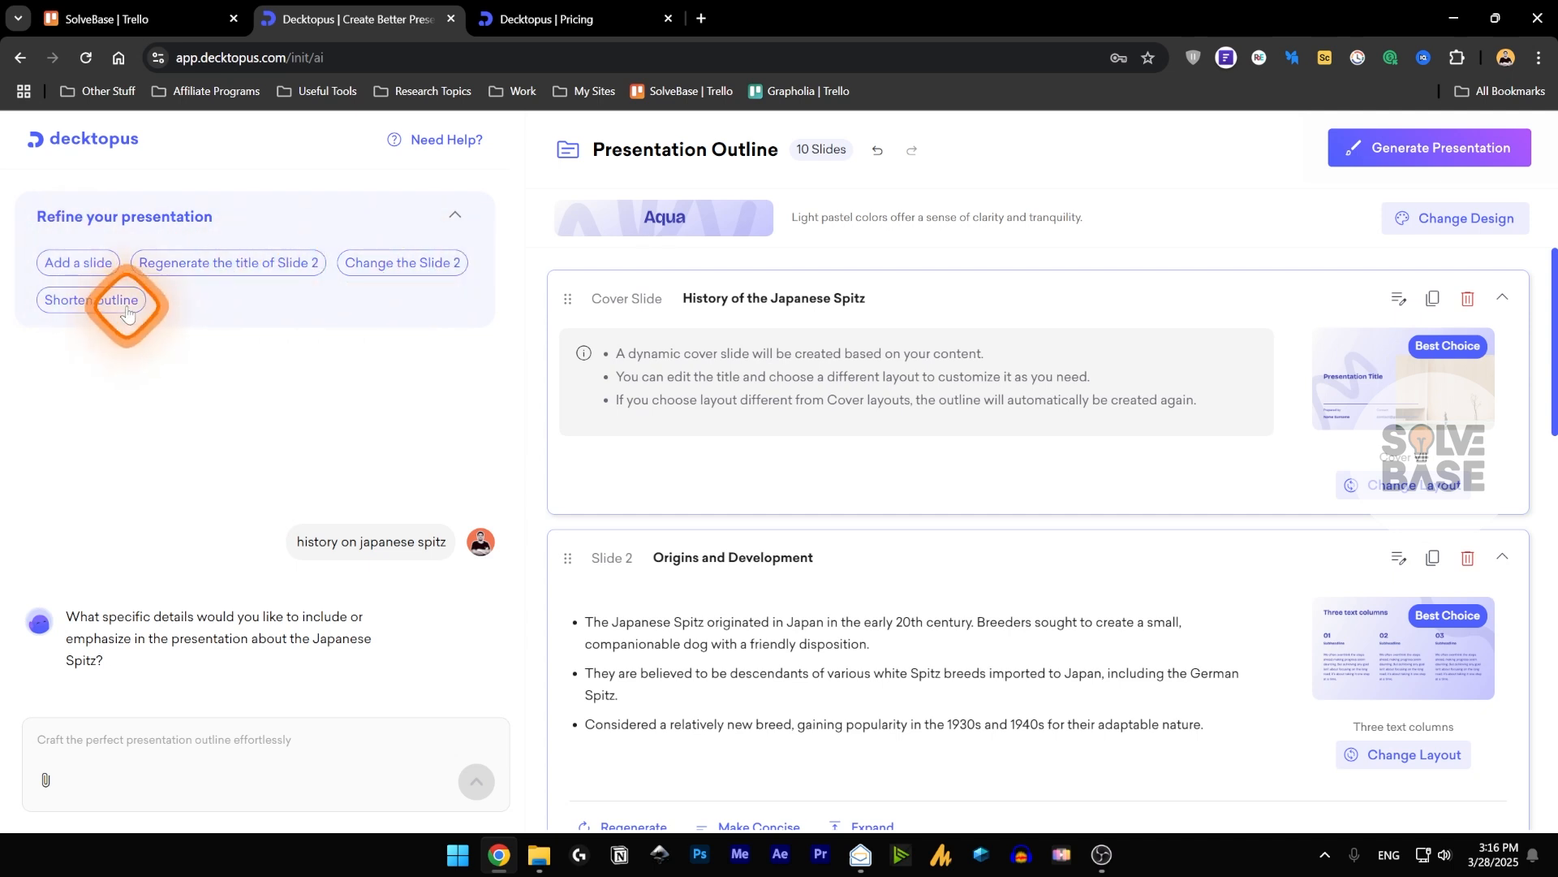
{"action": "left_click", "coordinate": [452, 226]}
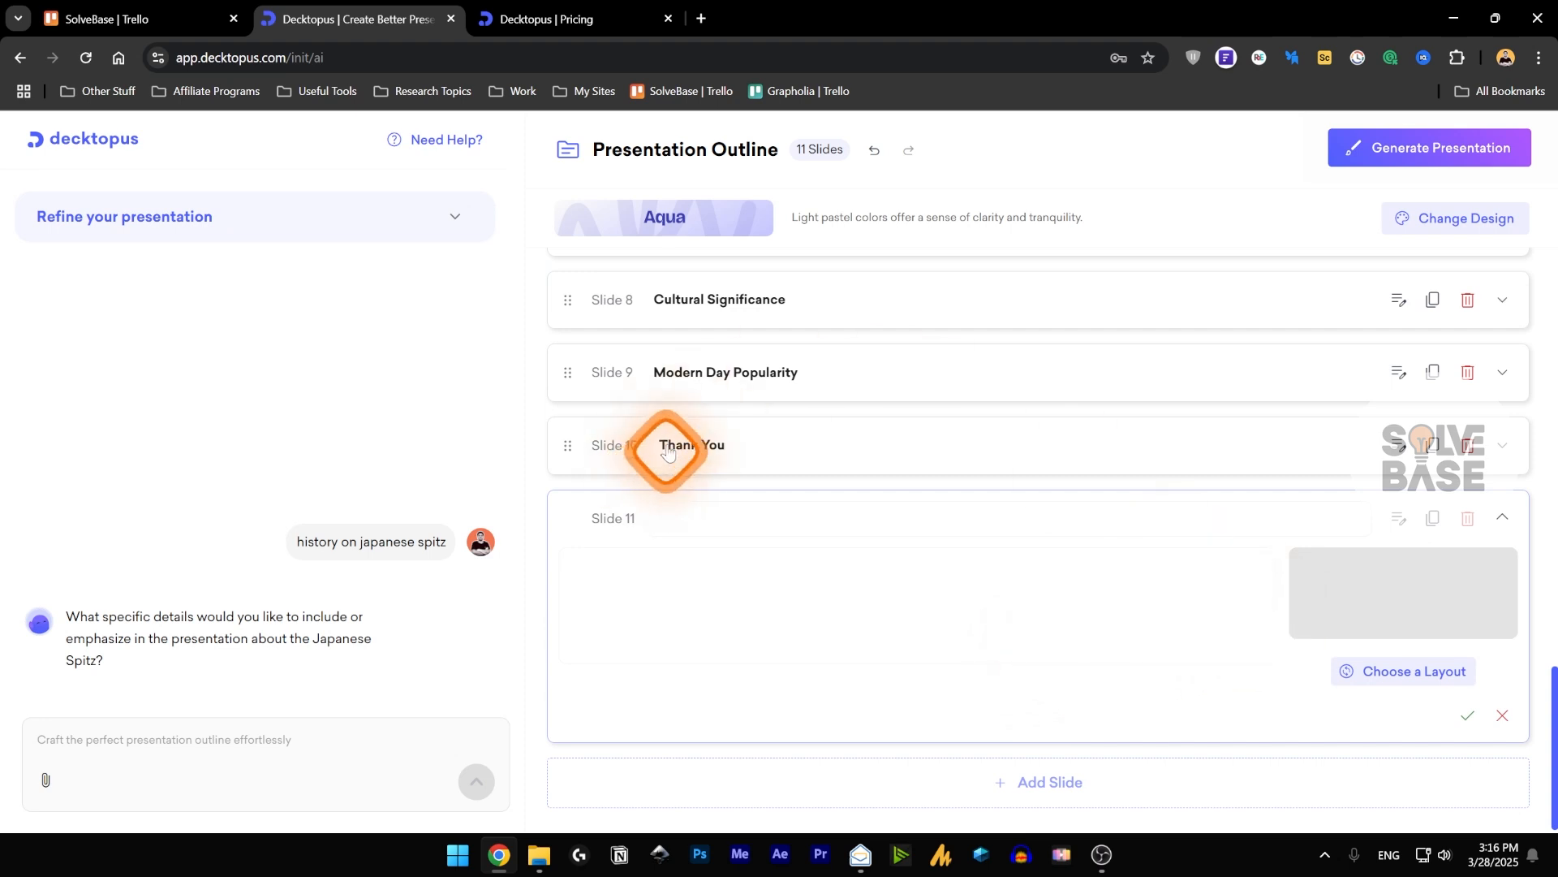
Delete the blank Slide 11 at the end of the outline.
{"action": "left_click", "coordinate": [1466, 522]}
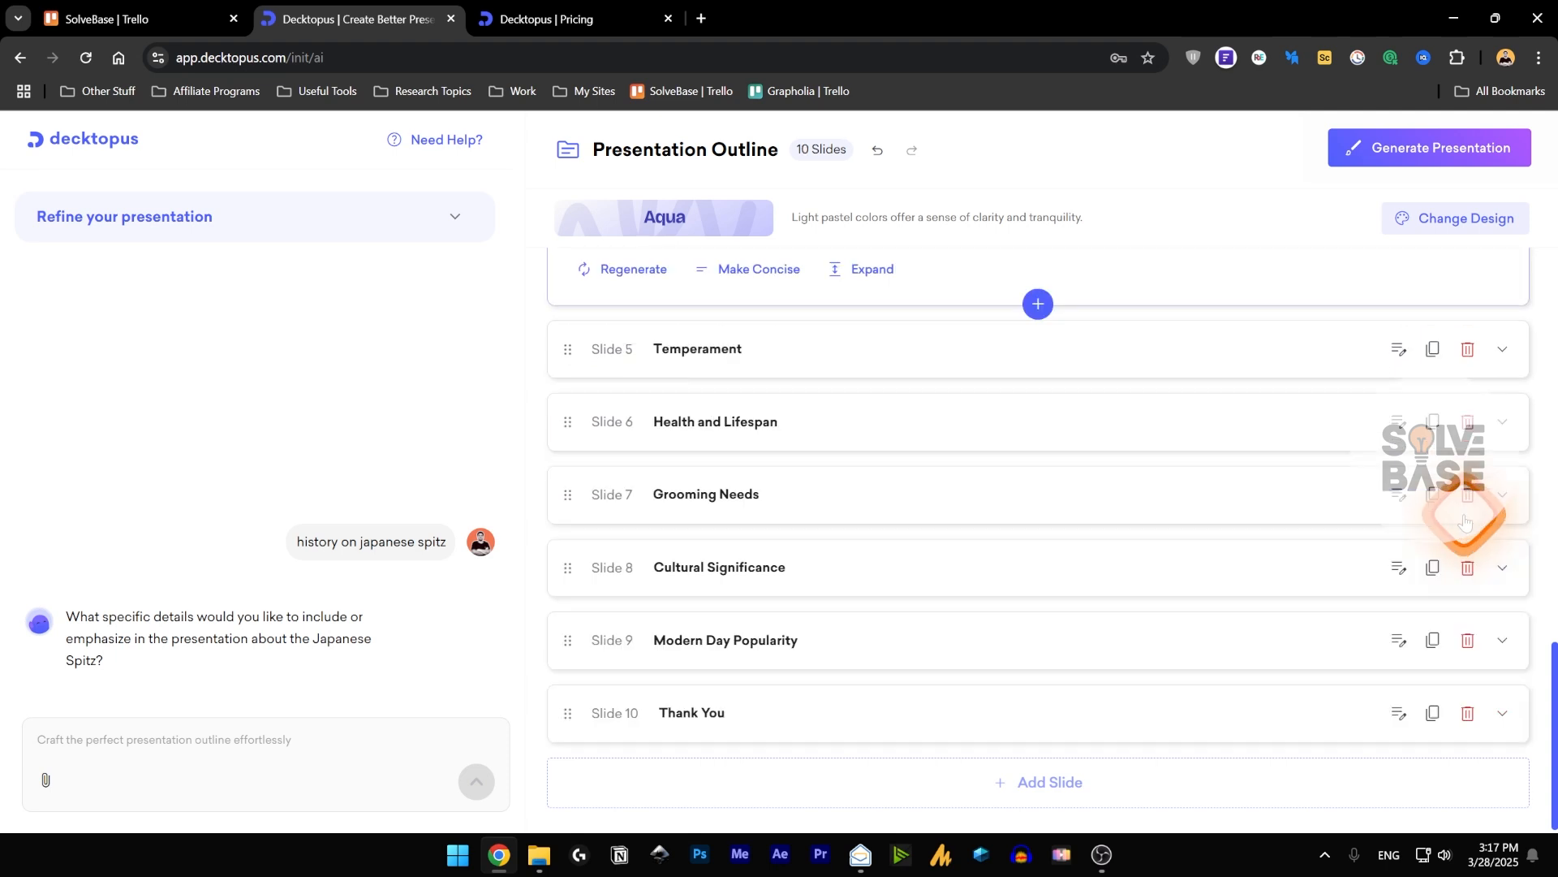
Add a blank slide at the end of the outline and delete it again.
{"action": "left_click", "coordinate": [1043, 781]}
{"action": "left_click", "coordinate": [1457, 795]}
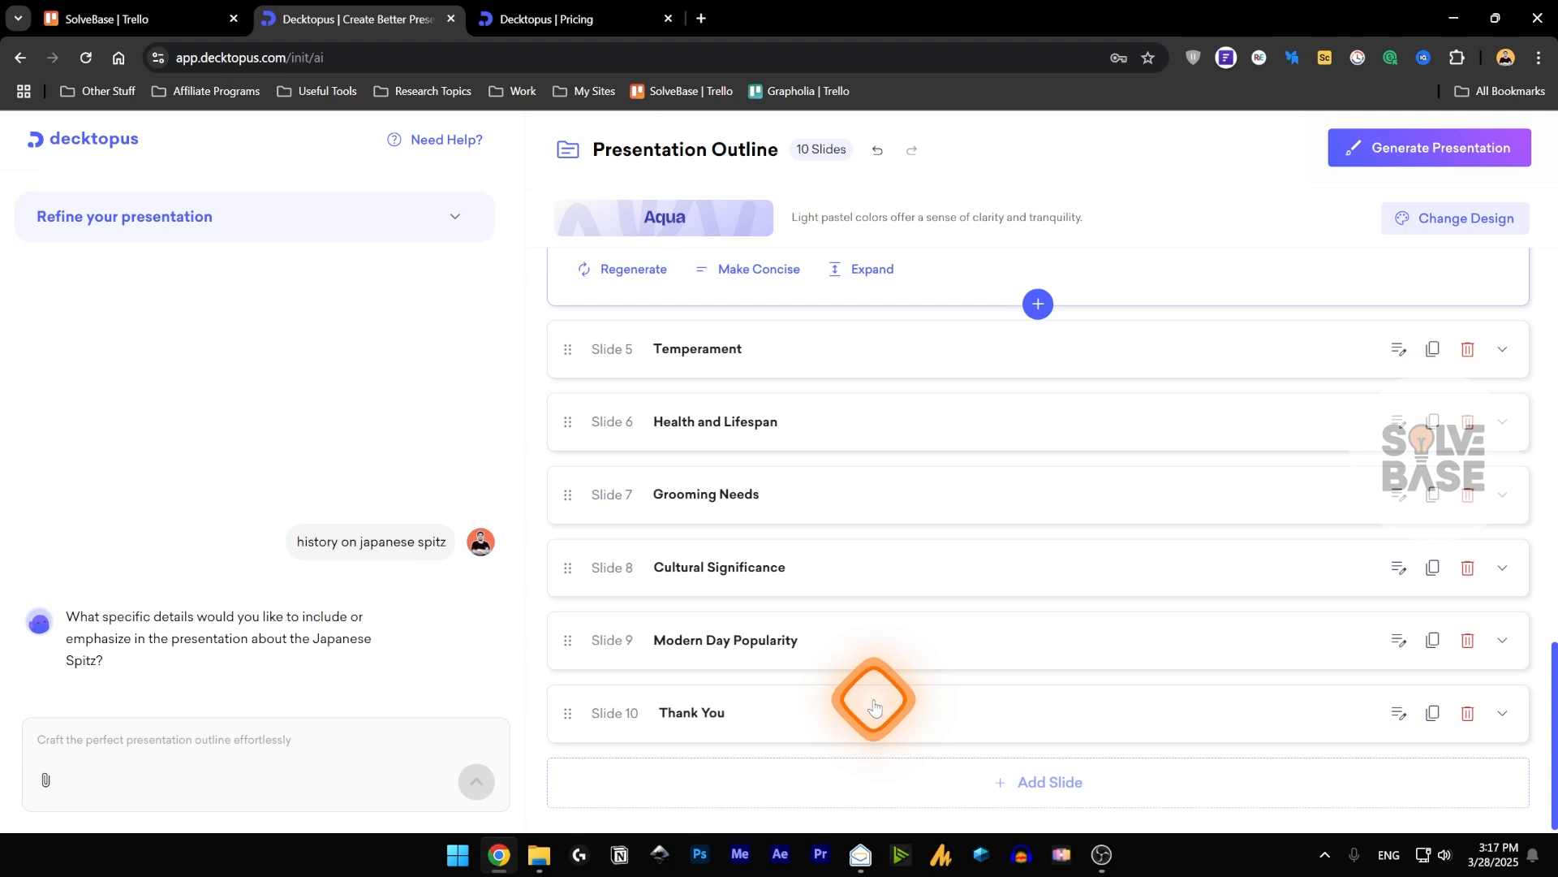
Ask the AI chat to "change the title of slide 3 and make it unique", and generate the presentation from the outline.
{"action": "scroll", "coordinate": [883, 629], "scroll_direction": "up", "scroll_amount": 2}
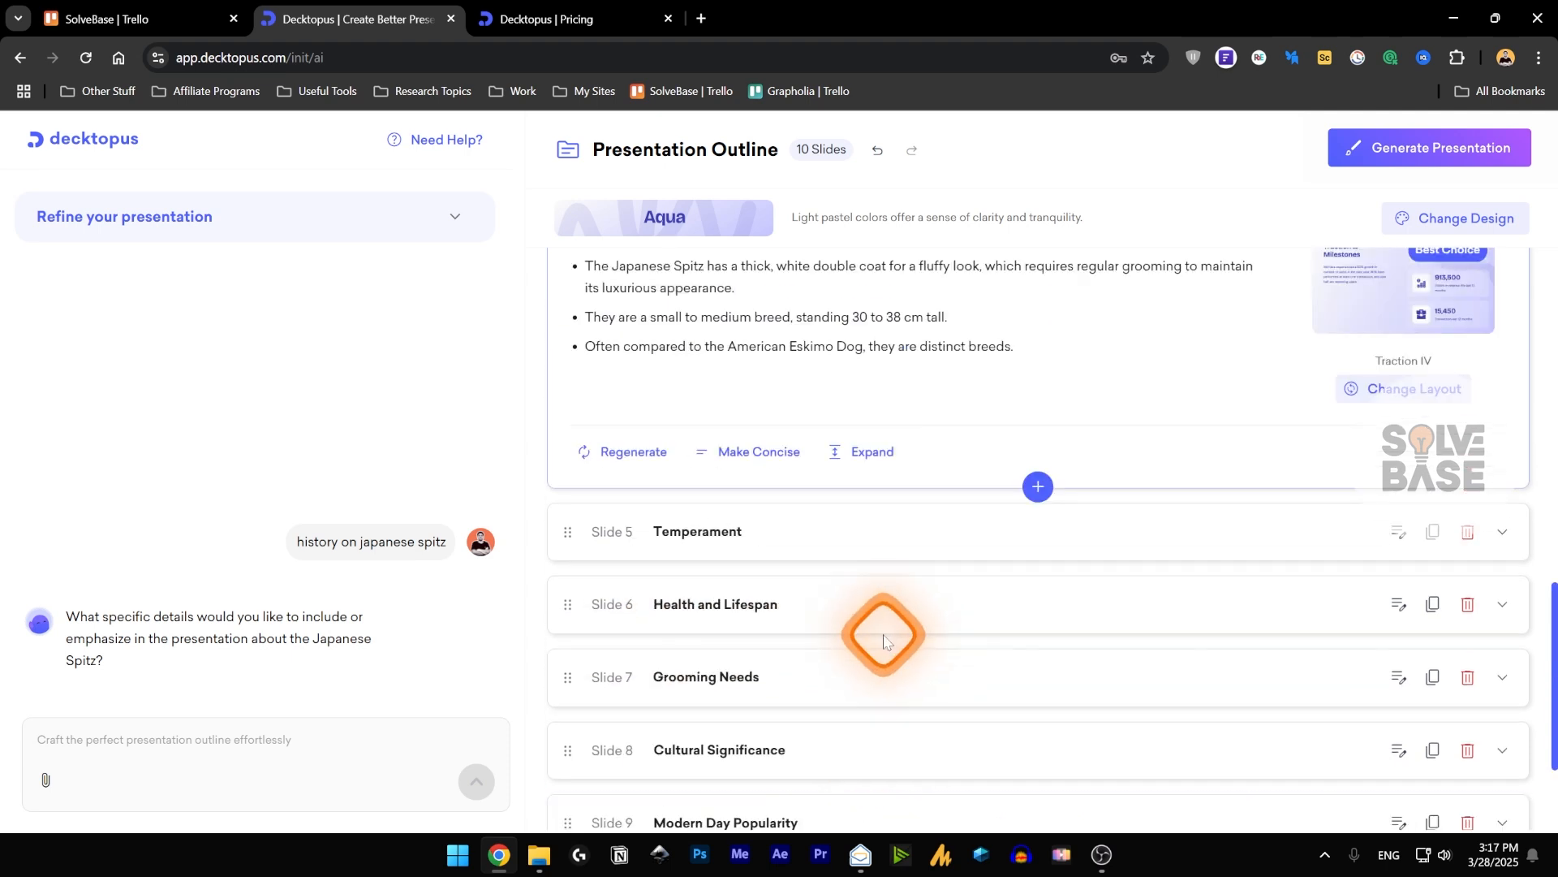
{"action": "scroll", "coordinate": [884, 641], "scroll_direction": "up", "scroll_amount": 2}
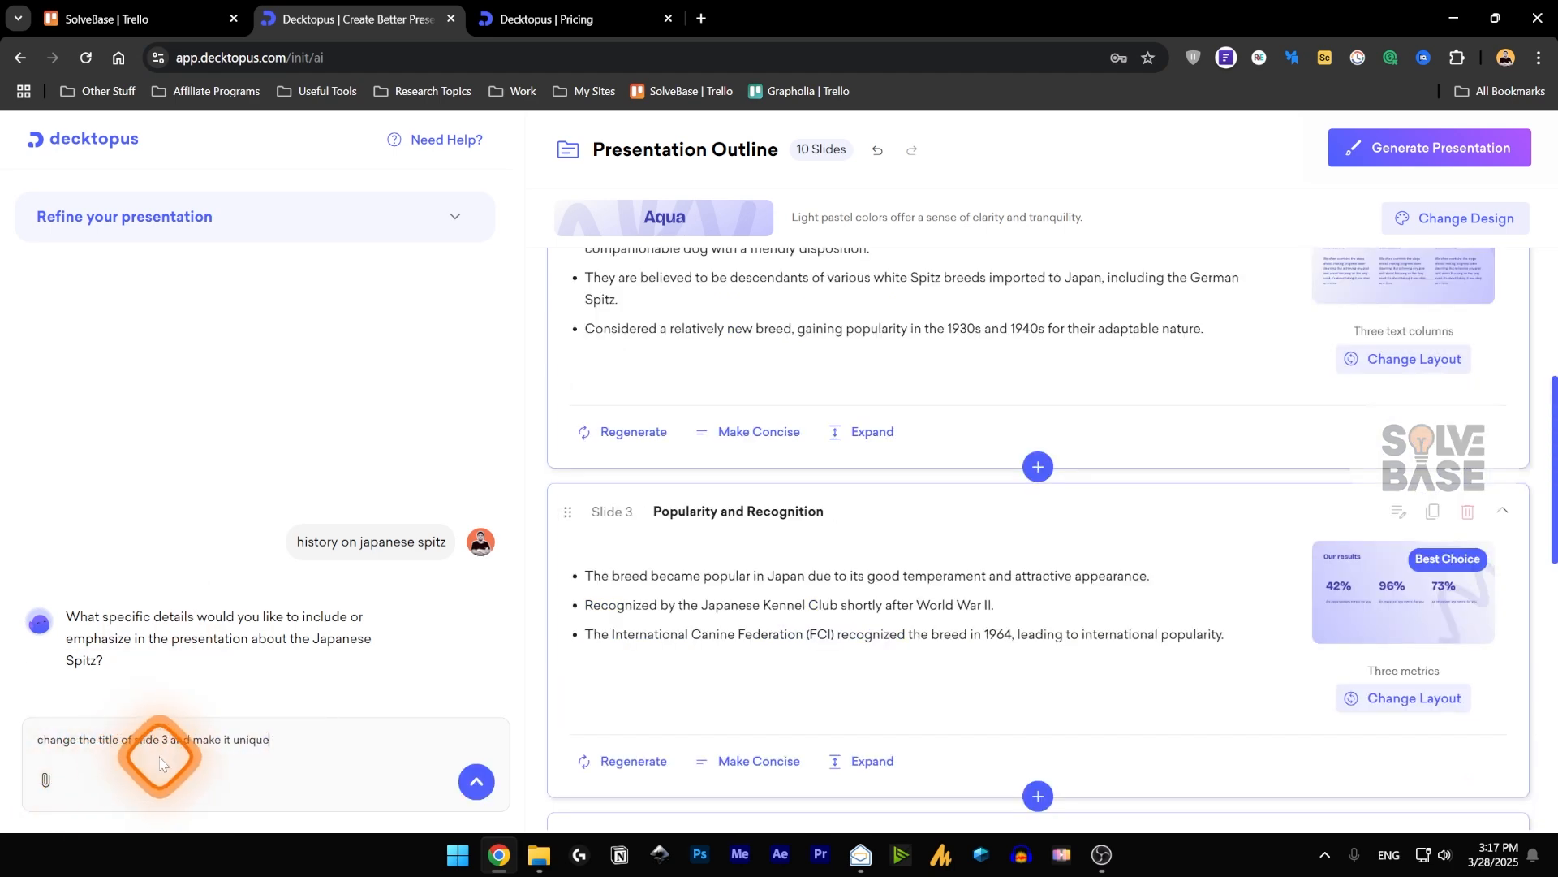
{"action": "left_click", "coordinate": [475, 782]}
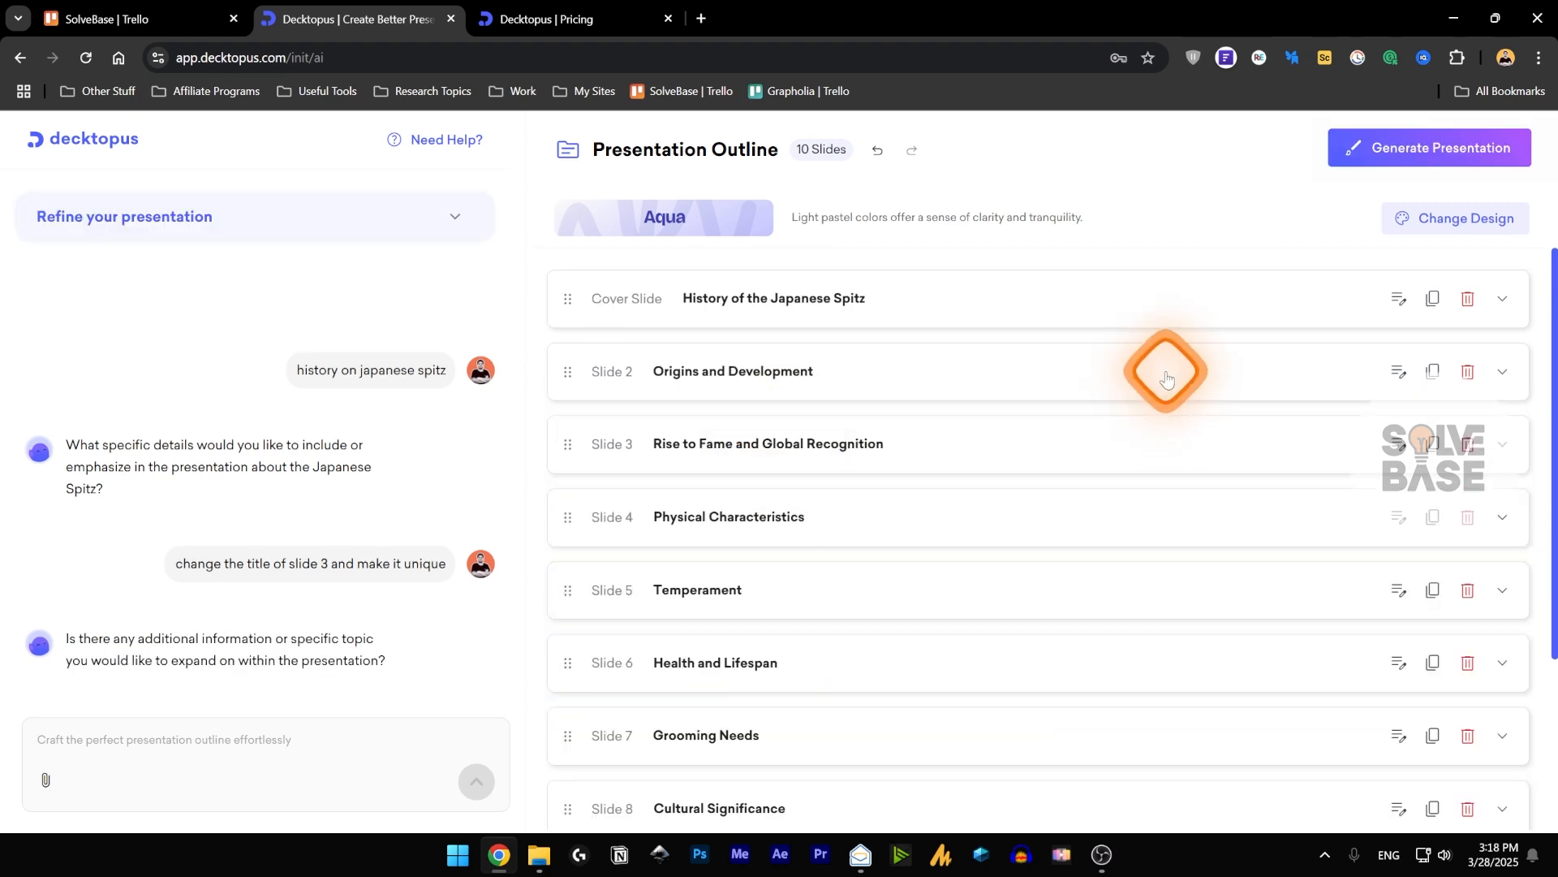
{"action": "left_click", "coordinate": [1430, 151]}
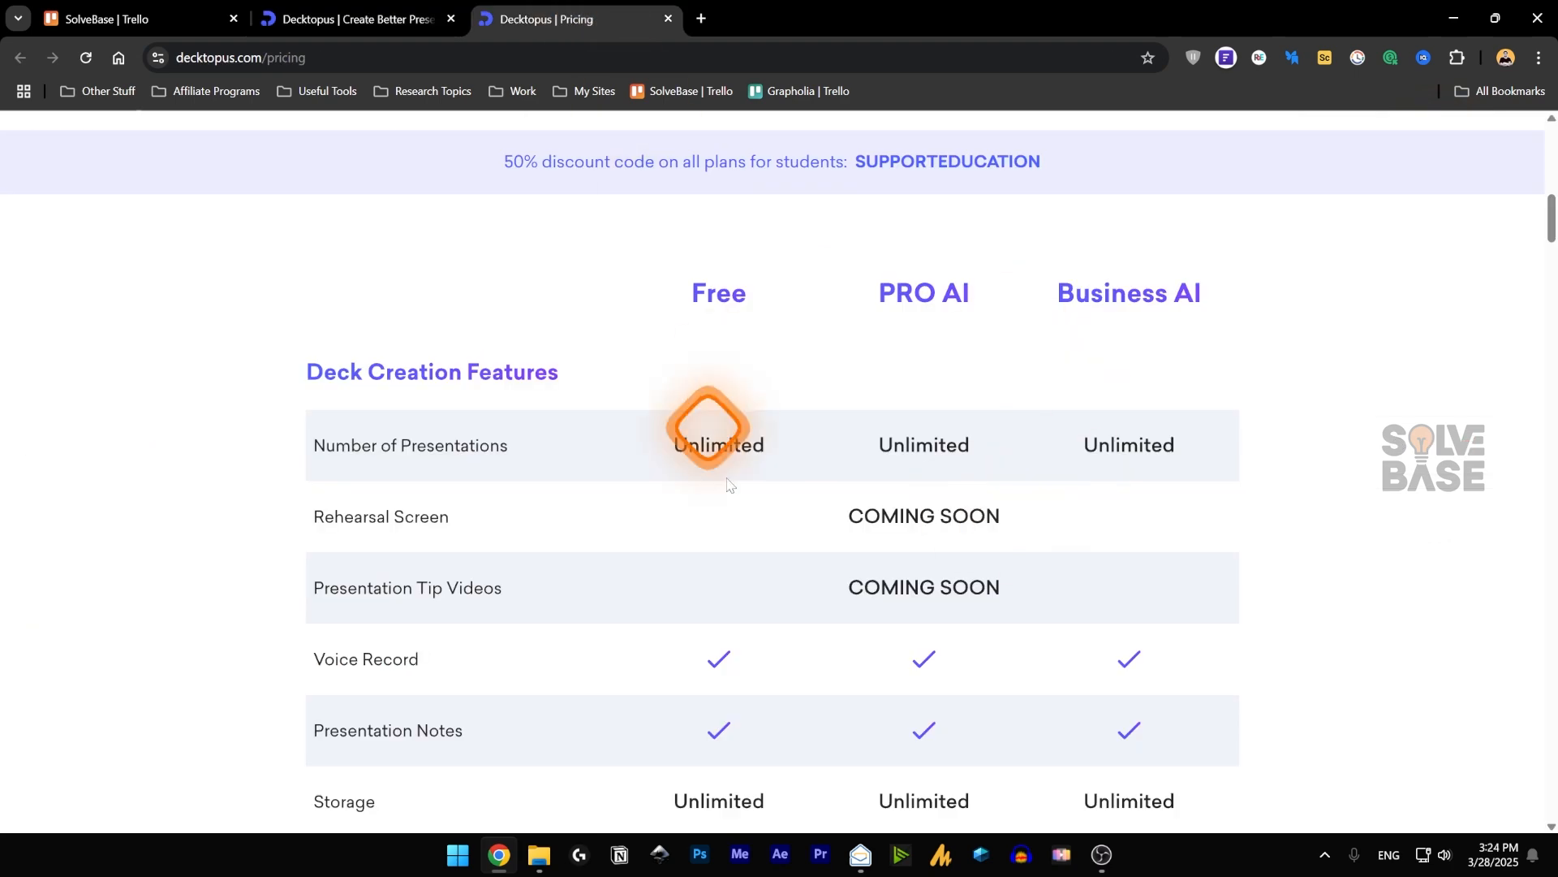
Compare the deck creation features of the Free, PRO AI and Business AI plans on the Decktopus pricing page.
{"action": "left_click", "coordinate": [342, 4]}
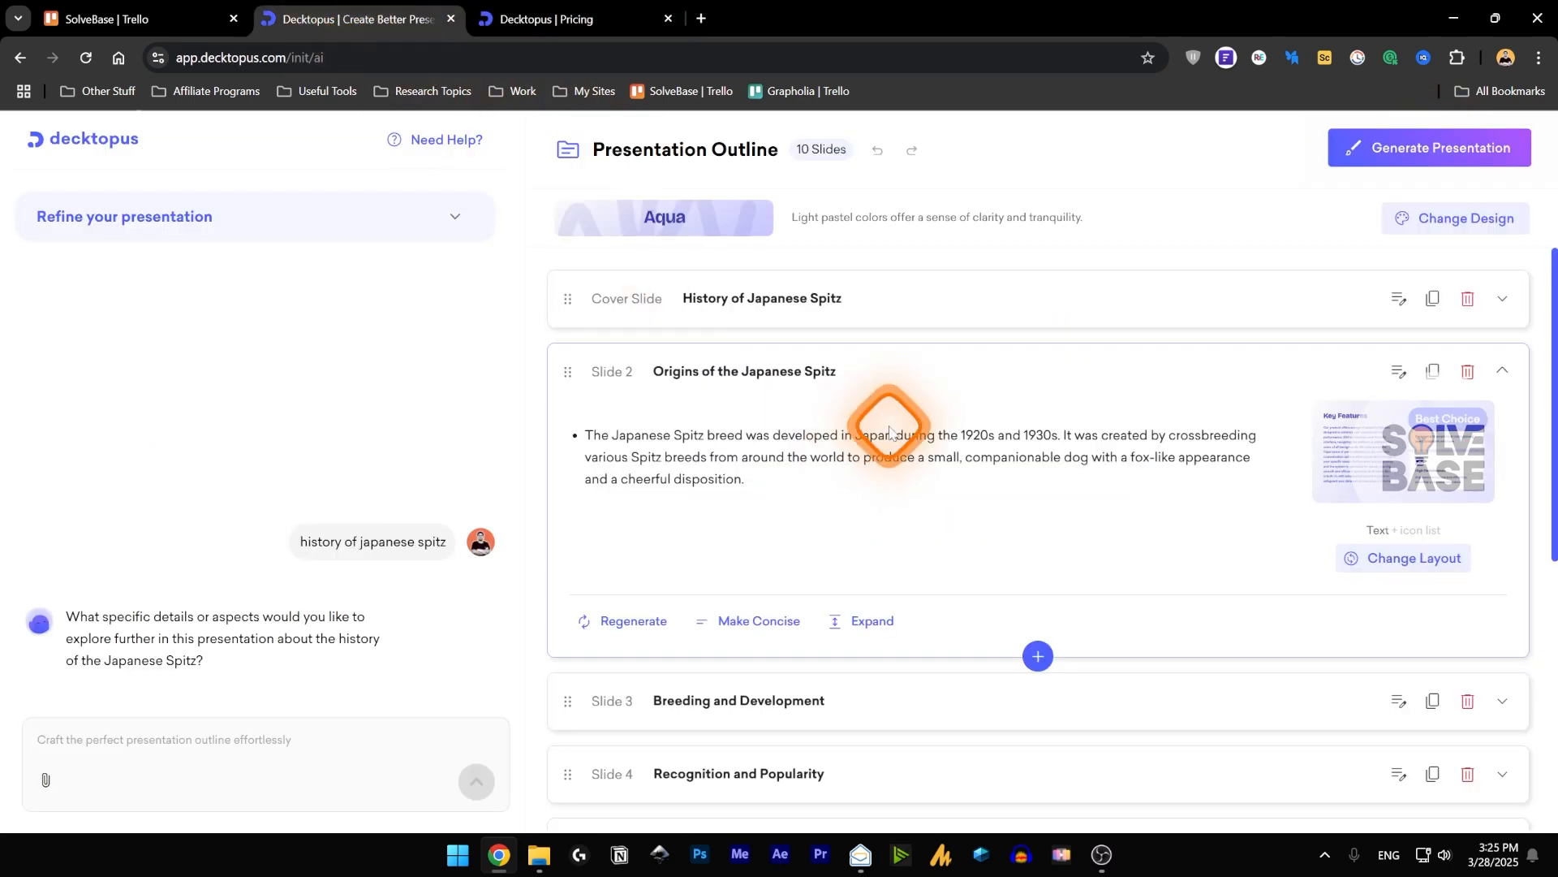
{"action": "left_click", "coordinate": [560, 18]}
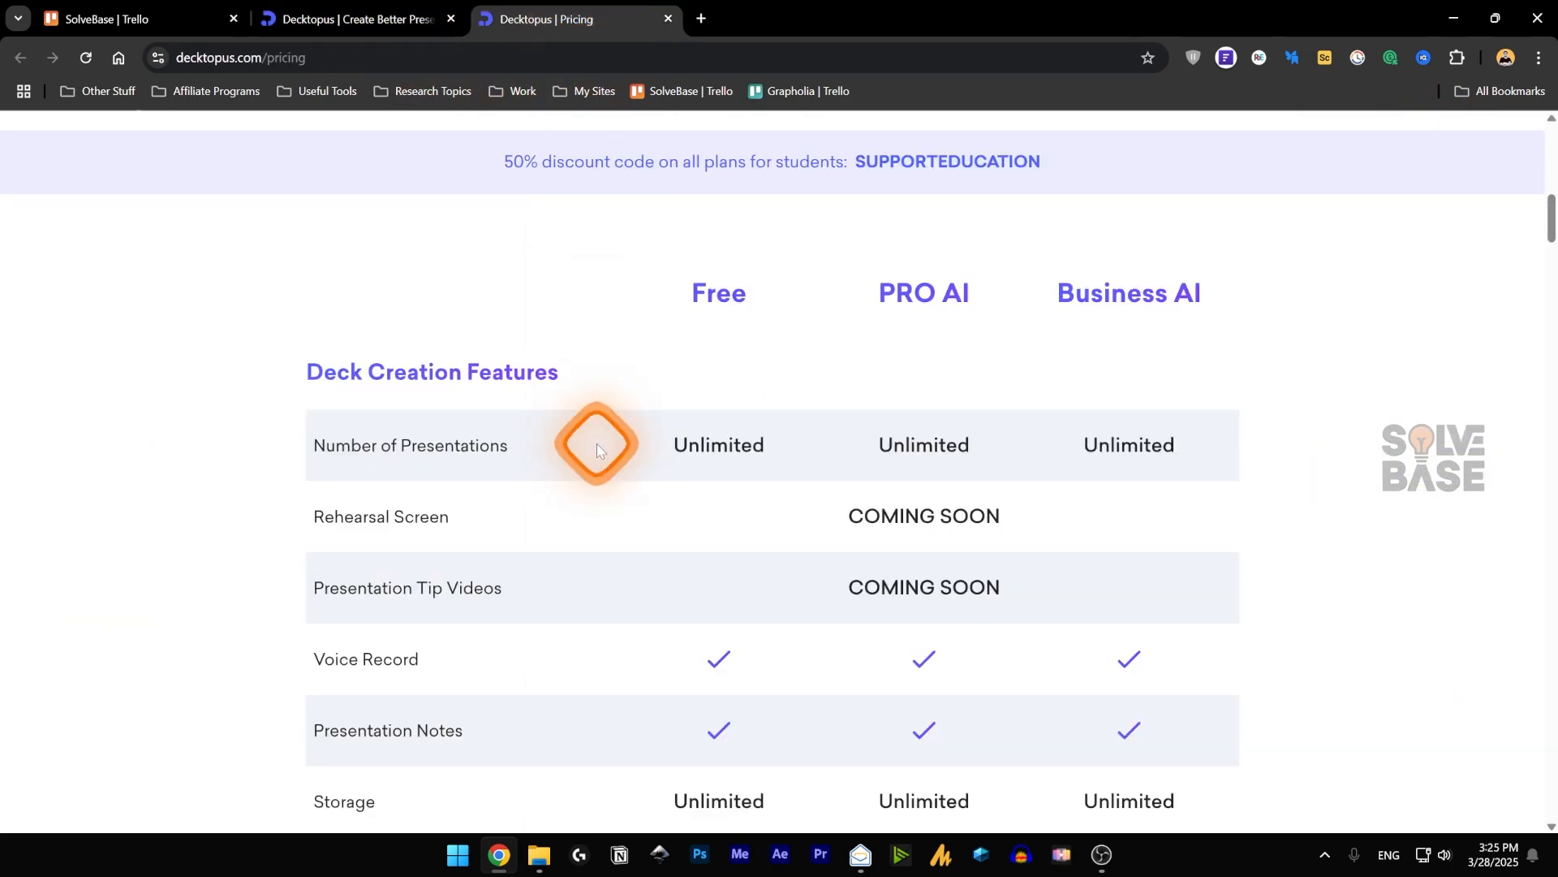
{"action": "left_click", "coordinate": [385, 16]}
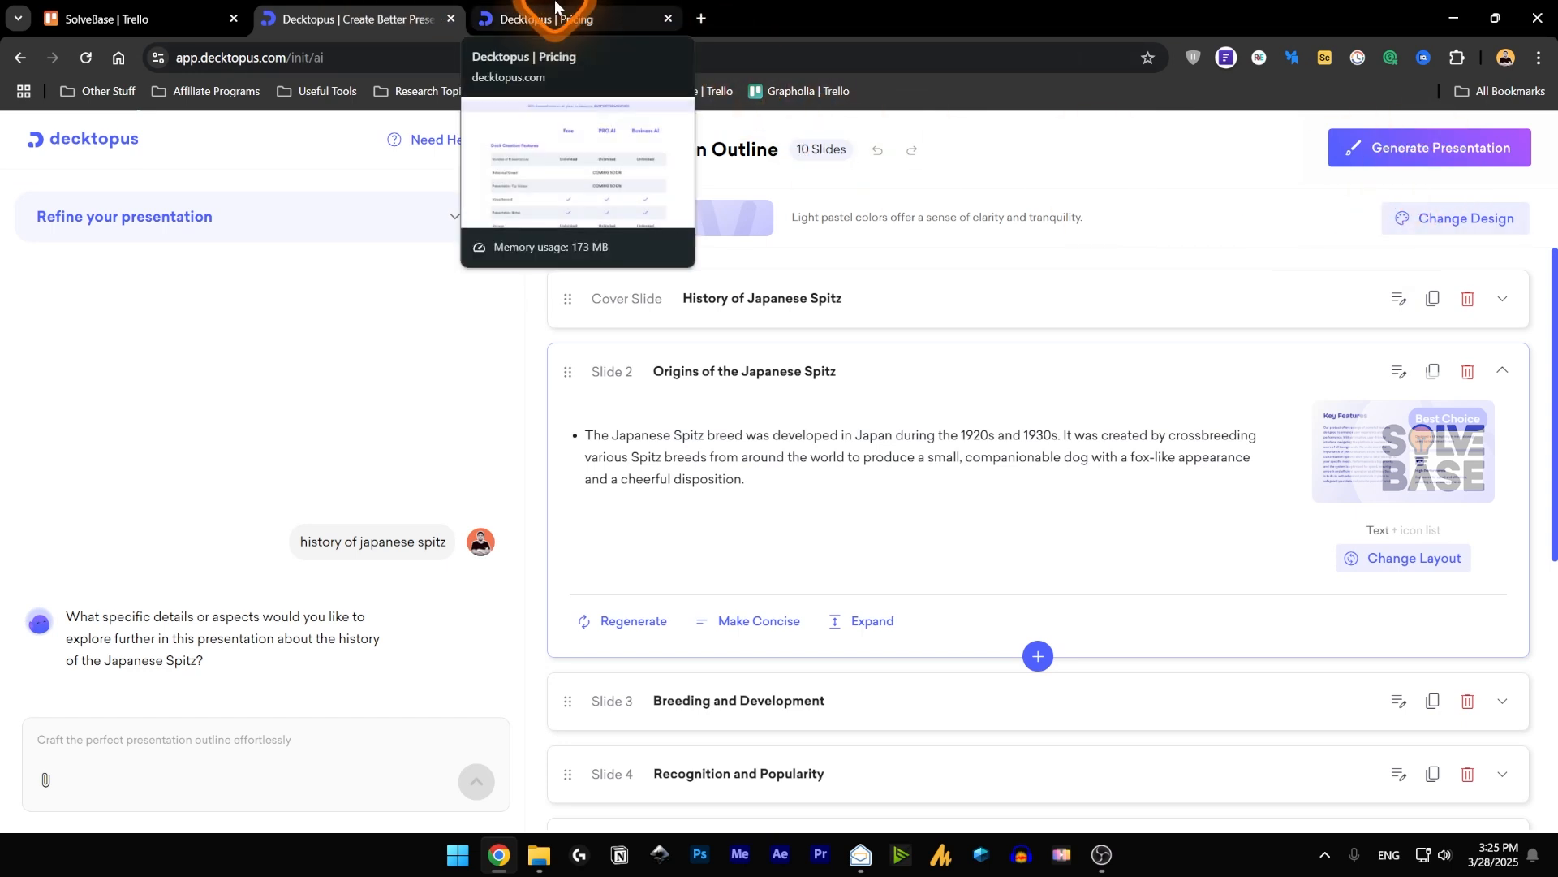
{"action": "left_click", "coordinate": [556, 5]}
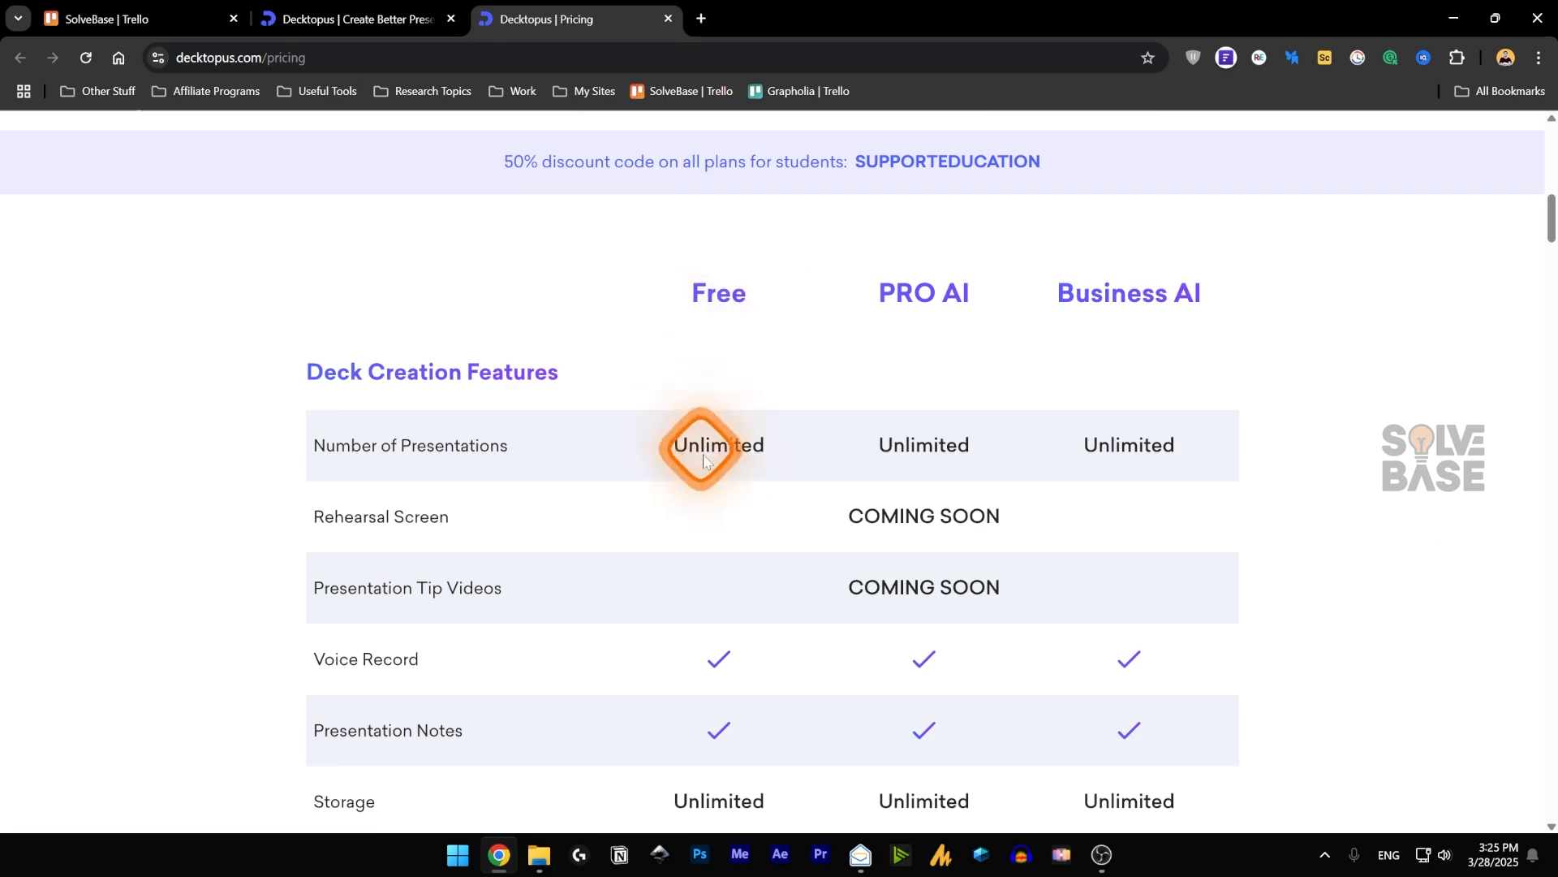
{"action": "scroll", "coordinate": [639, 575], "scroll_direction": "down", "scroll_amount": 4}
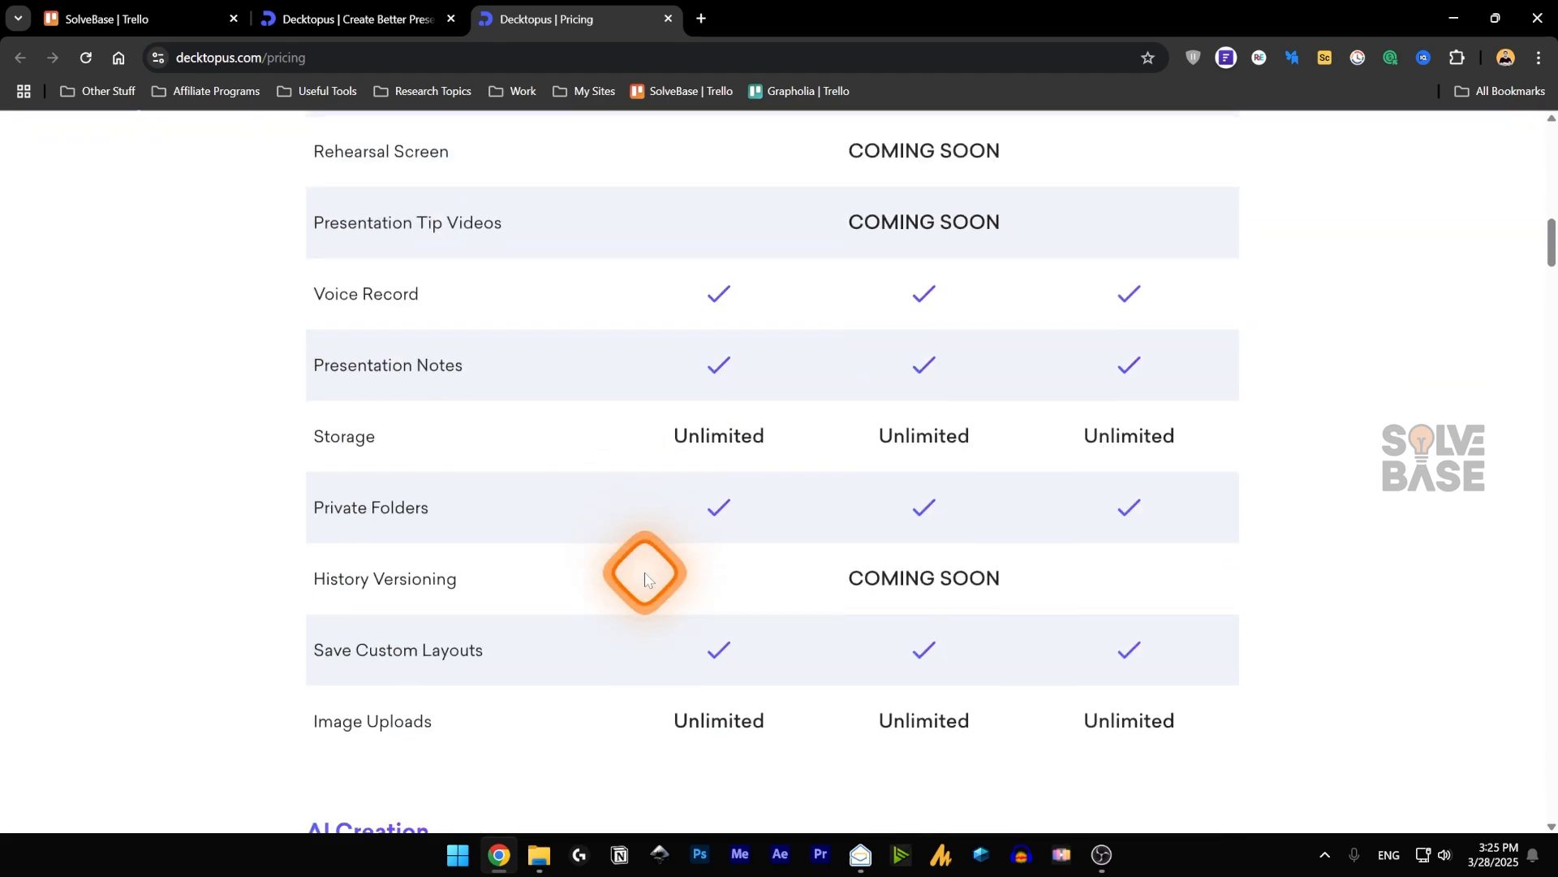
{"action": "scroll", "coordinate": [645, 578], "scroll_direction": "up", "scroll_amount": 1}
{"action": "scroll", "coordinate": [649, 578], "scroll_direction": "up", "scroll_amount": 4}
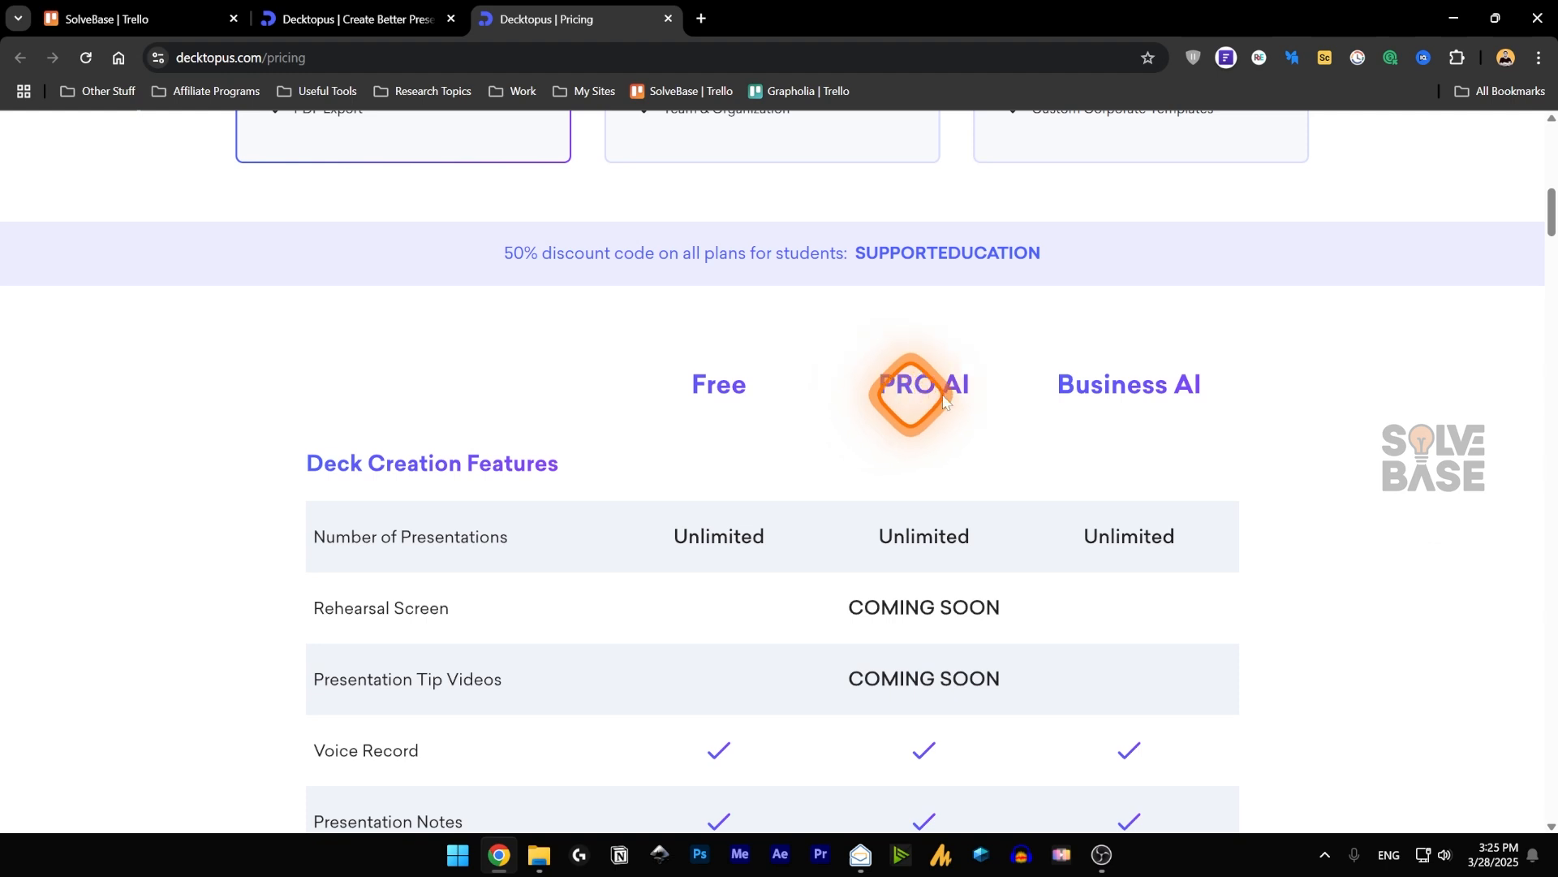
Examine the student discount offer and its code on the pricing page.
{"action": "left_click", "coordinate": [414, 20]}
{"action": "left_click", "coordinate": [550, 22]}
{"action": "scroll", "coordinate": [917, 442], "scroll_direction": "up", "scroll_amount": 1}
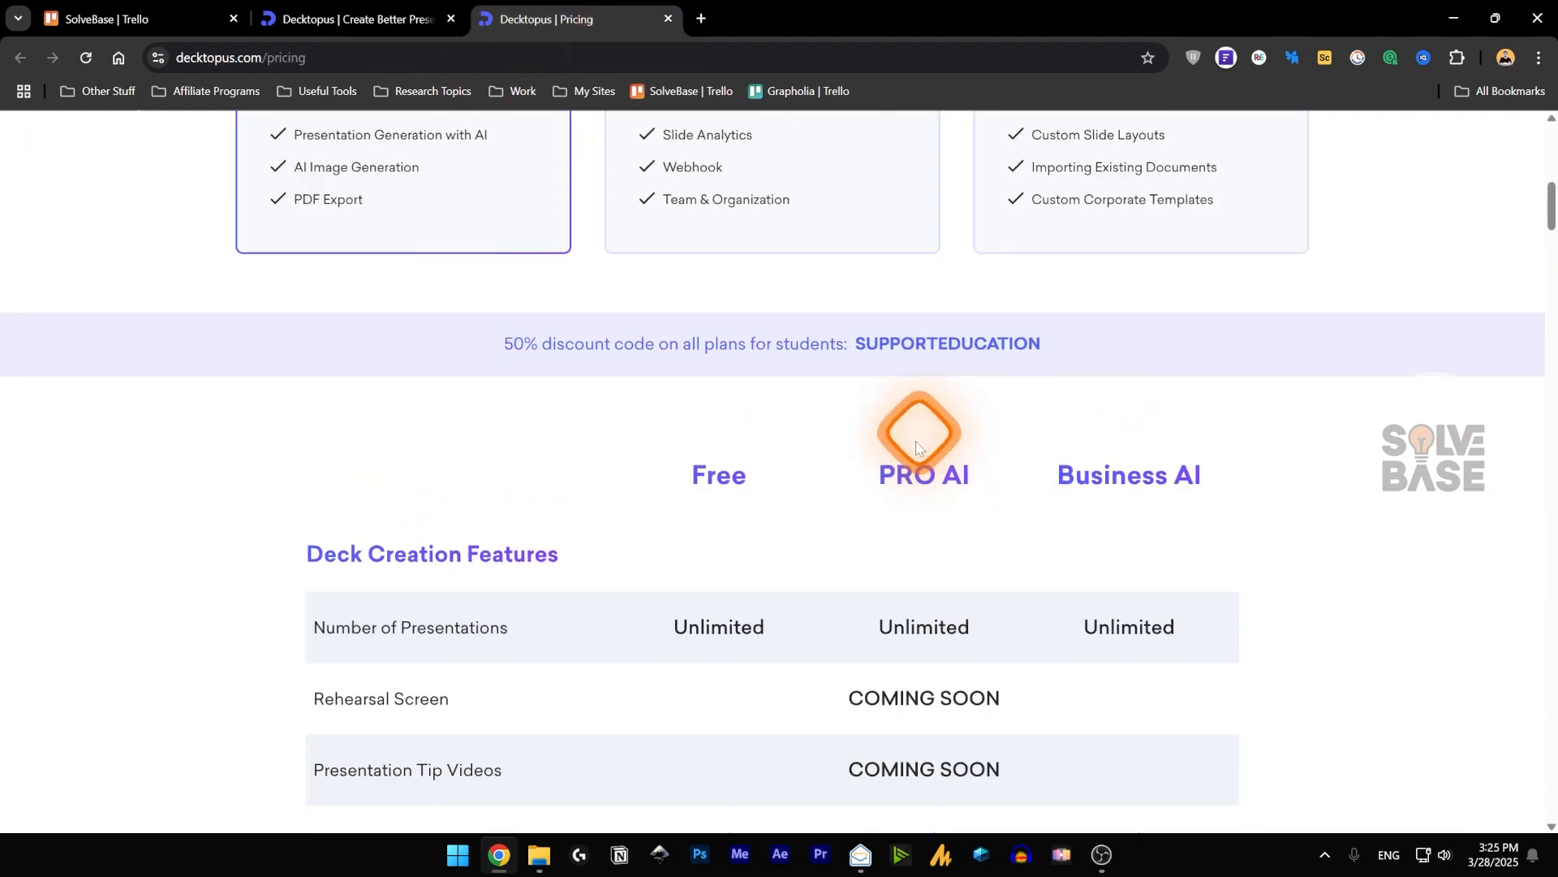
{"action": "left_click_drag", "start_coordinate": [852, 346], "coordinate": [1041, 345]}
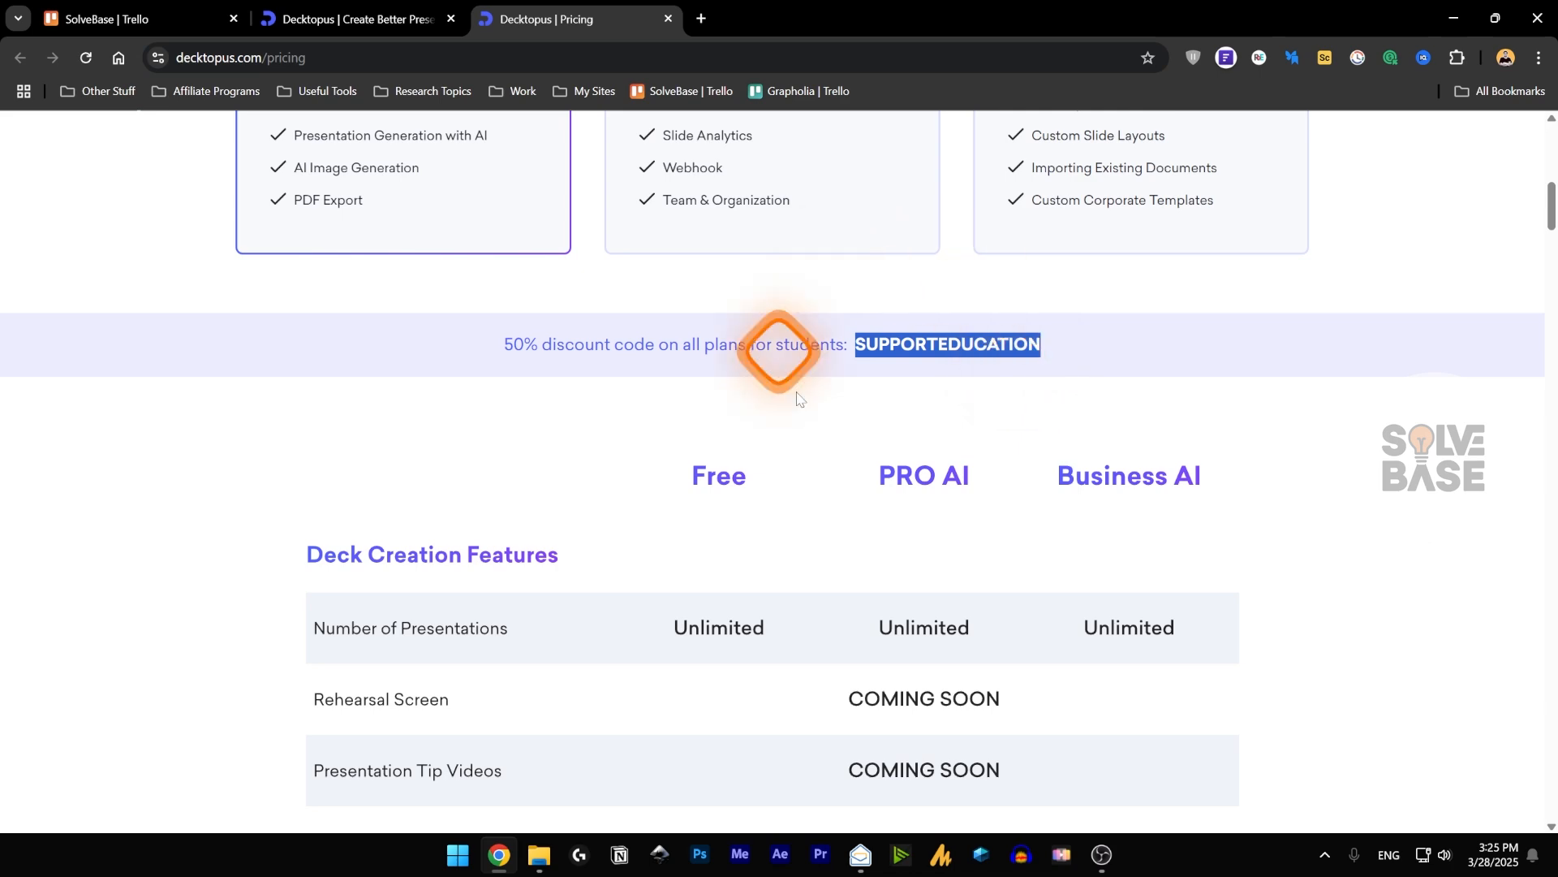
{"action": "left_click", "coordinate": [845, 348]}
{"action": "left_click", "coordinate": [353, 19]}
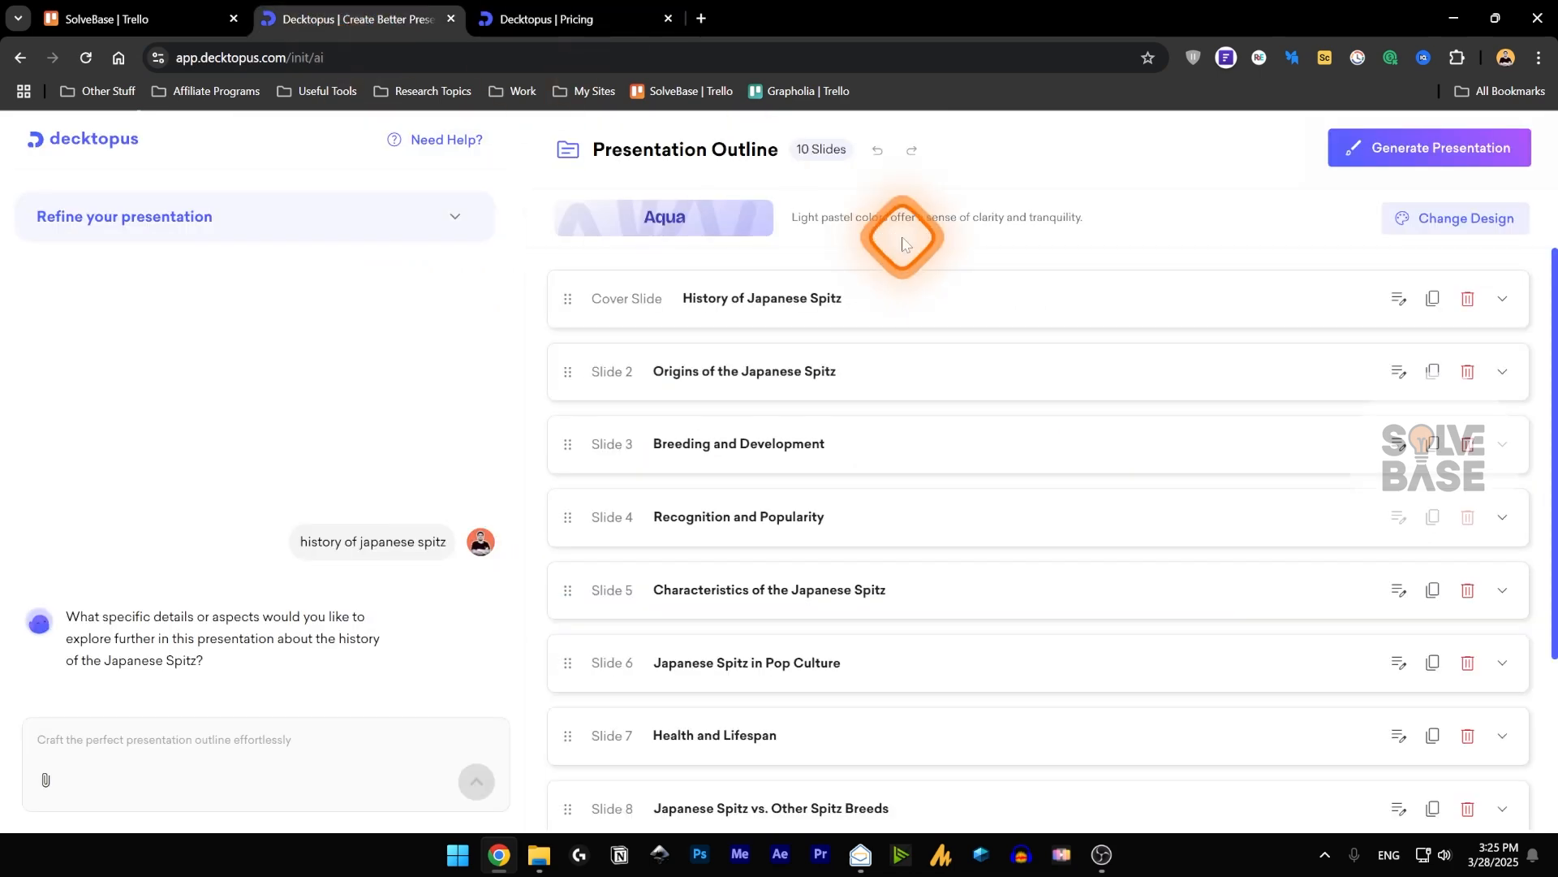
{"action": "left_click", "coordinate": [541, 17]}
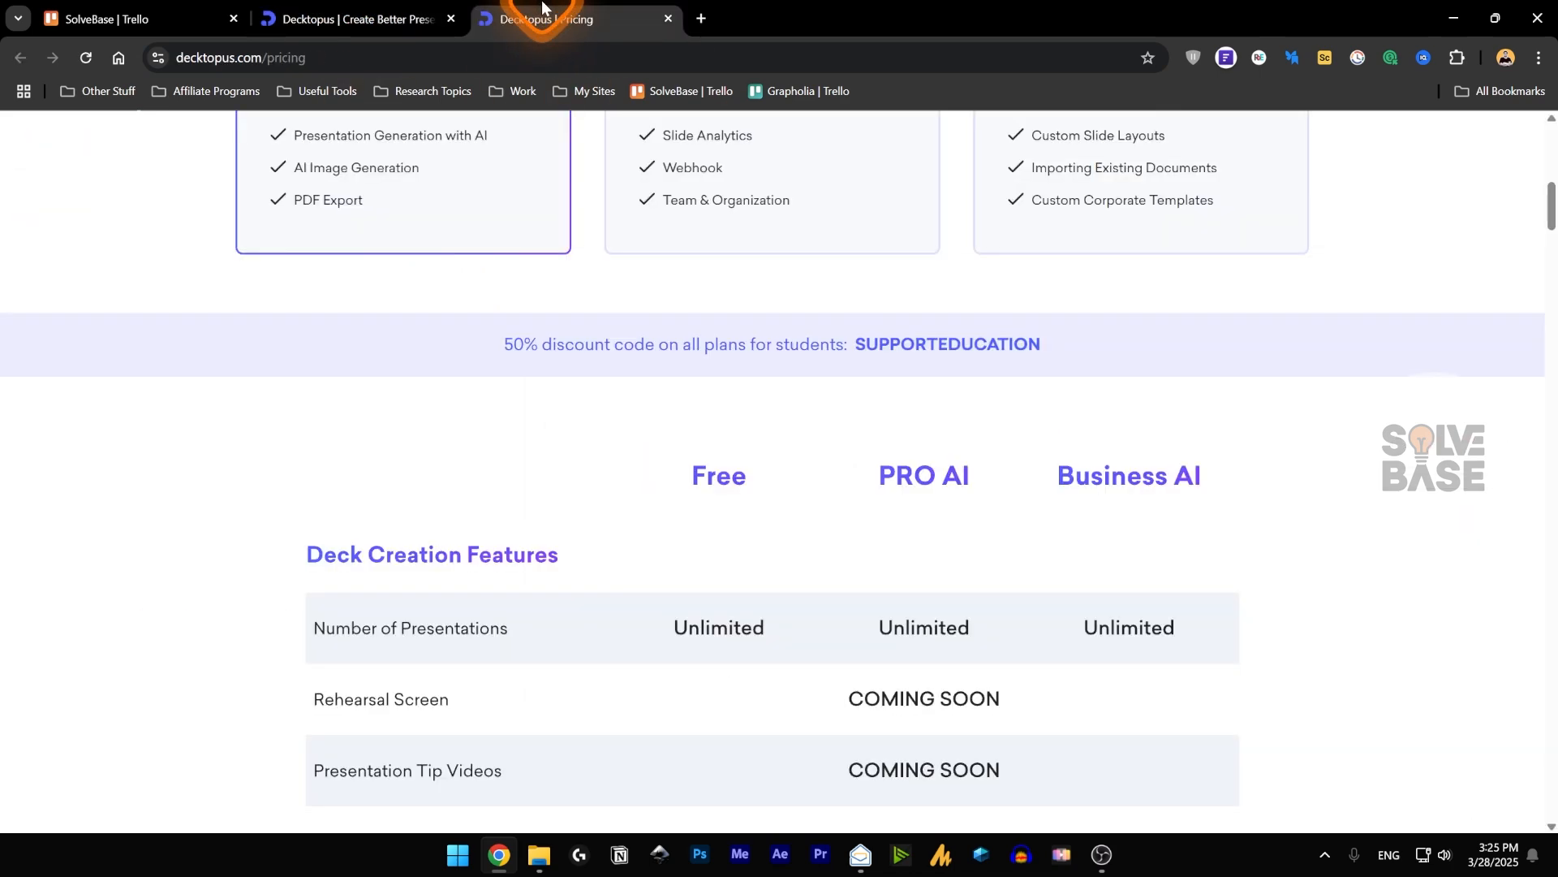
Return to the History of Japanese Spitz outline and generate the presentation from it.
{"action": "left_click", "coordinate": [323, 11]}
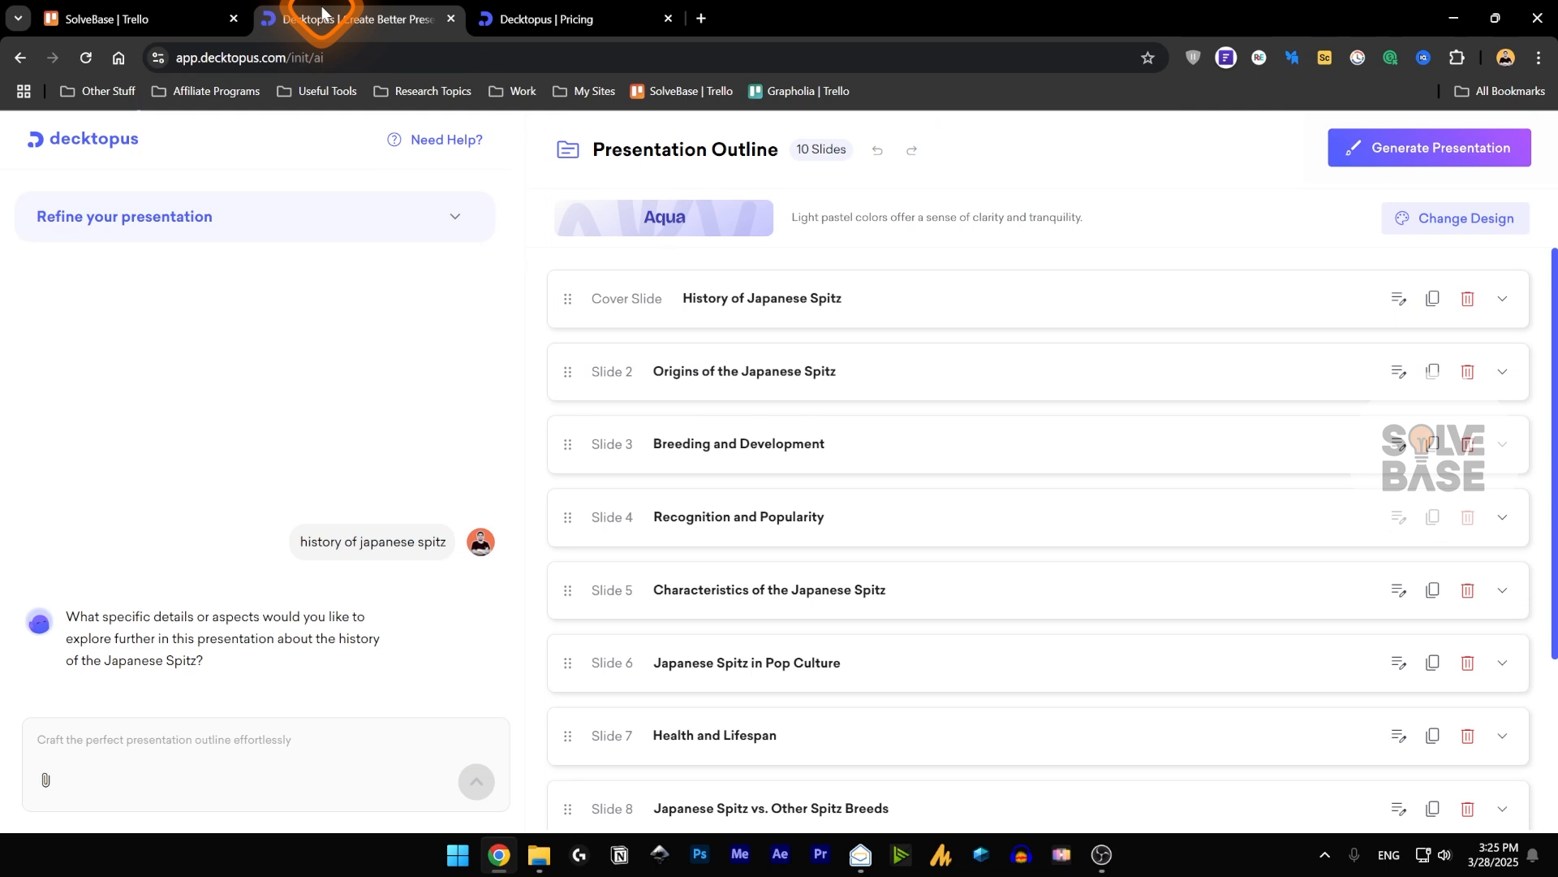
{"action": "left_click", "coordinate": [1452, 151]}
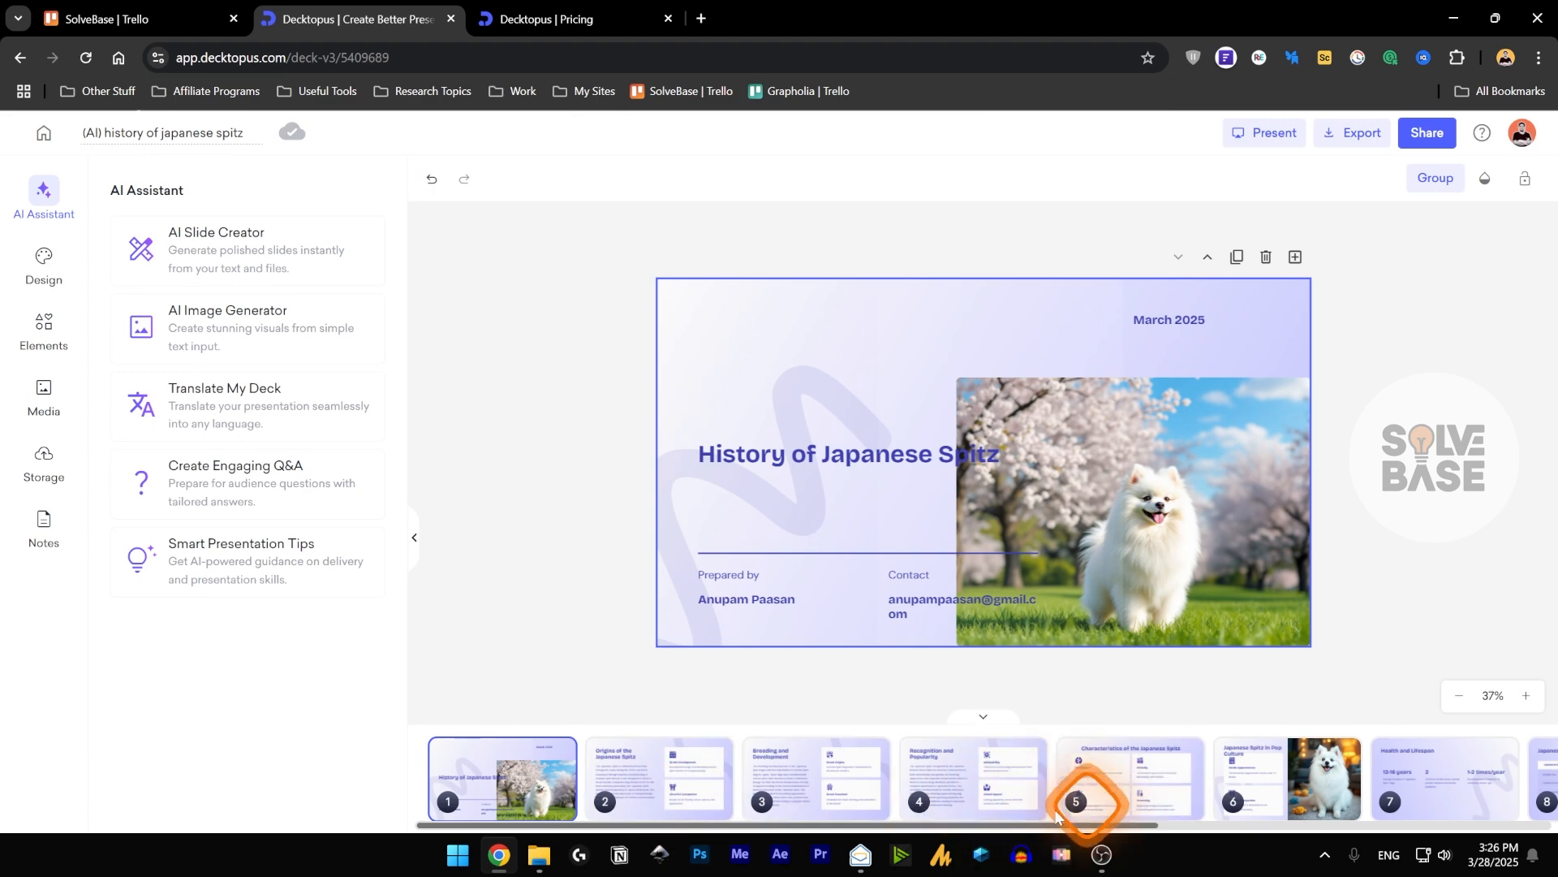
Look through slides 4 and 5 of the generated deck and open slide 6, Japanese Spitz in Pop Culture.
{"action": "mouse_move", "coordinate": [712, 825]}
{"action": "left_mouse_down"}
{"action": "mouse_move", "coordinate": [1058, 821]}
{"action": "mouse_move", "coordinate": [715, 828]}
{"action": "left_mouse_up"}
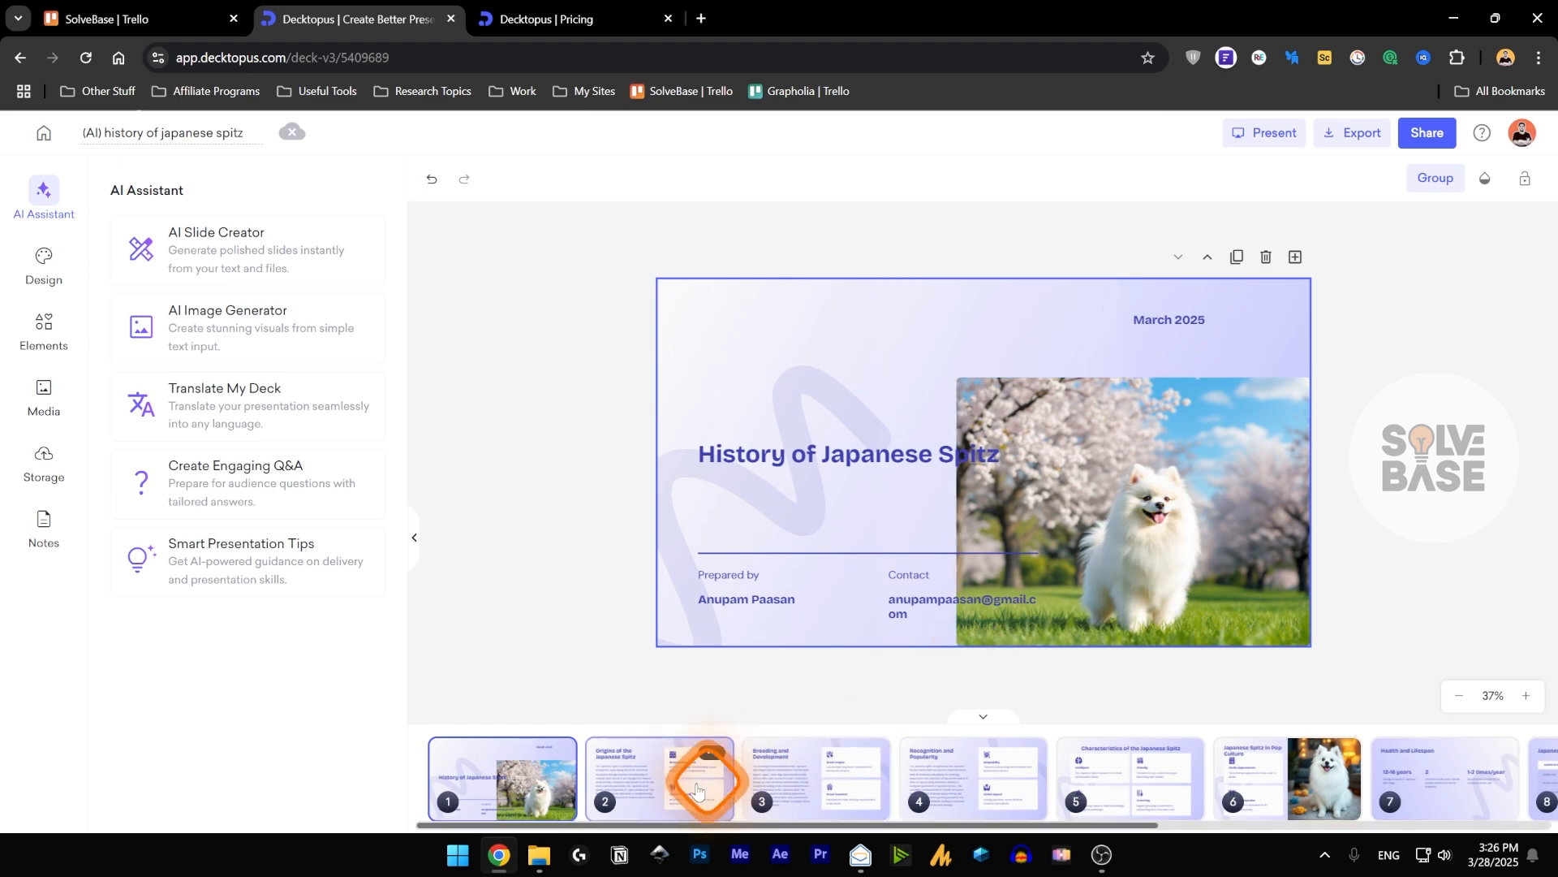
{"action": "left_click", "coordinate": [974, 780]}
{"action": "left_click", "coordinate": [1124, 782]}
{"action": "left_click", "coordinate": [1248, 799]}
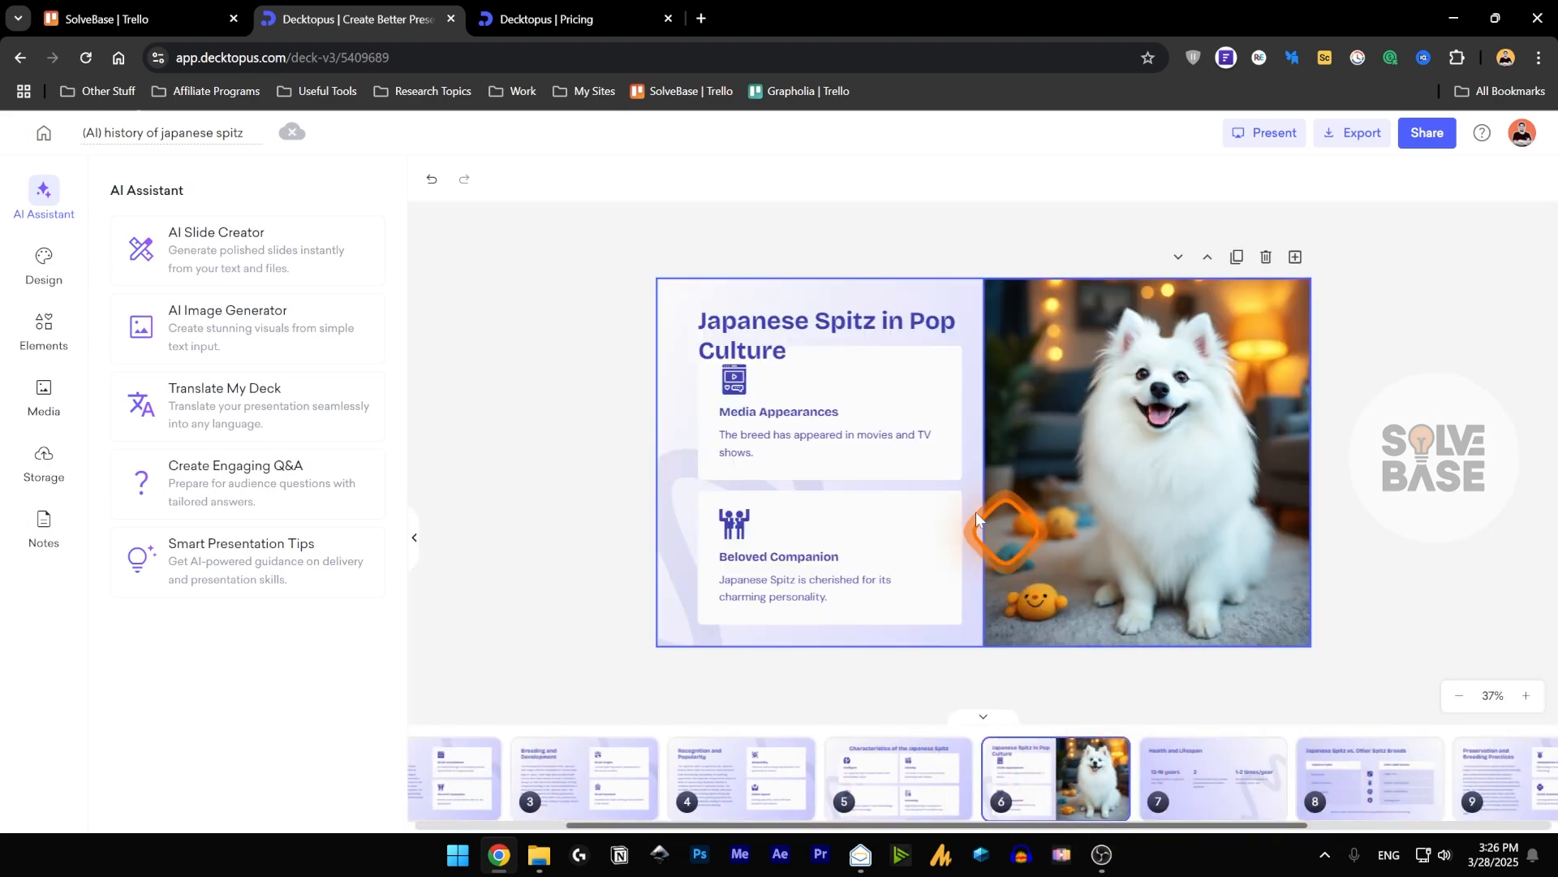
Replace the icon above Media Appearances on slide 6 with a filmstrip play icon found by searching for "video".
{"action": "left_click", "coordinate": [777, 415]}
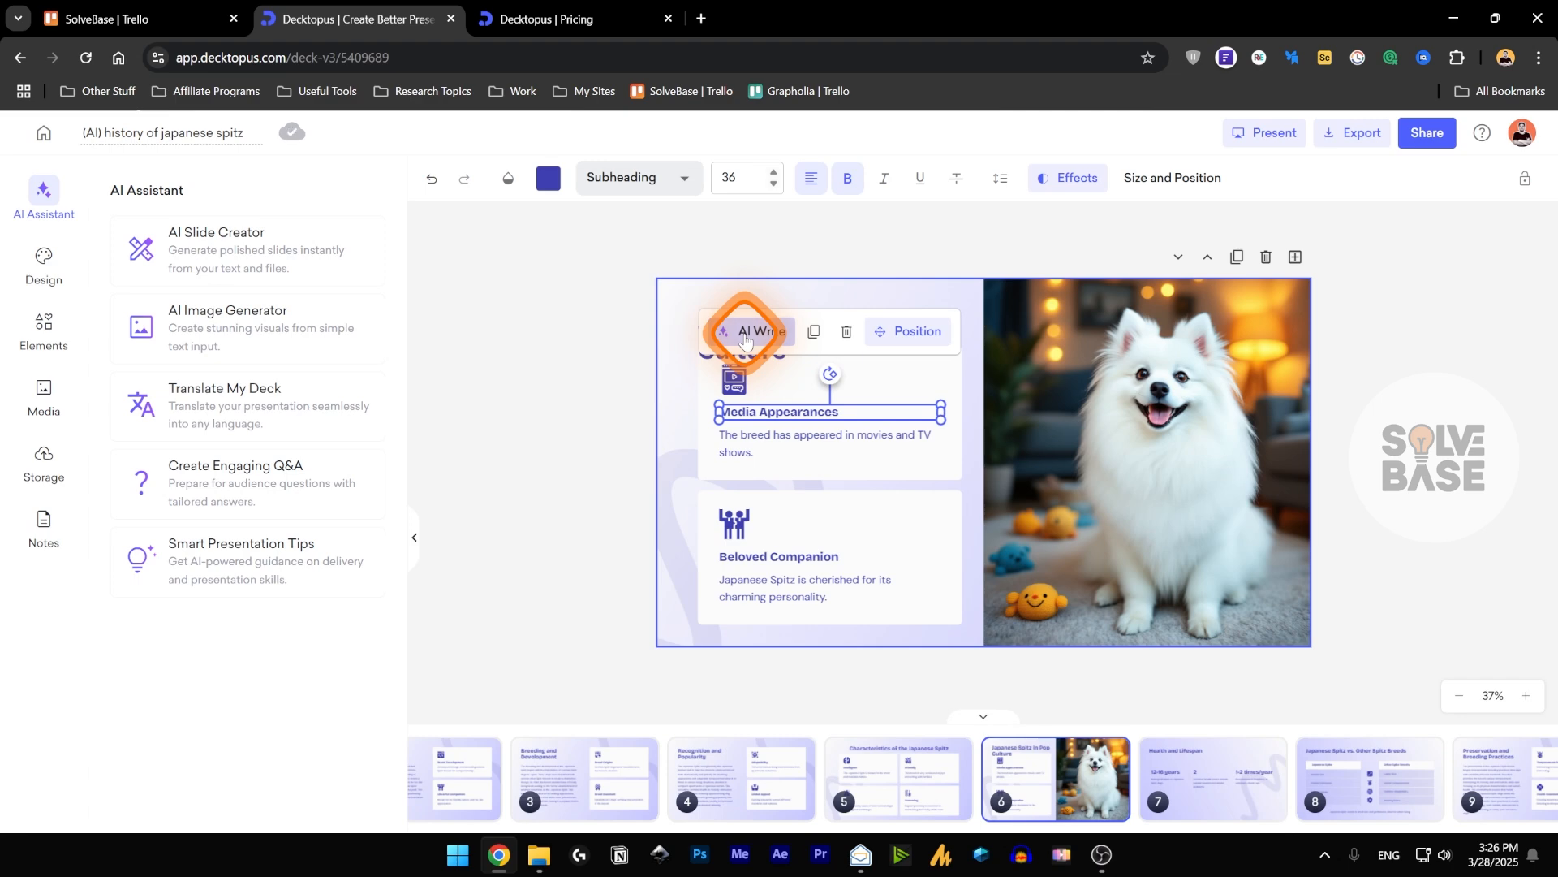
{"action": "left_click", "coordinate": [733, 388]}
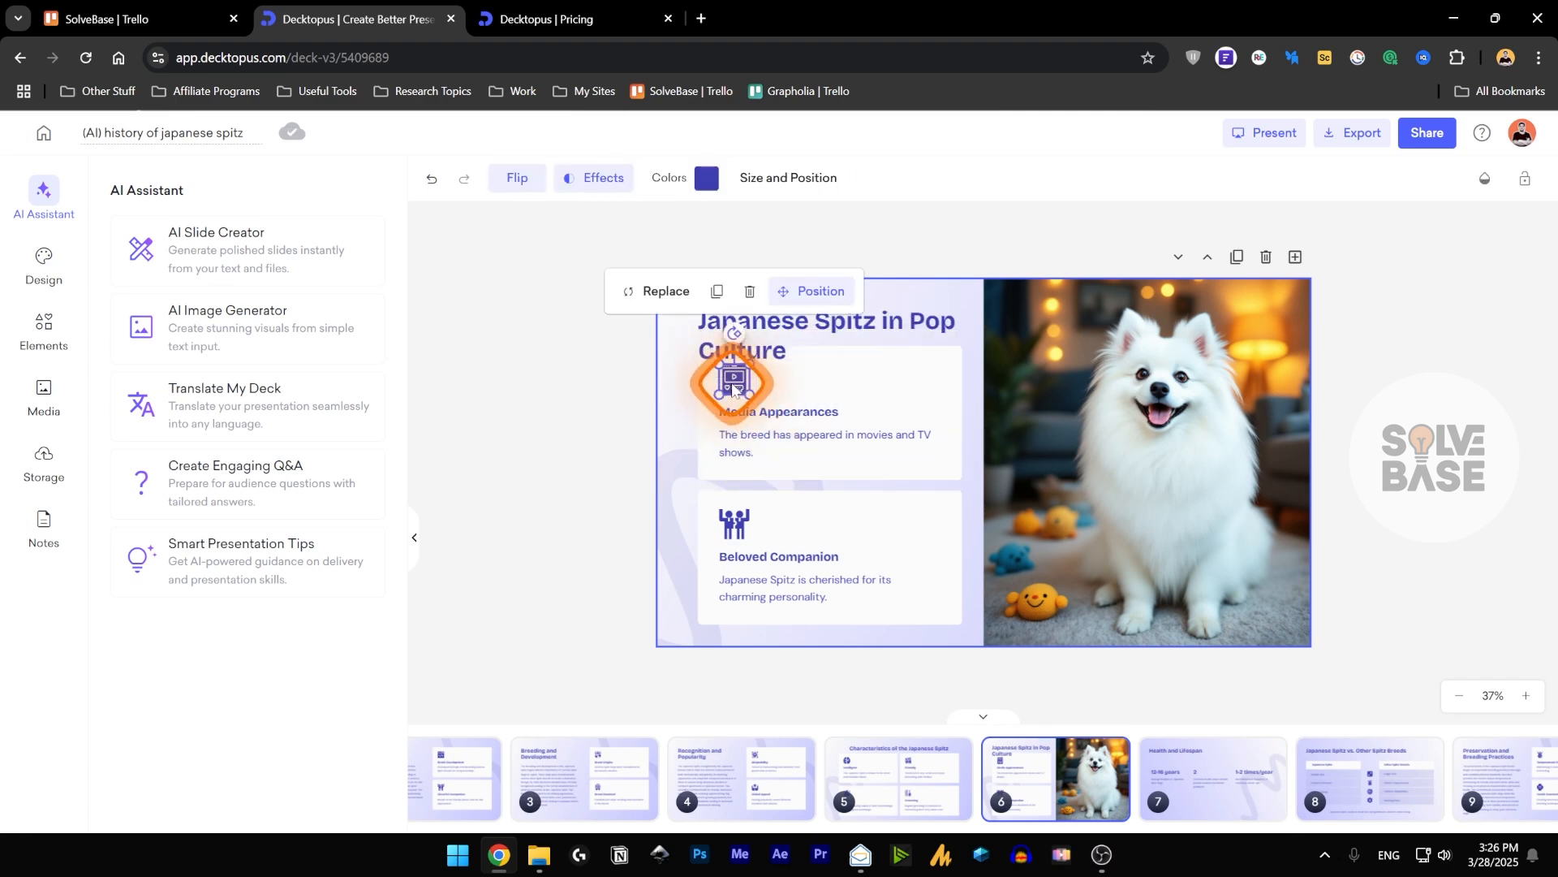
{"action": "left_click", "coordinate": [661, 291]}
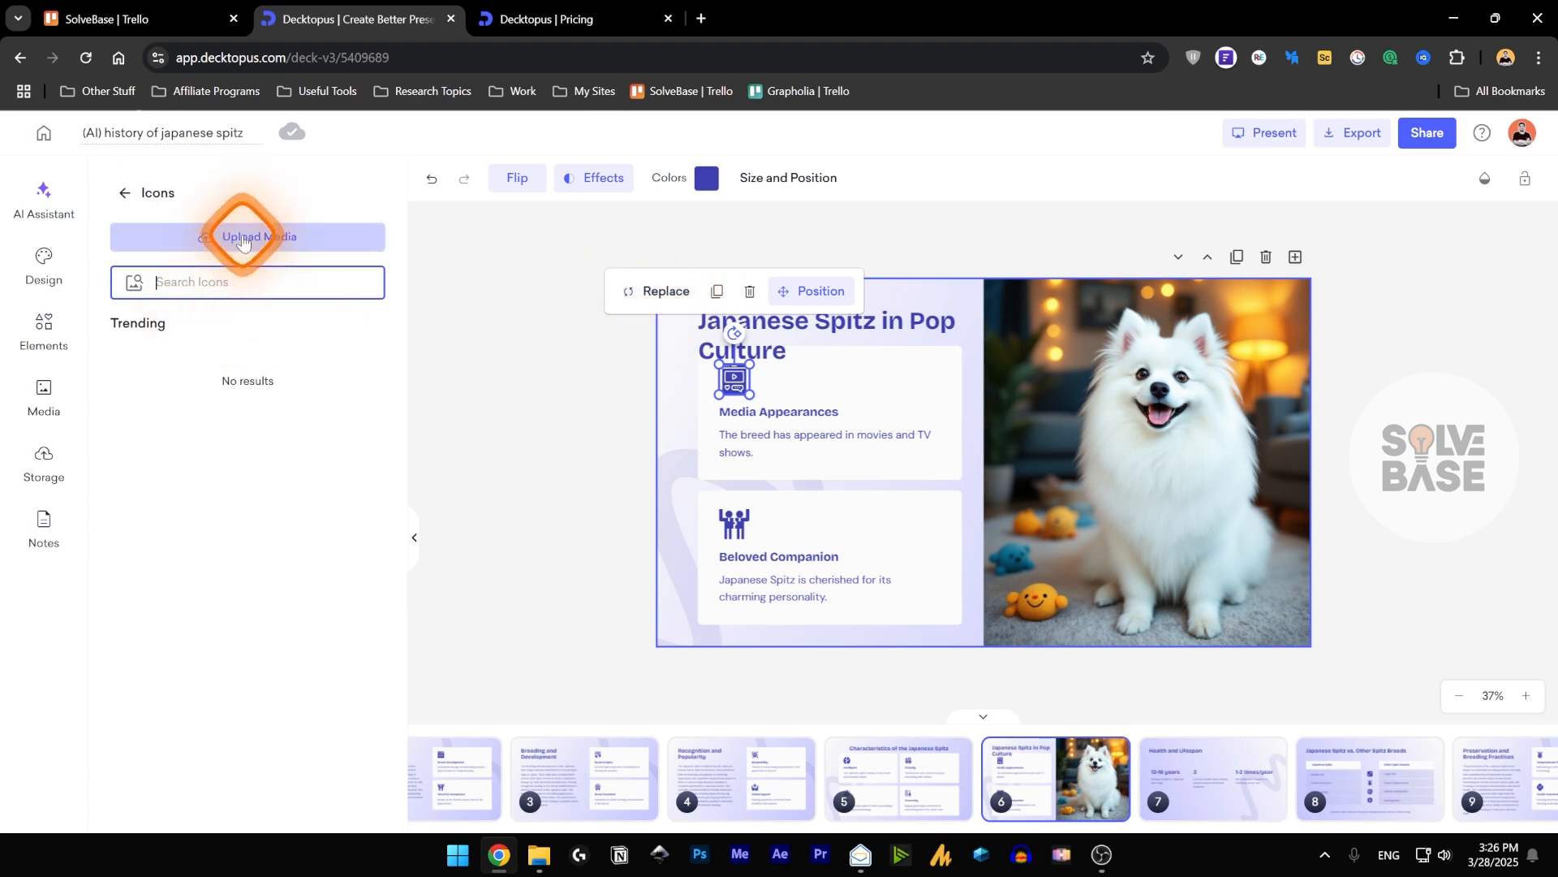
{"action": "left_click", "coordinate": [230, 286]}
{"action": "type", "text": "video"}
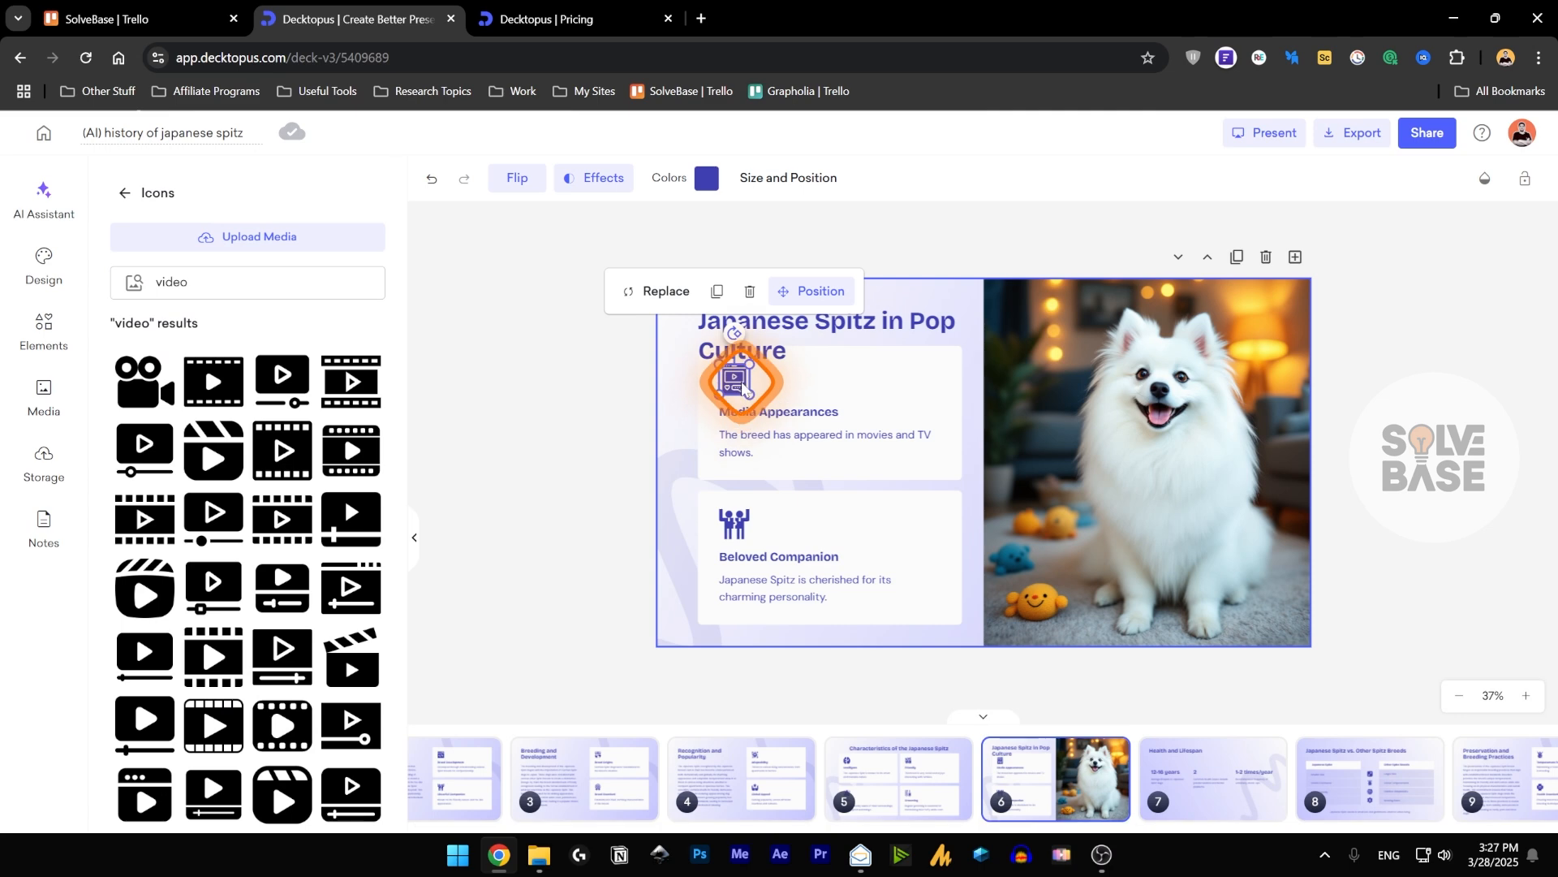
Move the title of slide 6 slightly upward, away from the Media Appearances card.
{"action": "left_click", "coordinate": [821, 348]}
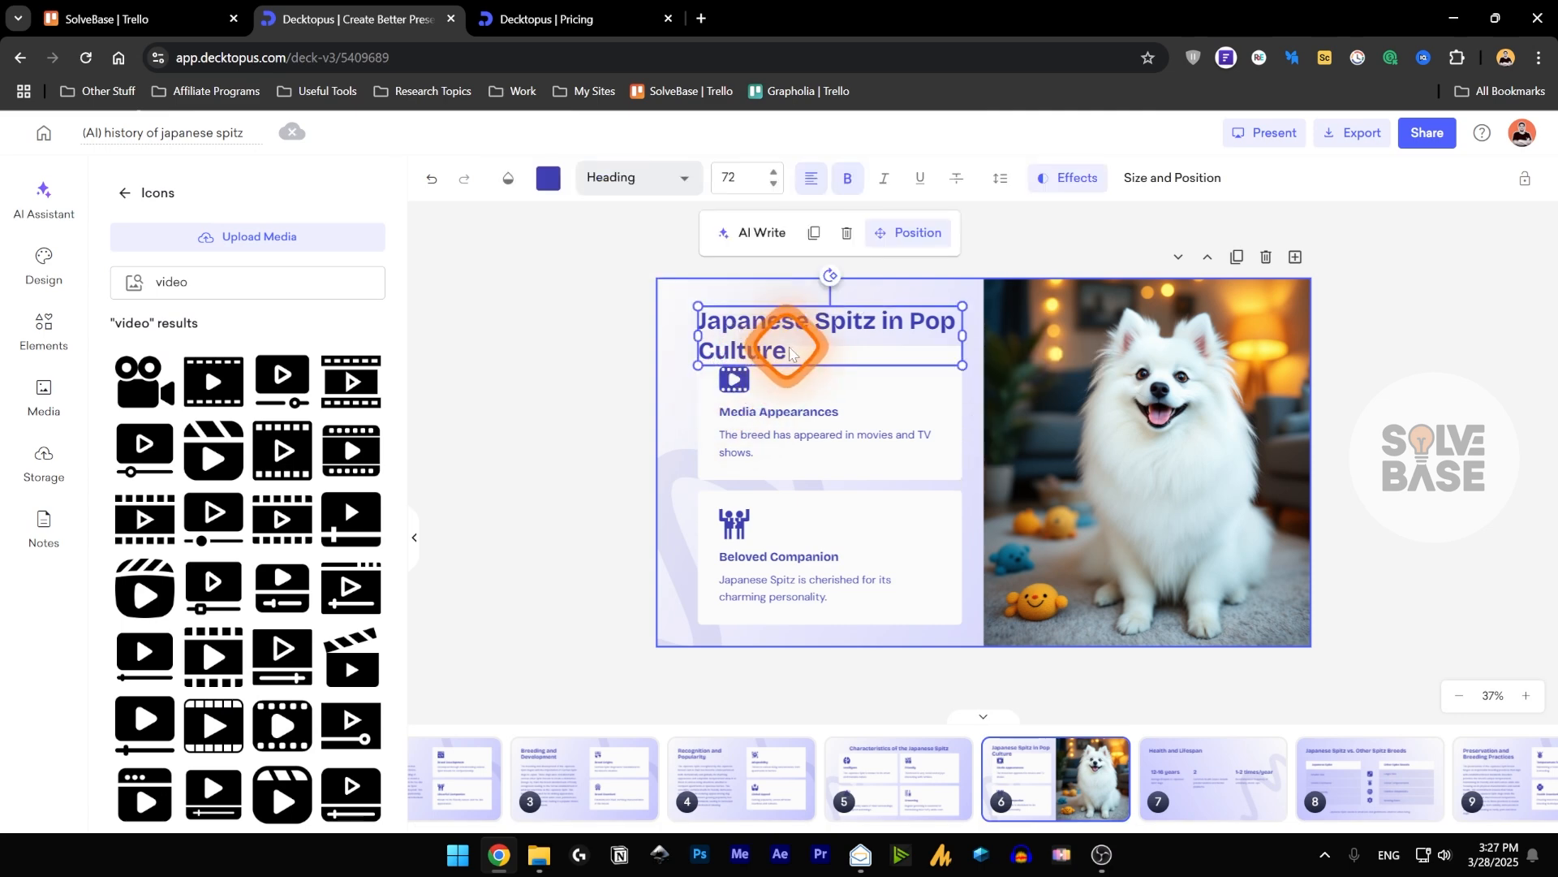
{"action": "mouse_move", "coordinate": [820, 347]}
{"action": "left_mouse_down"}
{"action": "mouse_move", "coordinate": [831, 324]}
{"action": "mouse_move", "coordinate": [840, 333]}
{"action": "left_mouse_up"}
Replace the dog photo on slide 6 with an AI-generated image from the prompt "a japanese spitz cute playing with ball".
{"action": "left_click", "coordinate": [1061, 598]}
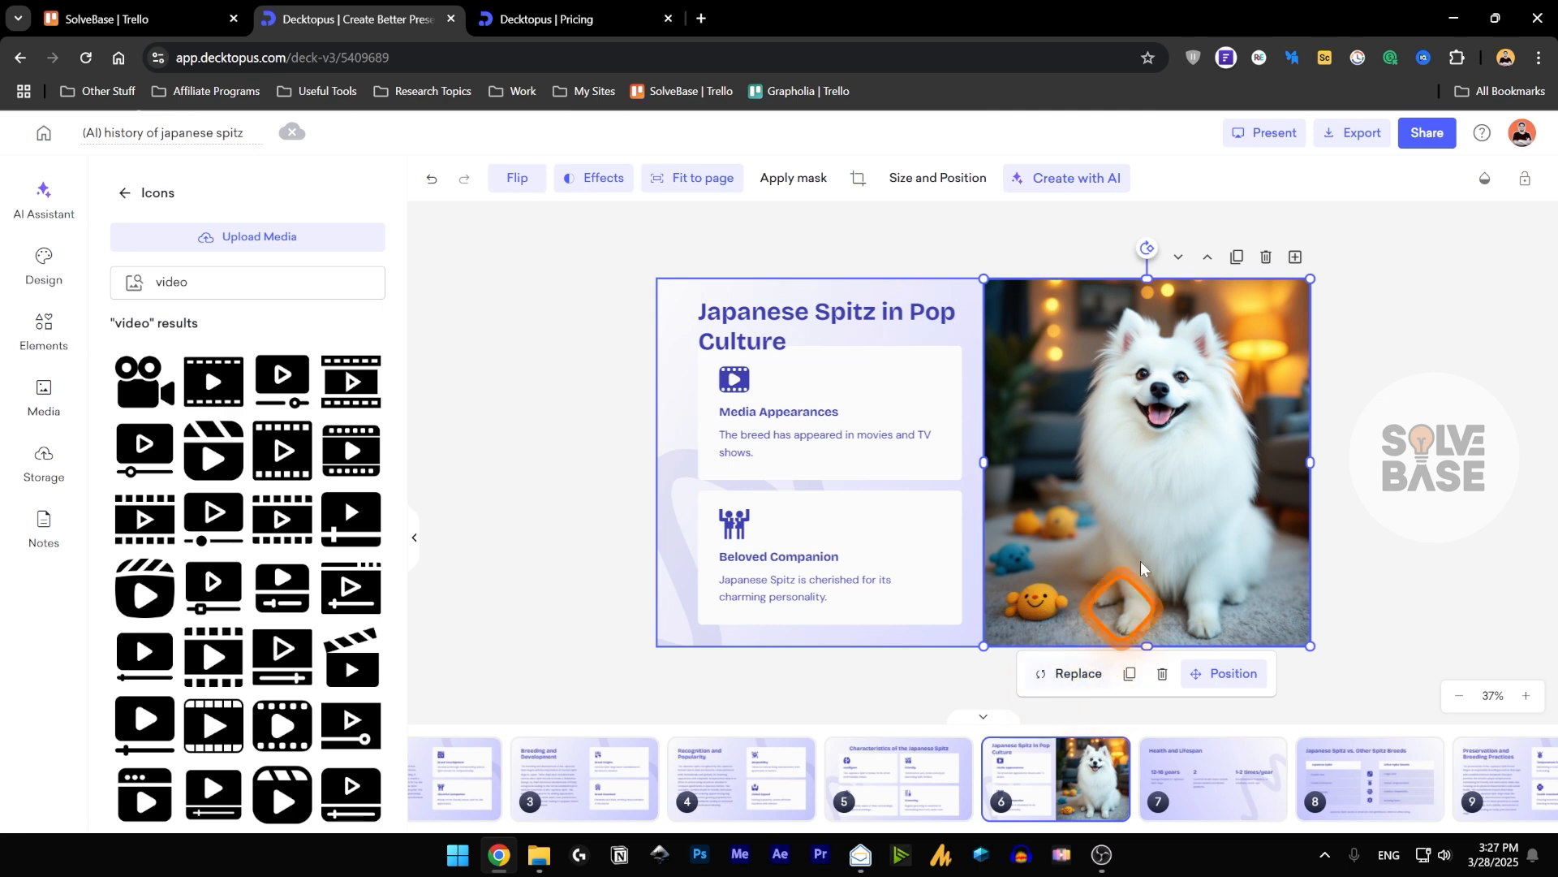
{"action": "left_click", "coordinate": [1071, 670]}
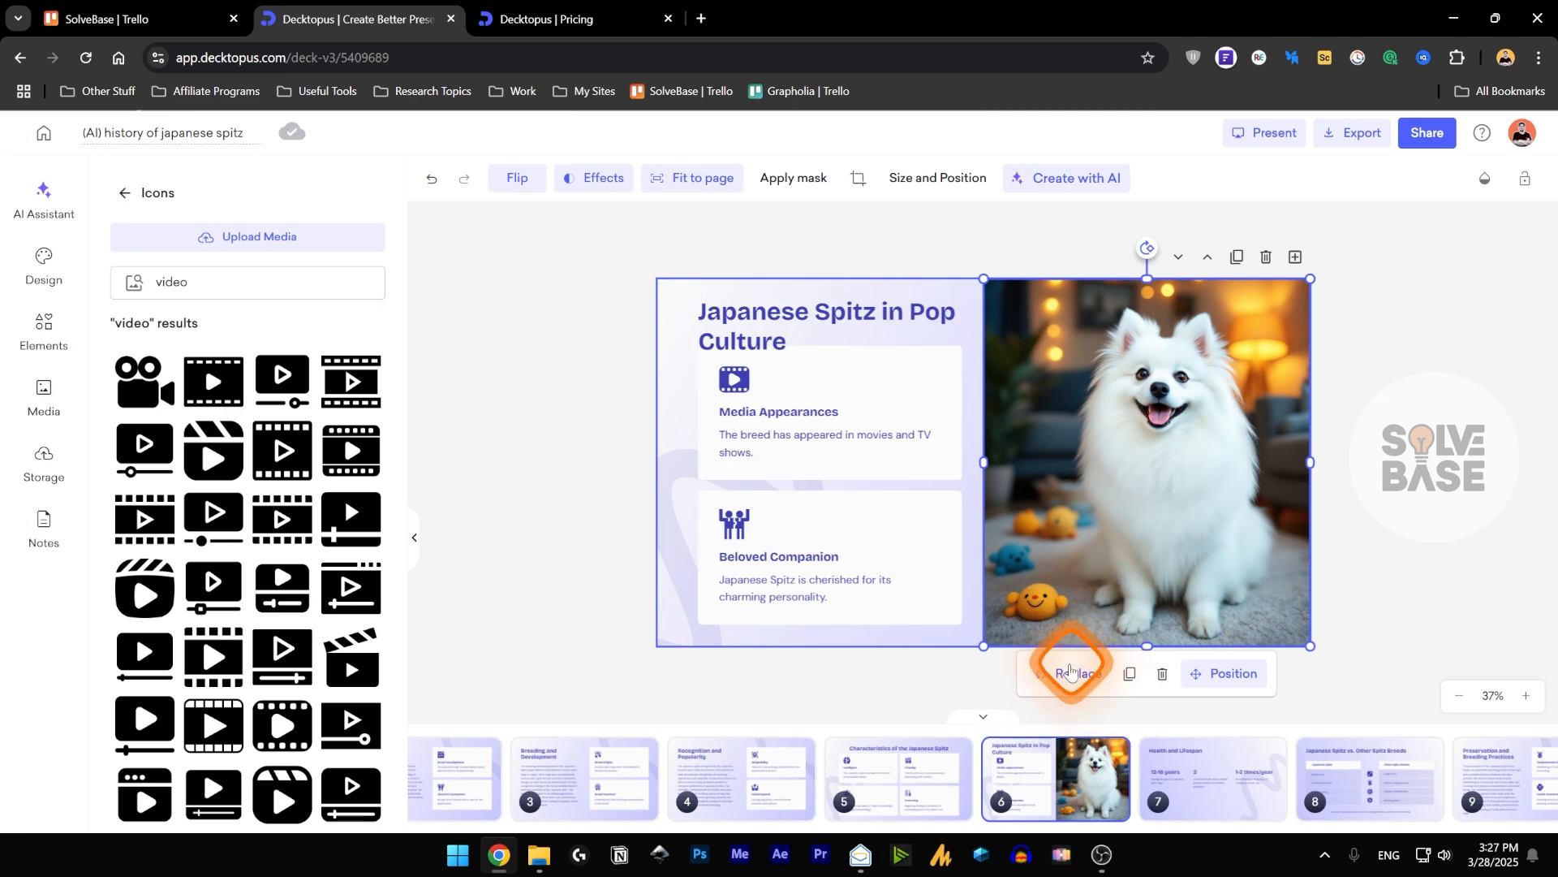
{"action": "left_click", "coordinate": [1070, 673]}
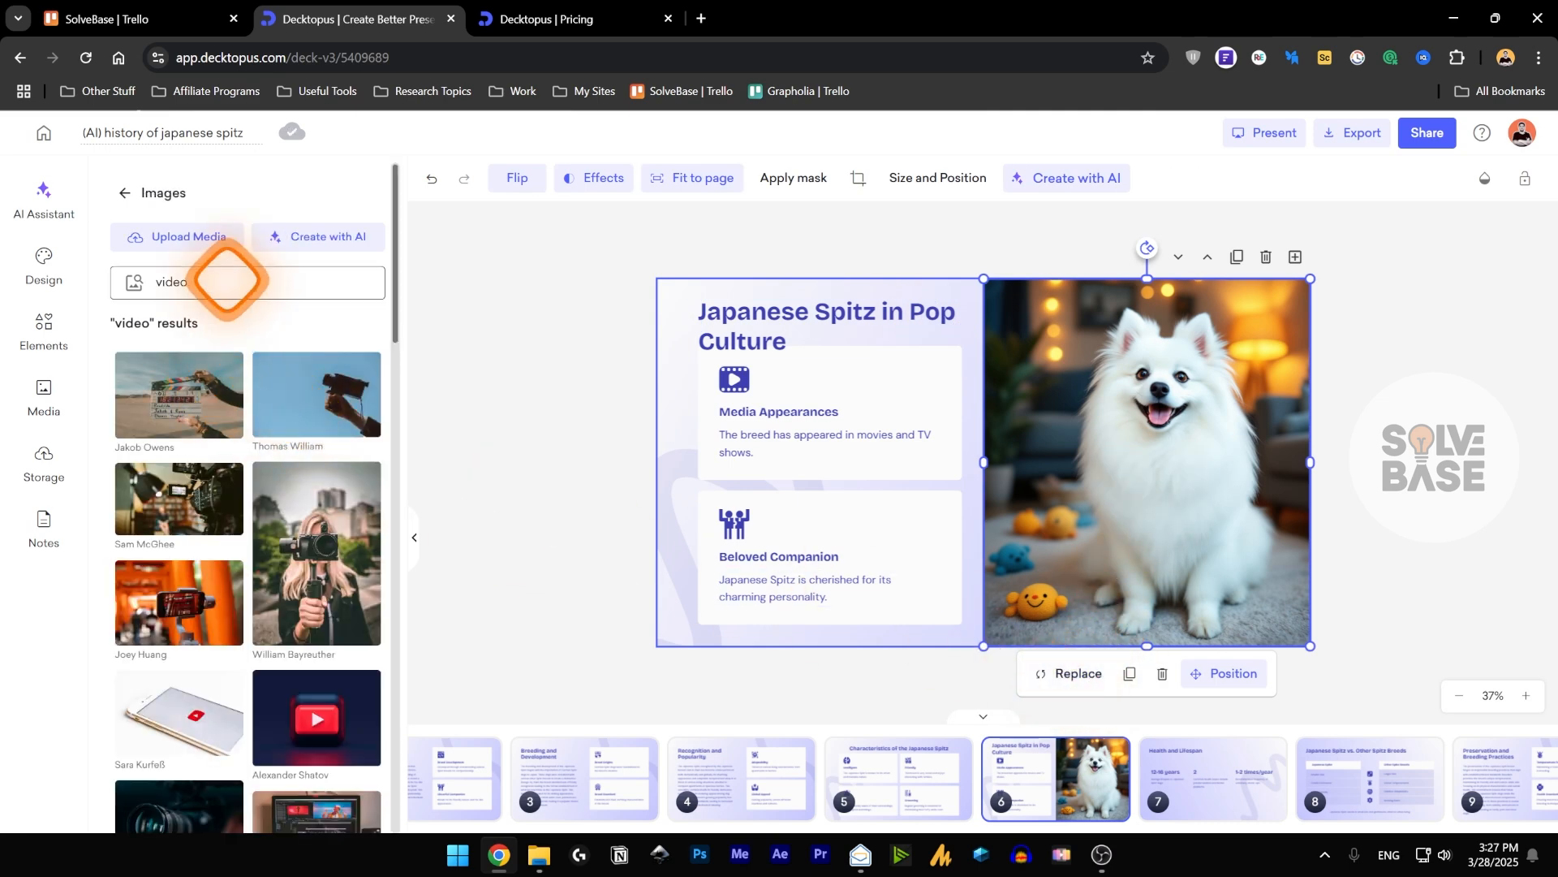
{"action": "left_click", "coordinate": [46, 203]}
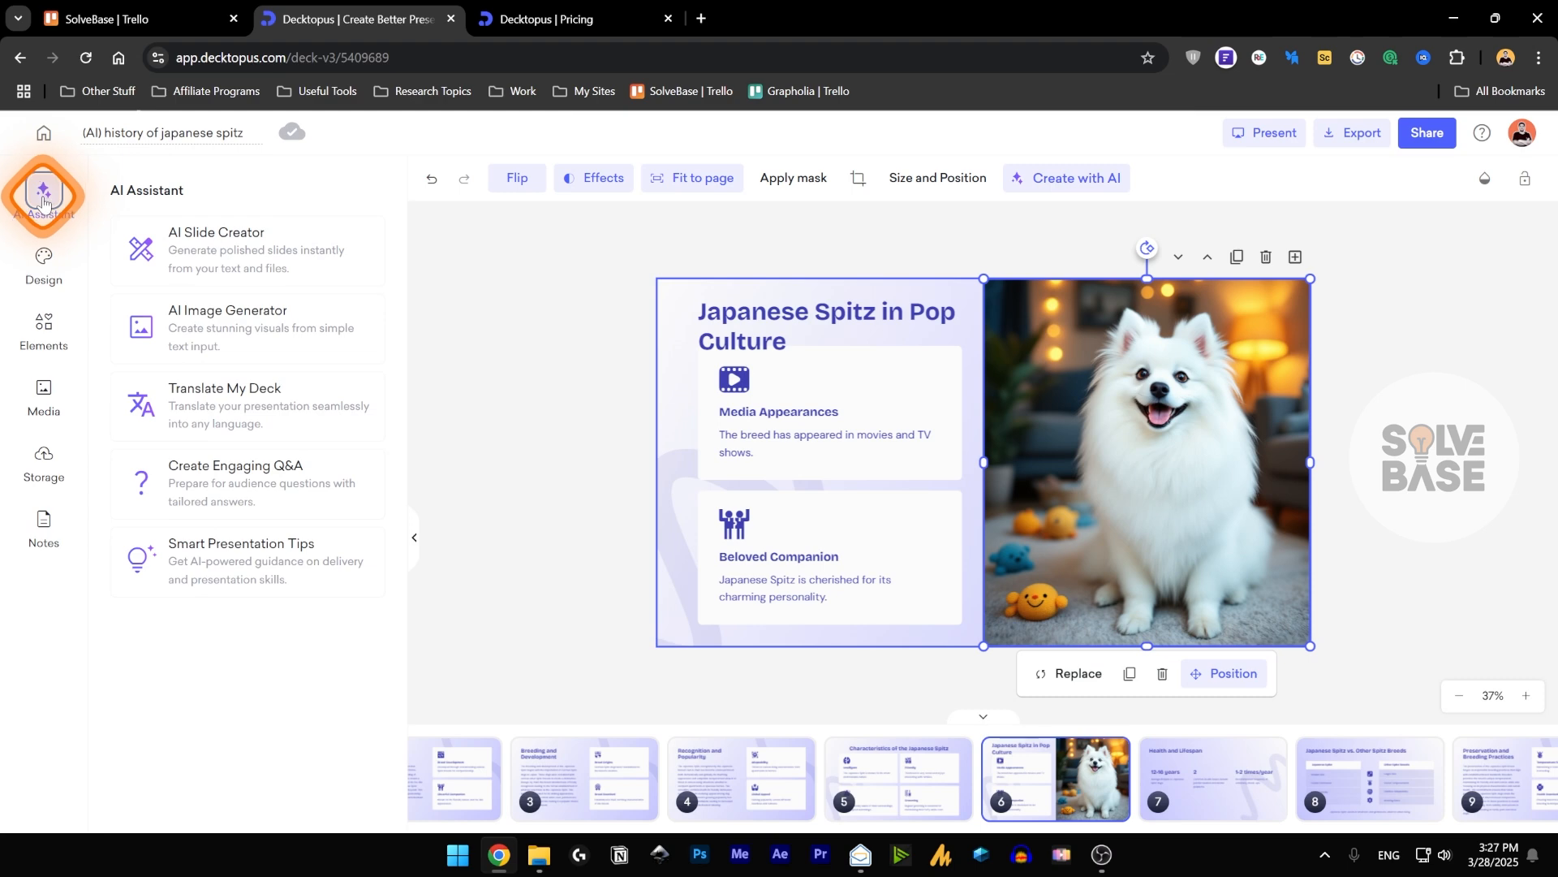
{"action": "left_click", "coordinate": [199, 245]}
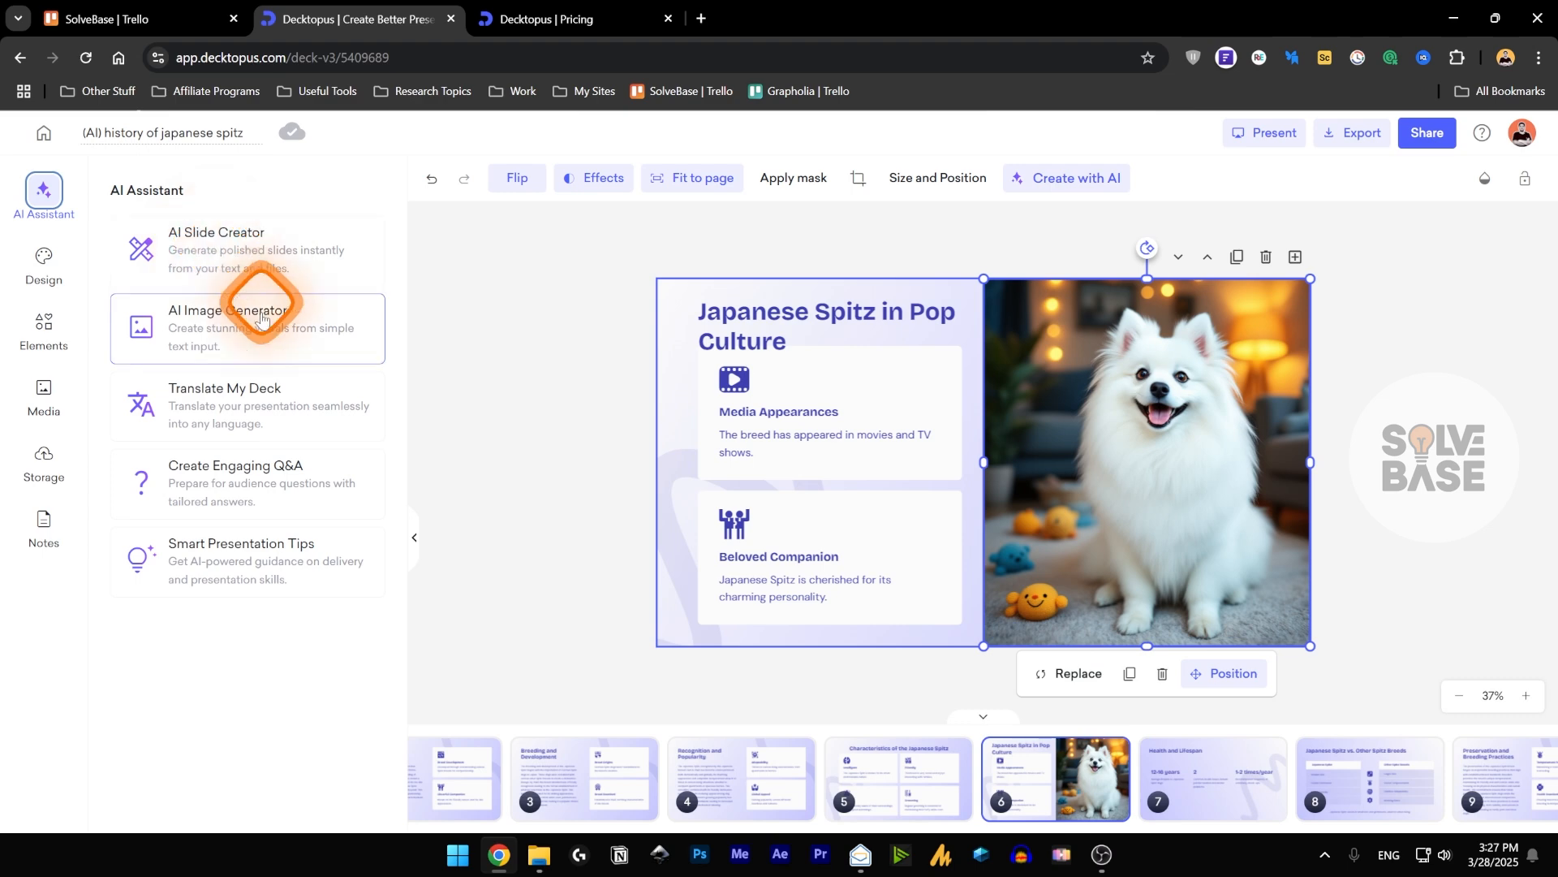
{"action": "left_click", "coordinate": [224, 324]}
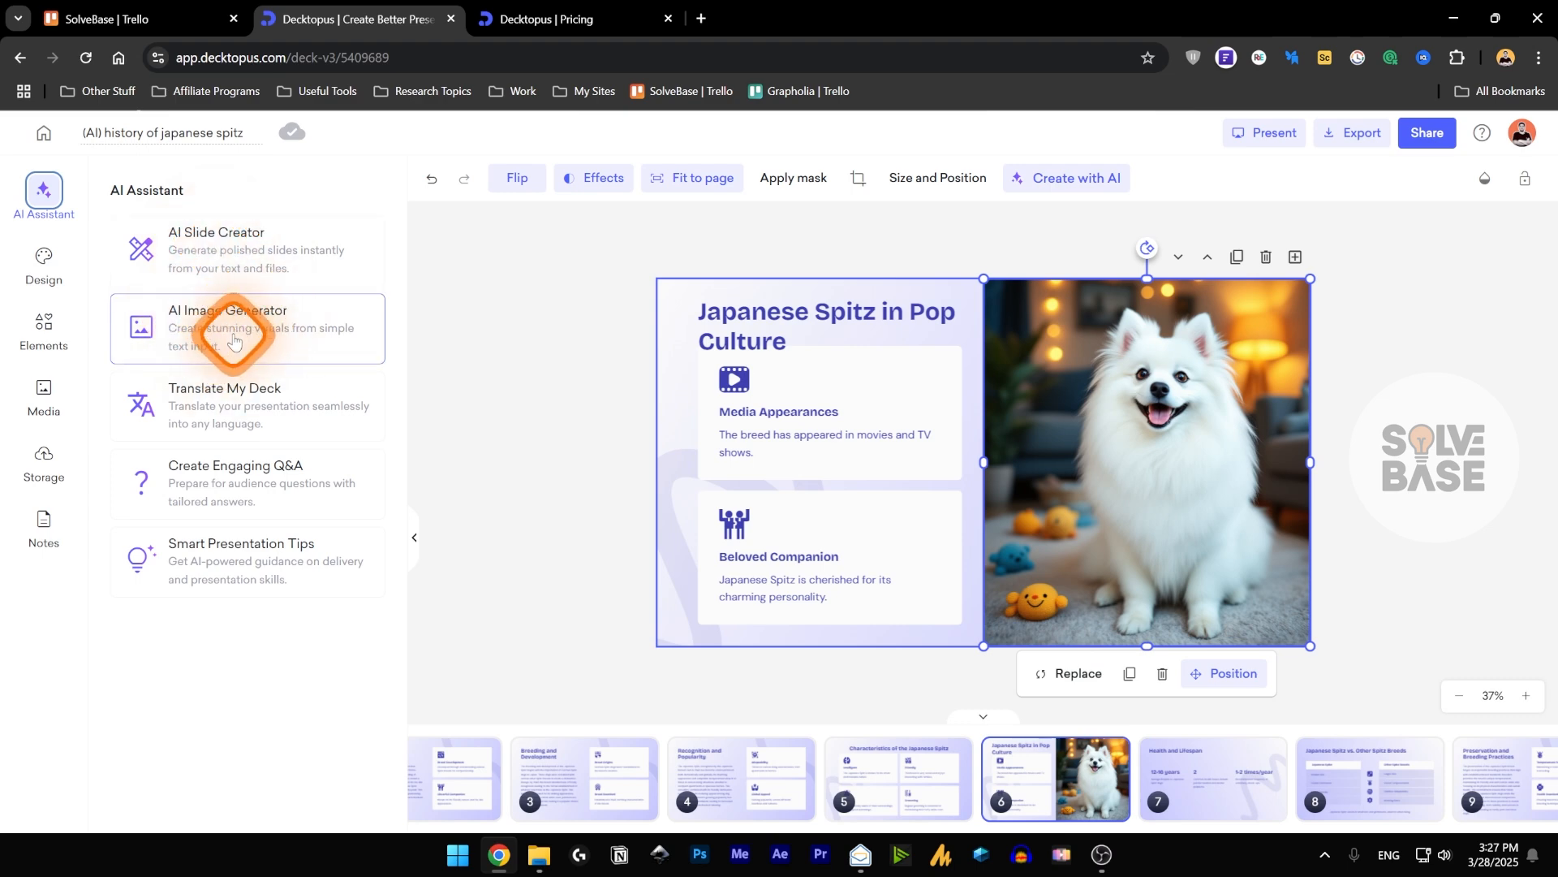
{"action": "left_click", "coordinate": [203, 297]}
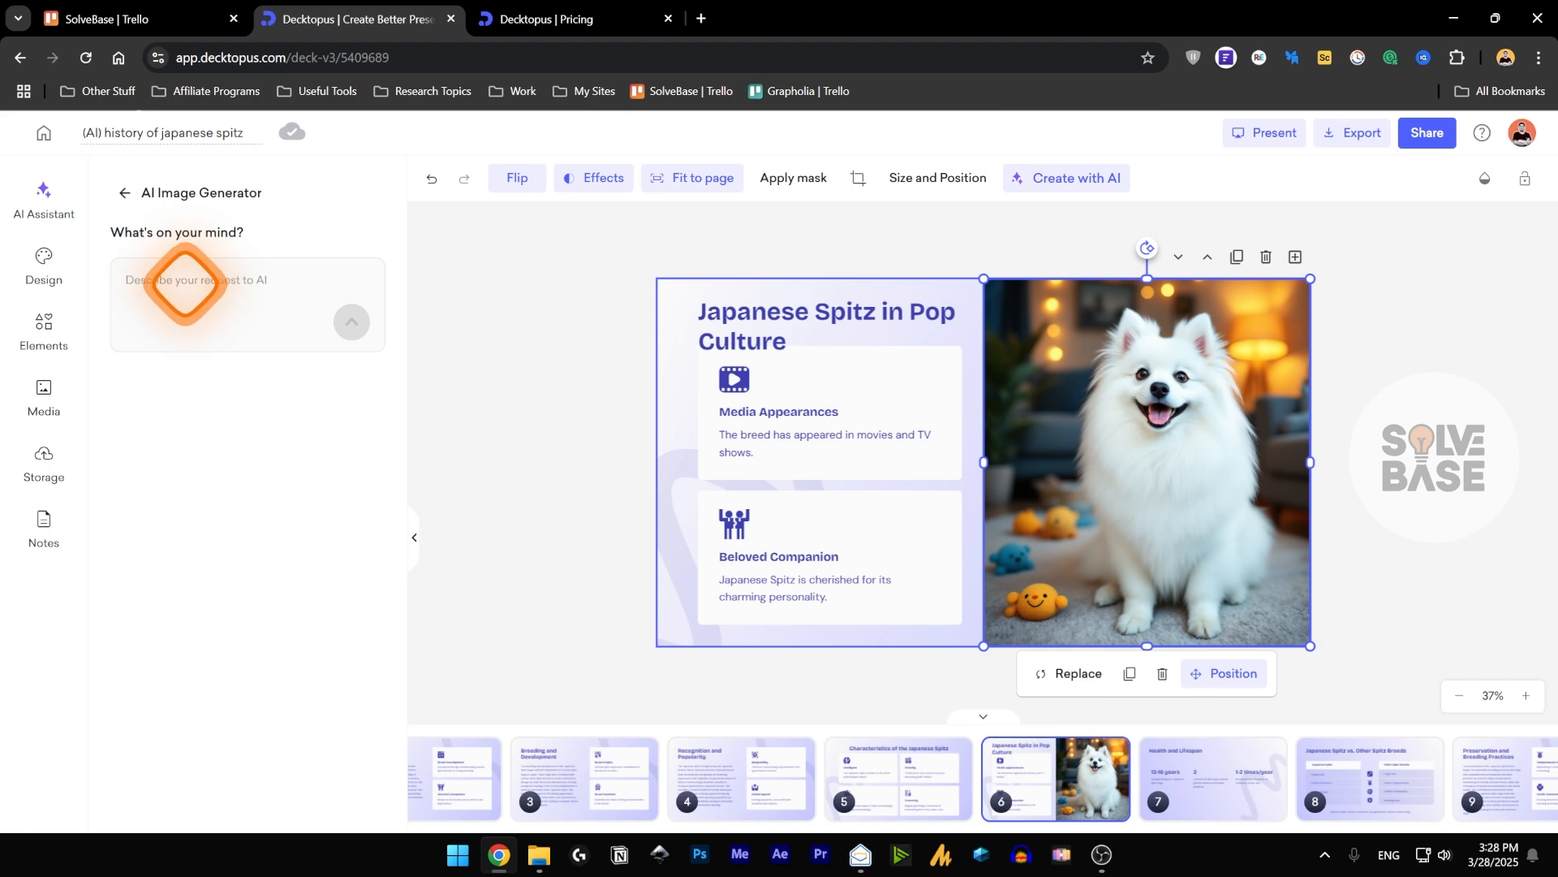
{"action": "left_click", "coordinate": [349, 321]}
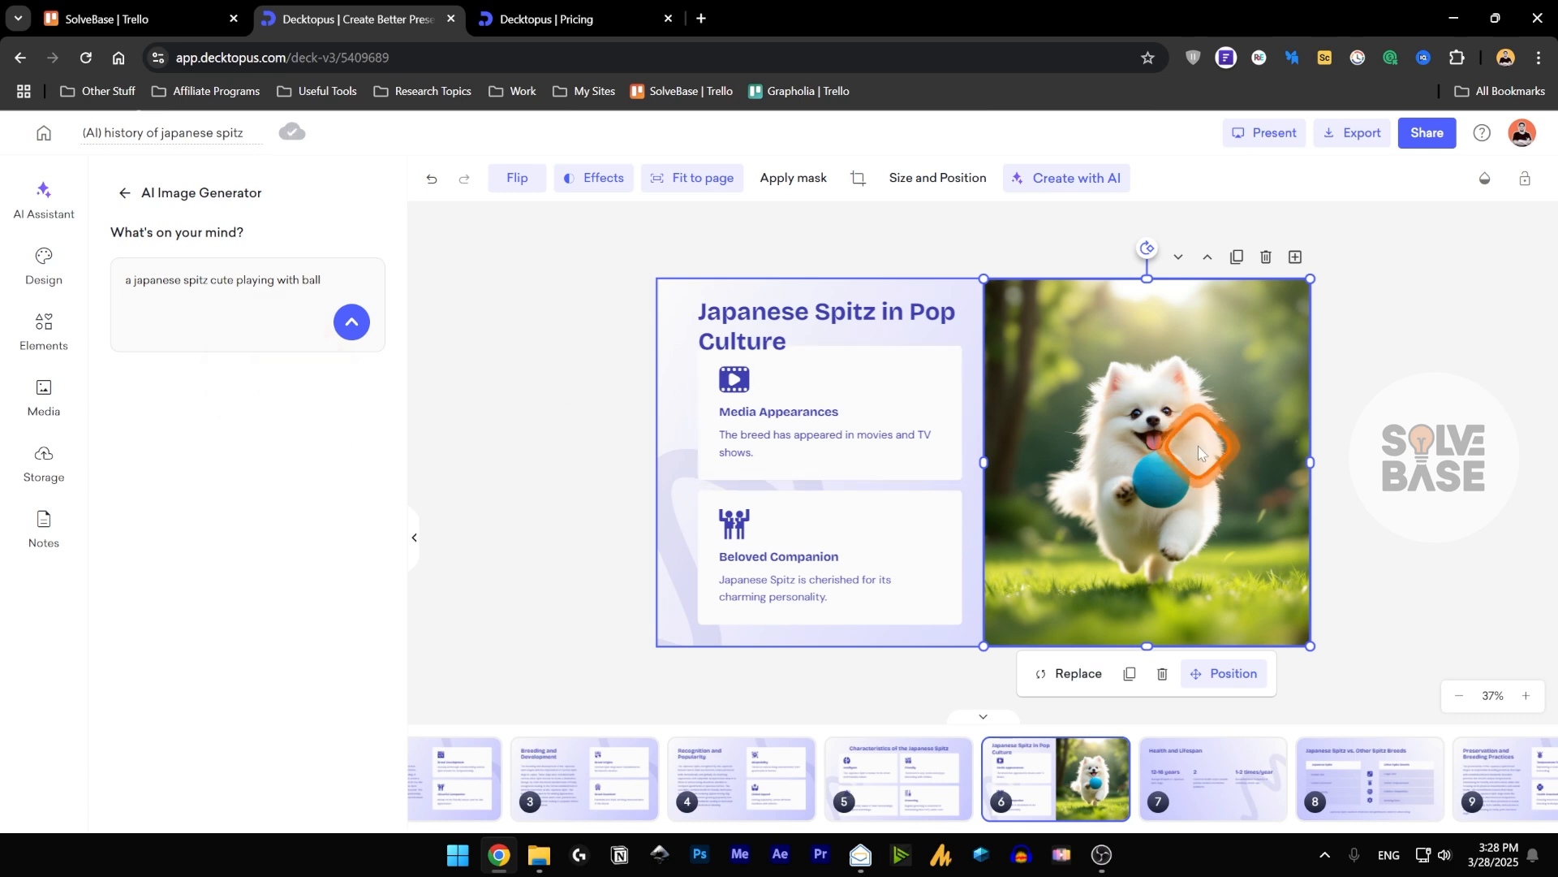
View the AI generation dialog for the slide 6 image, dismiss it, and display the image's size and position settings.
{"action": "left_click", "coordinate": [1060, 182]}
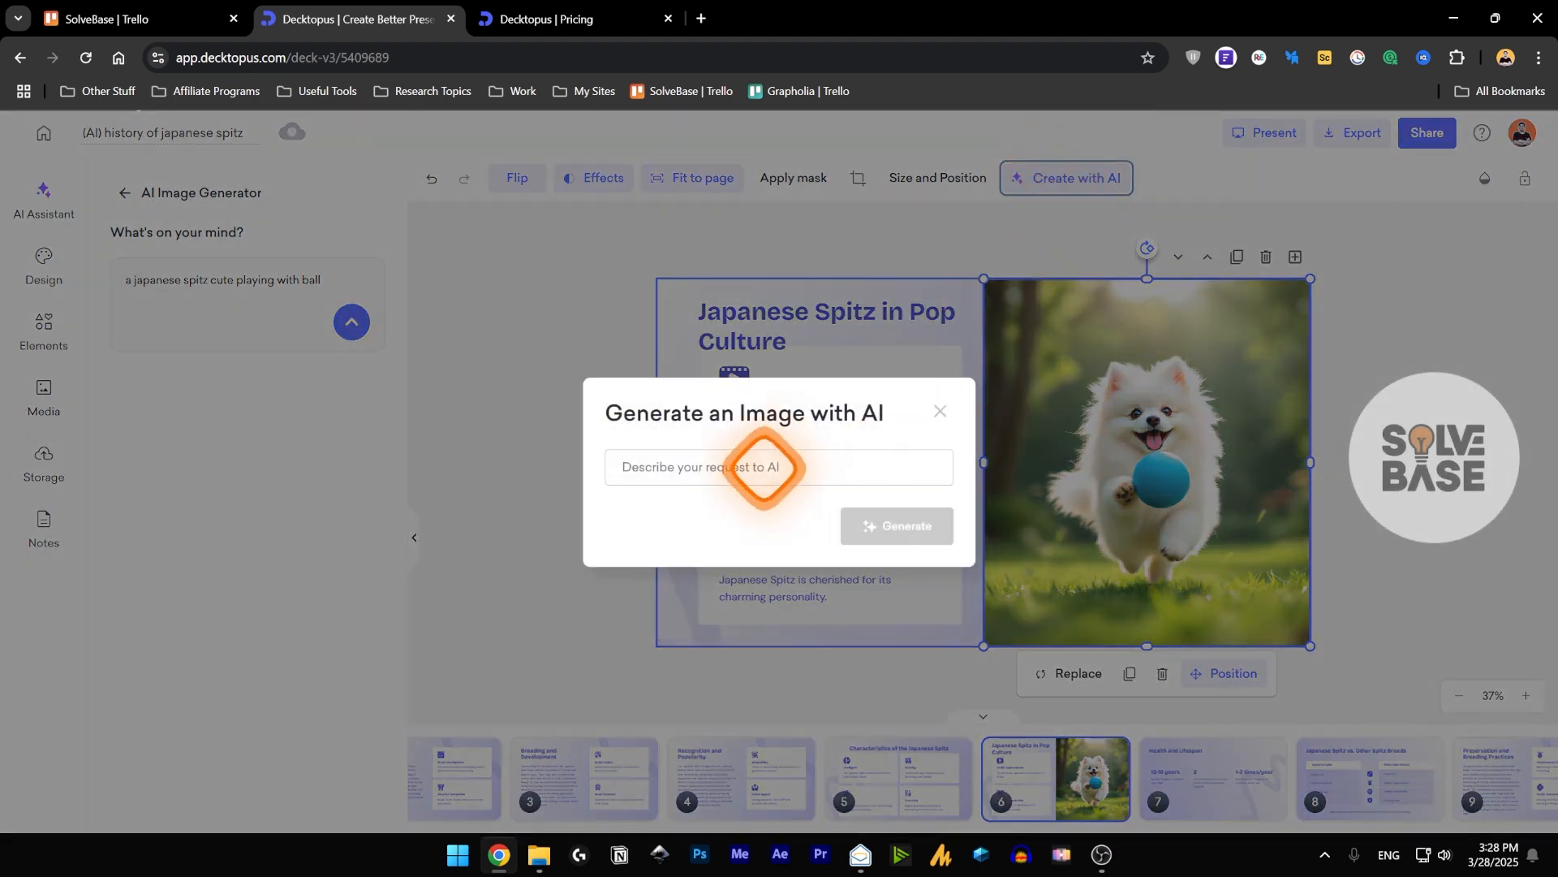
{"action": "left_click", "coordinate": [939, 412]}
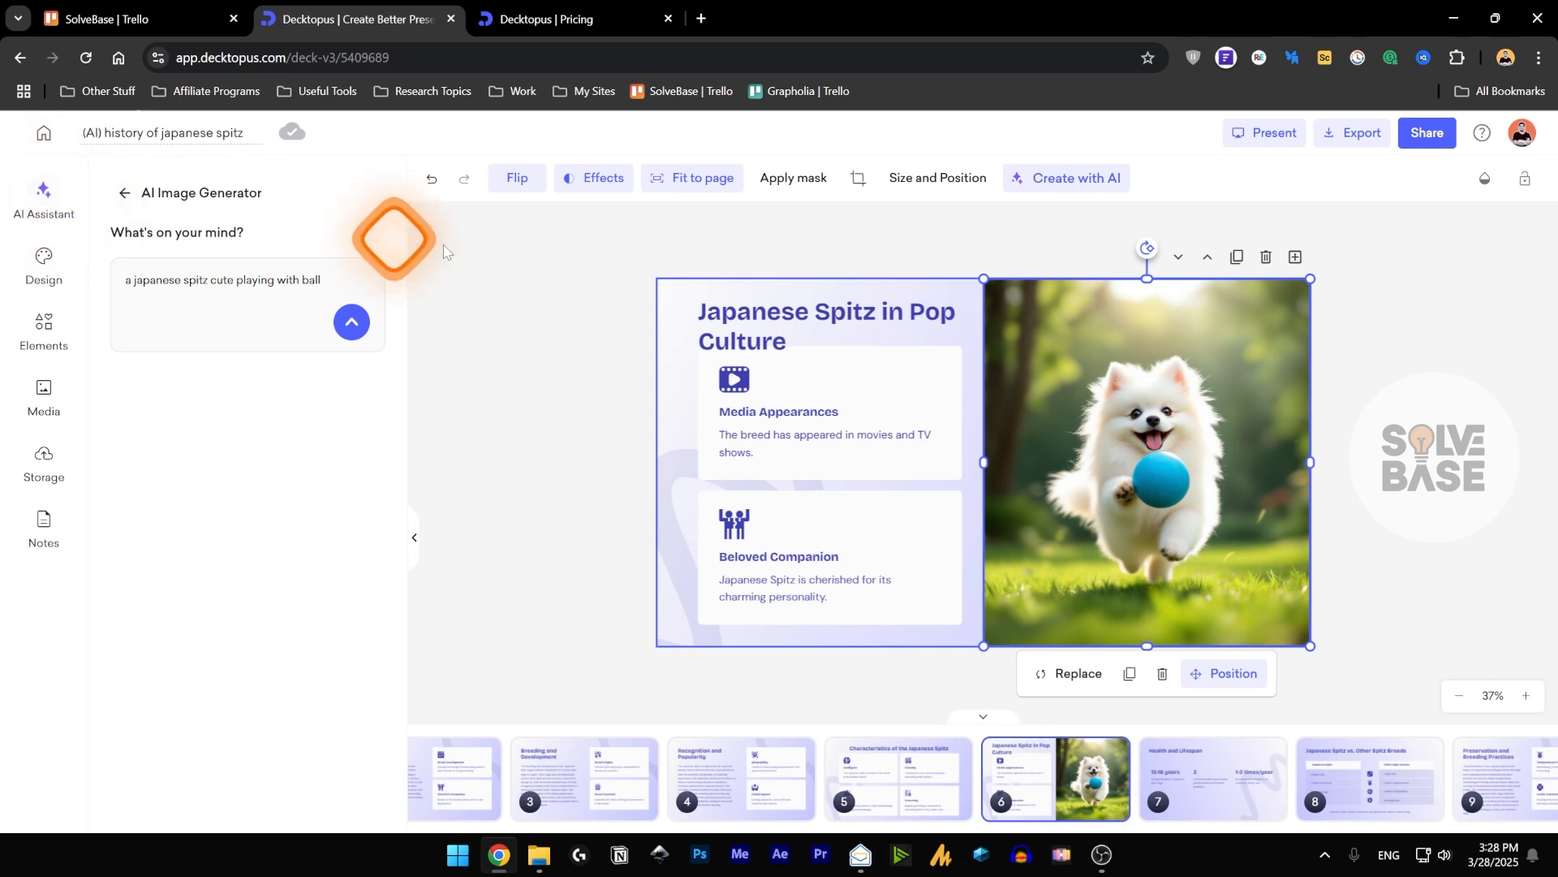
{"action": "left_click", "coordinate": [924, 188]}
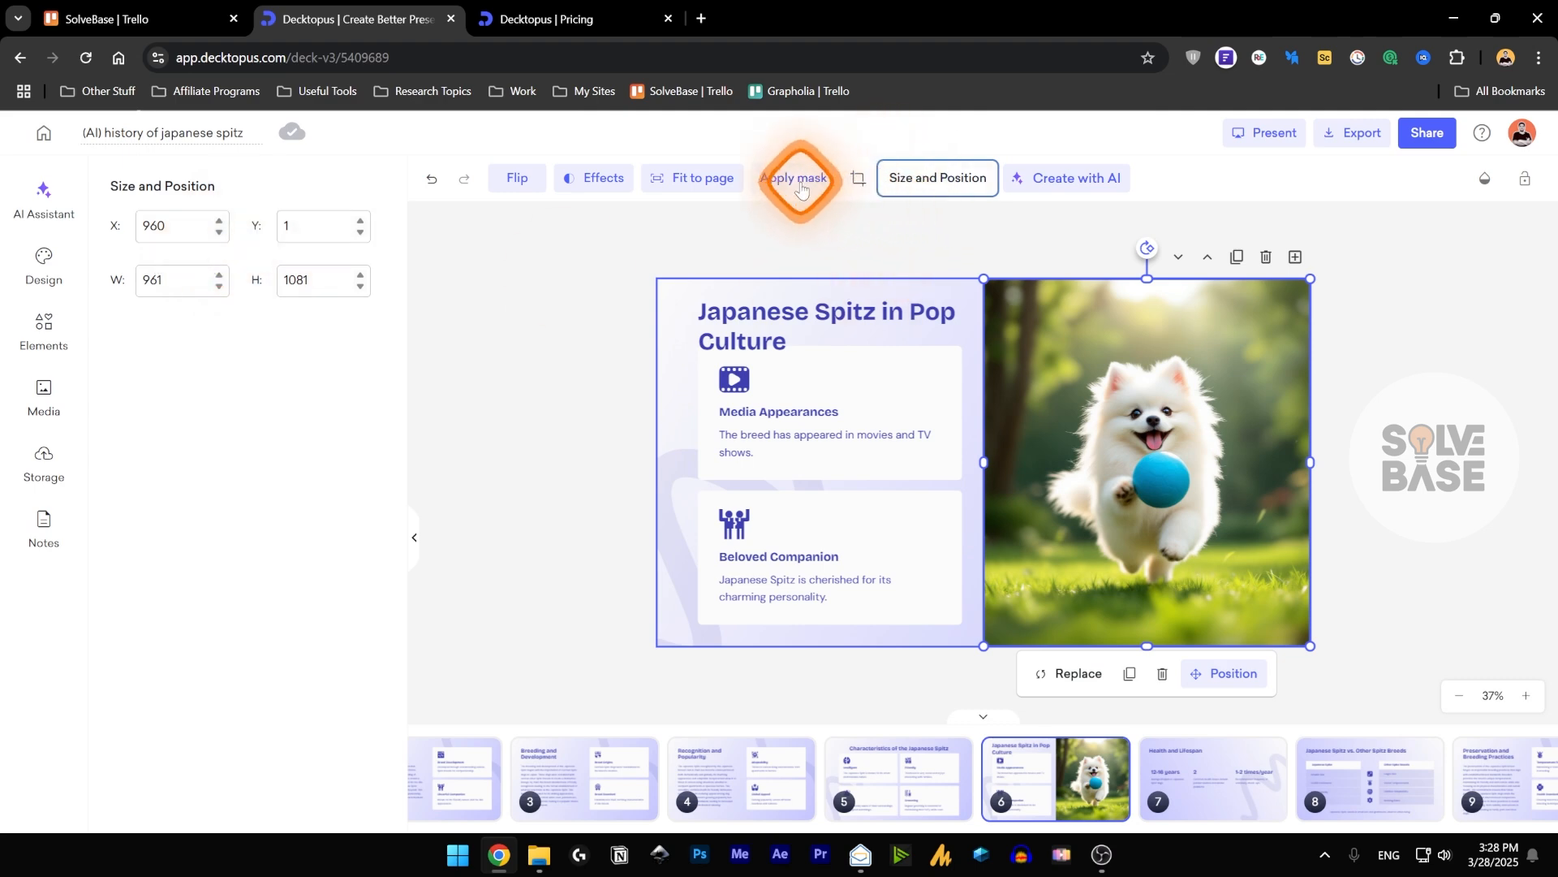
Try fitting the dog image on slide 6 to the whole page, and undo the change.
{"action": "left_click", "coordinate": [692, 178]}
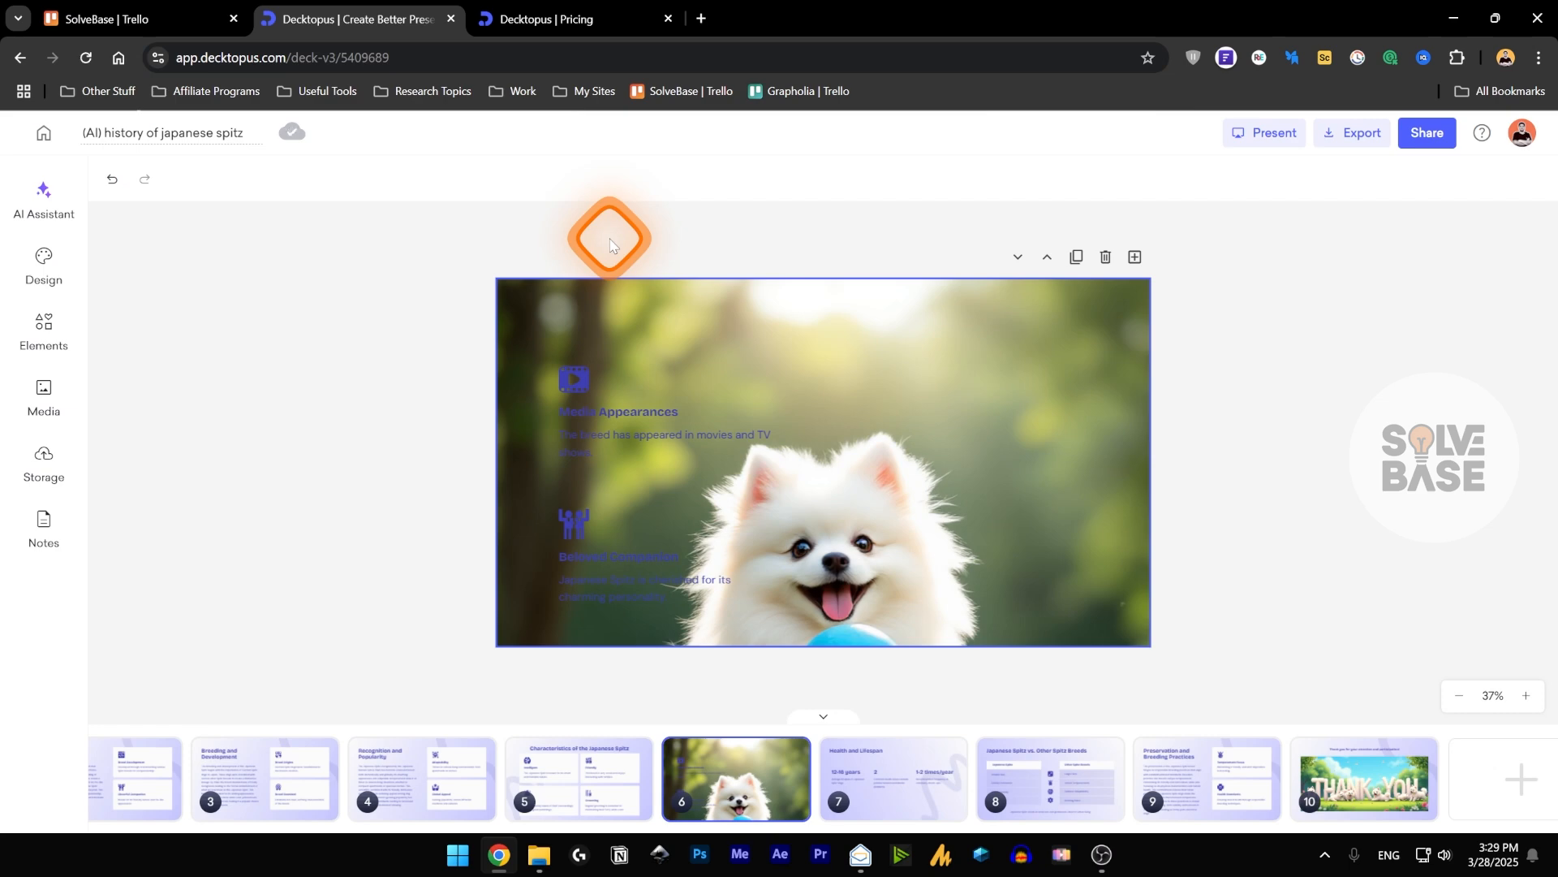
{"action": "key", "text": "ctrl+z"}
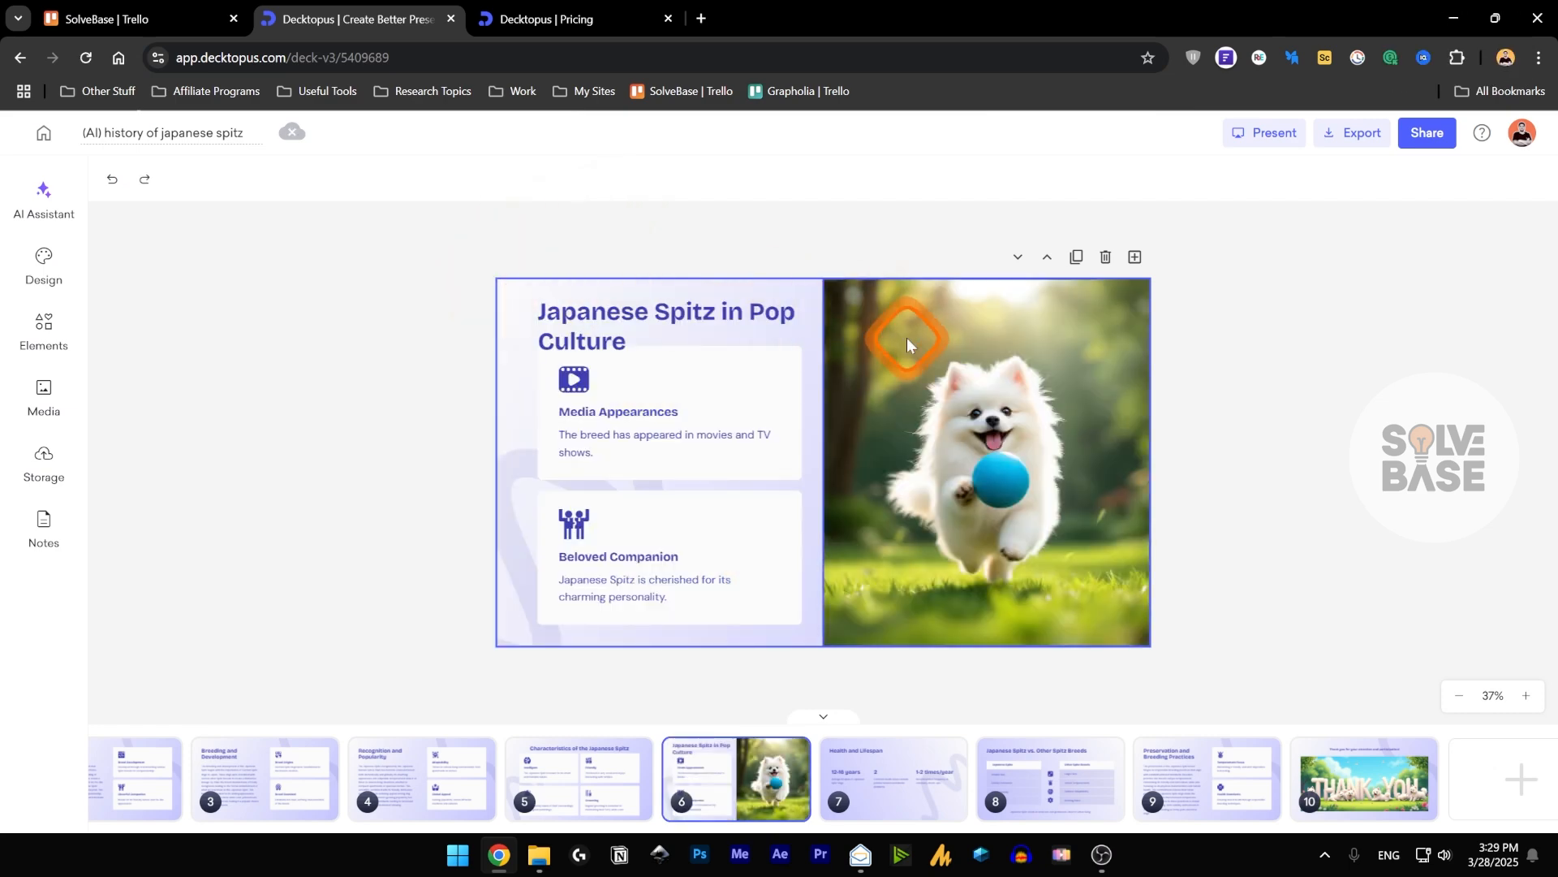
Try the Sepia effect on the slide 6 dog image and apply the Cold effect instead.
{"action": "left_click", "coordinate": [907, 337]}
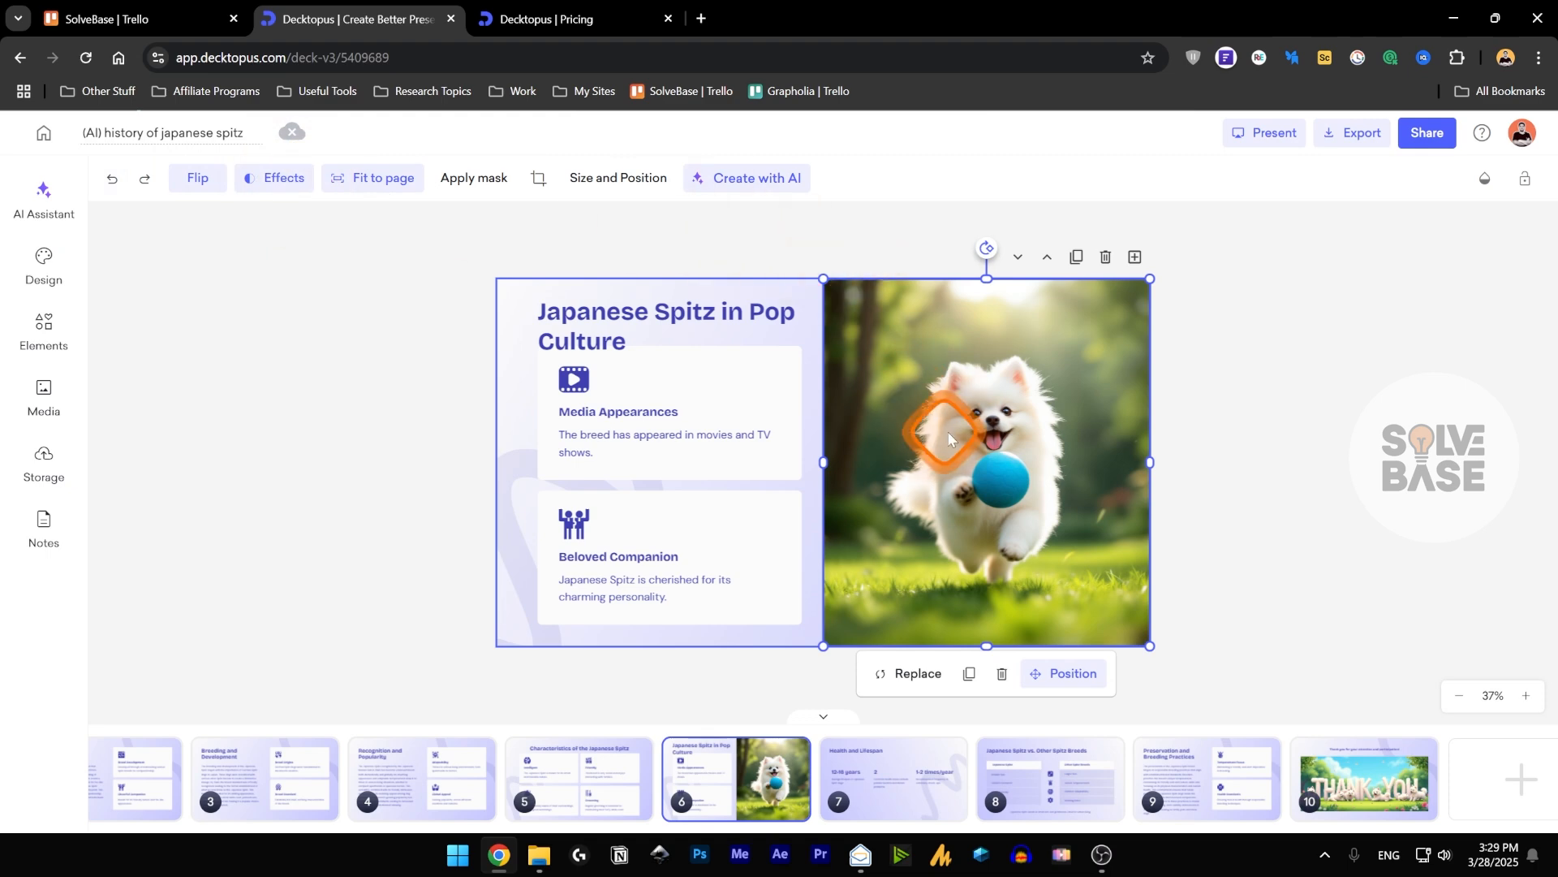
{"action": "left_click", "coordinate": [276, 177]}
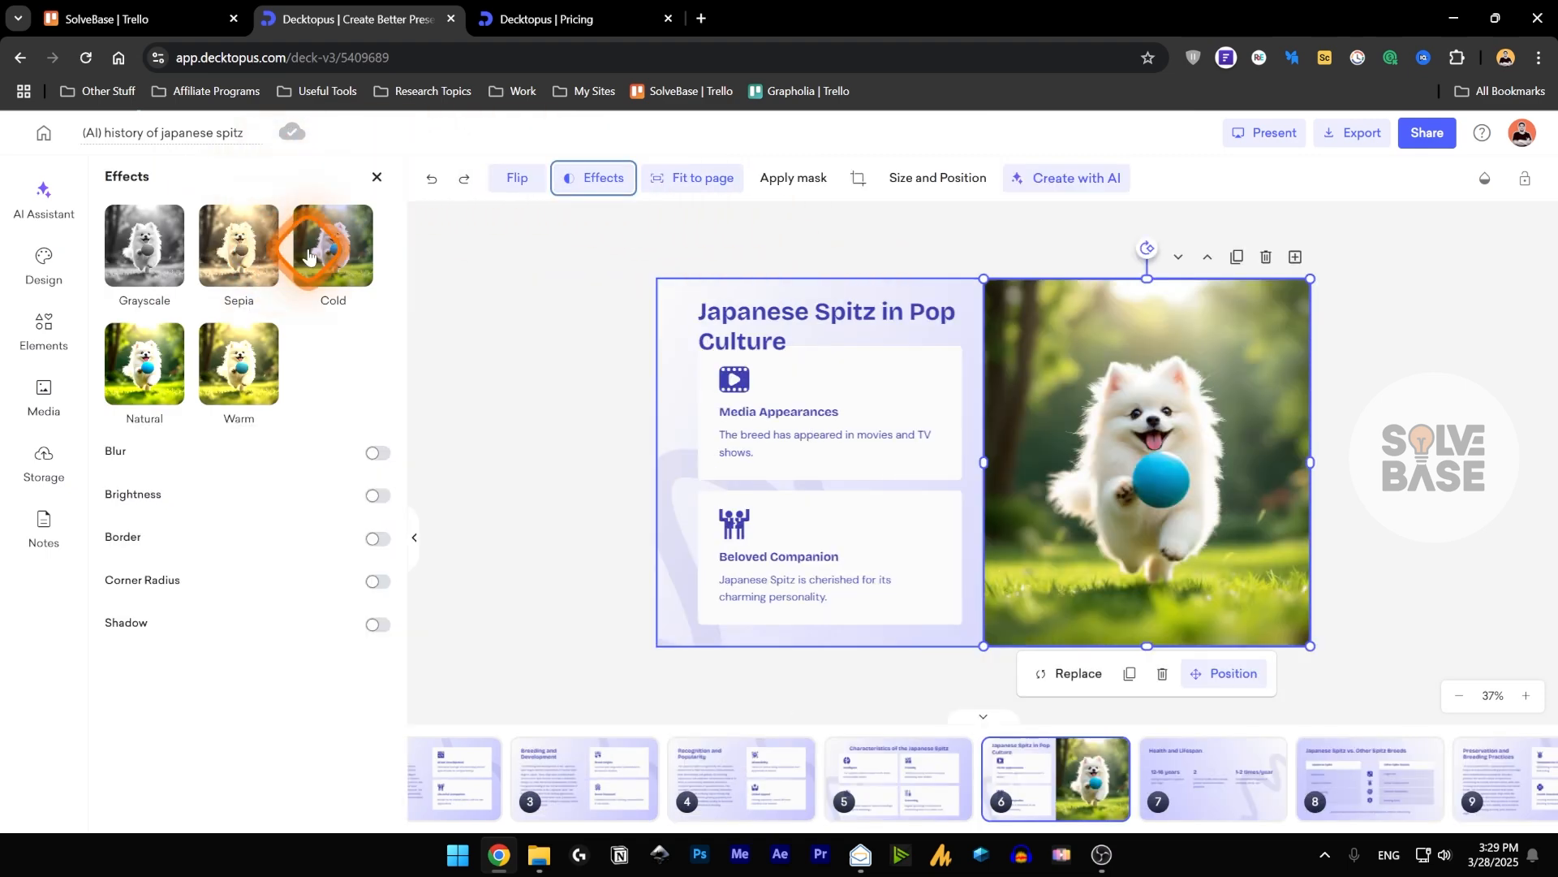
{"action": "left_click", "coordinate": [257, 380]}
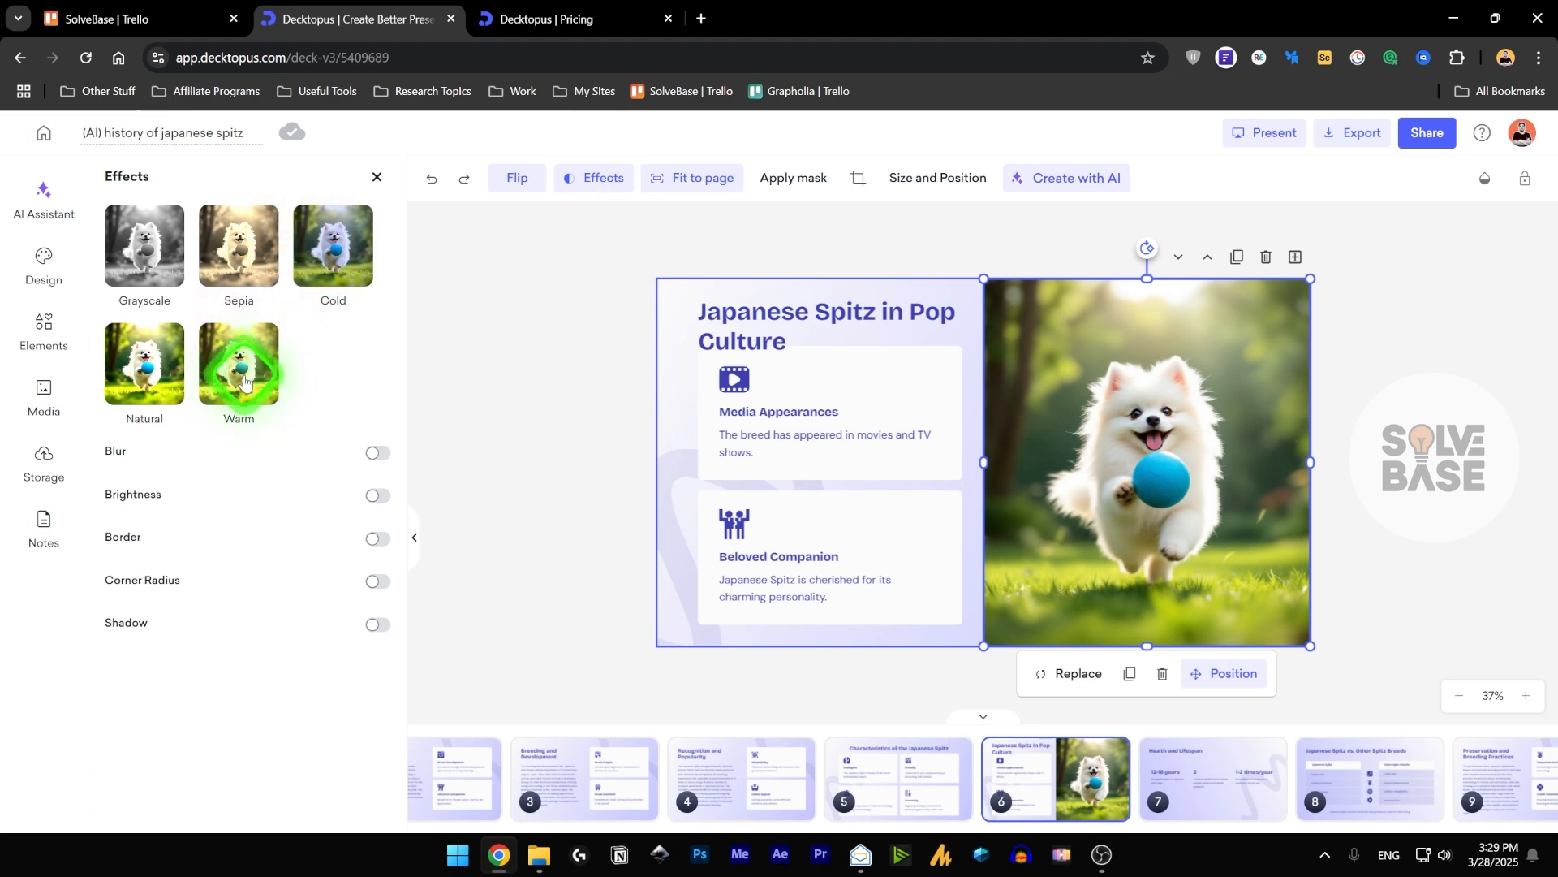
{"action": "left_click", "coordinate": [243, 240]}
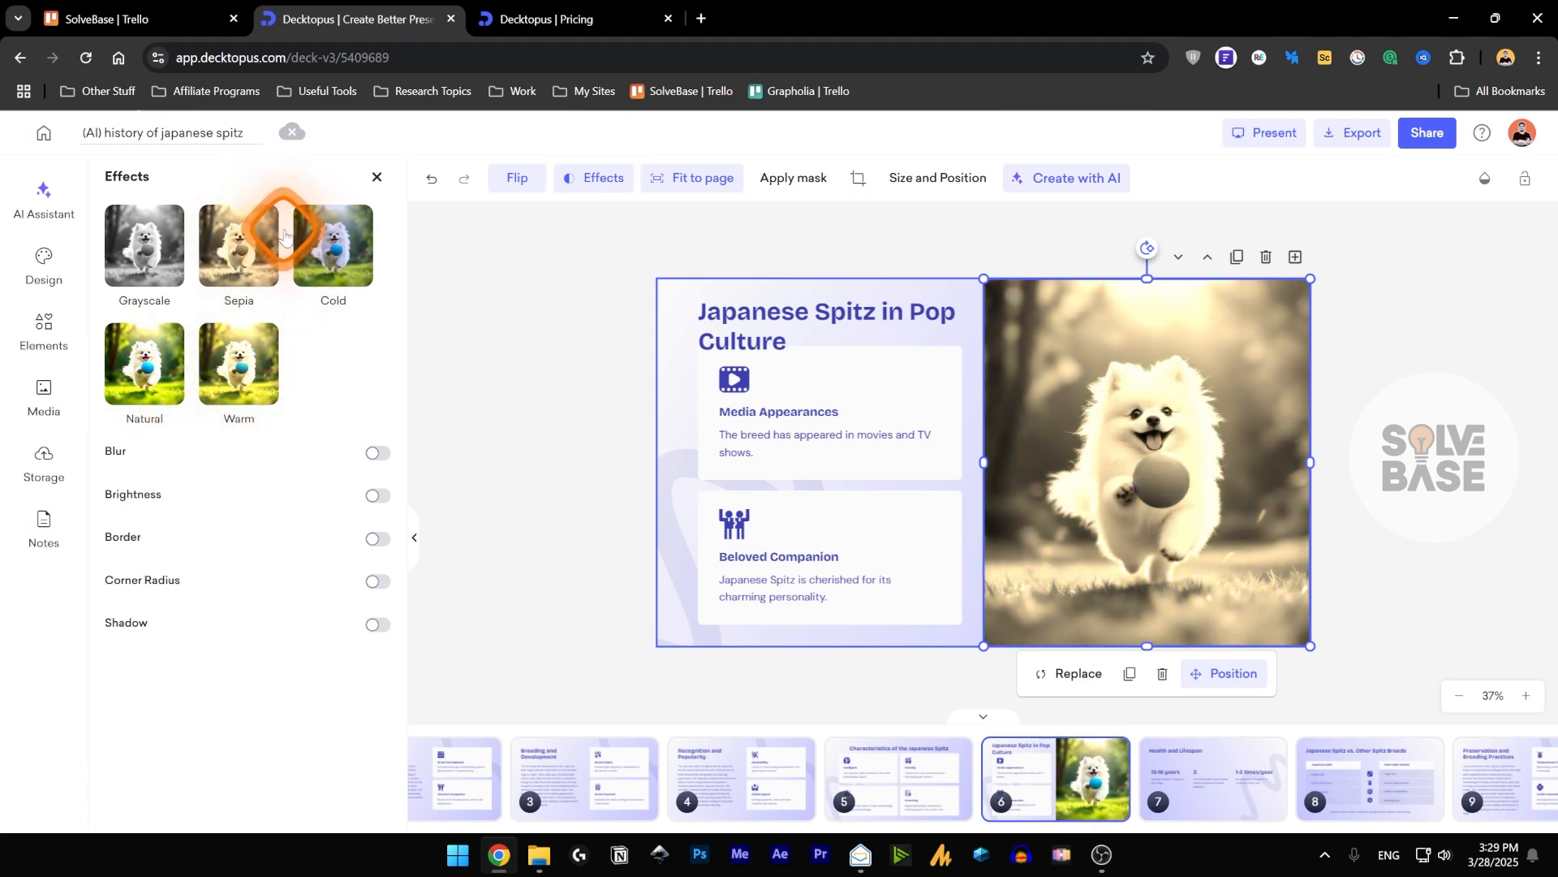
{"action": "left_click", "coordinate": [335, 236]}
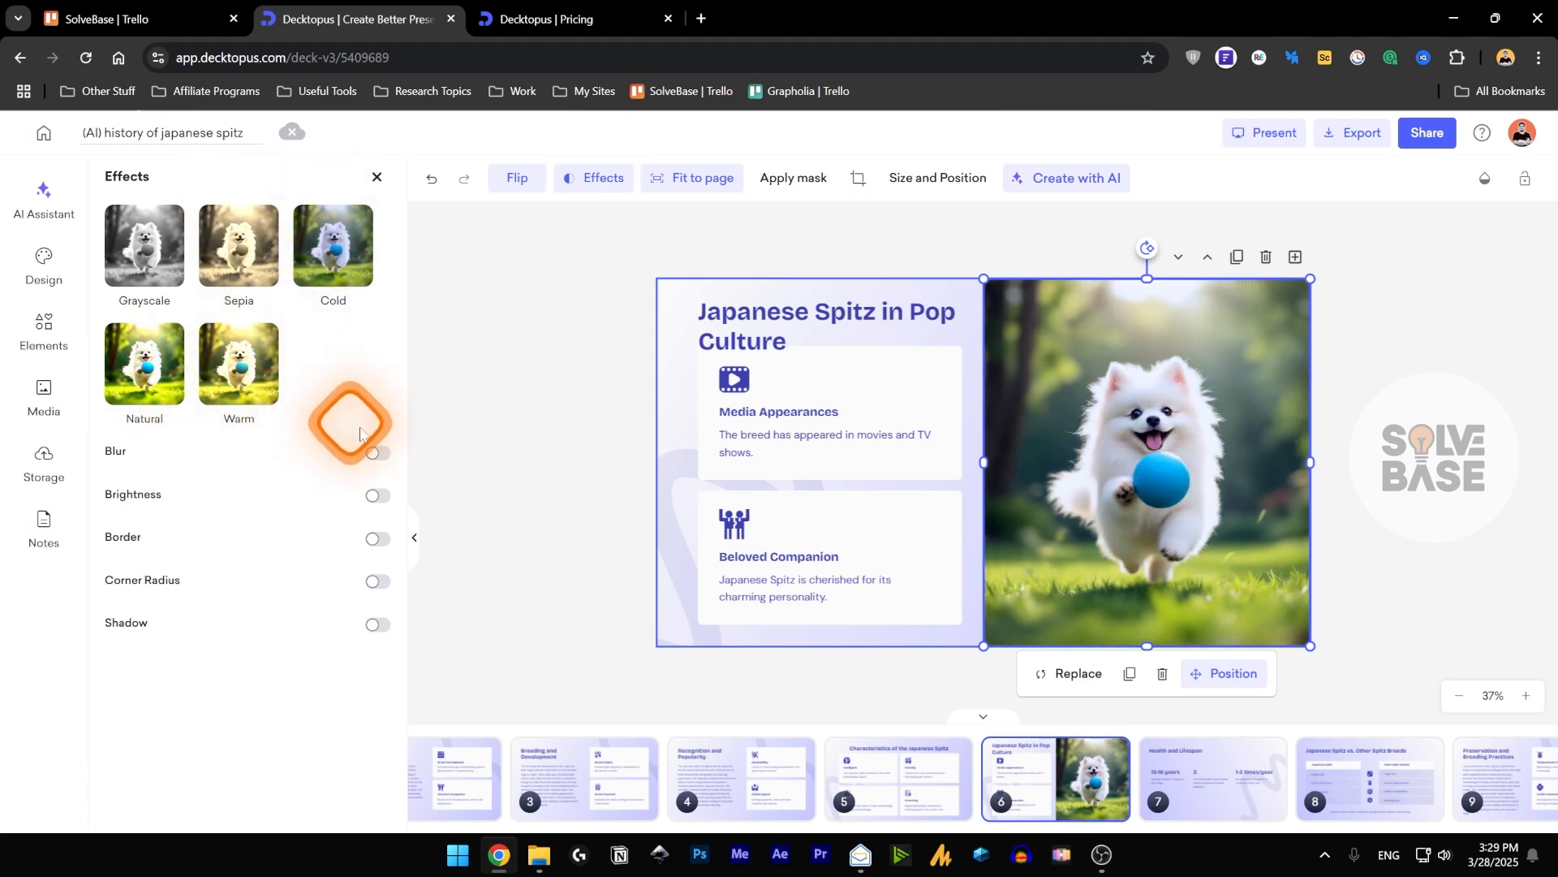
Try the blur, brightness, border and shadow settings on the slide 6 dog image, switching each one off again.
{"action": "left_click", "coordinate": [380, 453]}
{"action": "left_click_drag", "start_coordinate": [134, 482], "coordinate": [139, 482]}
{"action": "left_click", "coordinate": [379, 453]}
{"action": "left_click", "coordinate": [375, 496]}
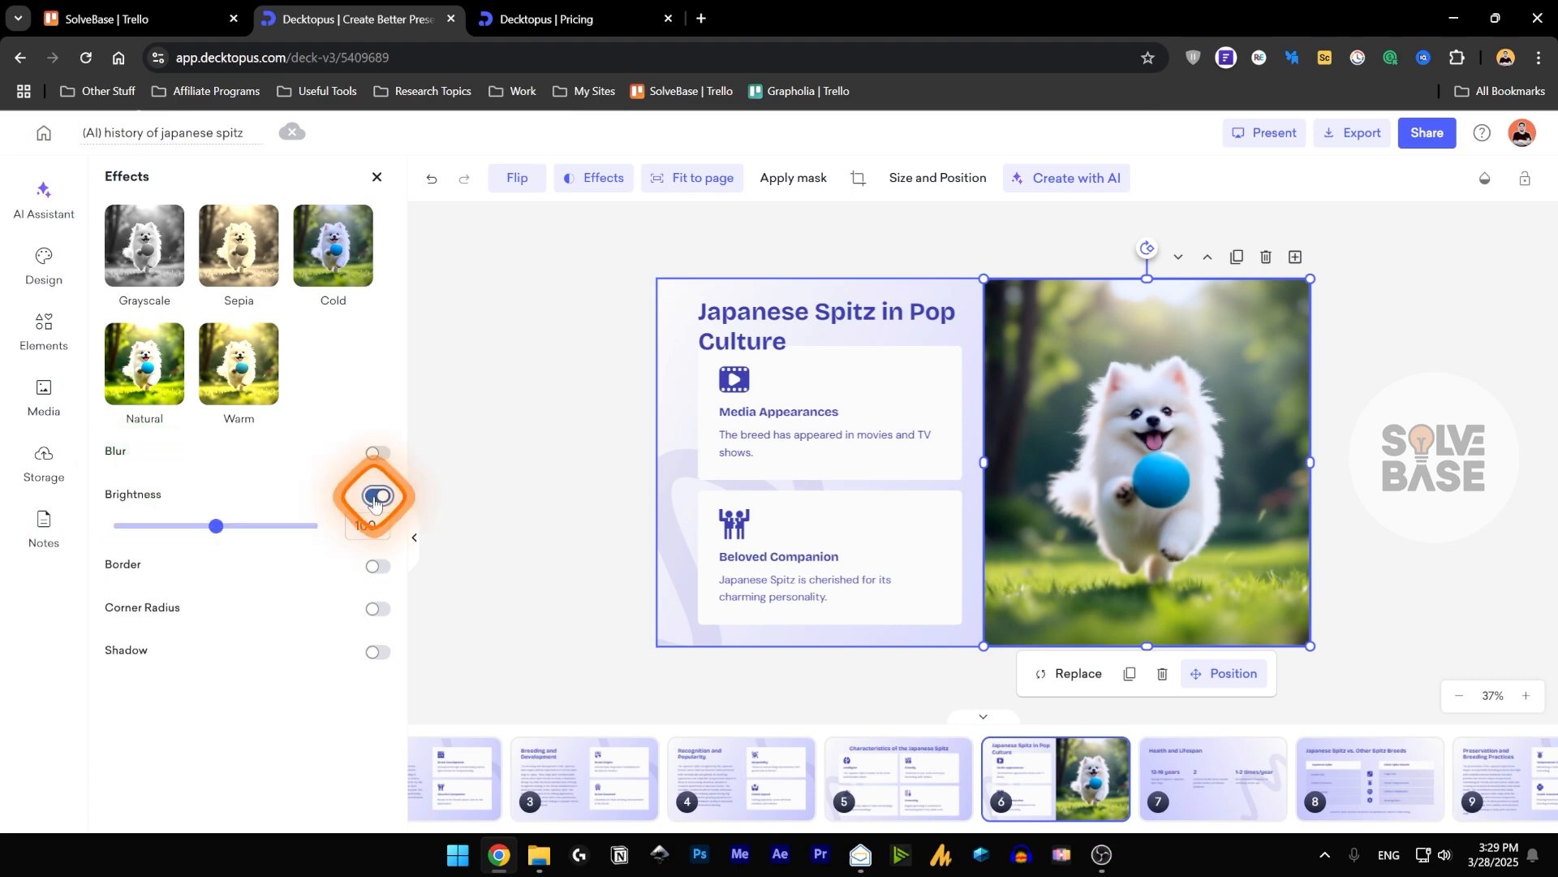
{"action": "left_click", "coordinate": [379, 497]}
{"action": "left_click", "coordinate": [378, 537]}
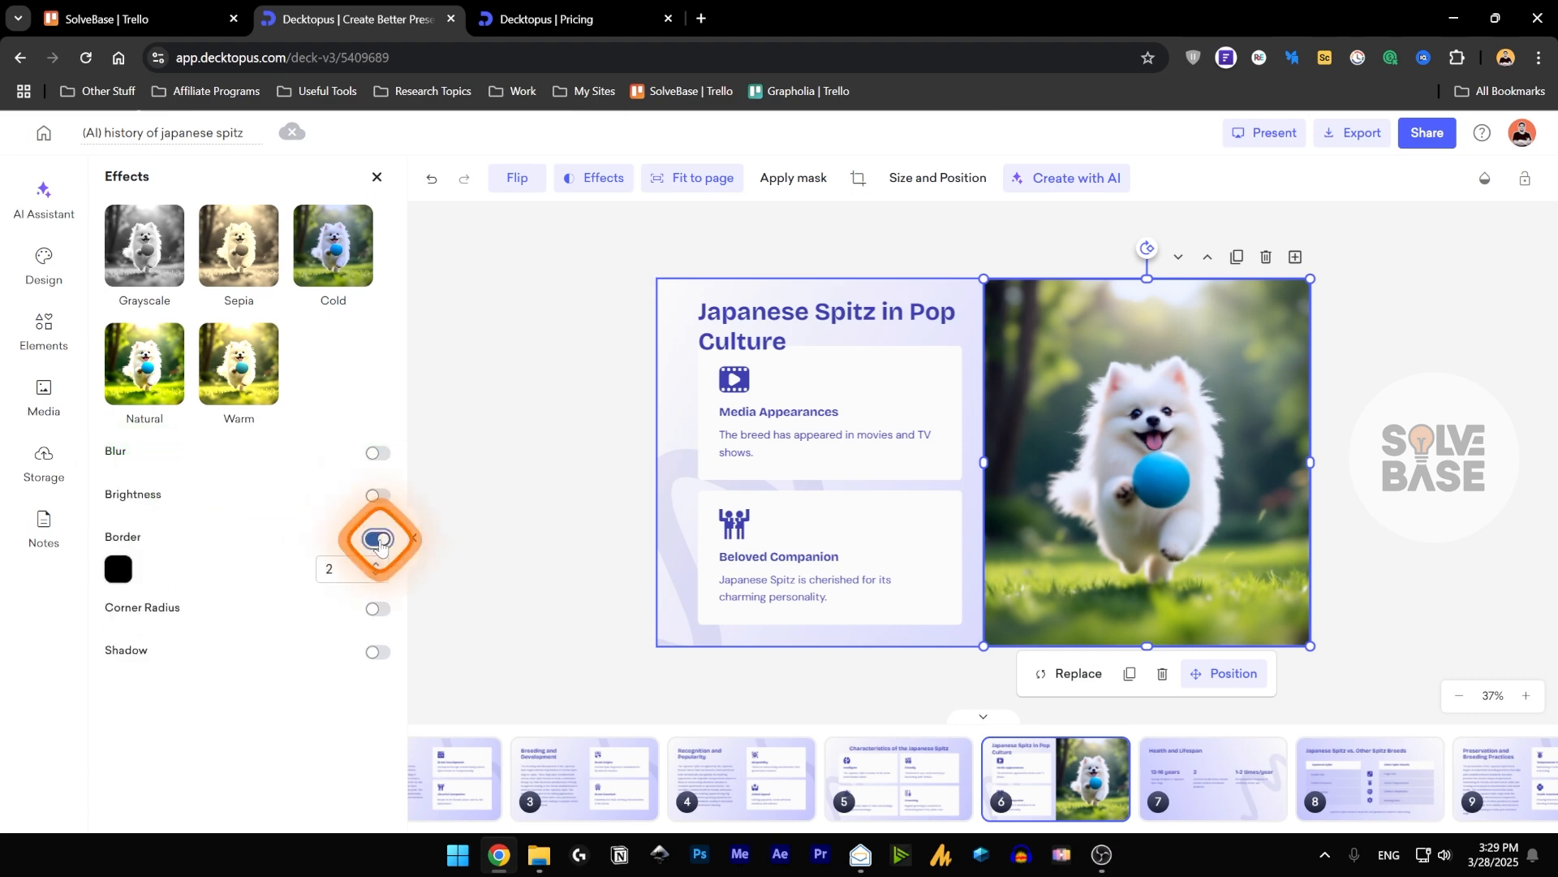
{"action": "left_click", "coordinate": [380, 539]}
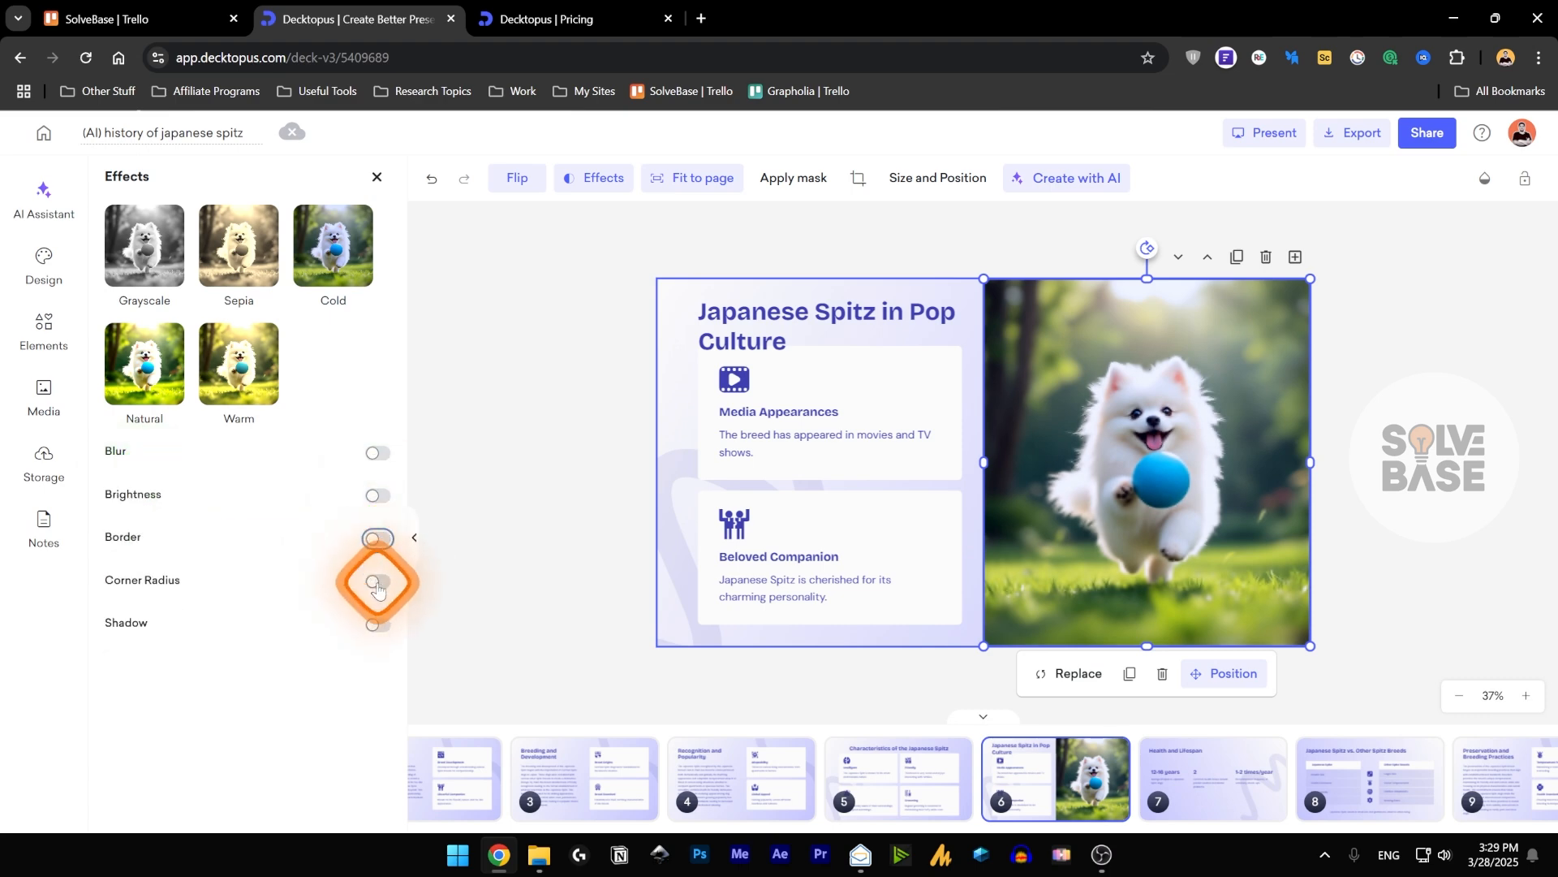
{"action": "left_click", "coordinate": [376, 625]}
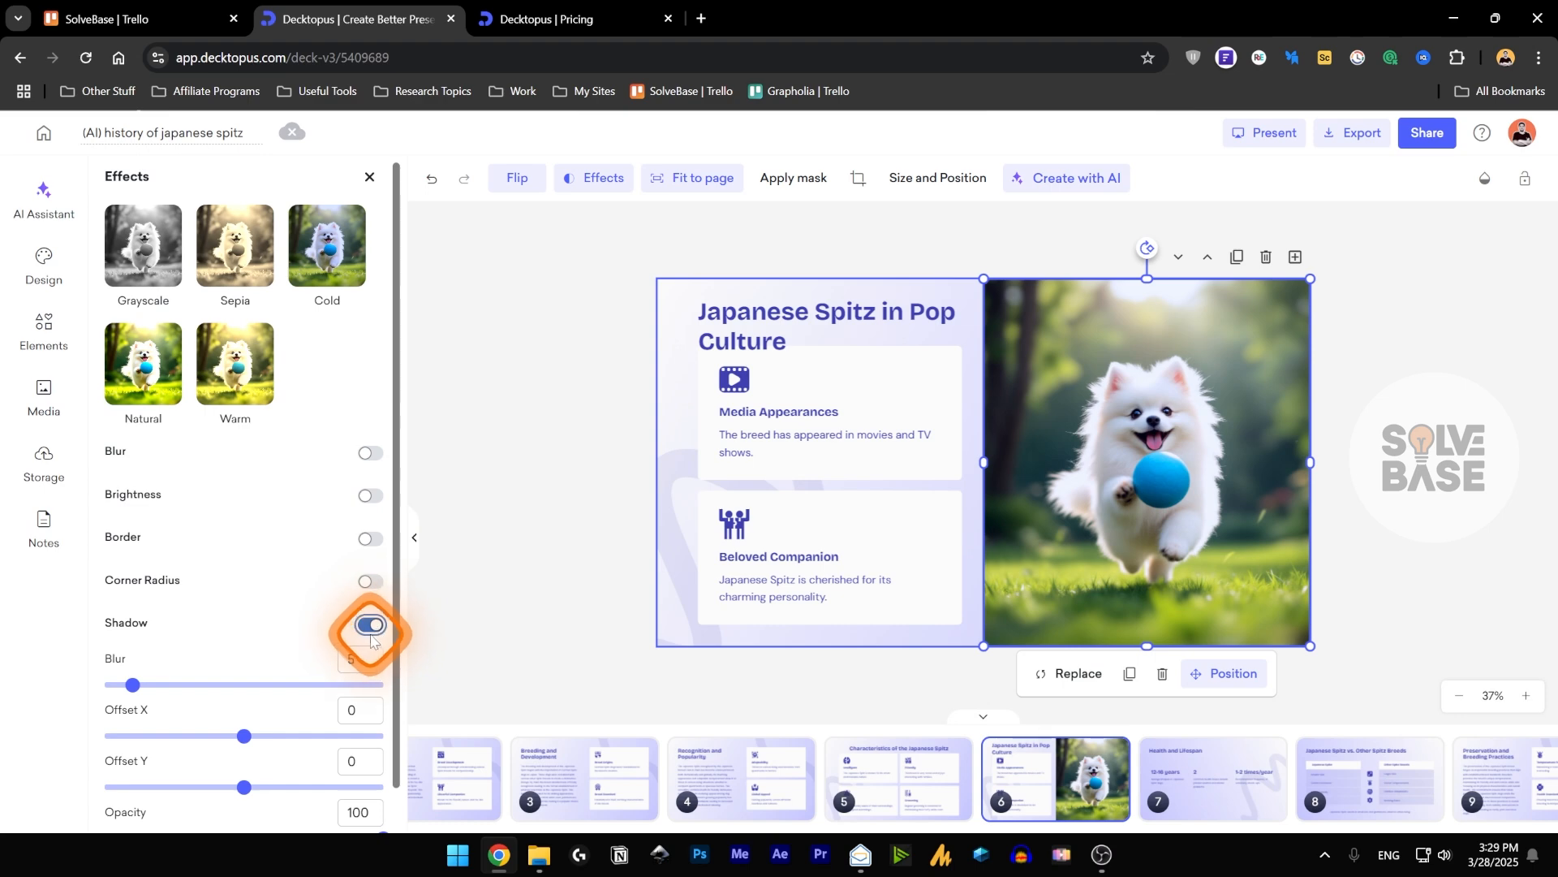
{"action": "left_click", "coordinate": [371, 625]}
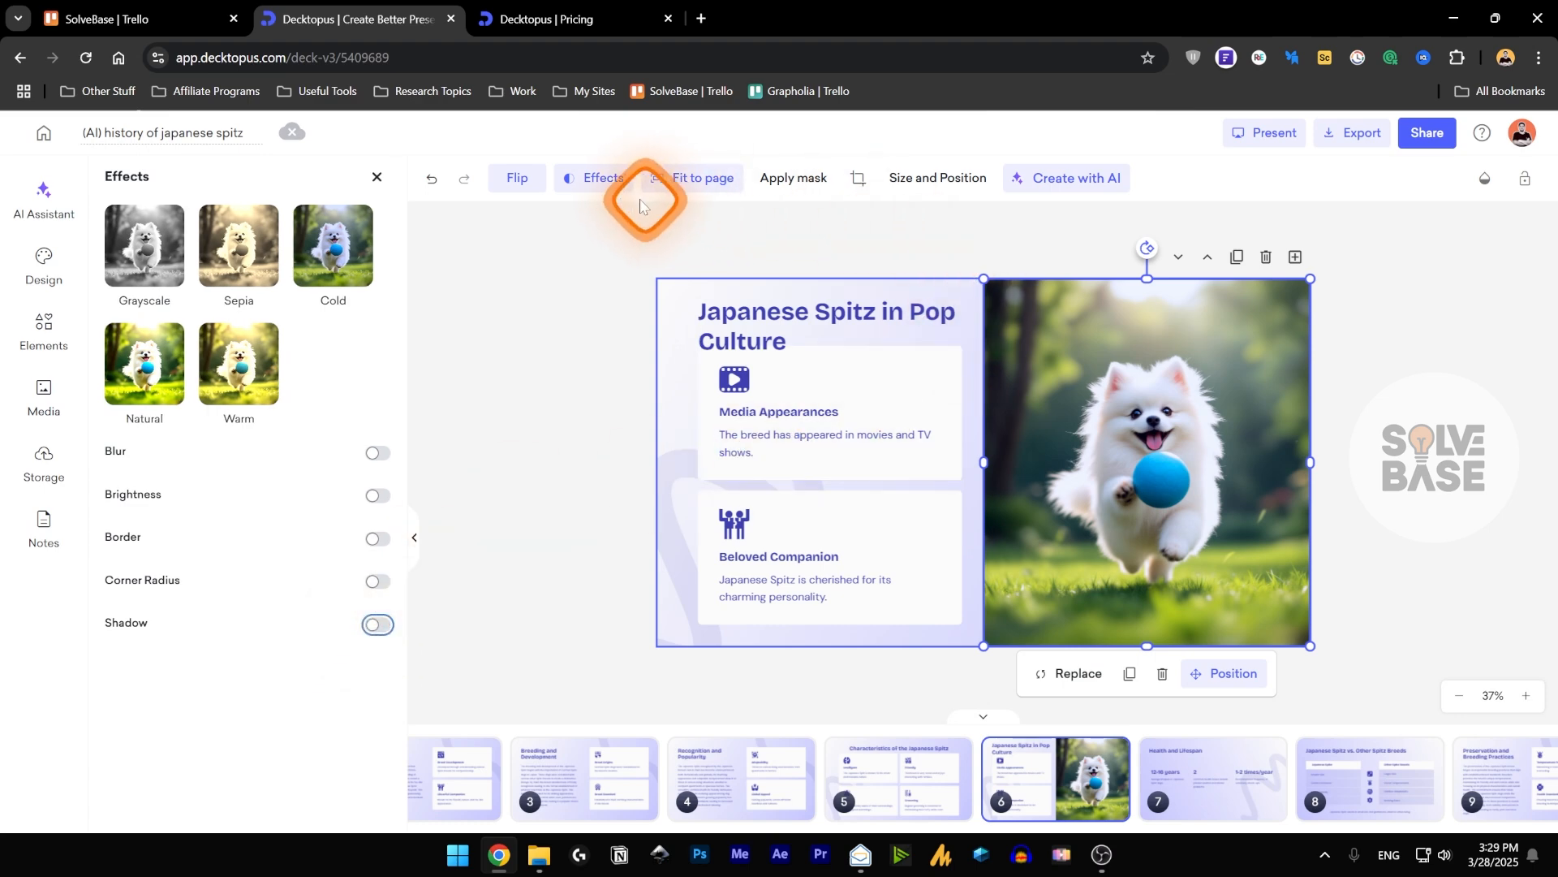
View the flip options for the slide 6 dog image, and close the image effects.
{"action": "left_click", "coordinate": [514, 180]}
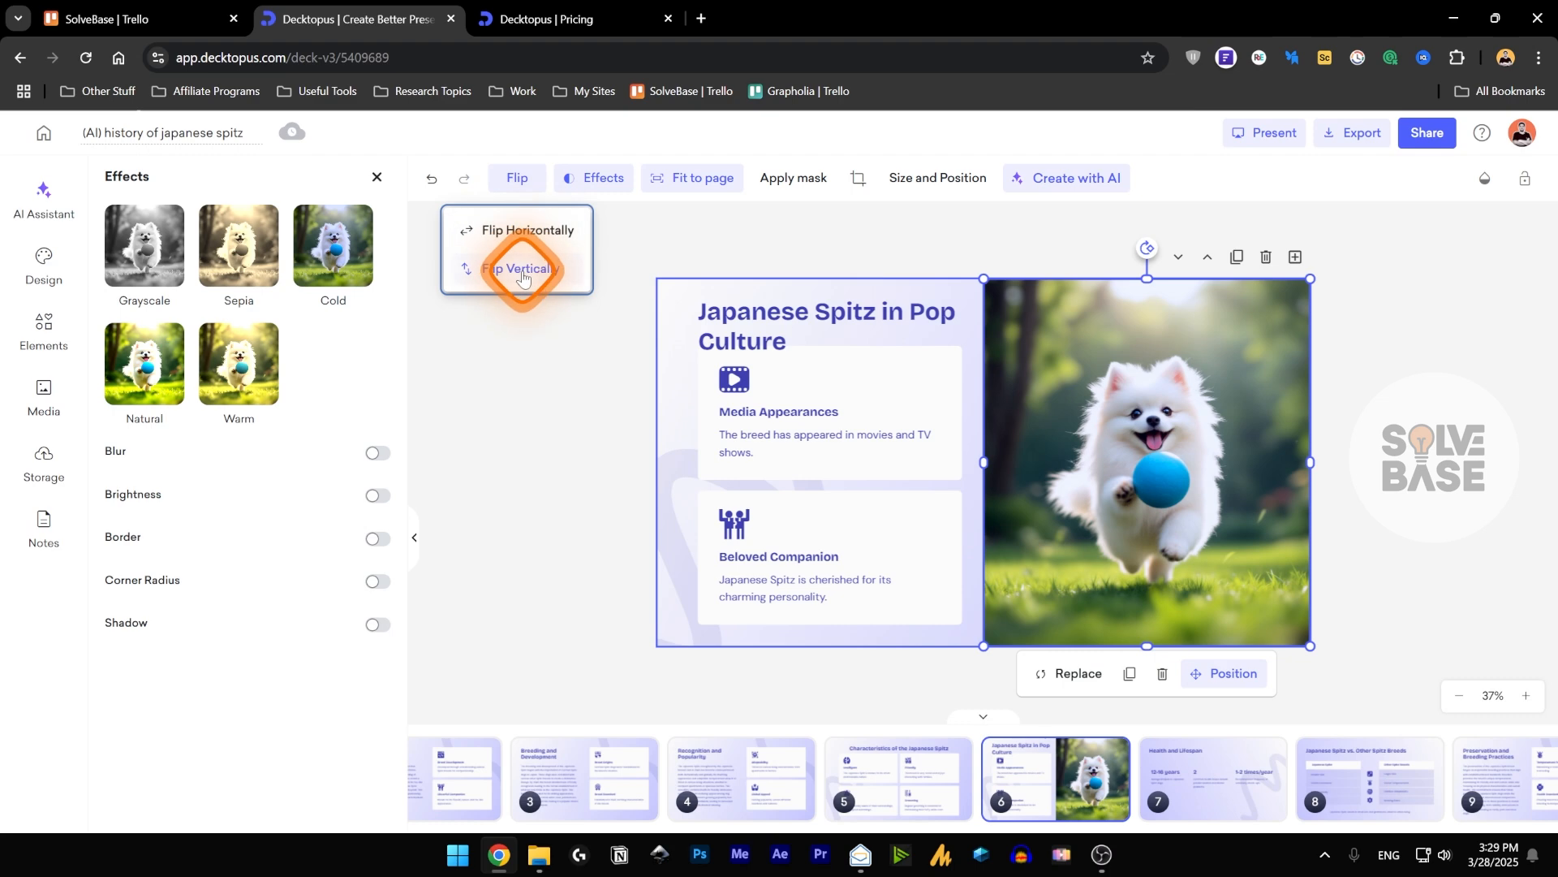
{"action": "left_click", "coordinate": [517, 177]}
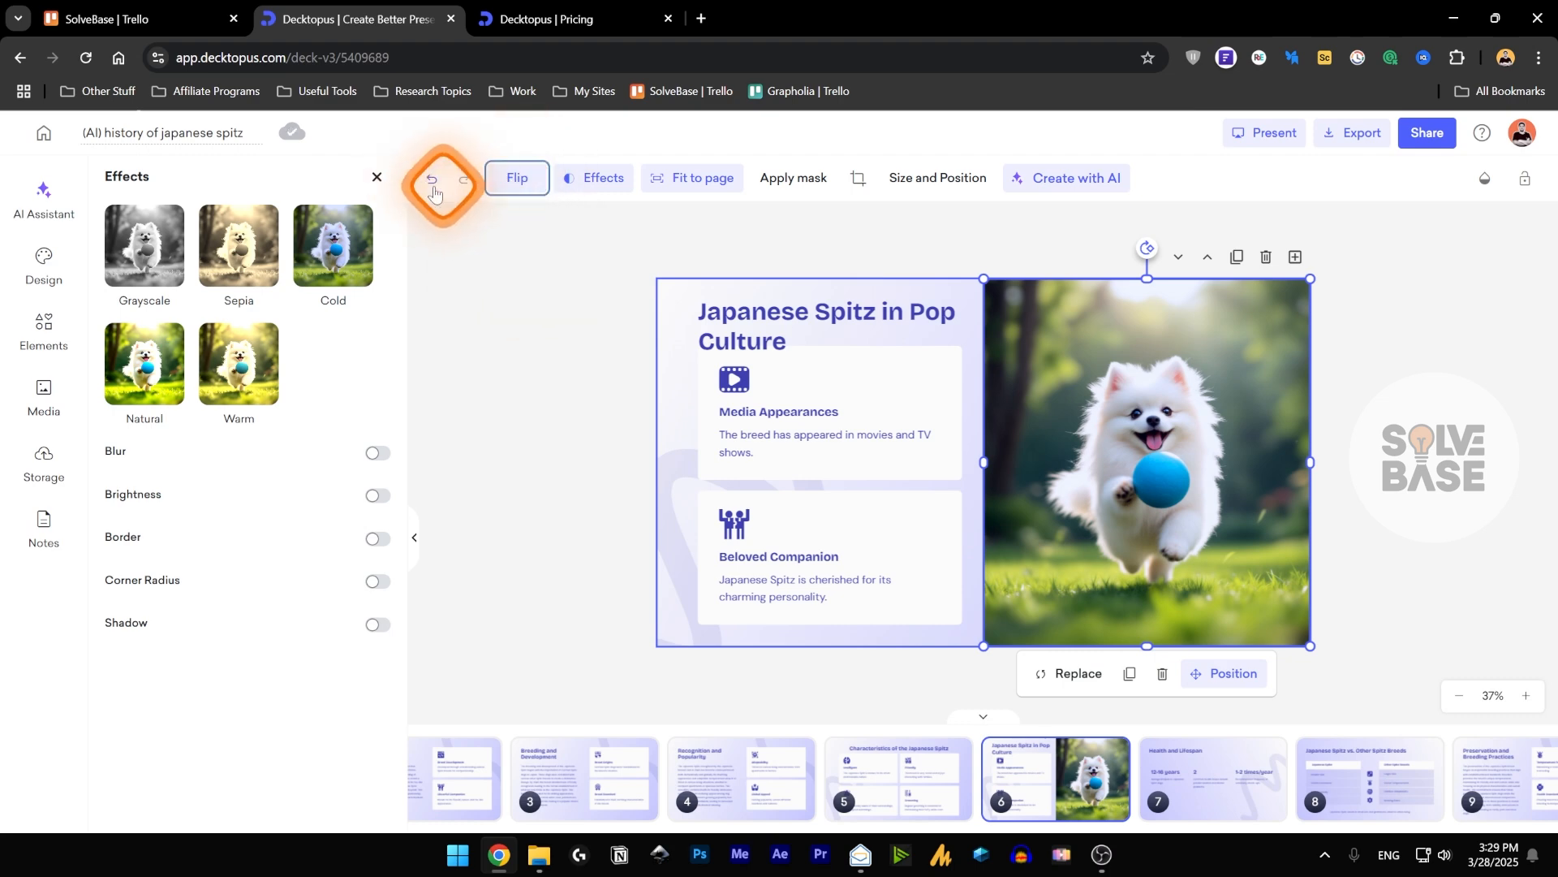
{"action": "left_click", "coordinate": [376, 177]}
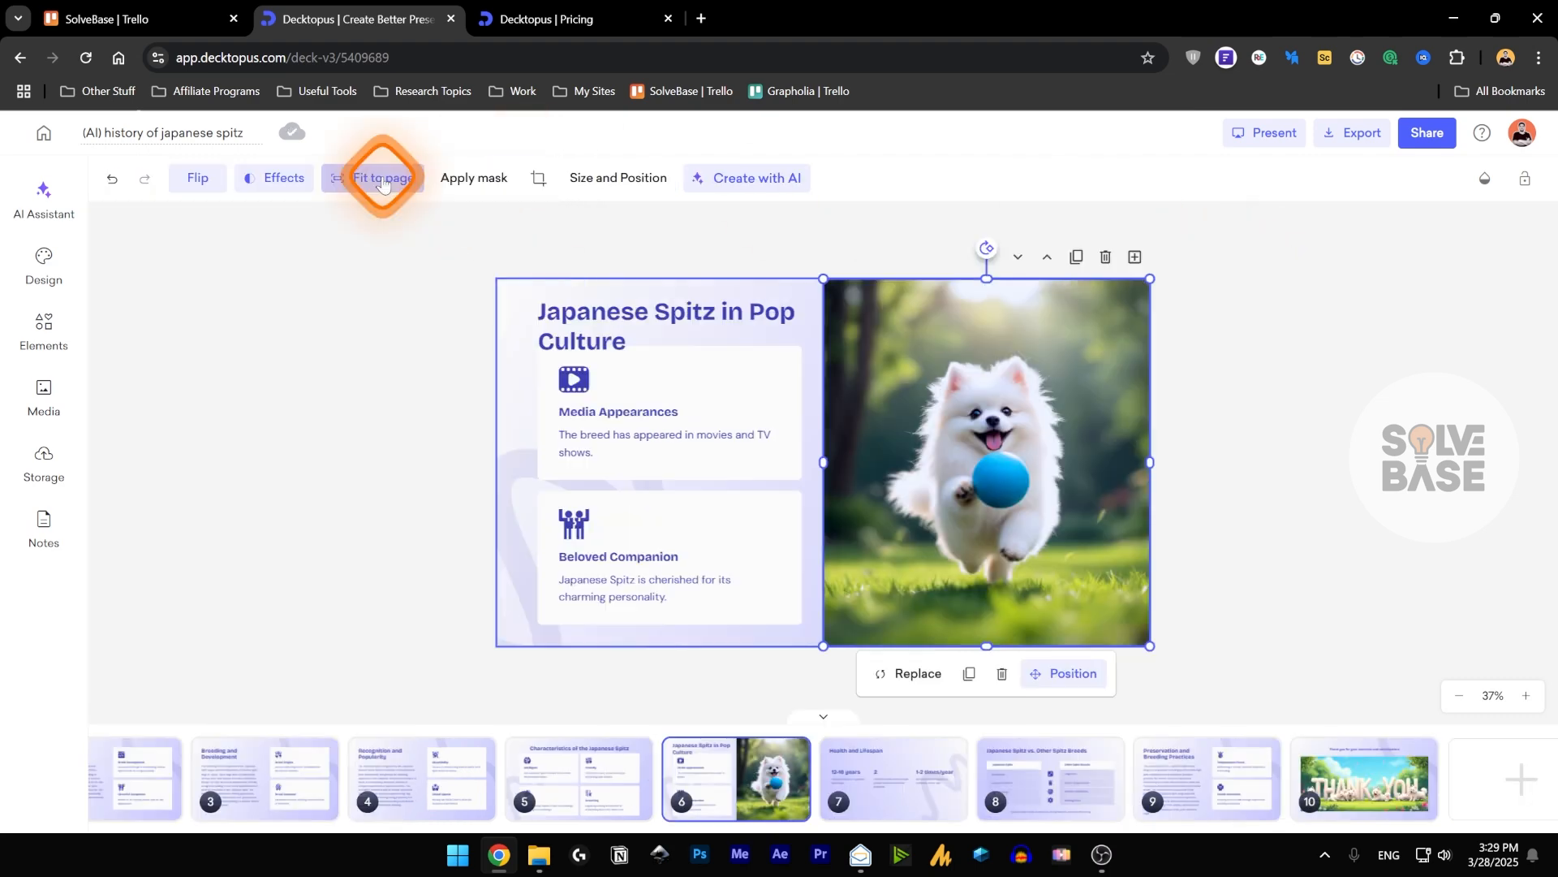
Try the Soft Breeze, Haze and Amber styles on the presentation, and apply the Golden Peel style.
{"action": "left_click", "coordinate": [45, 257]}
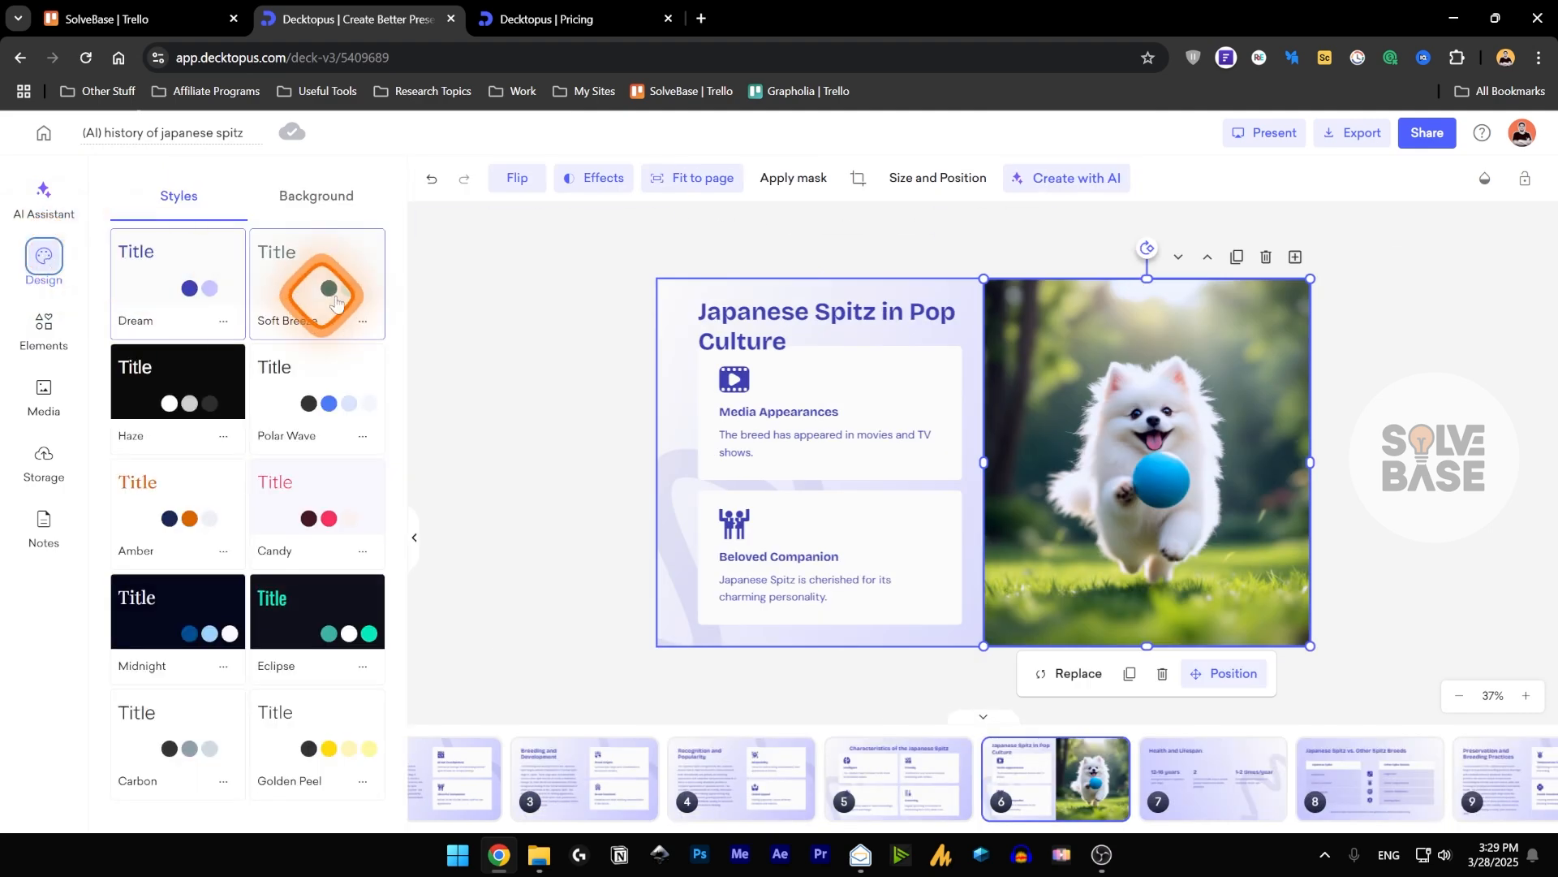
{"action": "left_click", "coordinate": [331, 276]}
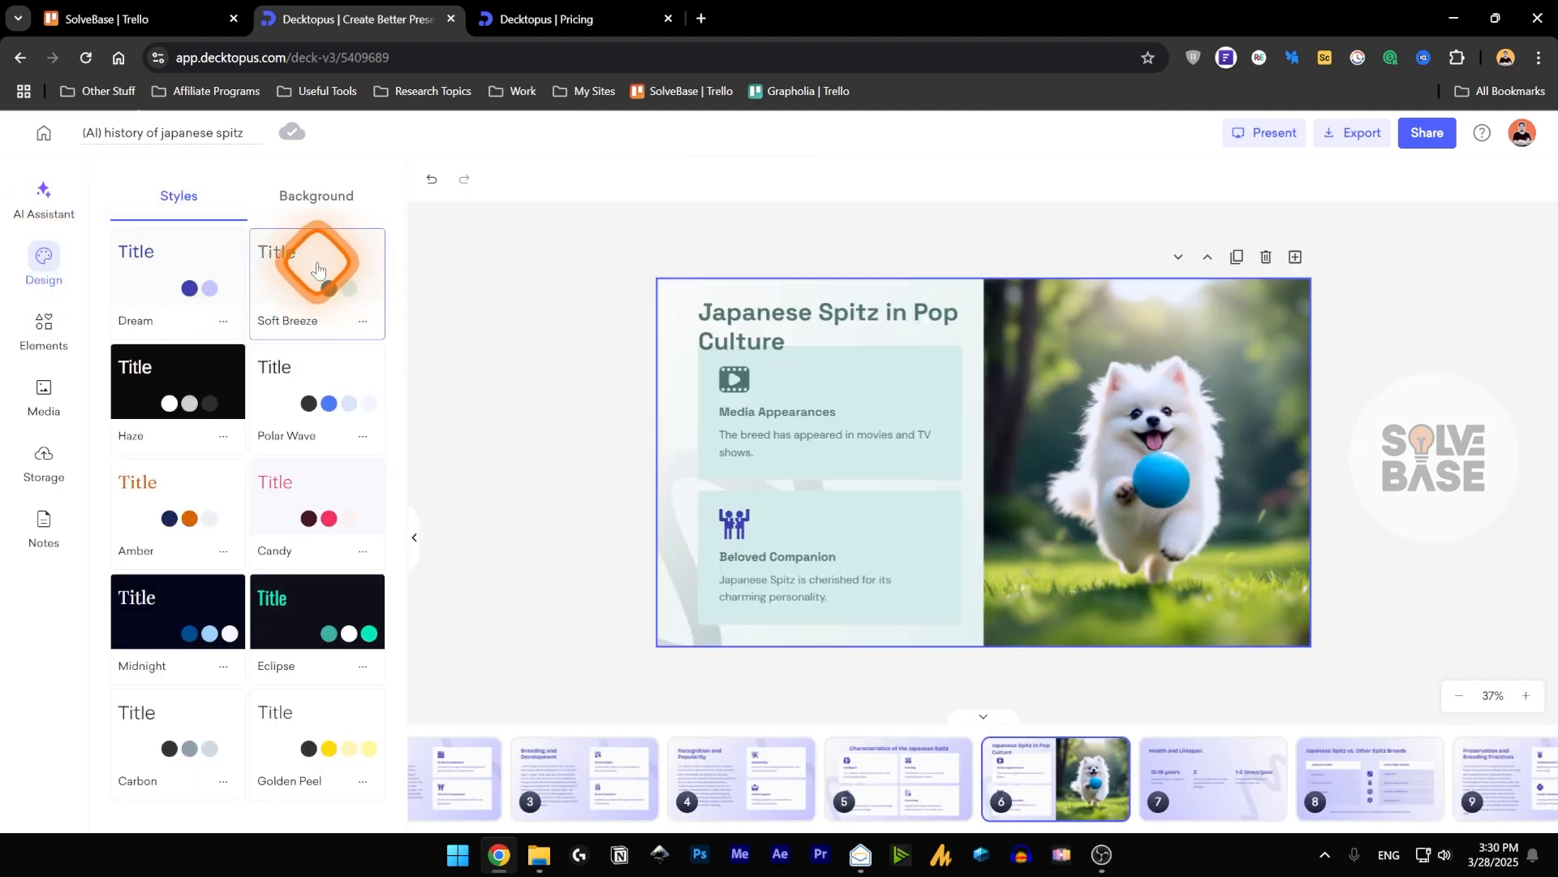
{"action": "left_click", "coordinate": [215, 381]}
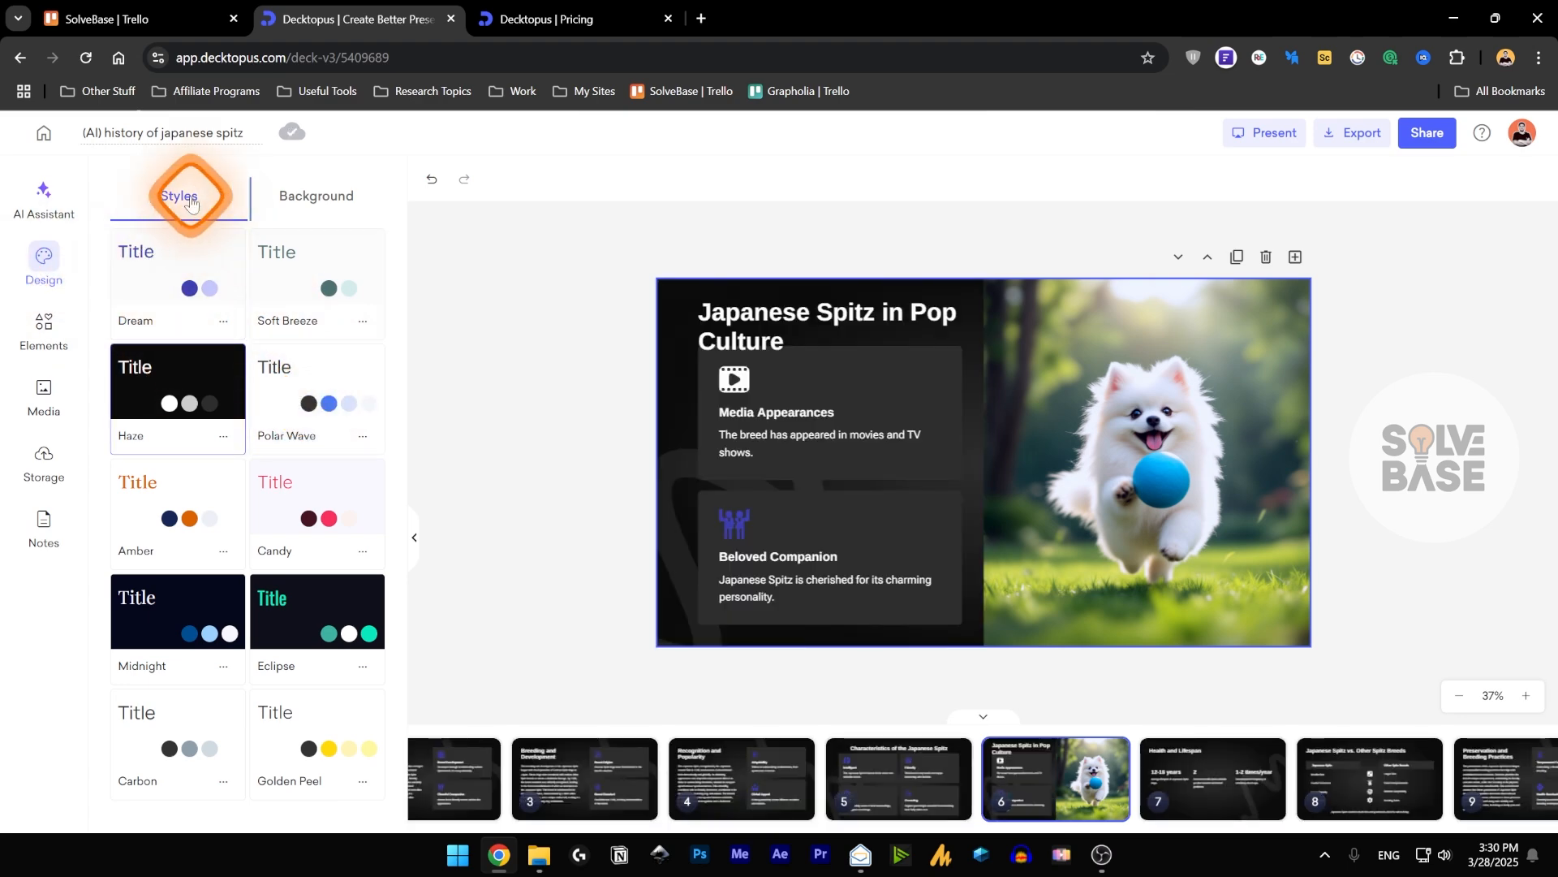
{"action": "left_click", "coordinate": [325, 278]}
{"action": "left_click", "coordinate": [177, 501]}
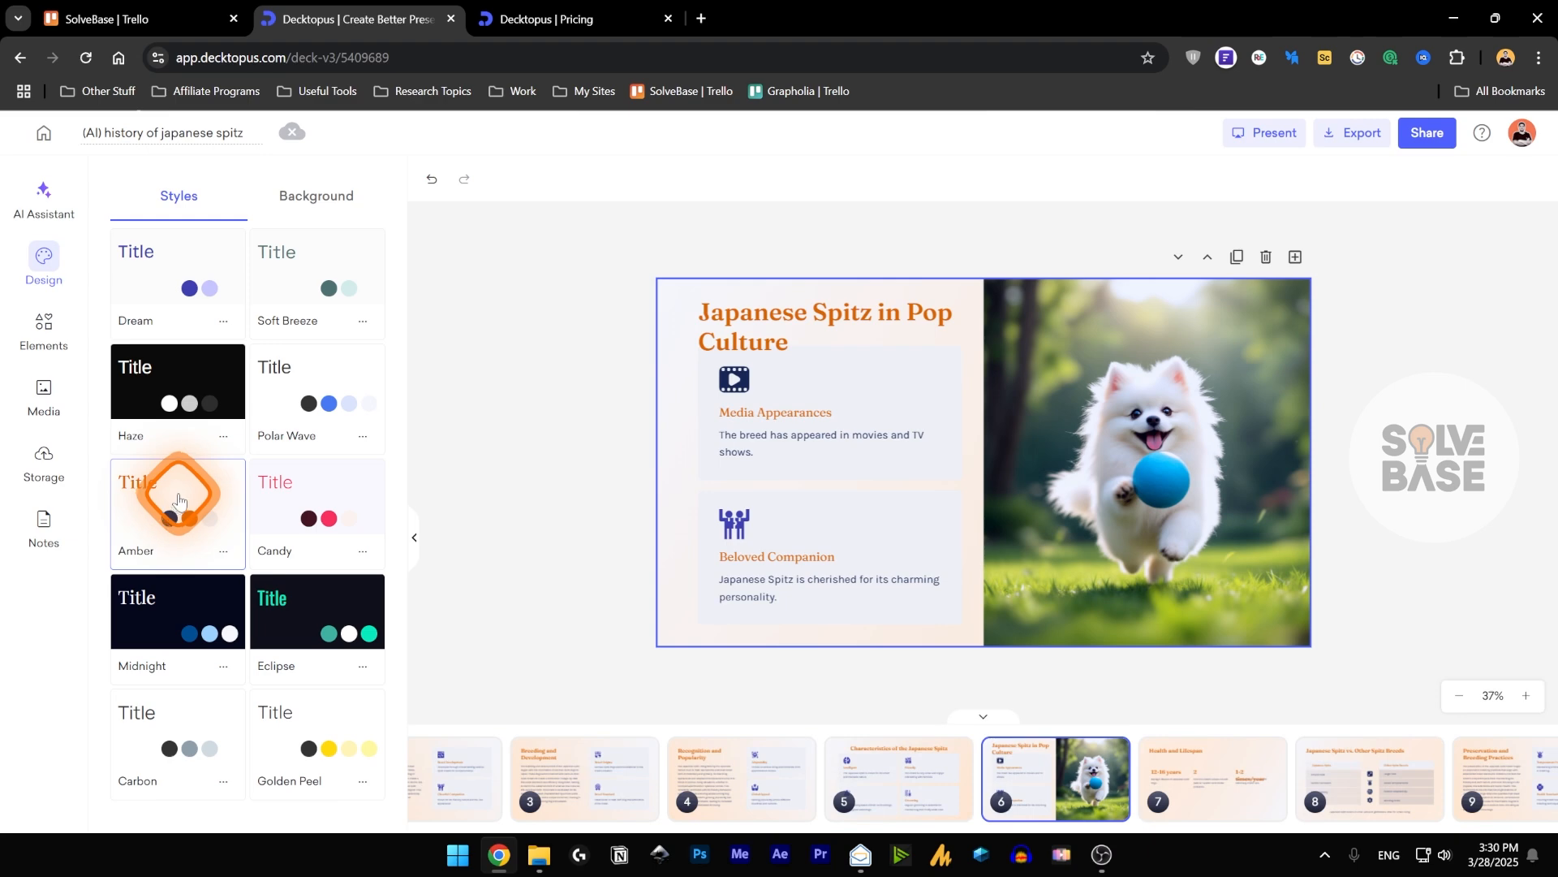
{"action": "left_click", "coordinate": [300, 748]}
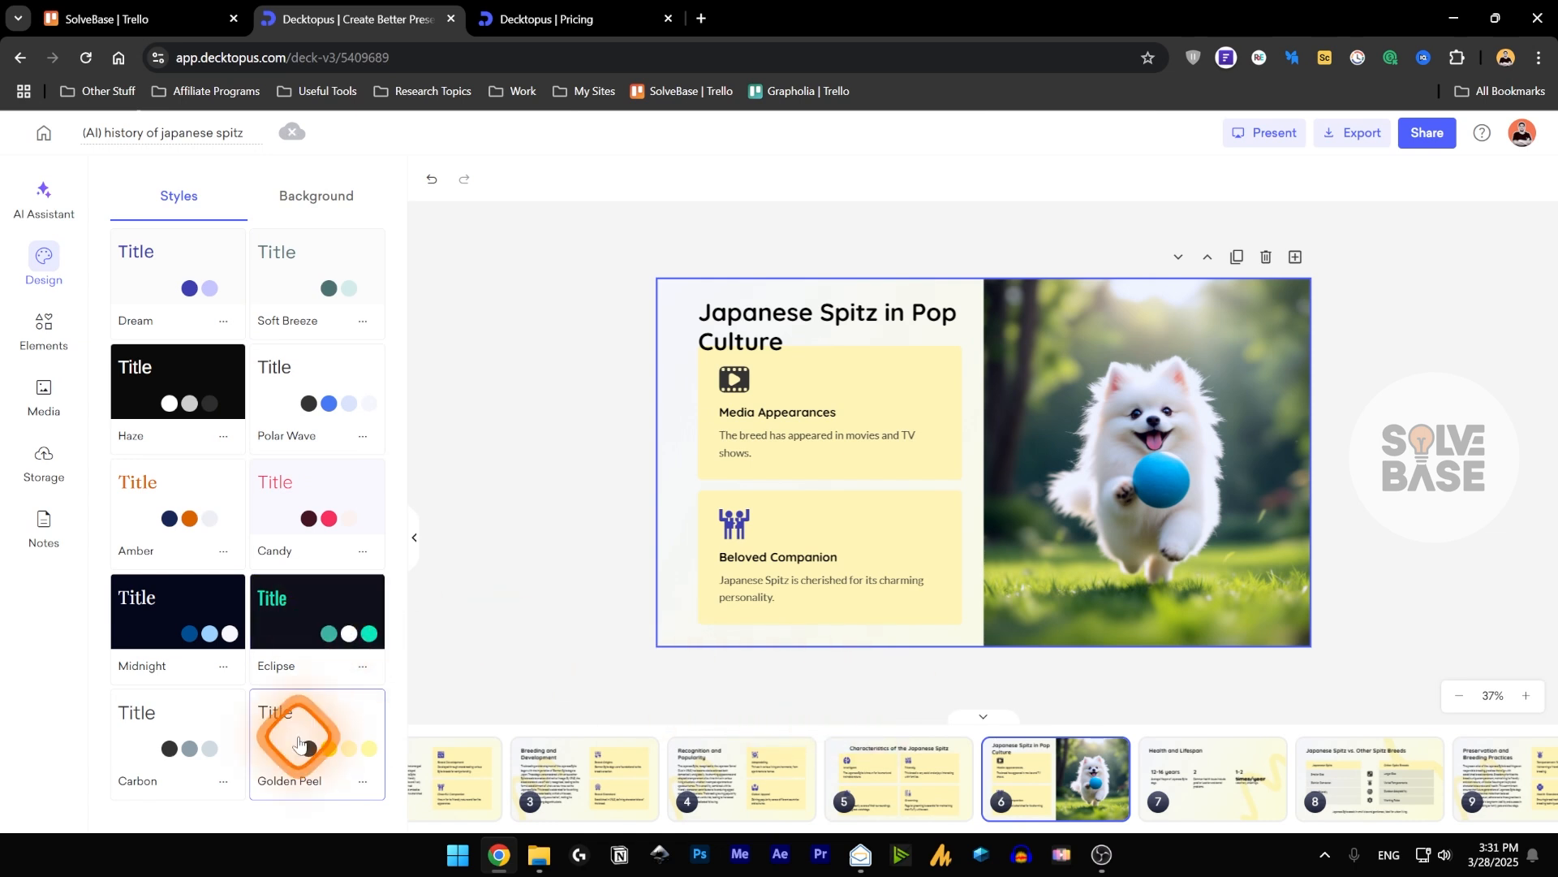
Go back through the slides to slide 2 and give it the background image with a yellow curve in the upper right corner.
{"action": "left_click", "coordinate": [891, 784]}
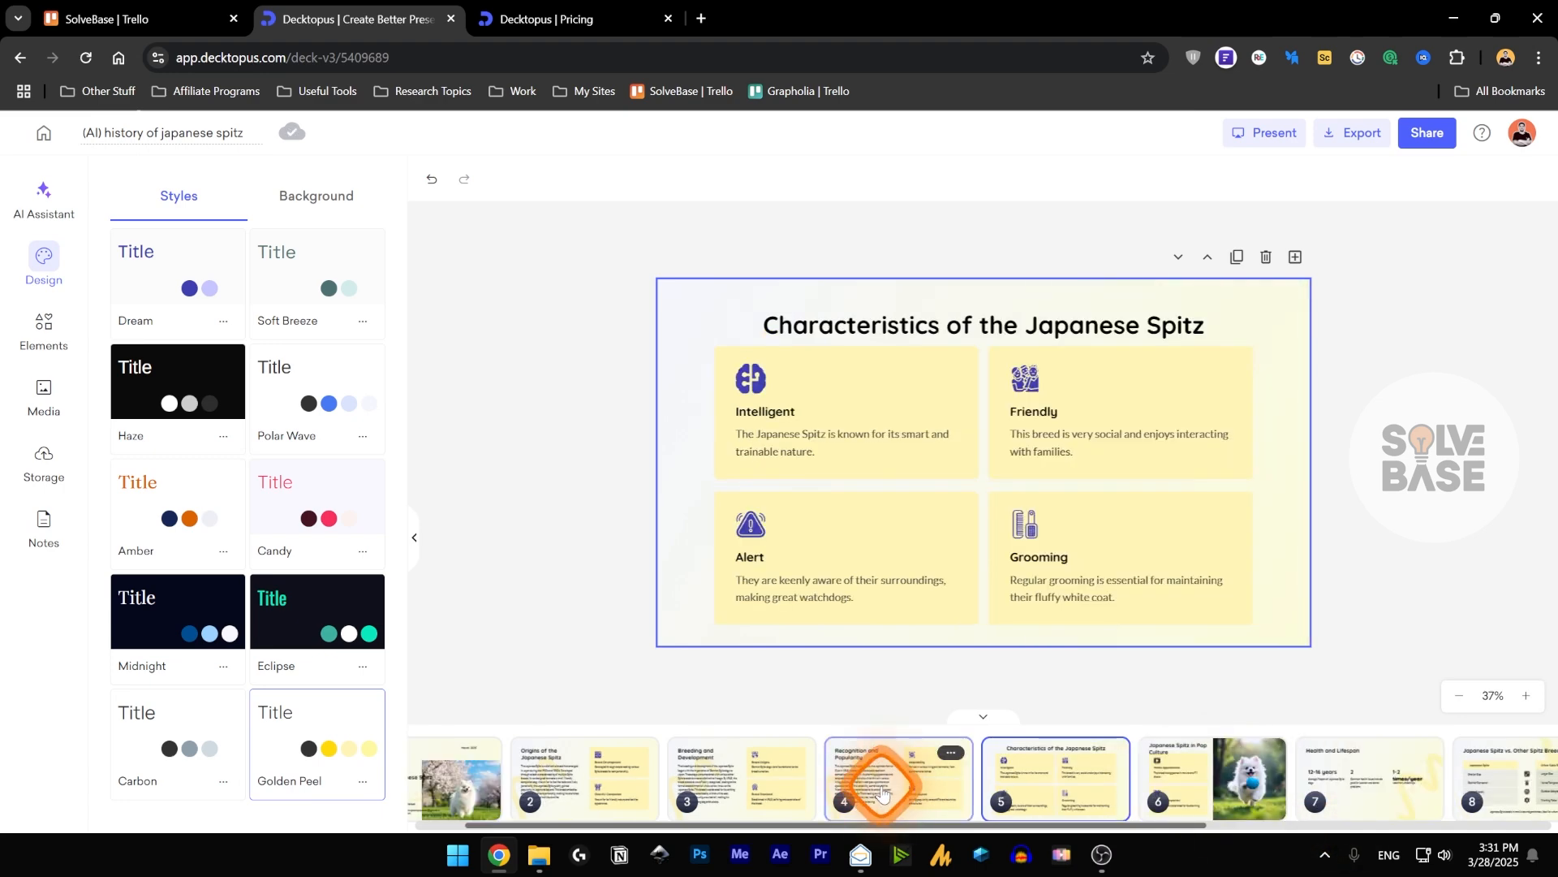
{"action": "left_click", "coordinate": [883, 784]}
{"action": "left_click", "coordinate": [799, 784]}
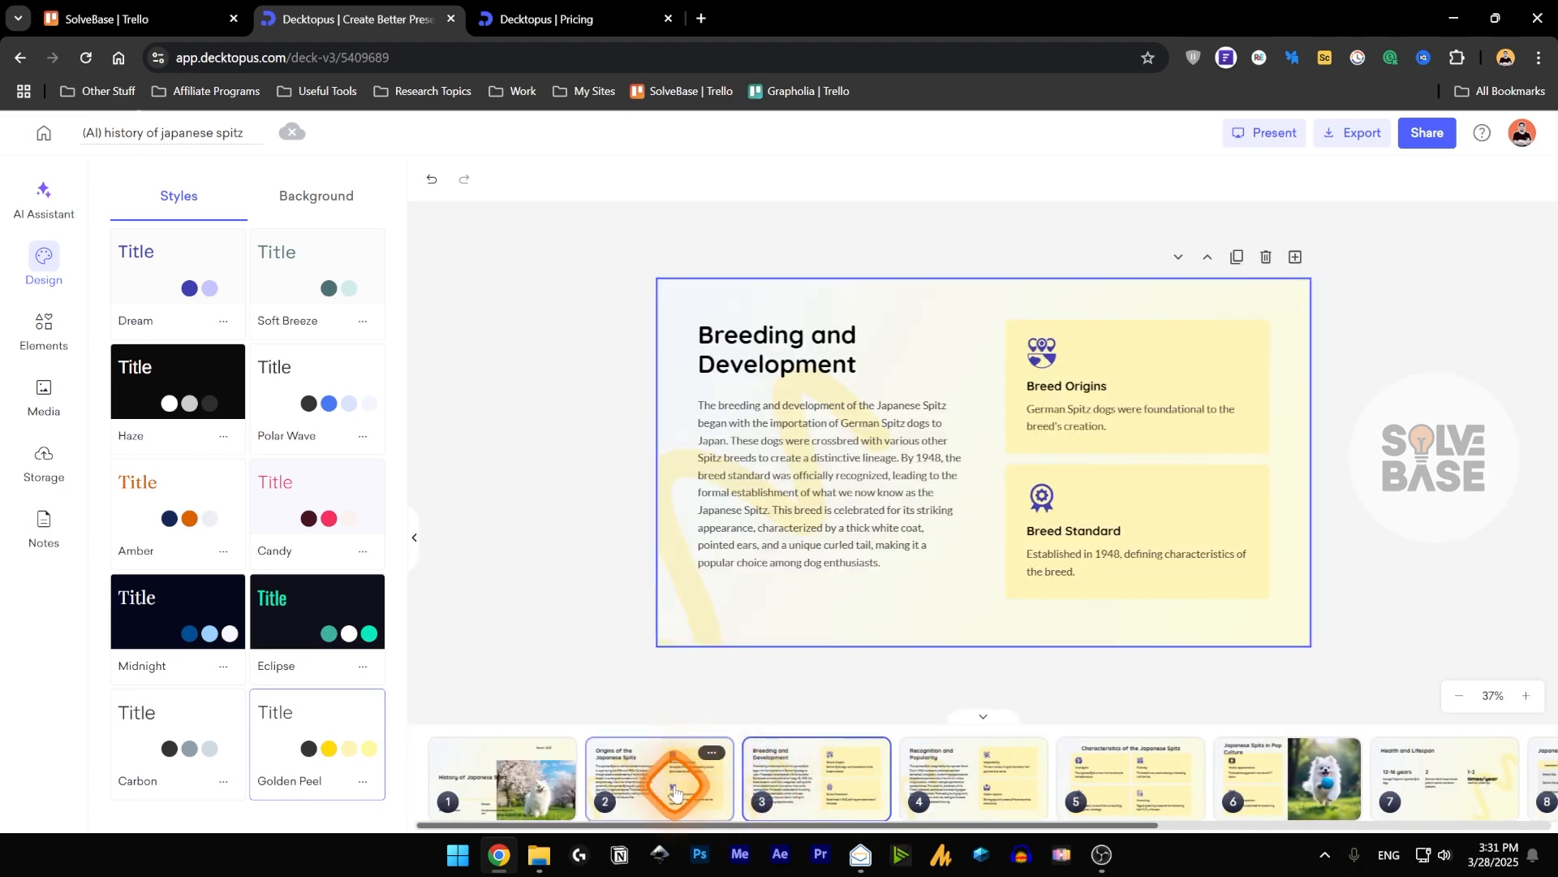
{"action": "left_click", "coordinate": [641, 781]}
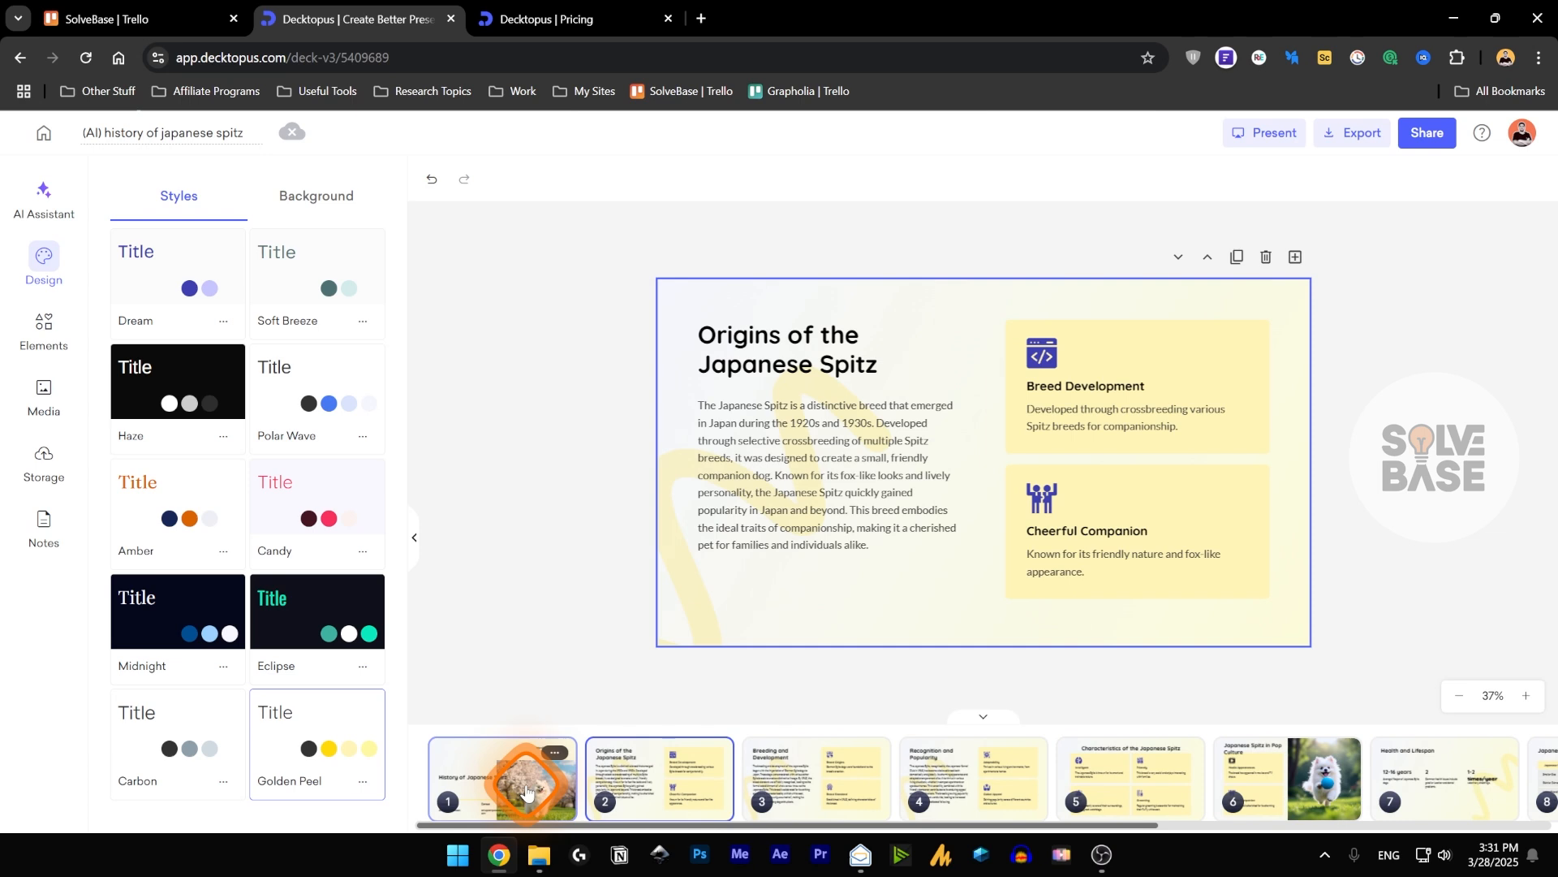
{"action": "left_click", "coordinate": [321, 209]}
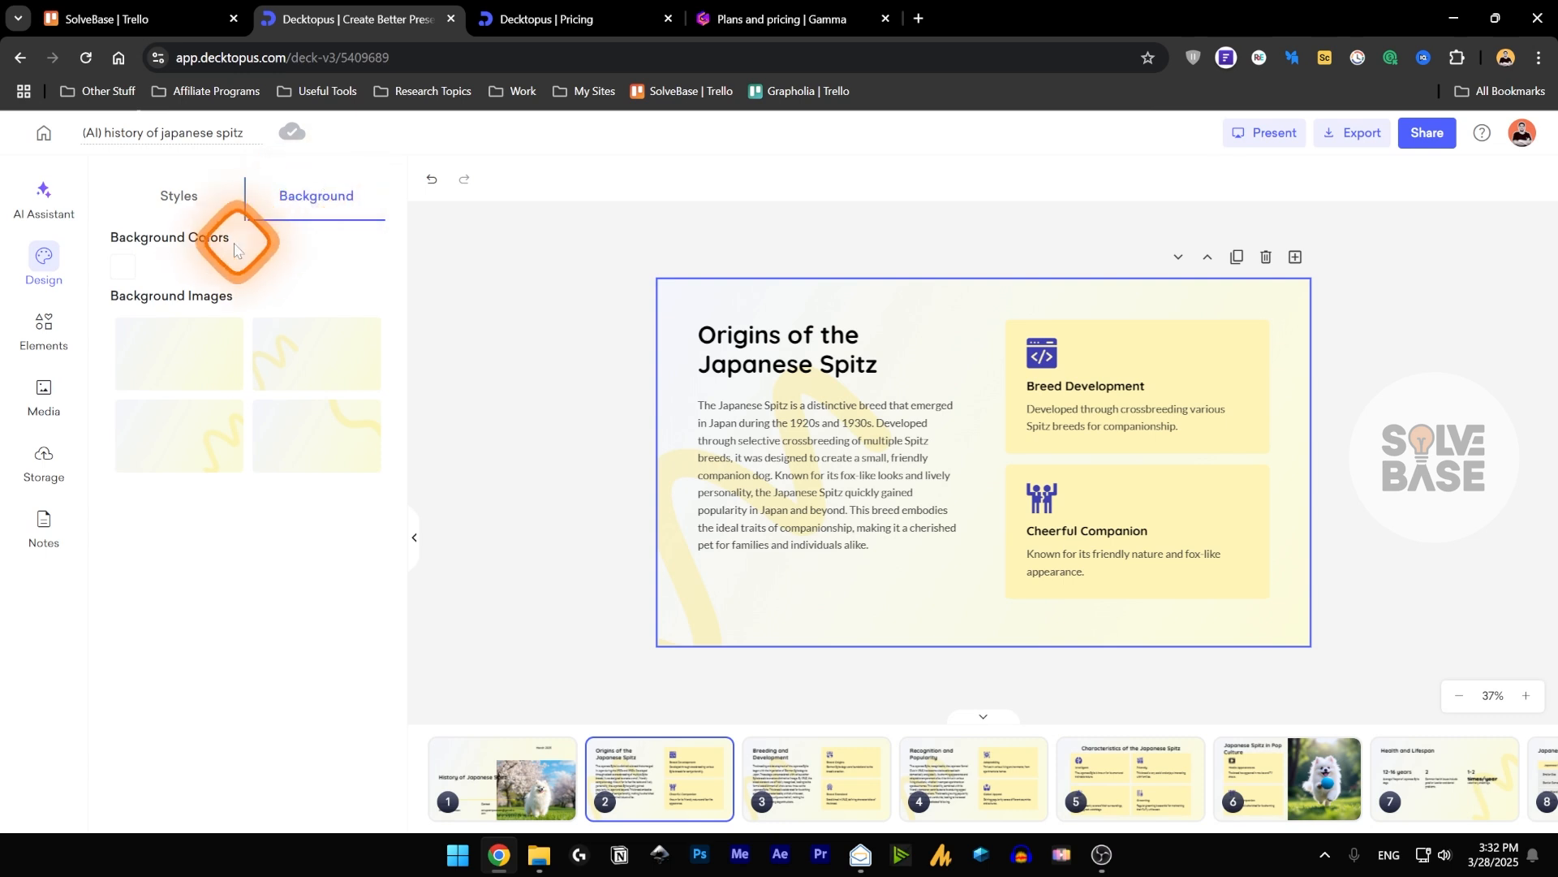
{"action": "left_click", "coordinate": [128, 265]}
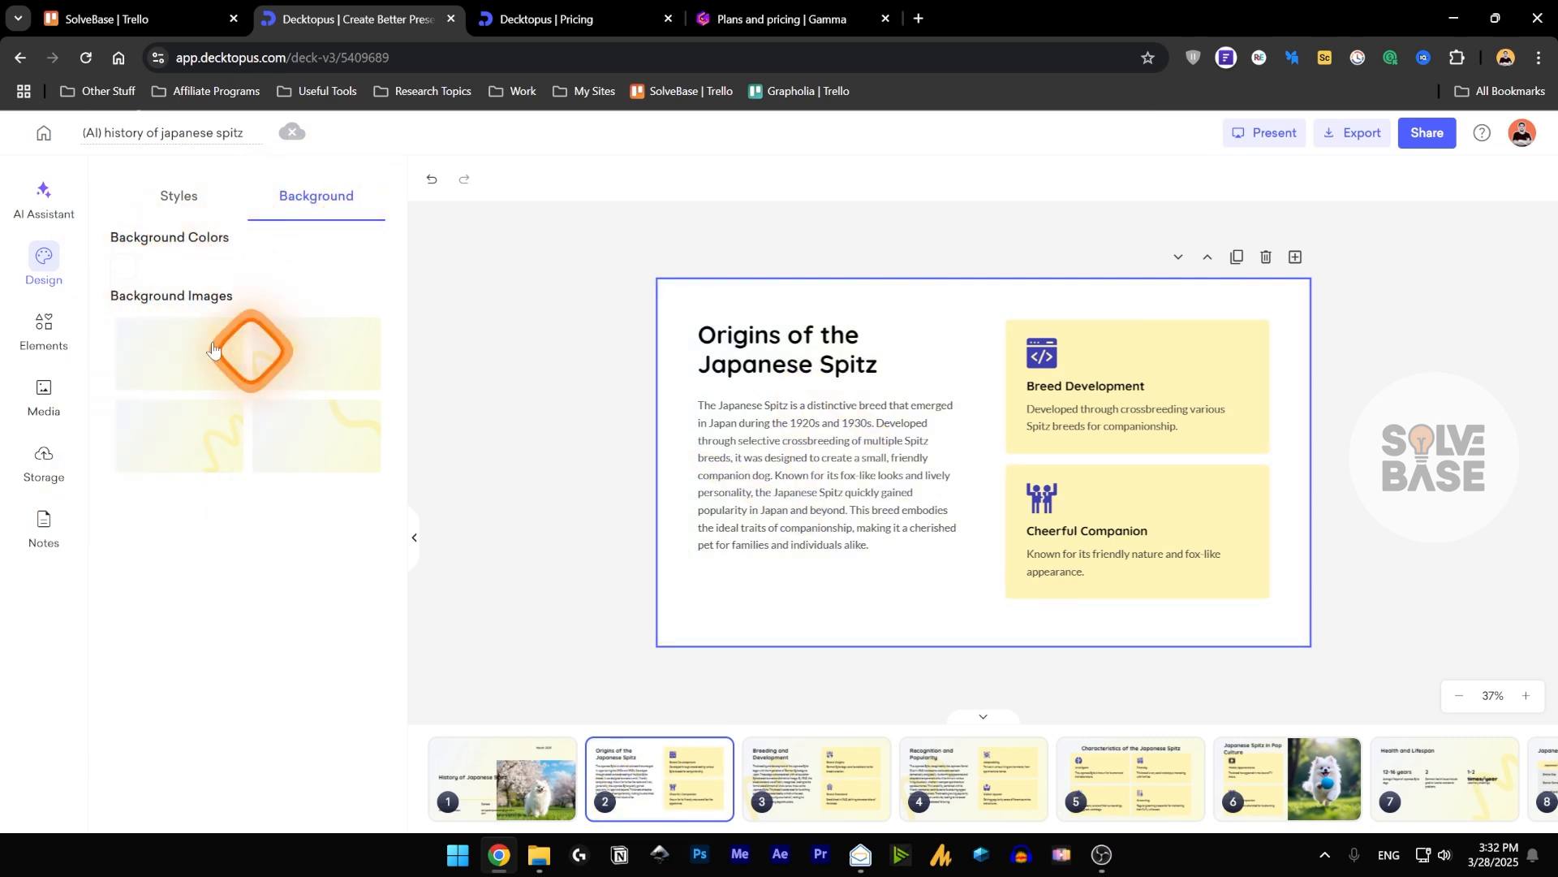
{"action": "left_click", "coordinate": [197, 372]}
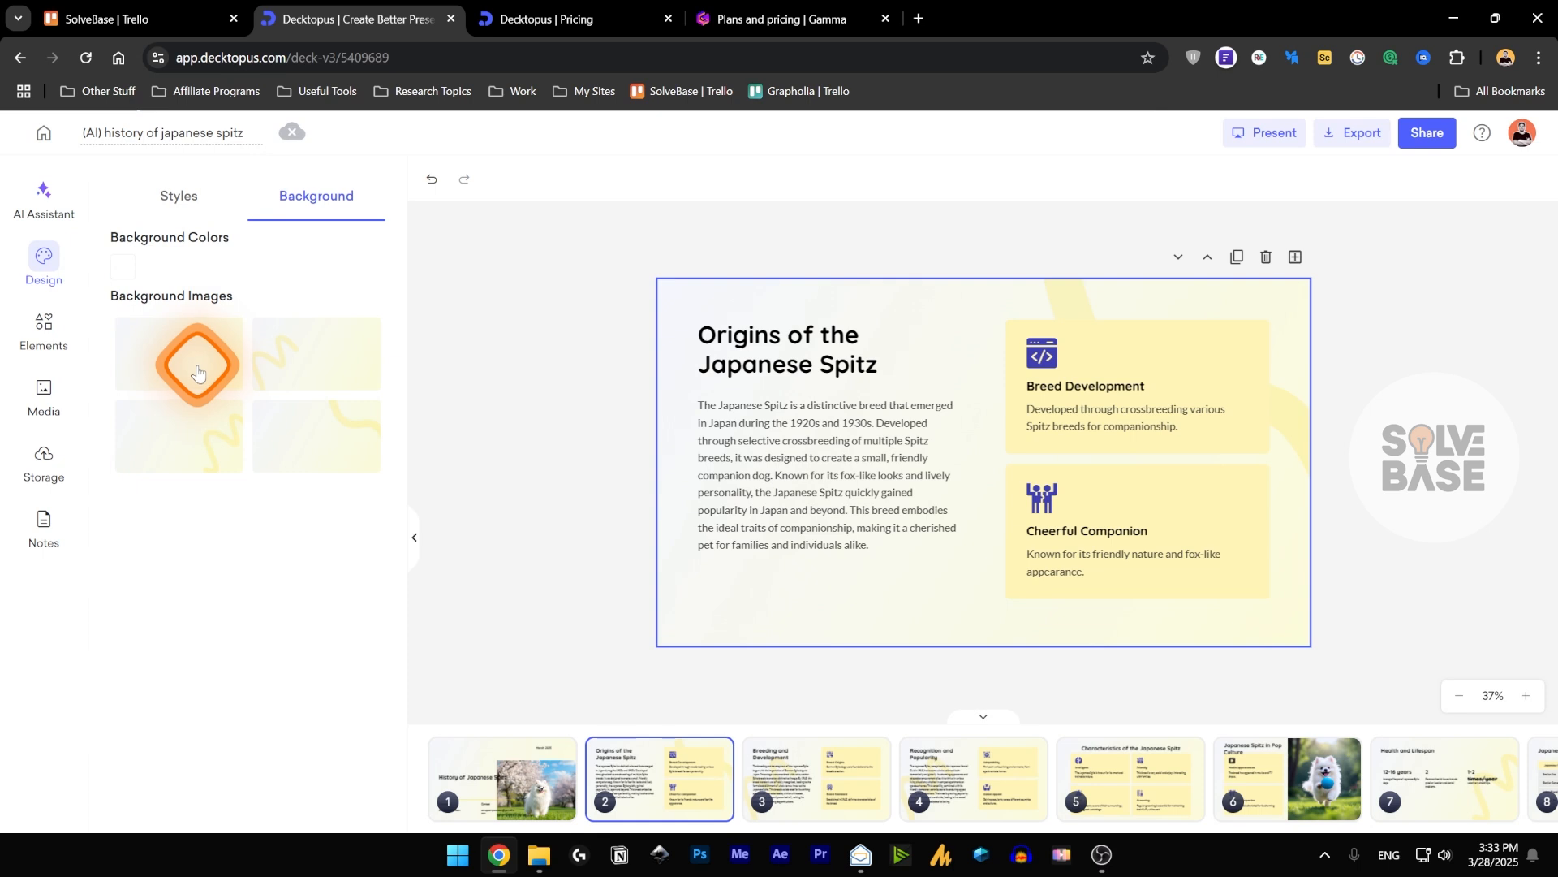
Add a Big text element below the paragraph on slide 2, and delete it again.
{"action": "left_click", "coordinate": [45, 325]}
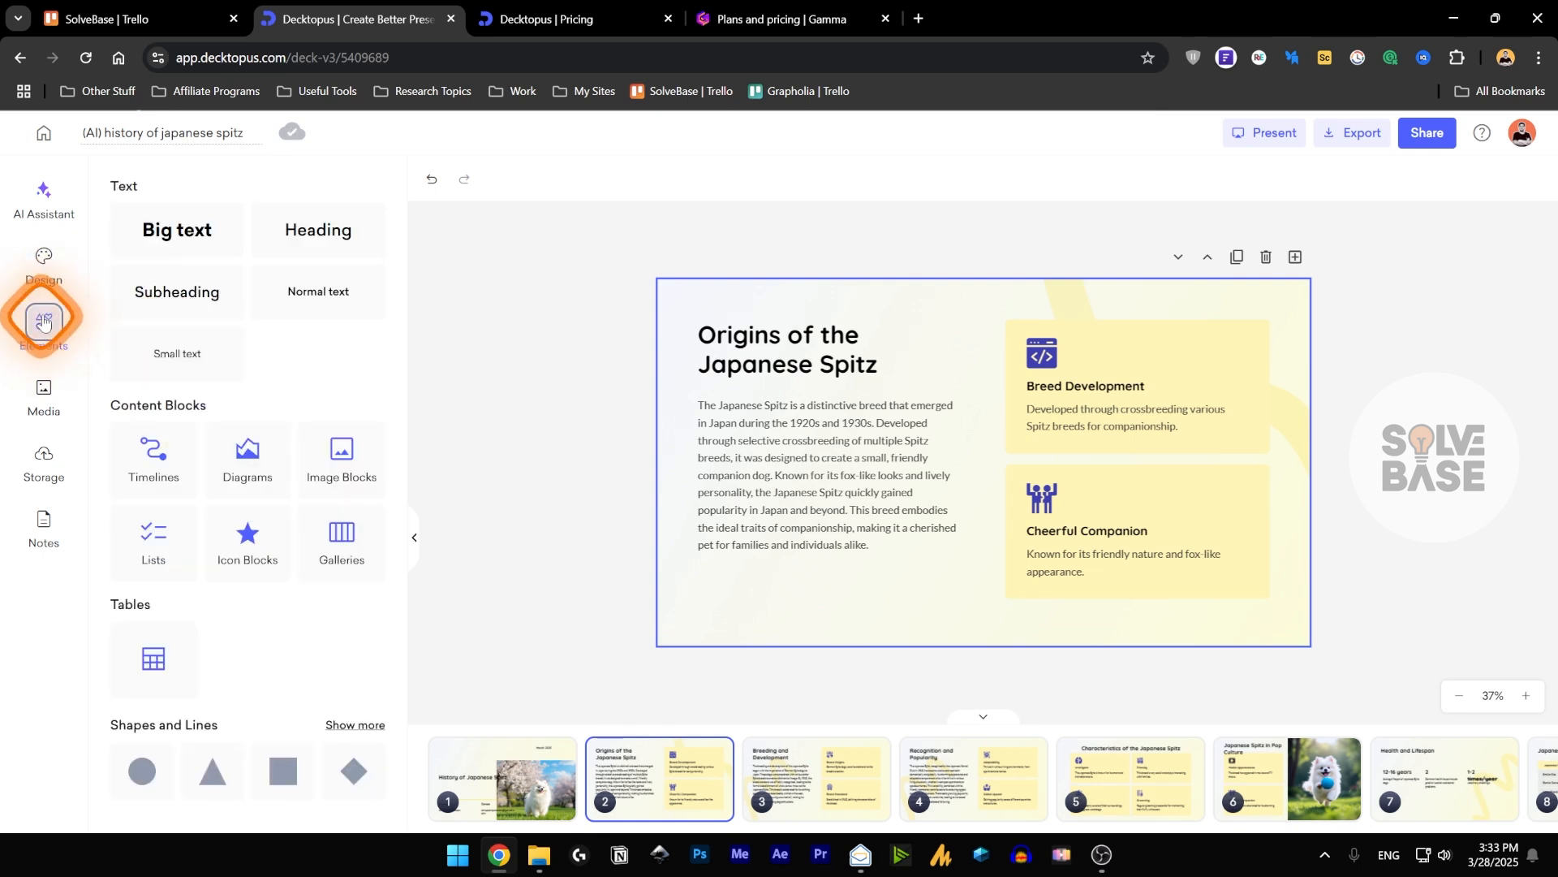
{"action": "left_click", "coordinate": [171, 231]}
{"action": "left_click_drag", "start_coordinate": [1025, 469], "coordinate": [901, 601]}
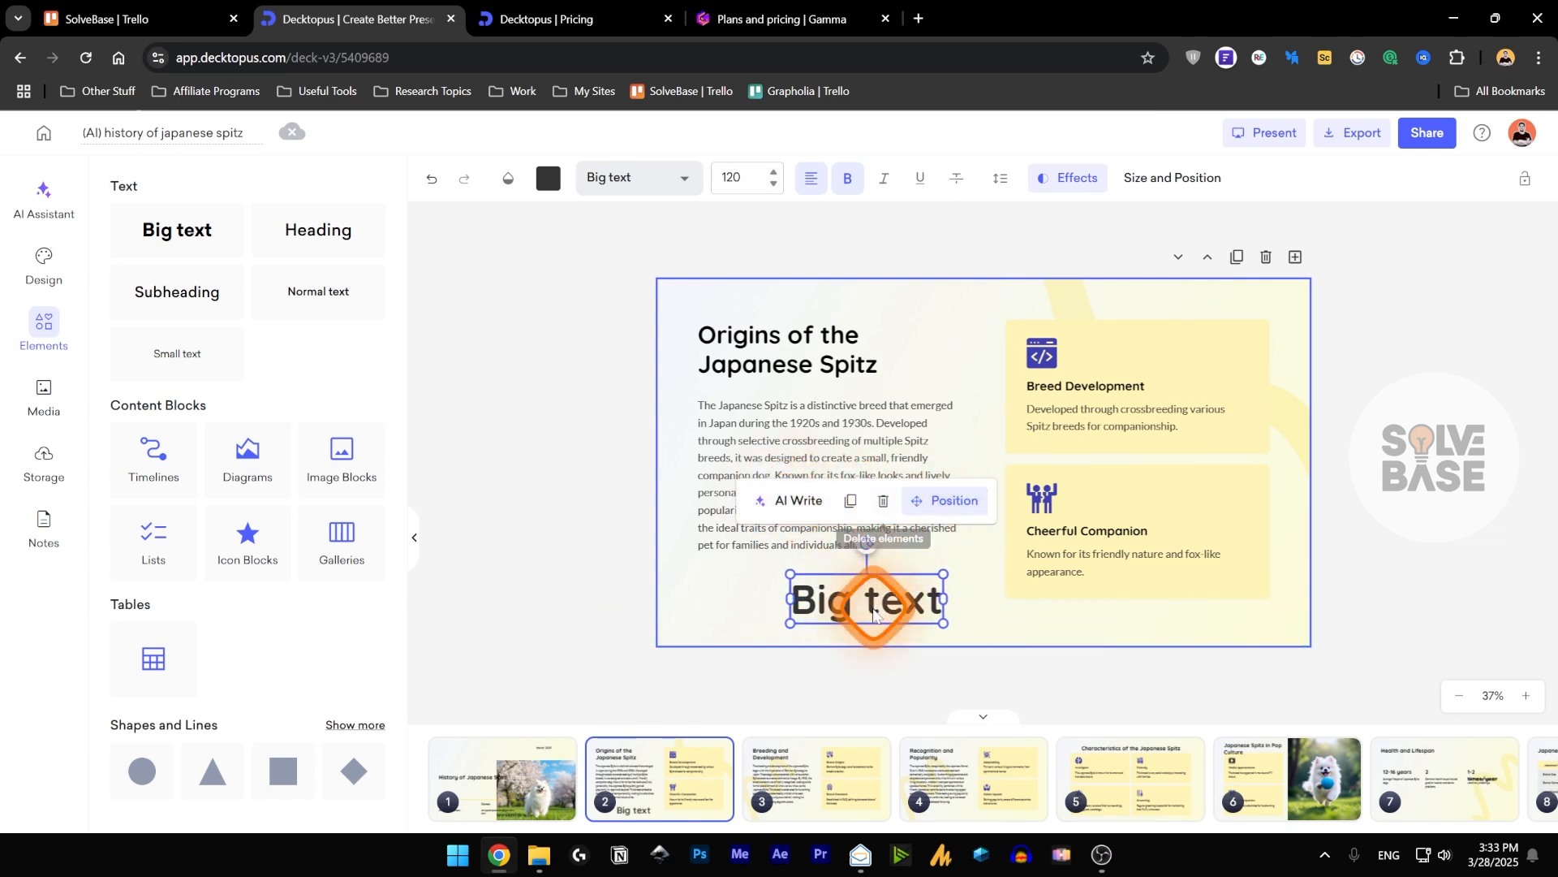
{"action": "left_click", "coordinate": [883, 500]}
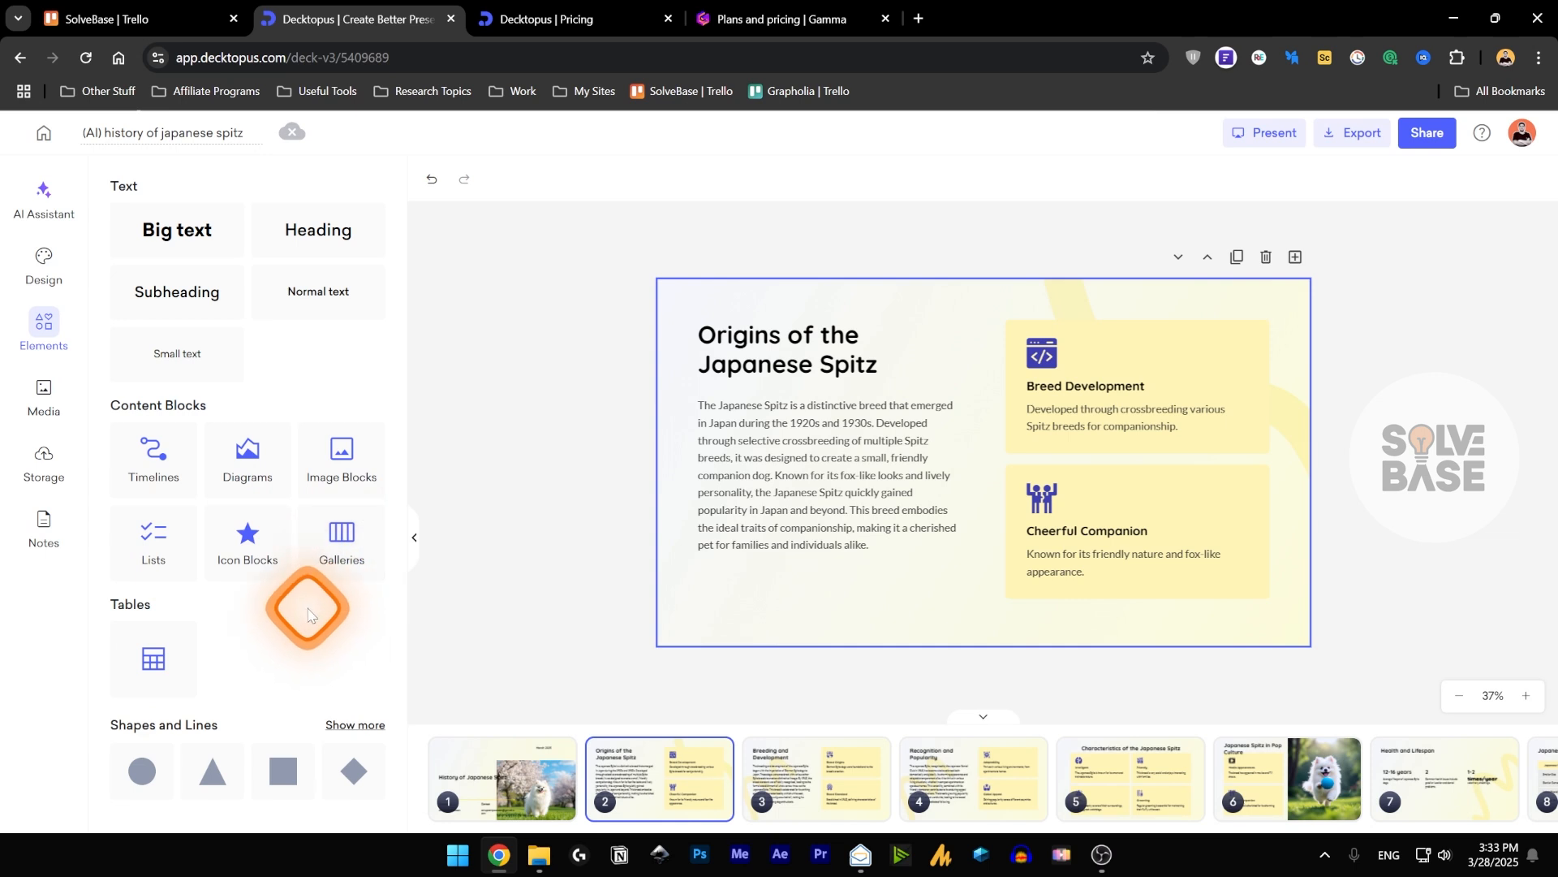
Browse the full collection of shapes and lines available for the slides.
{"action": "left_click", "coordinate": [358, 736]}
{"action": "scroll", "coordinate": [334, 584], "scroll_direction": "down", "scroll_amount": 10}
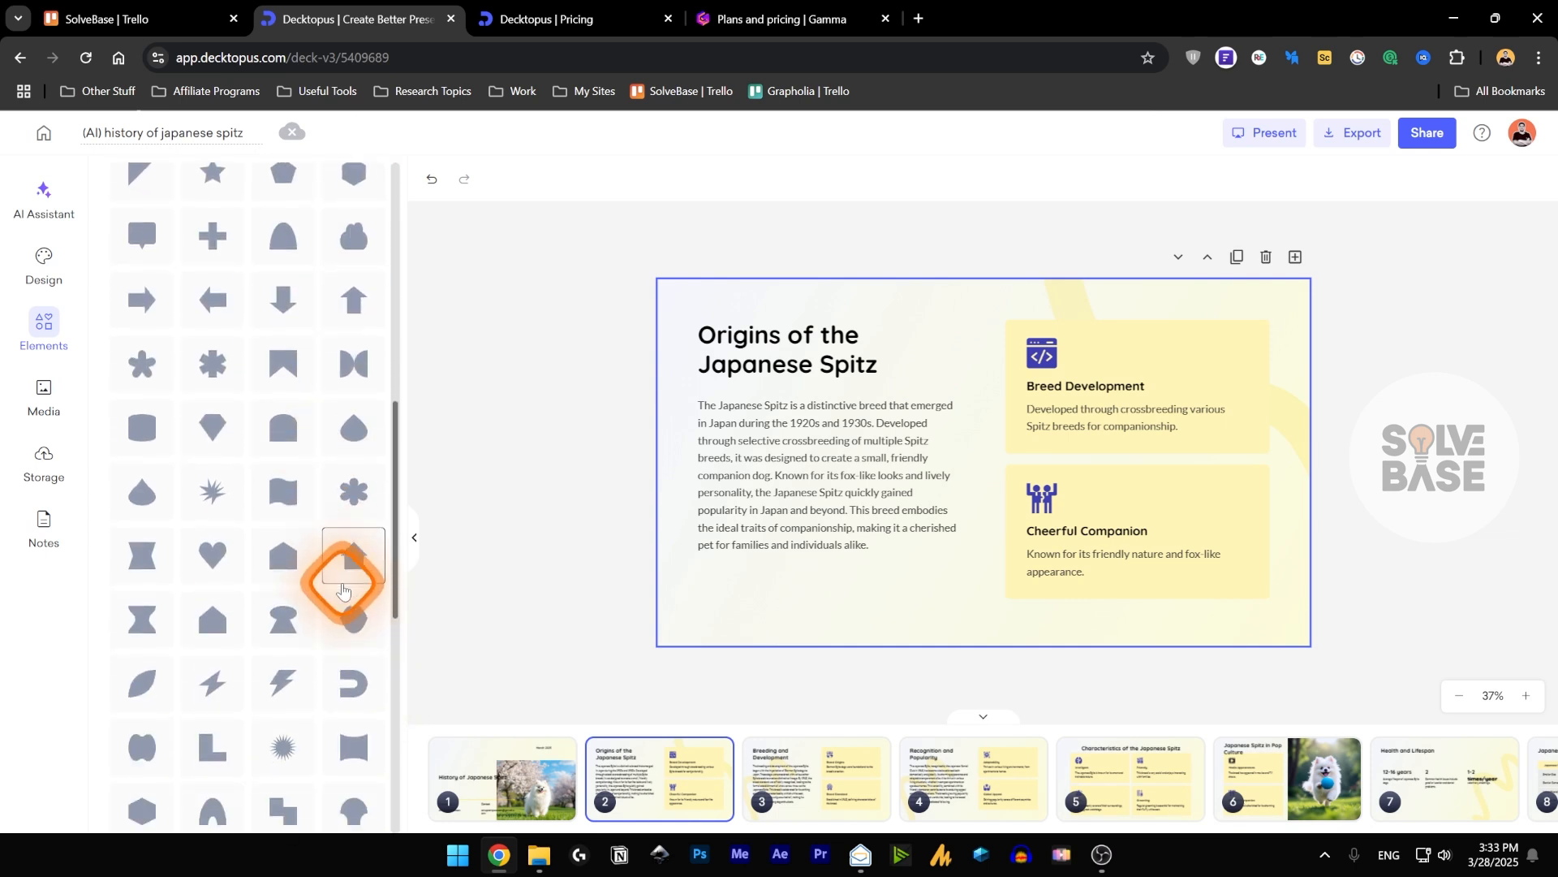
{"action": "scroll", "coordinate": [342, 584], "scroll_direction": "up", "scroll_amount": 10}
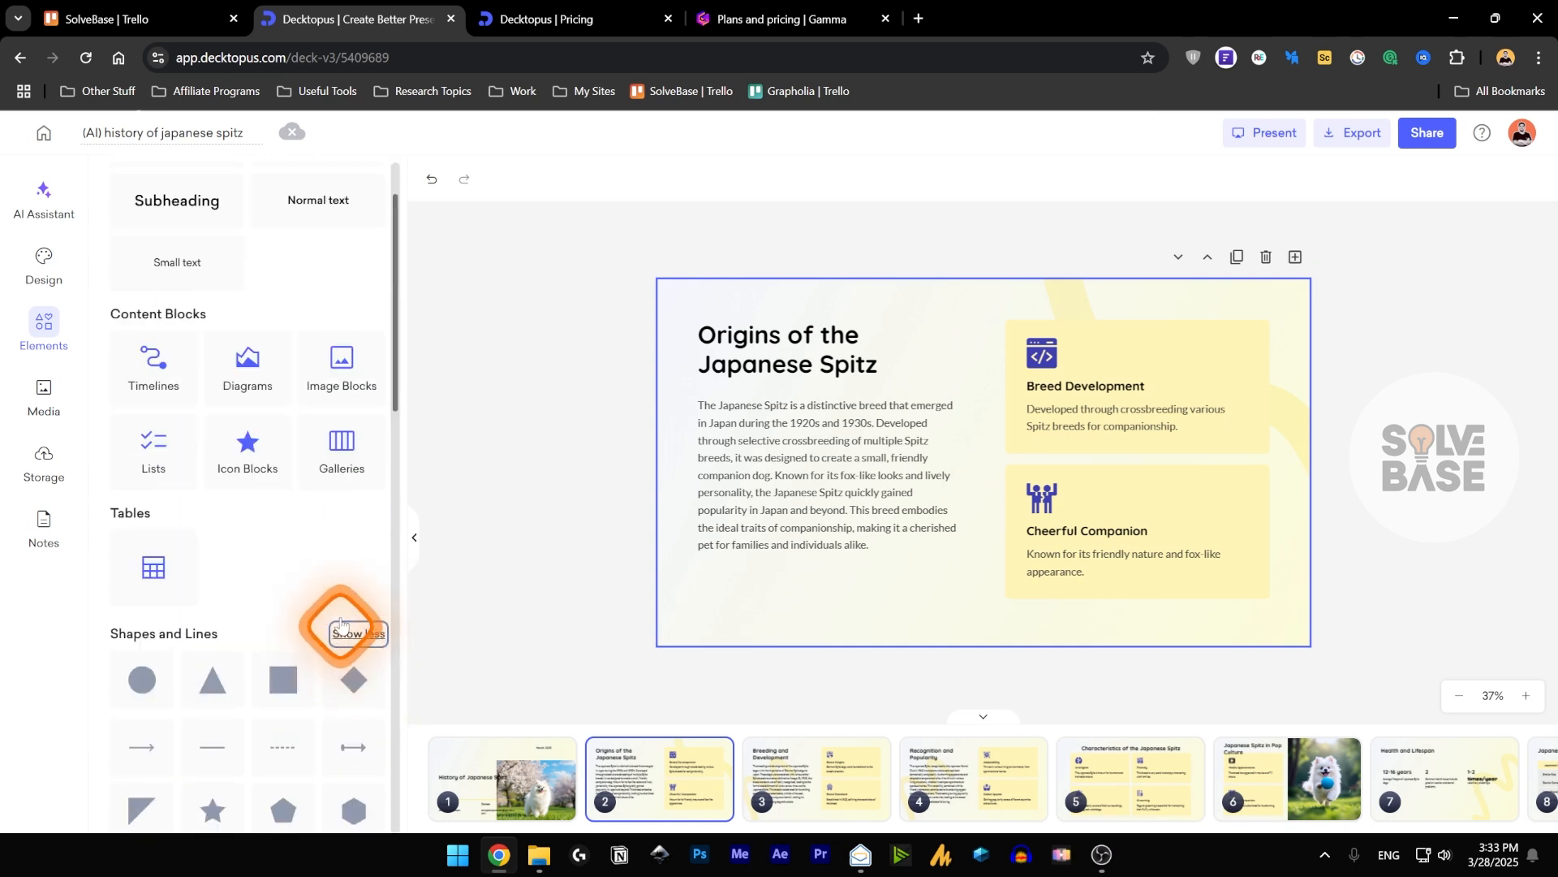
View the media library, the uploaded files, the stored AI images and the speaker notes of slide 2.
{"action": "left_click", "coordinate": [47, 391]}
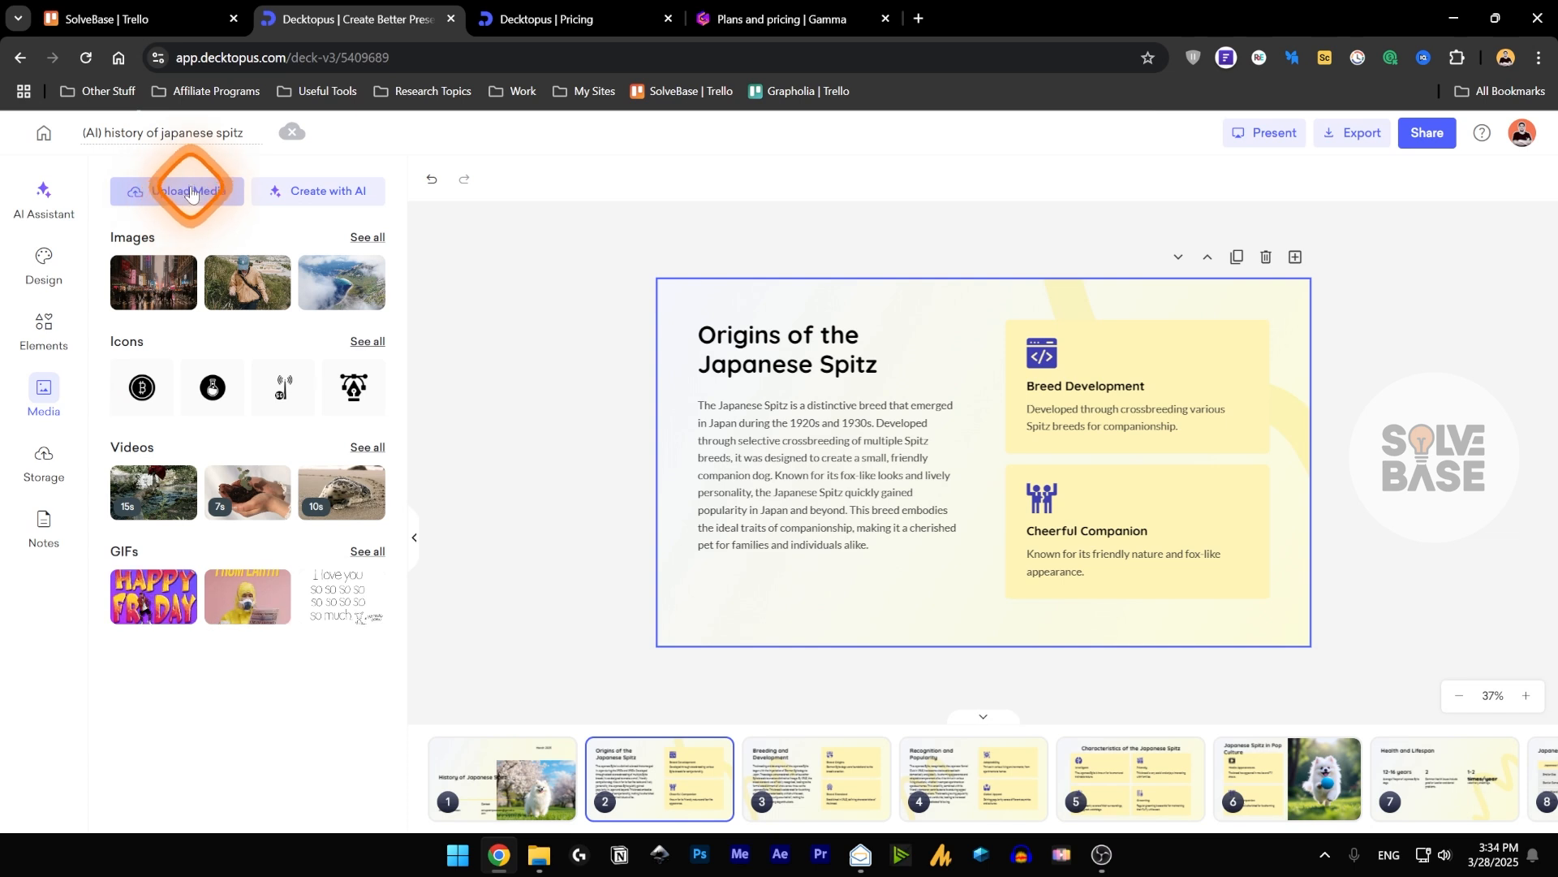
{"action": "left_click", "coordinate": [44, 451]}
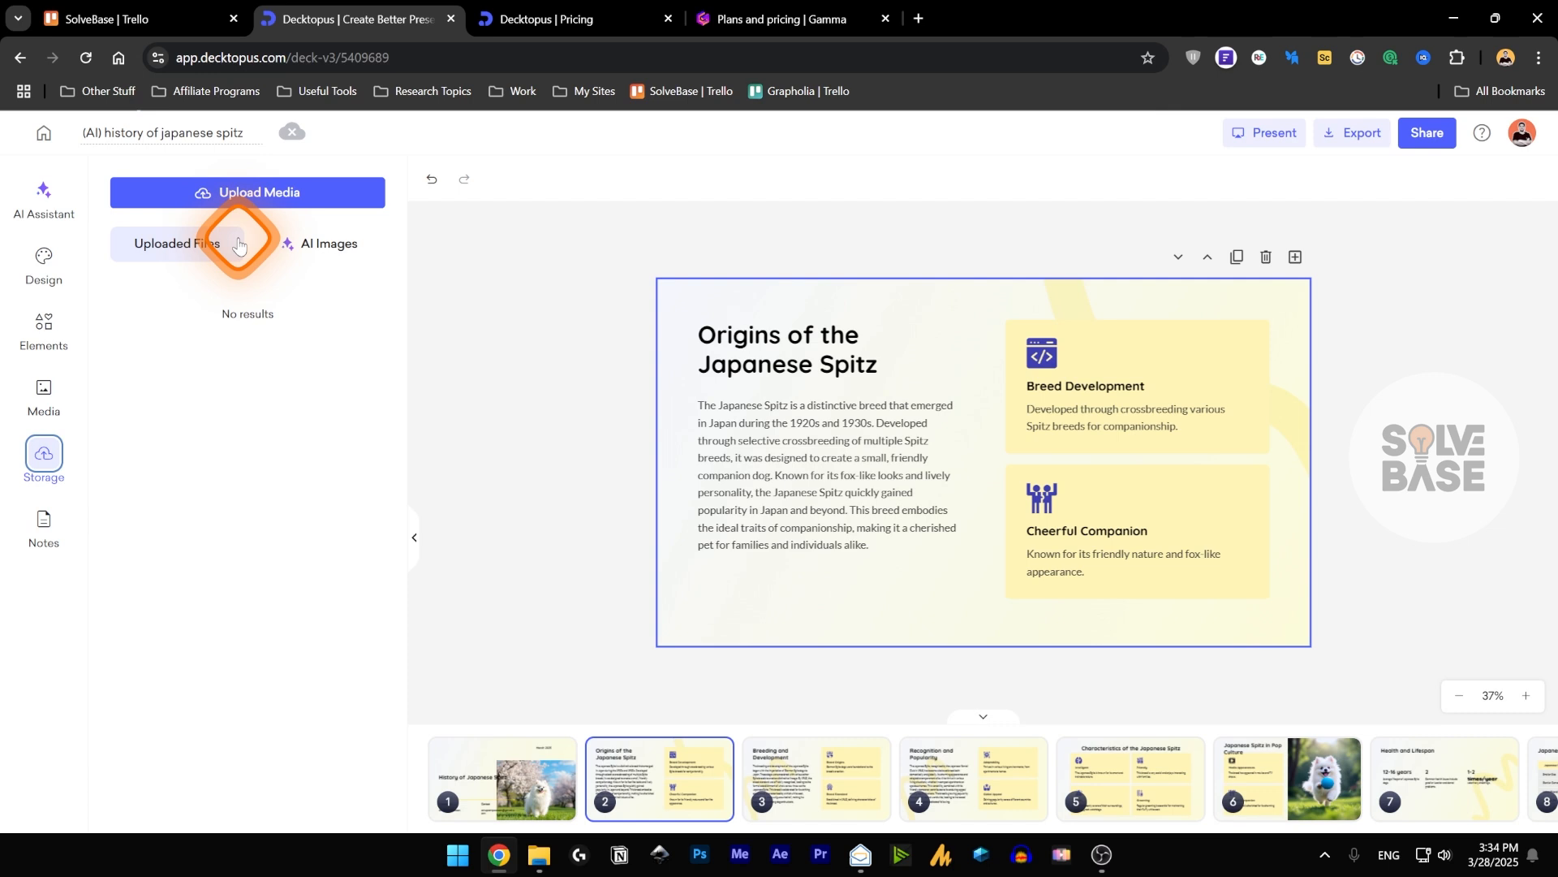
{"action": "left_click", "coordinate": [324, 243]}
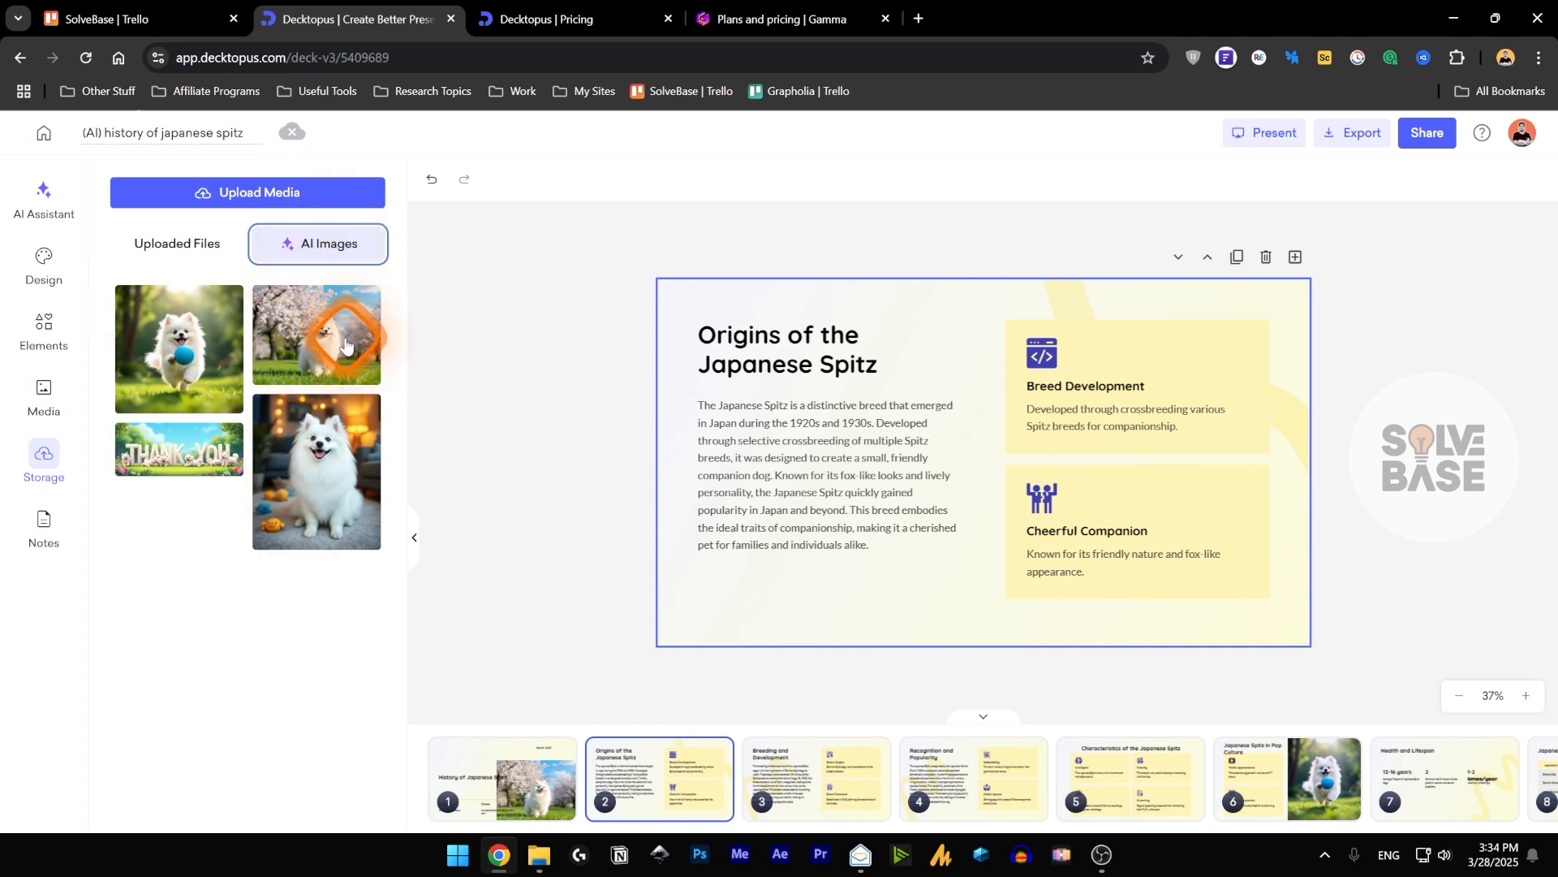
{"action": "left_click", "coordinate": [44, 521]}
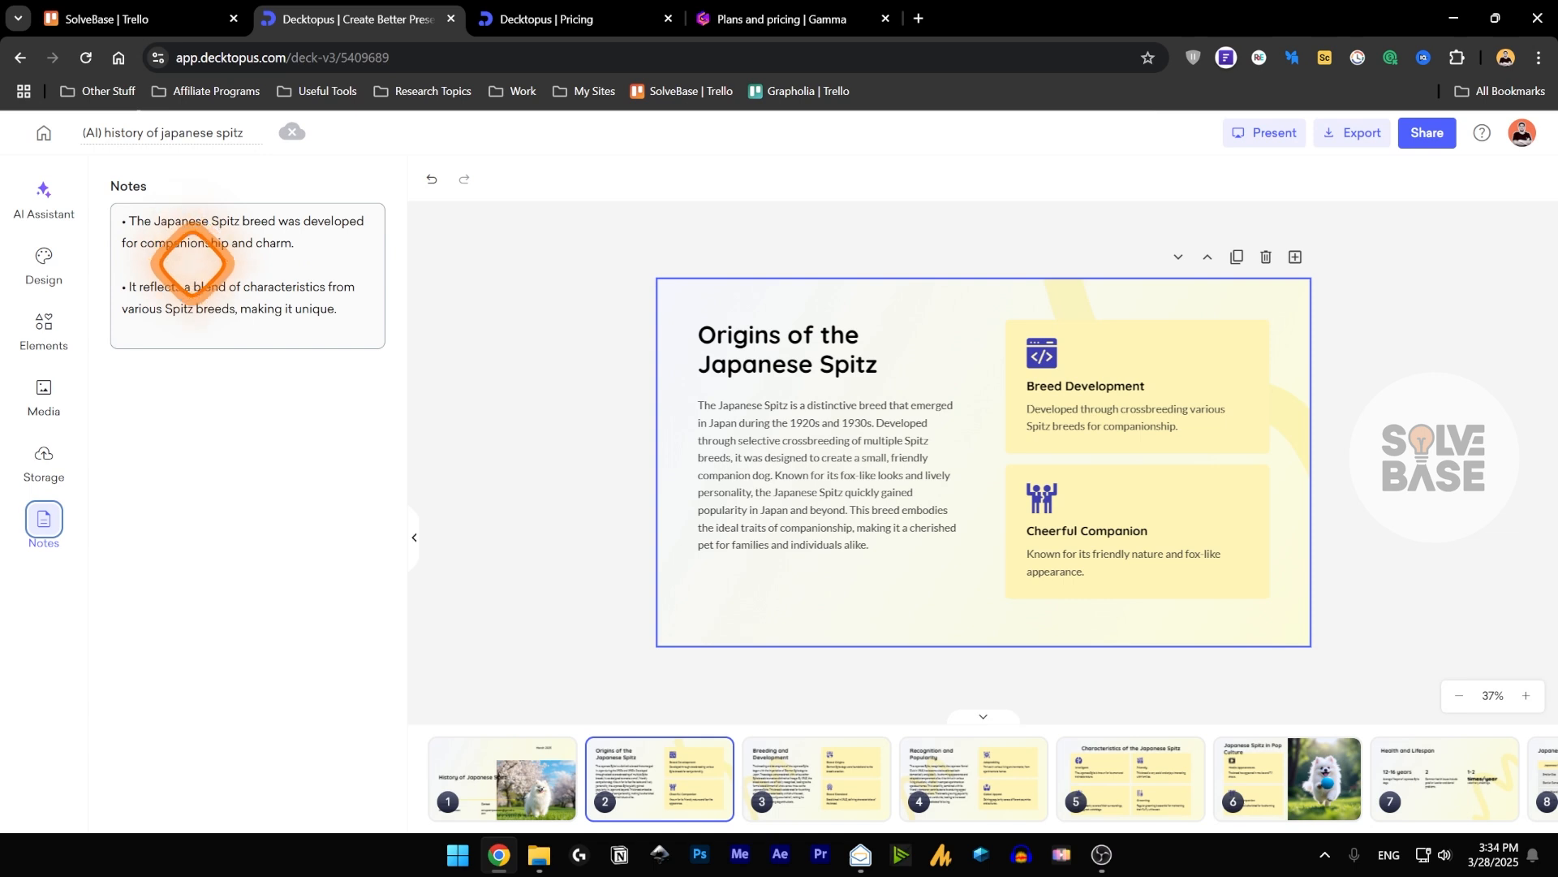
Examine the speaker notes of slide 2 and check the presentation's save status.
{"action": "left_click", "coordinate": [211, 293]}
{"action": "type", "text": "."}
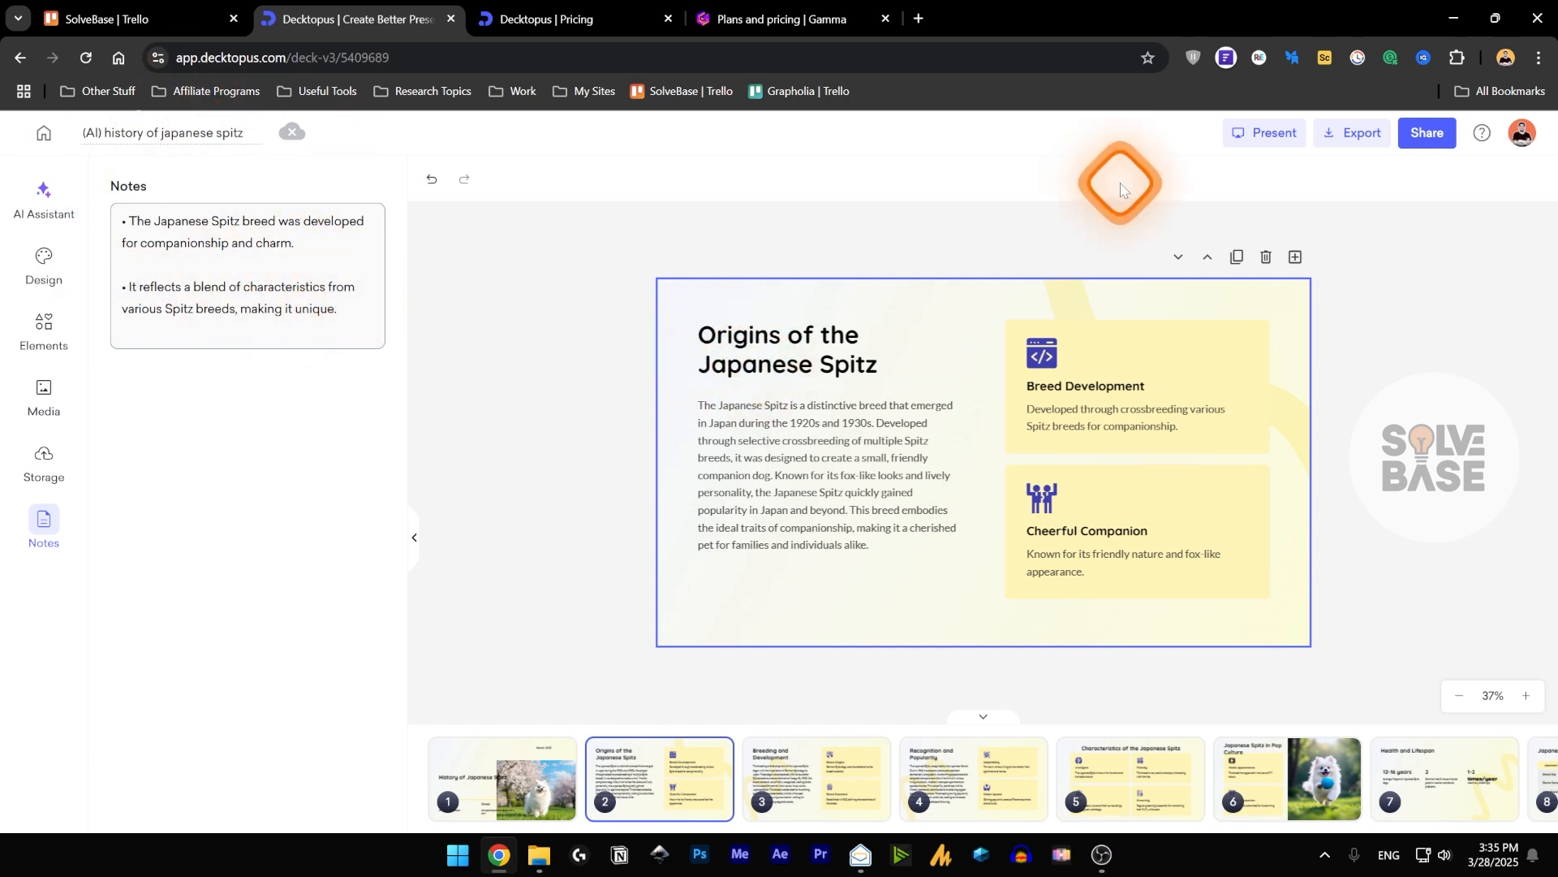
{"action": "left_click", "coordinate": [292, 132]}
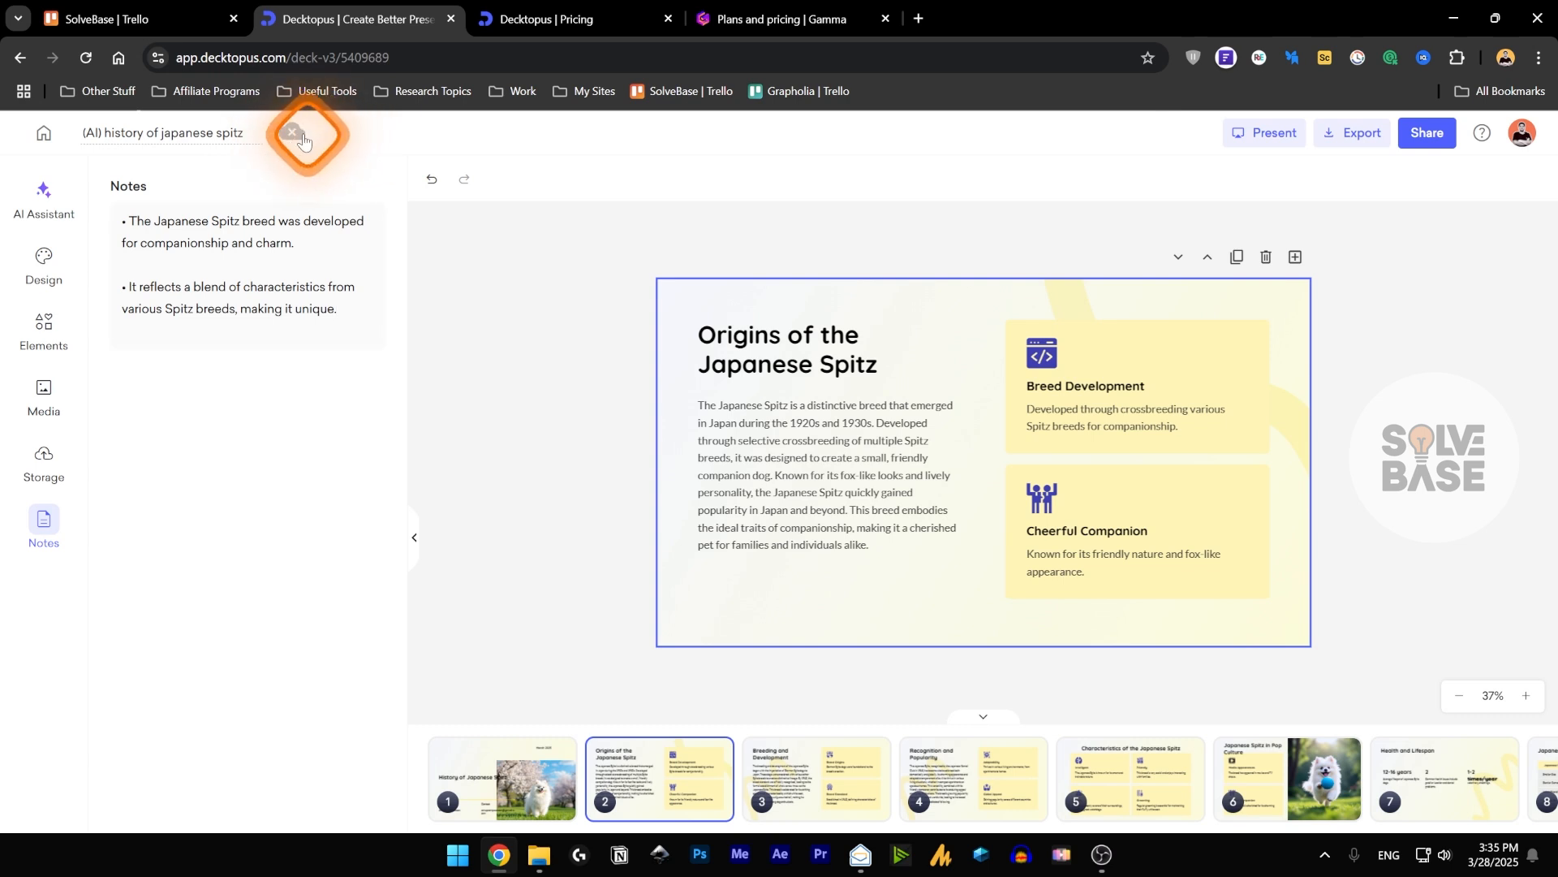
Rename the presentation as Spitz.
{"action": "left_click", "coordinate": [199, 134]}
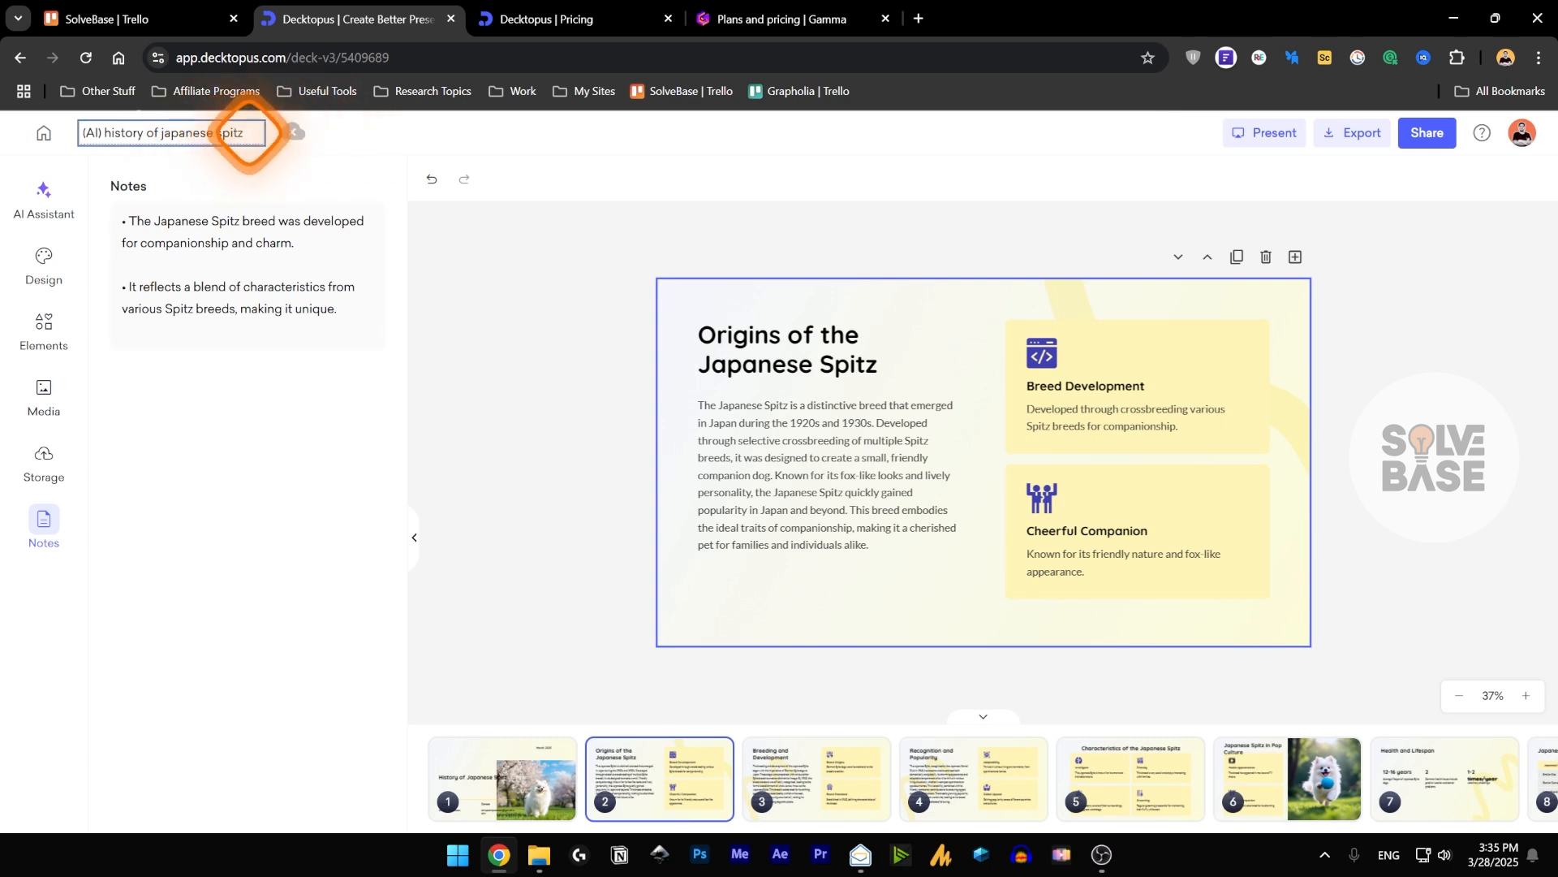
{"action": "left_click_drag", "start_coordinate": [249, 132], "coordinate": [70, 132]}
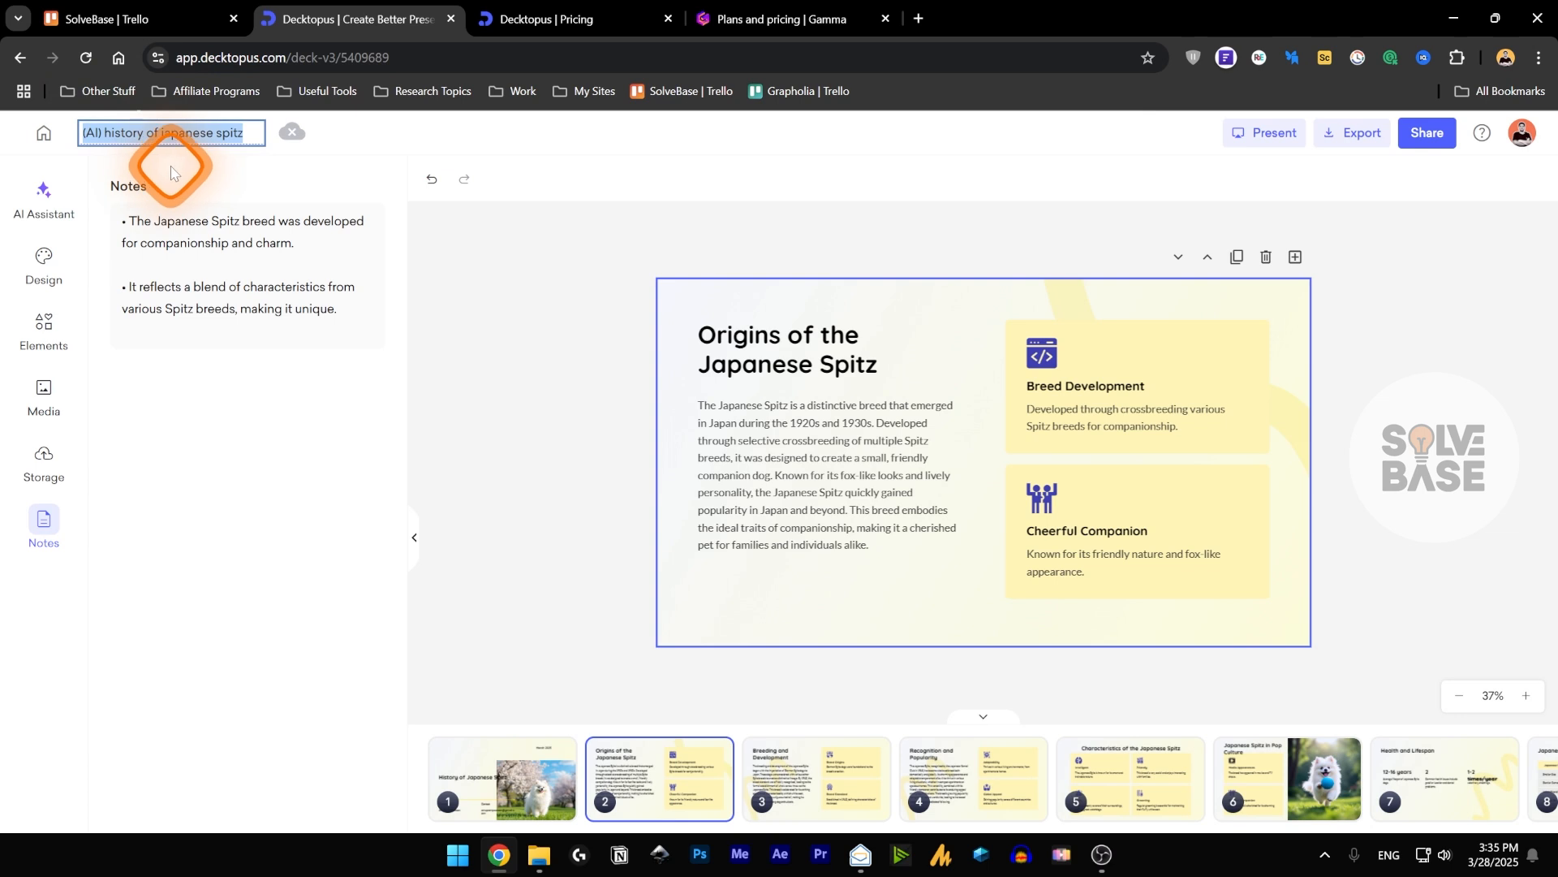
{"action": "key", "text": "BackSpace"}
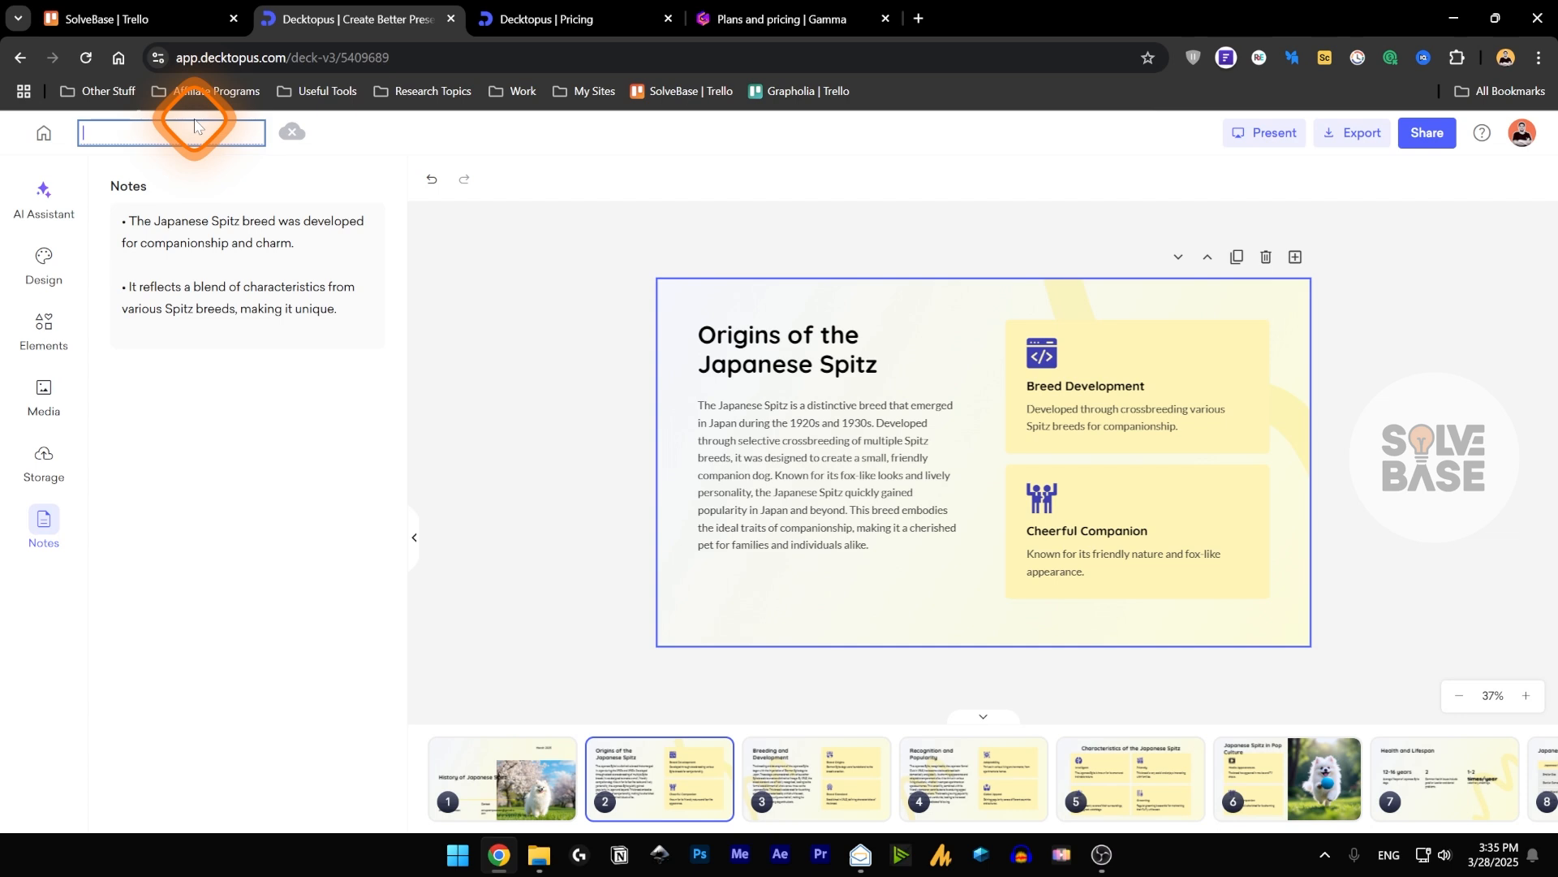
{"action": "type", "text": "Spitz"}
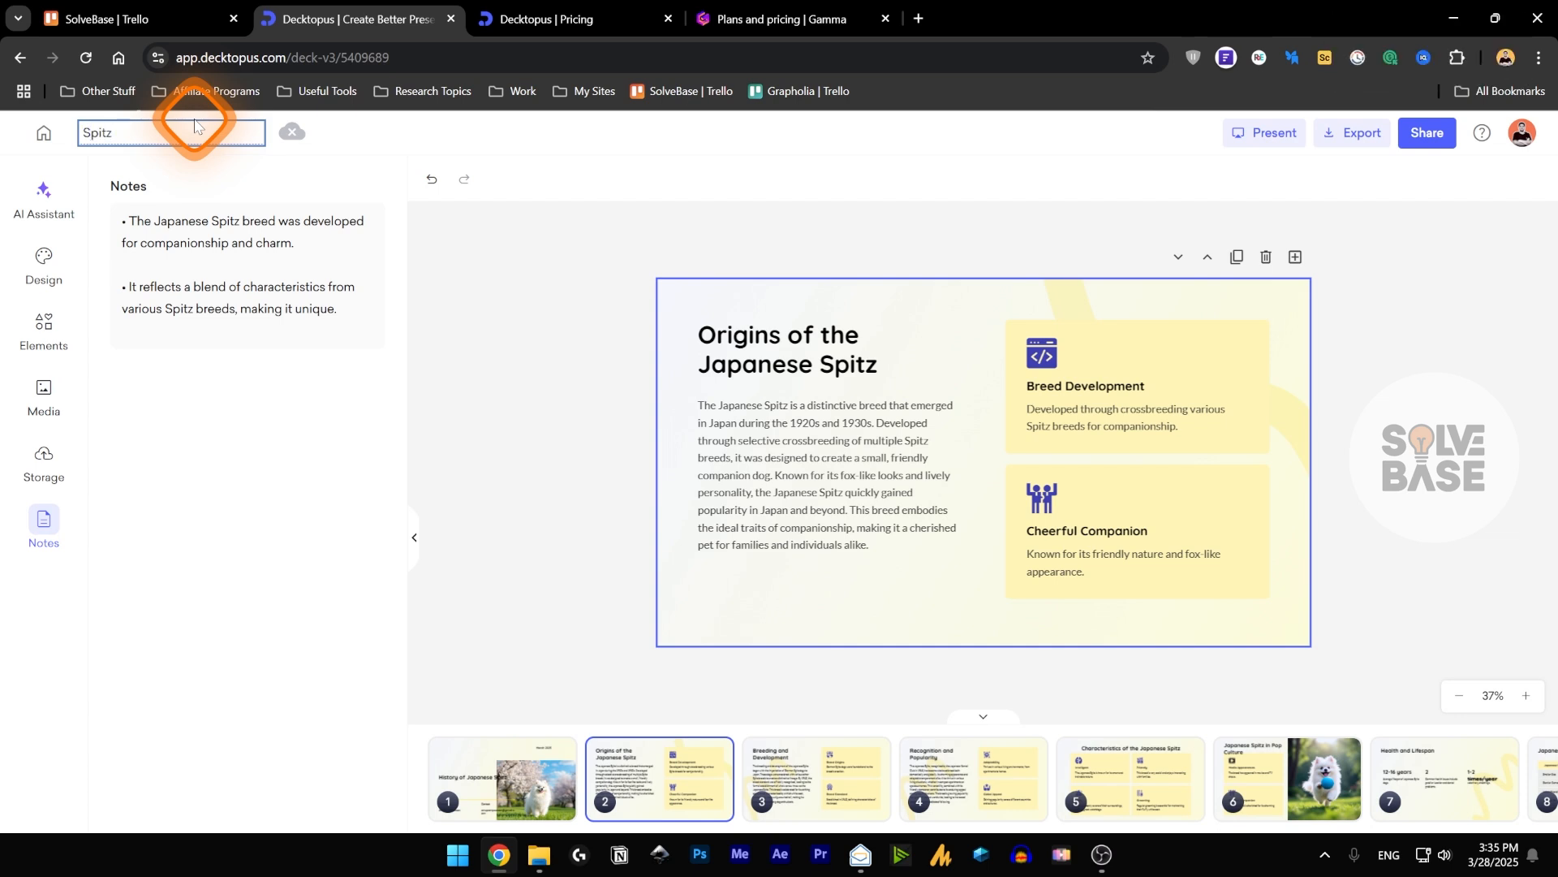
{"action": "left_click", "coordinate": [431, 148]}
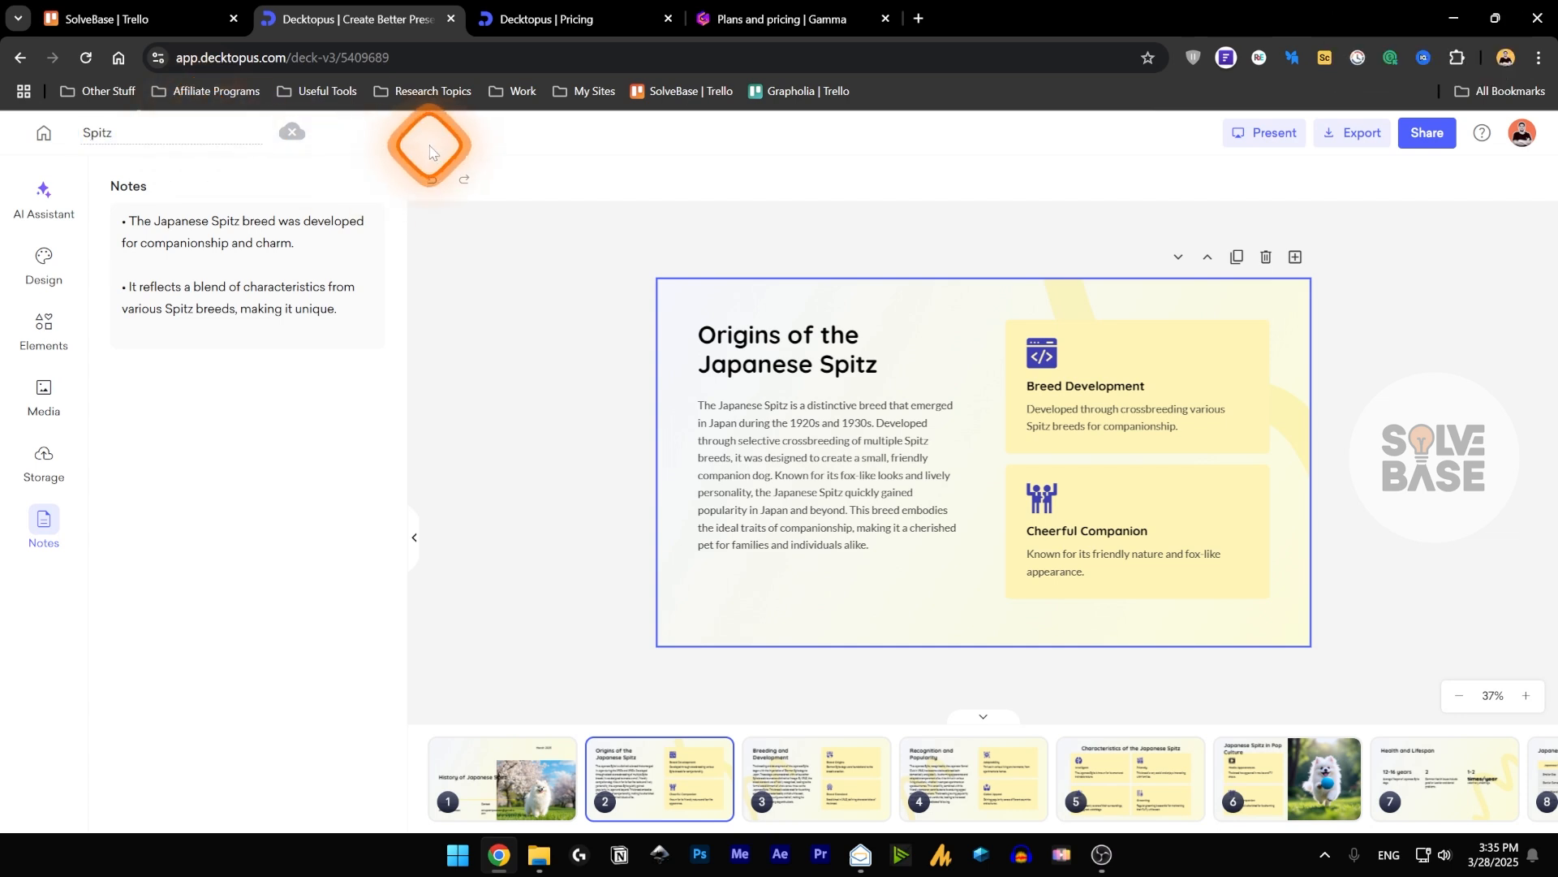
Present the deck and page back and forth through its slides as far as slide 5, and return to the editor.
{"action": "left_click", "coordinate": [1243, 142]}
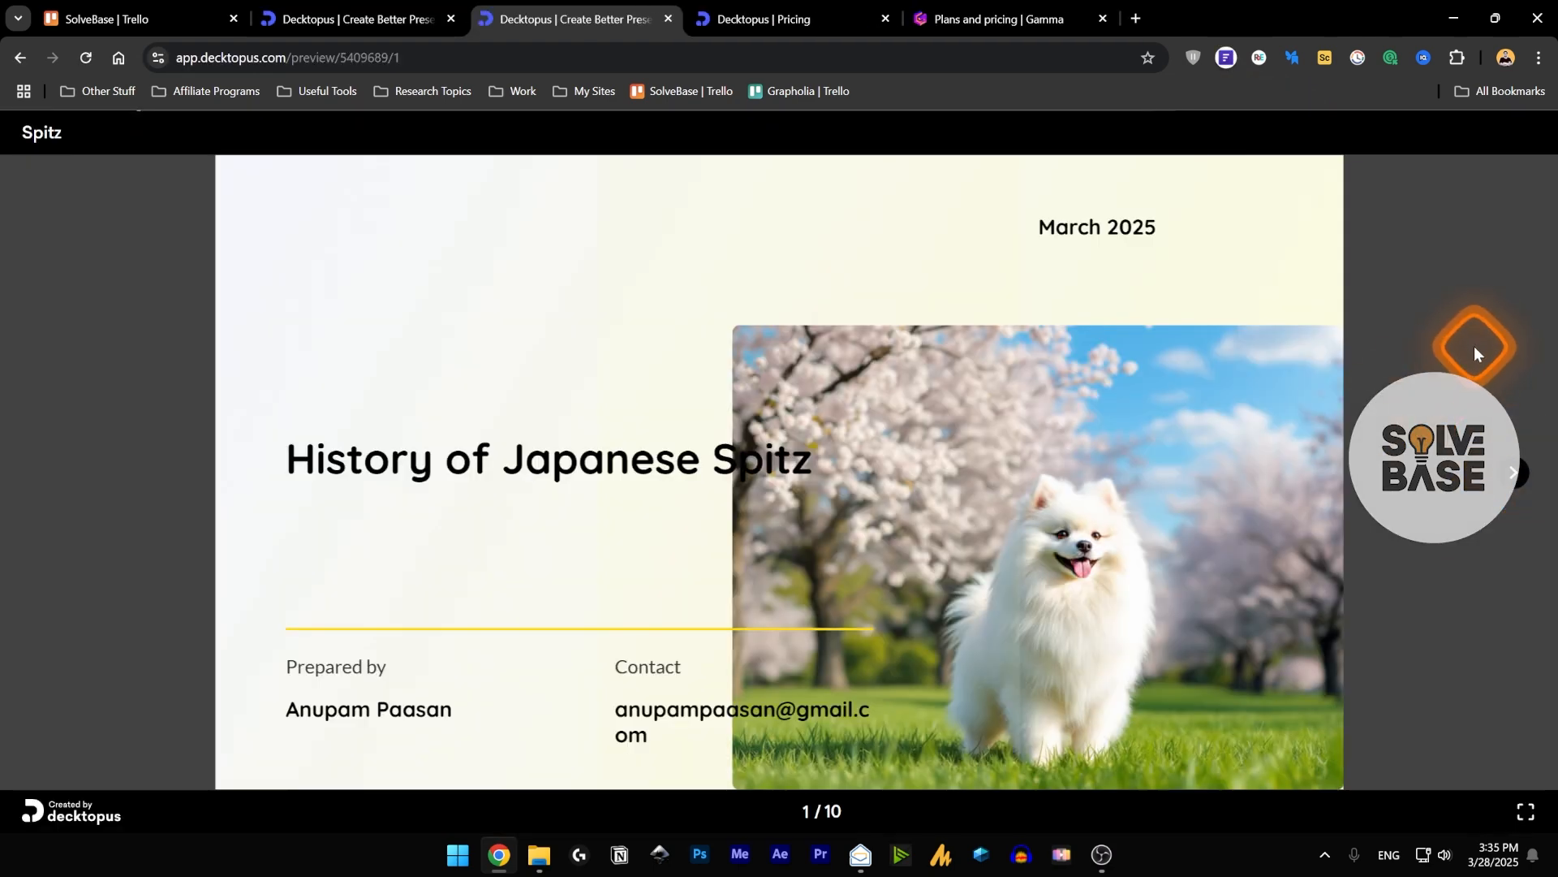
{"action": "left_click", "coordinate": [1515, 479]}
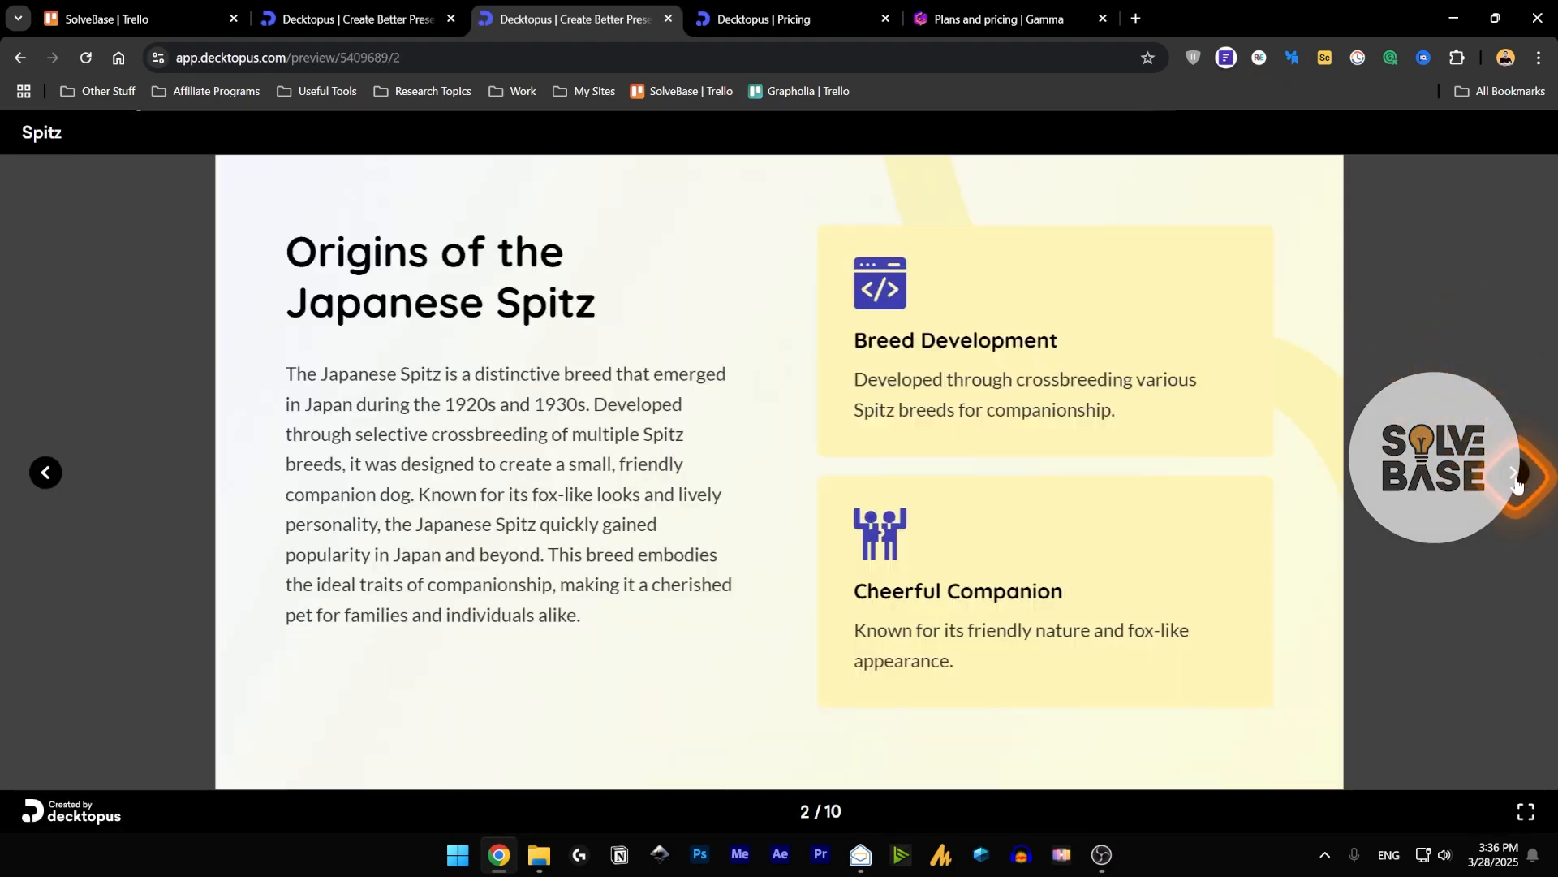
{"action": "left_click", "coordinate": [42, 481]}
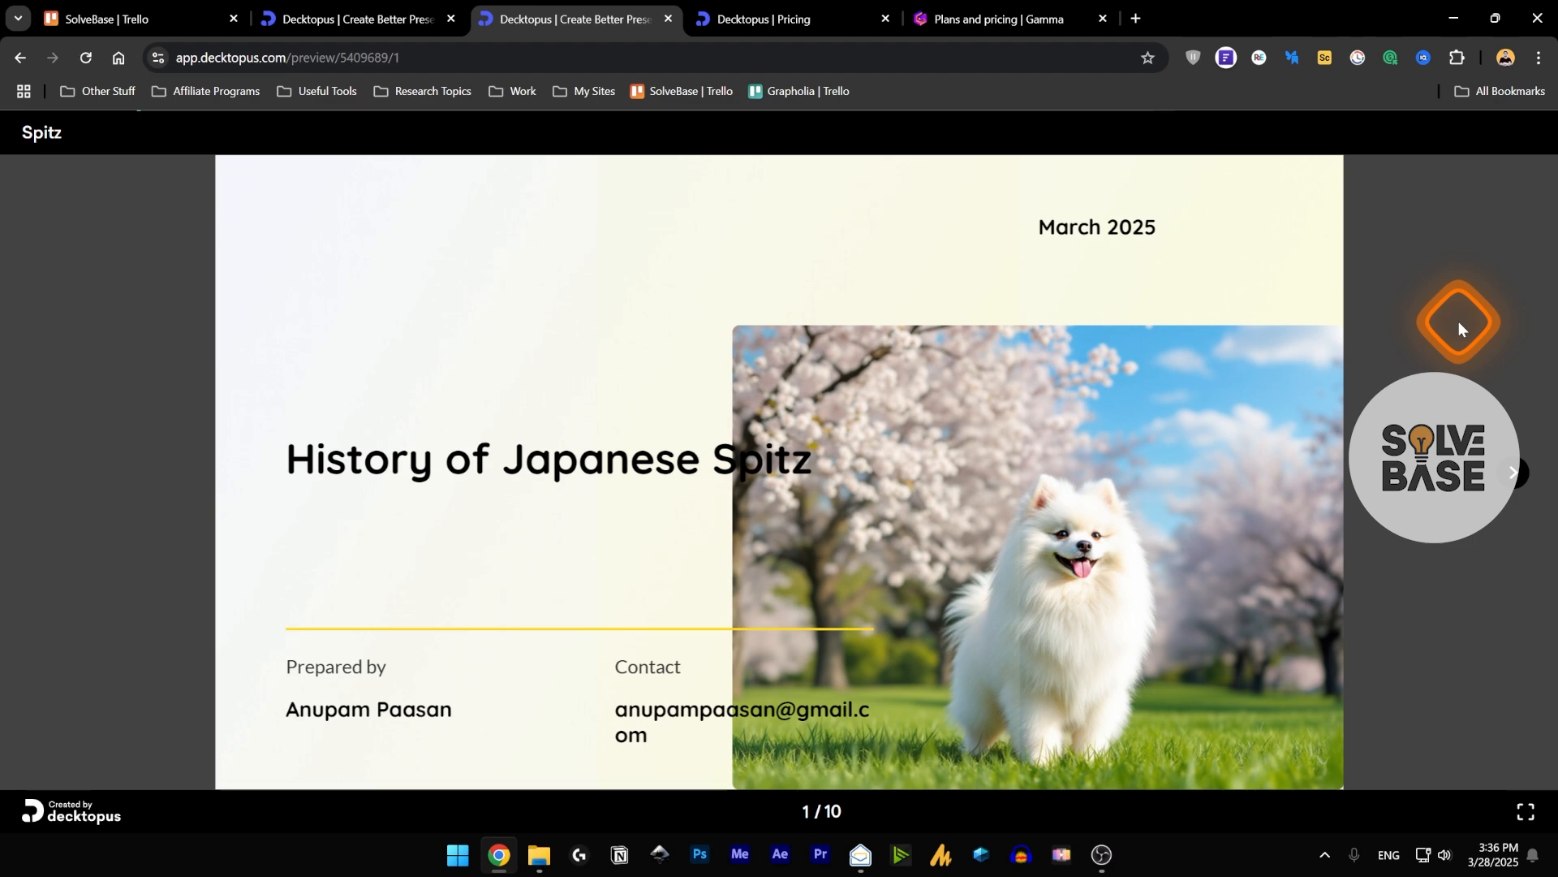
{"action": "key", "text": "Right"}
{"action": "key", "text": "Right"}
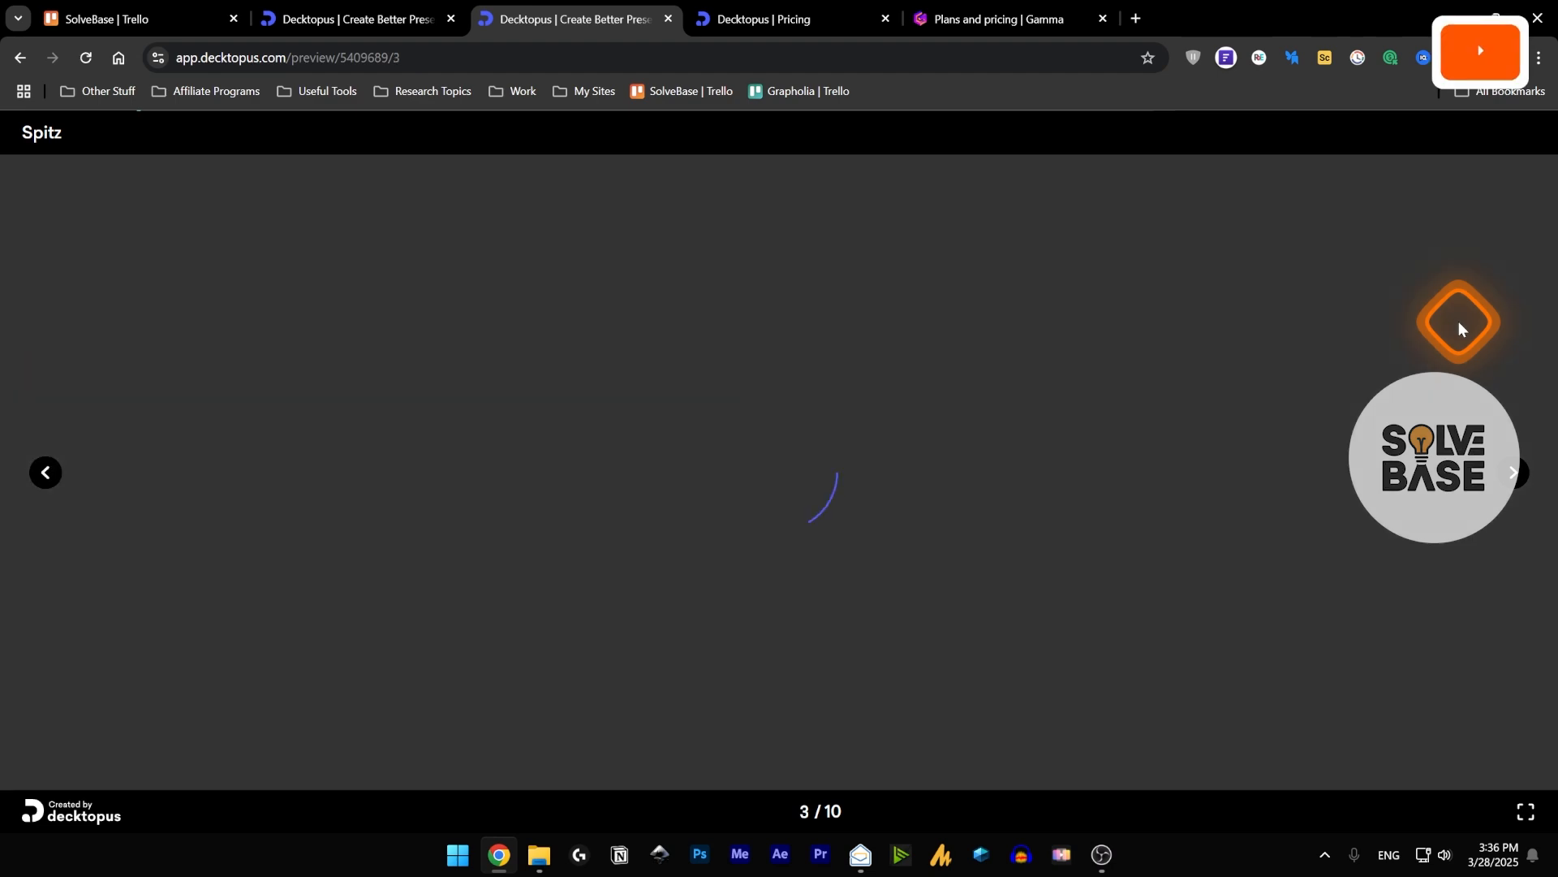
{"action": "key", "text": "Left"}
{"action": "key", "text": "Right"}
{"action": "key", "text": "Right"}
{"action": "key", "text": "Right"}
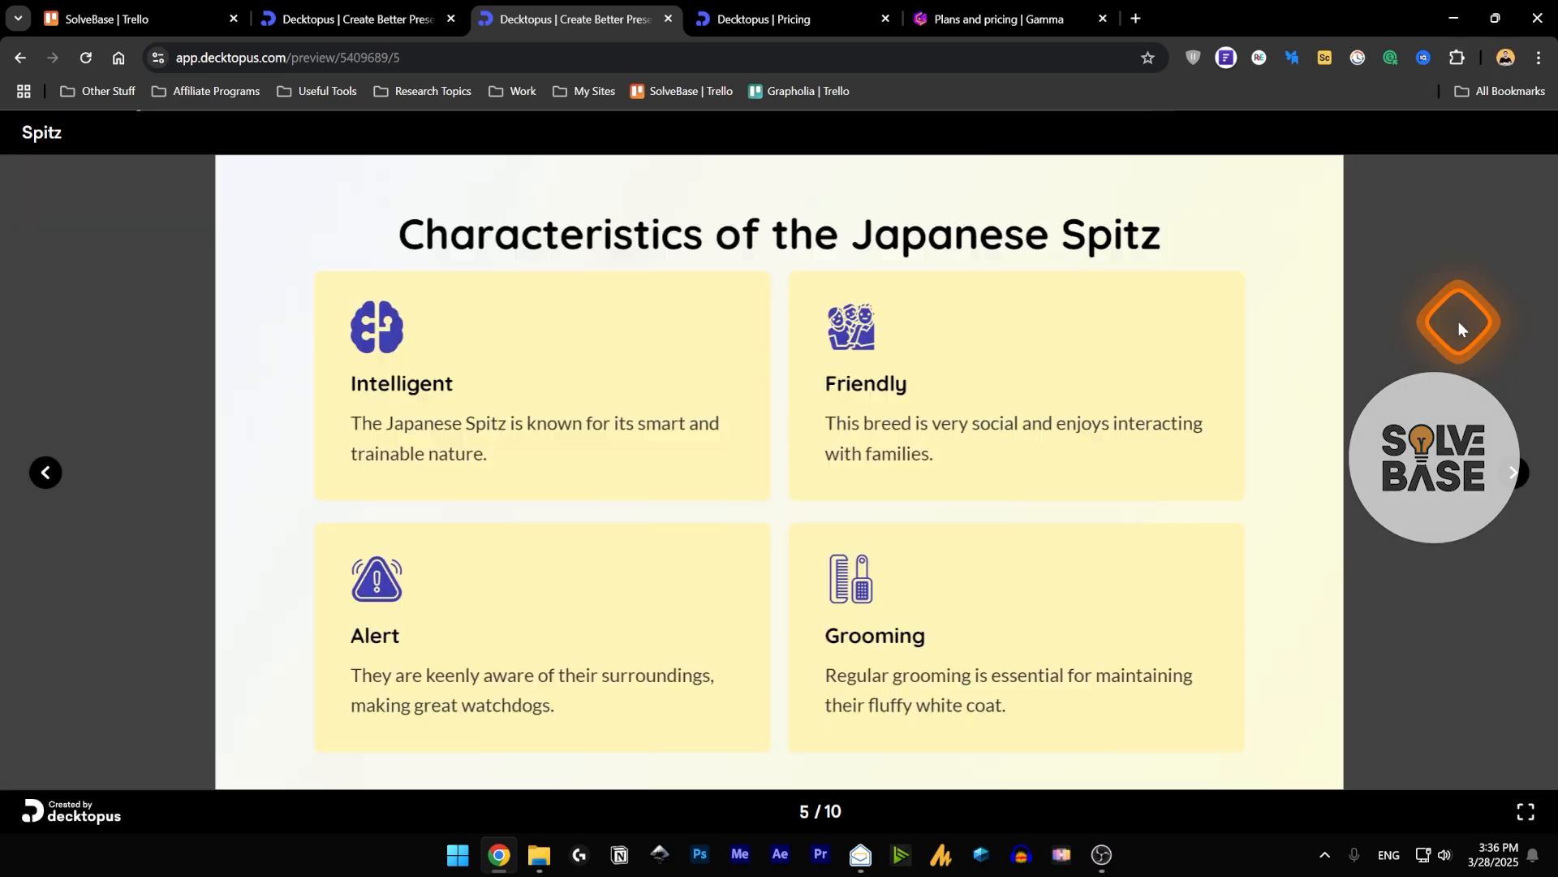
{"action": "key", "text": "Escape"}
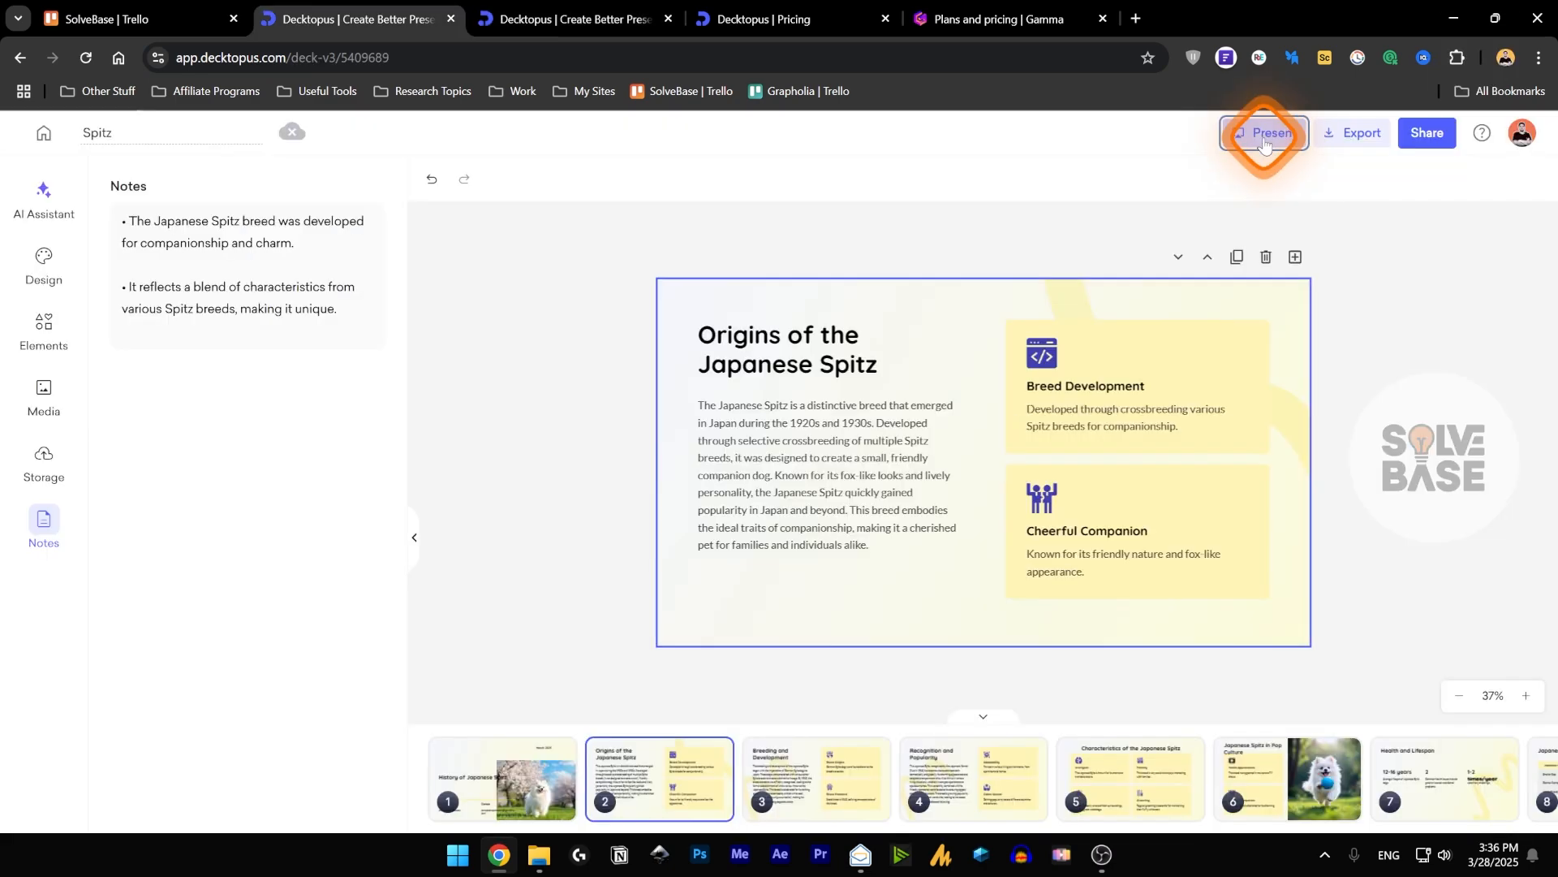
Look through the file formats available for exporting the presentation.
{"action": "left_click", "coordinate": [1359, 134]}
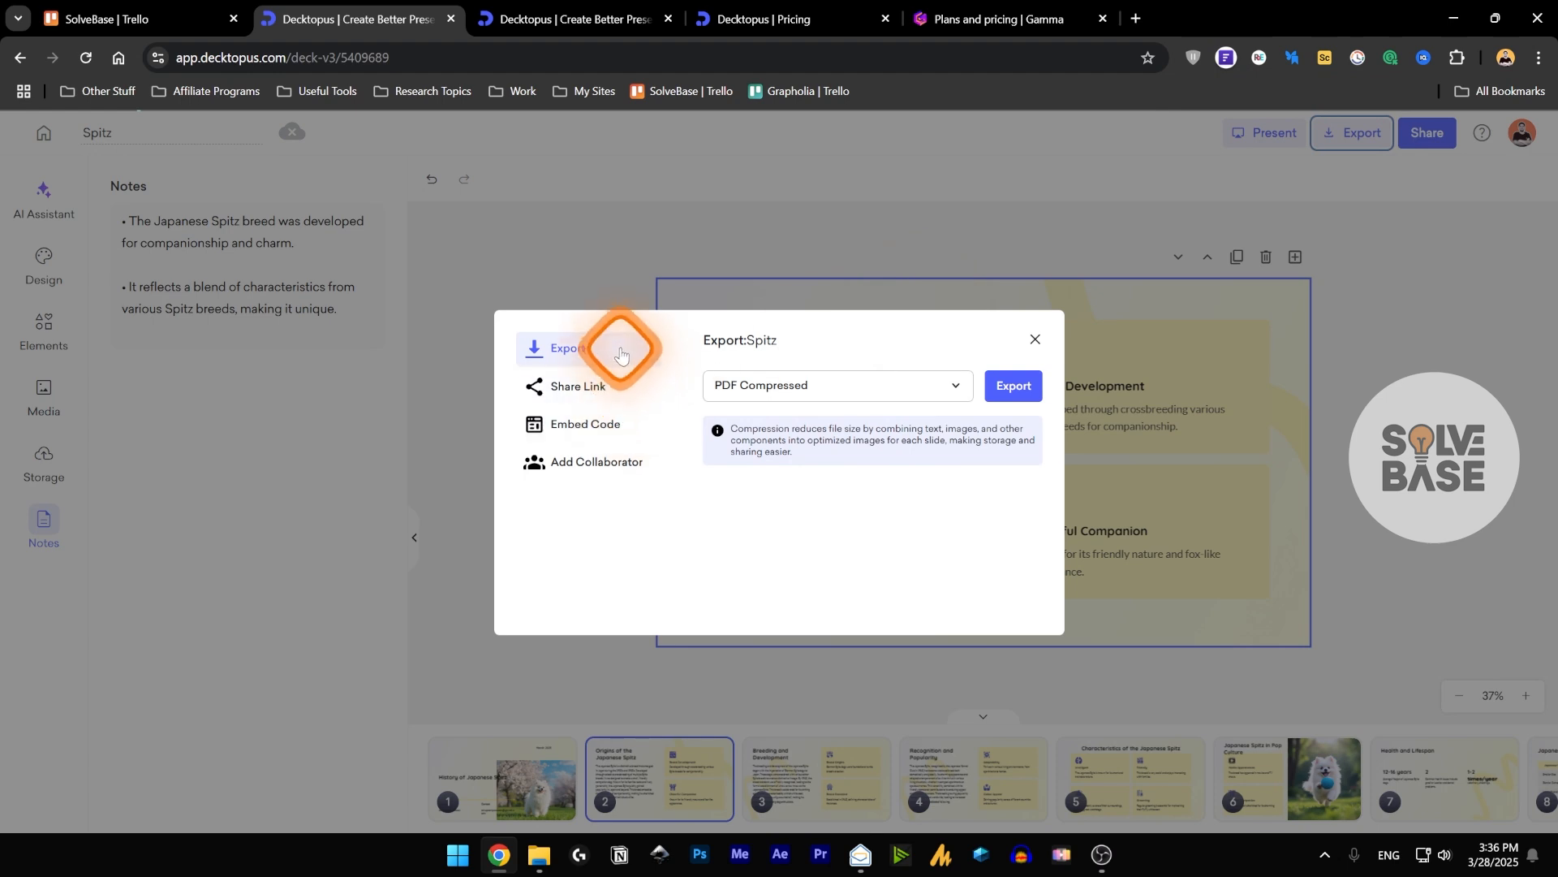
{"action": "left_click", "coordinate": [844, 383]}
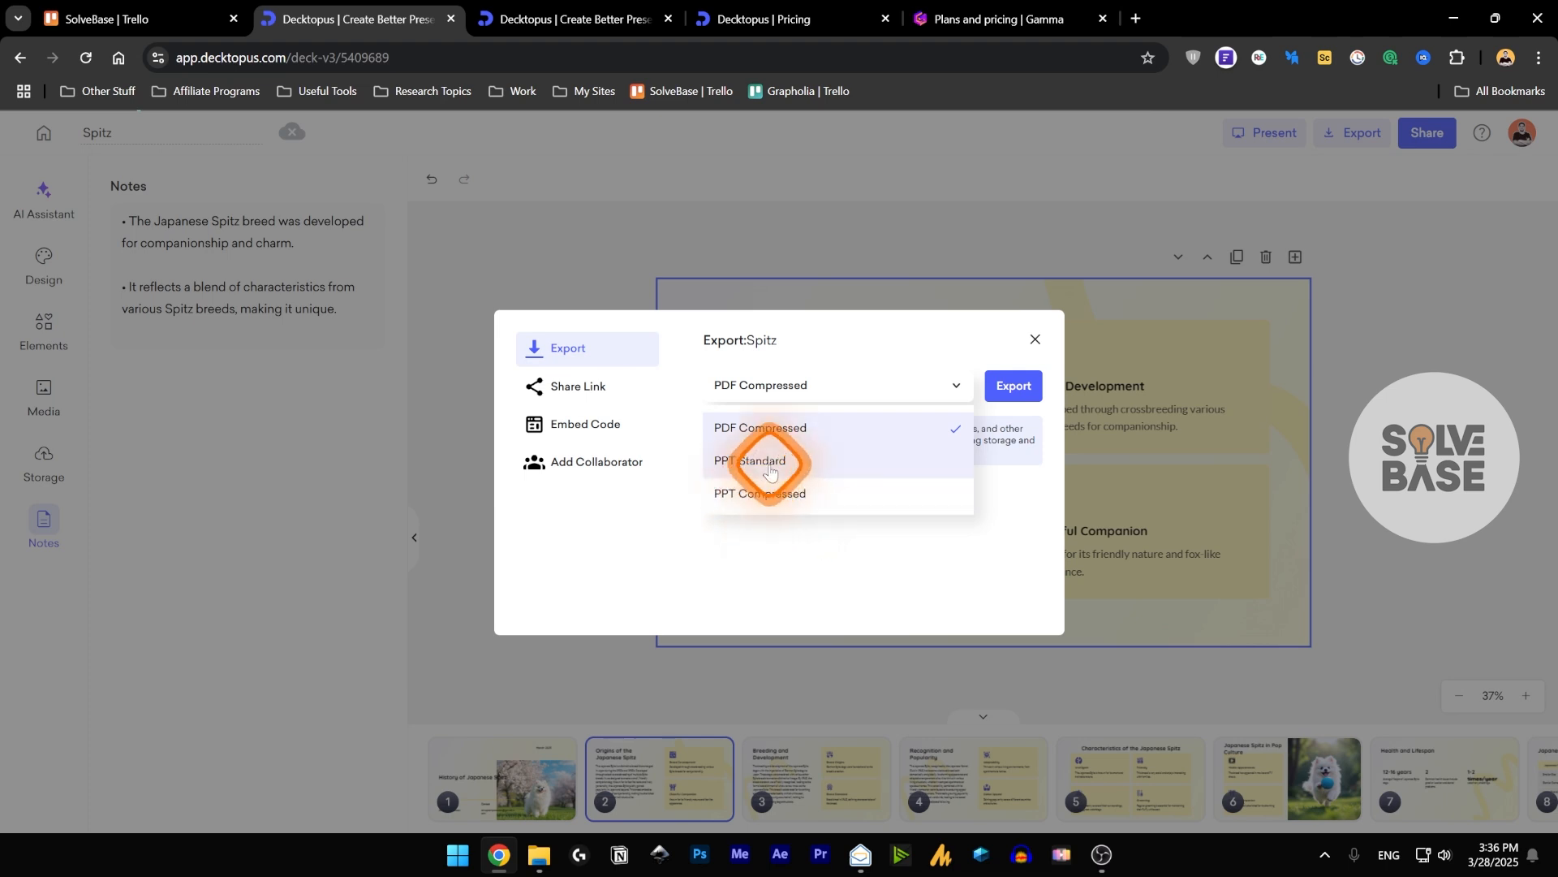
{"action": "left_click", "coordinate": [851, 388]}
Review the share link settings and the custom domain connection, and check the Business plan on the Decktopus pricing page.
{"action": "left_click", "coordinate": [588, 386]}
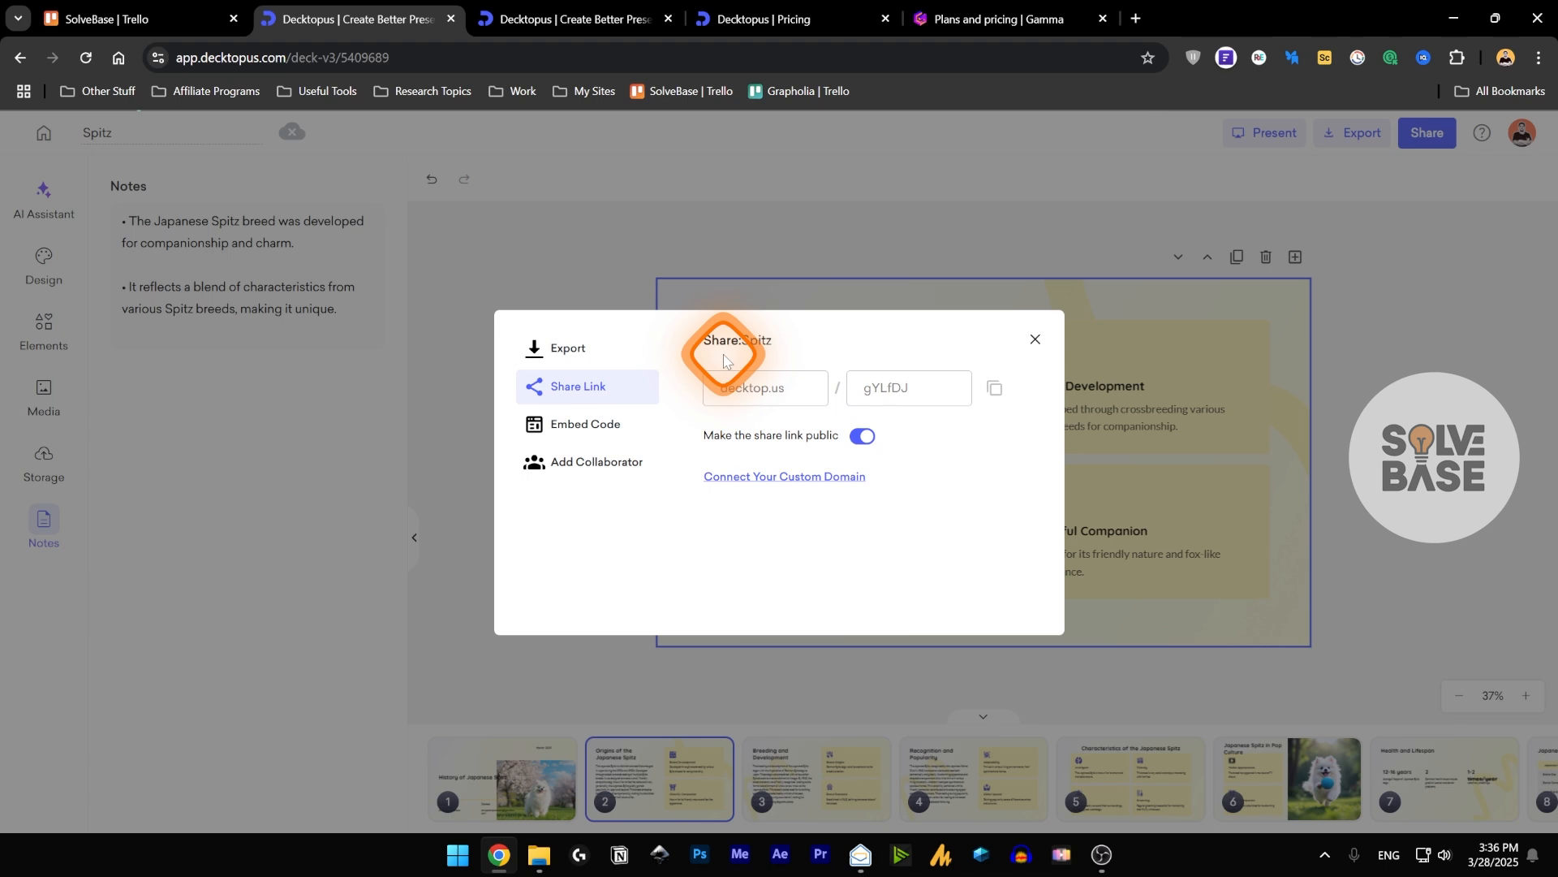
{"action": "left_click", "coordinate": [878, 440]}
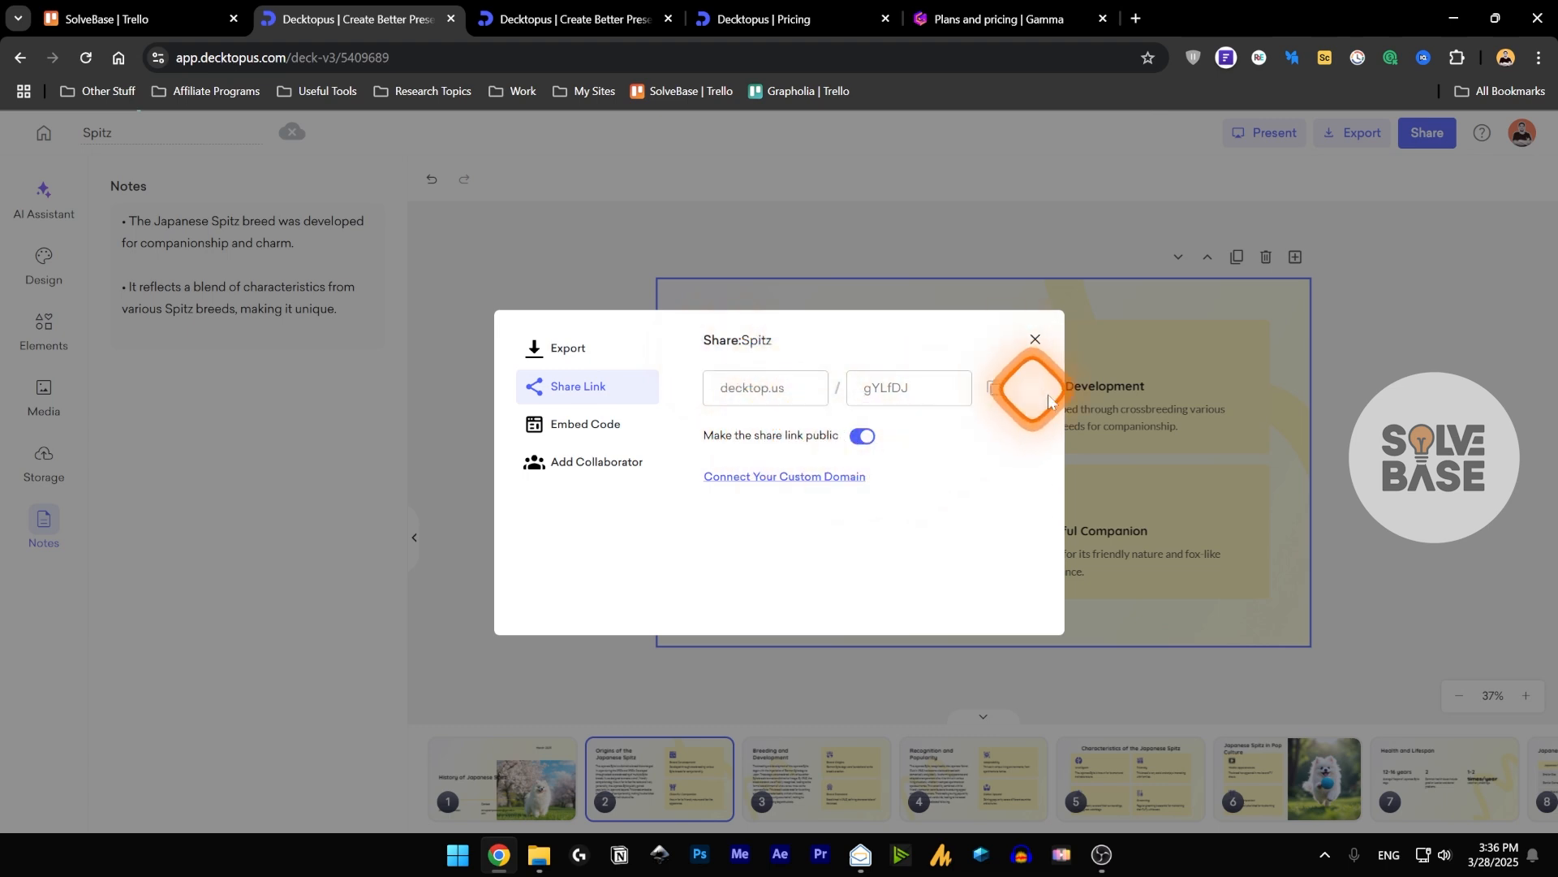
{"action": "left_click", "coordinate": [793, 478]}
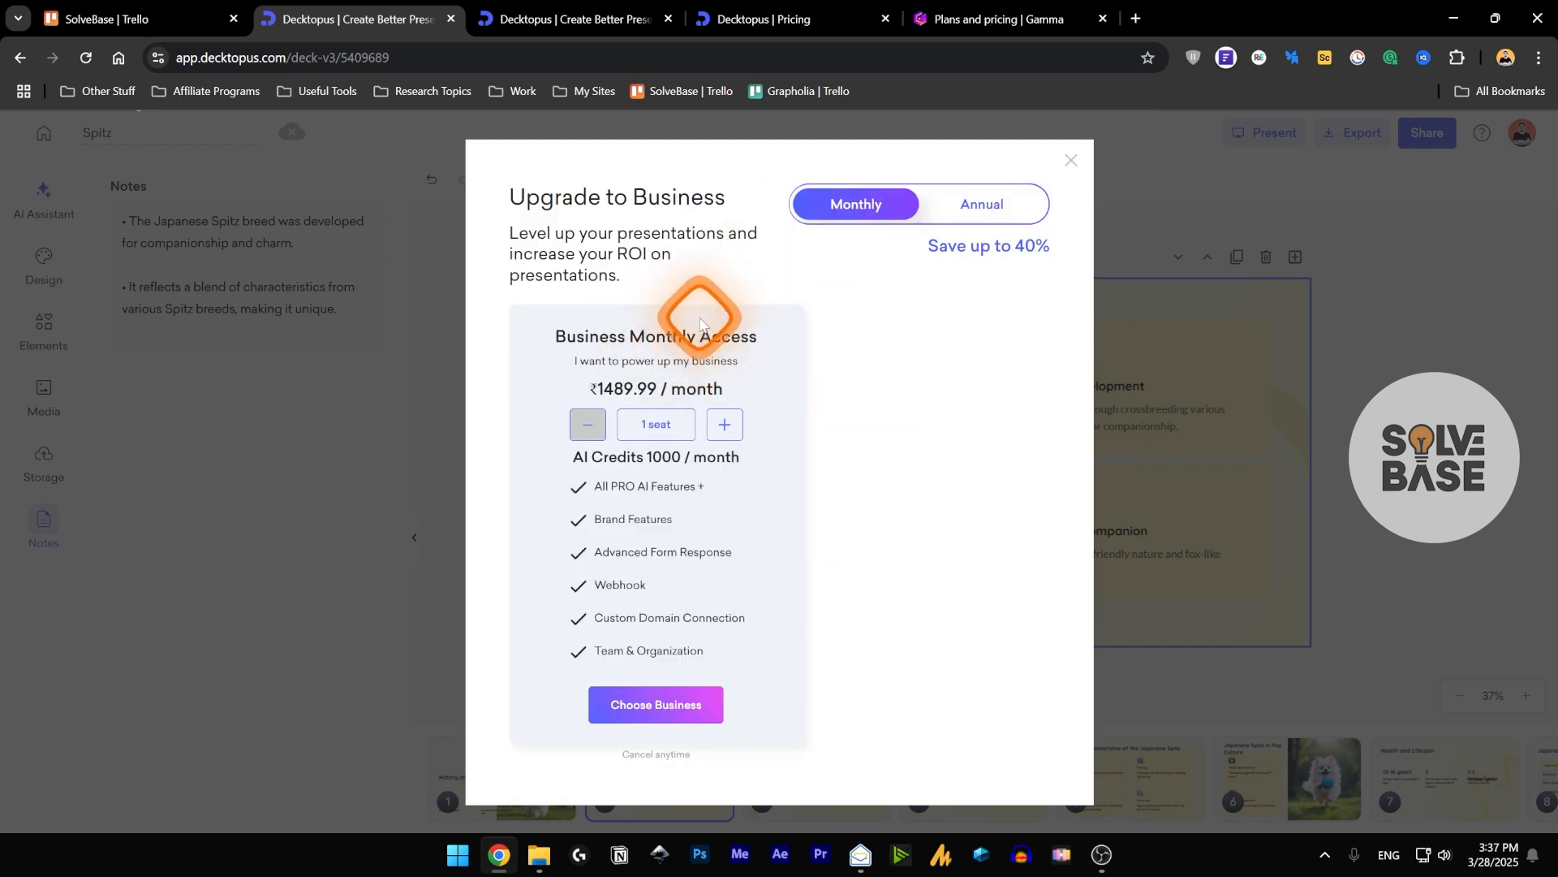
{"action": "left_click", "coordinate": [734, 20]}
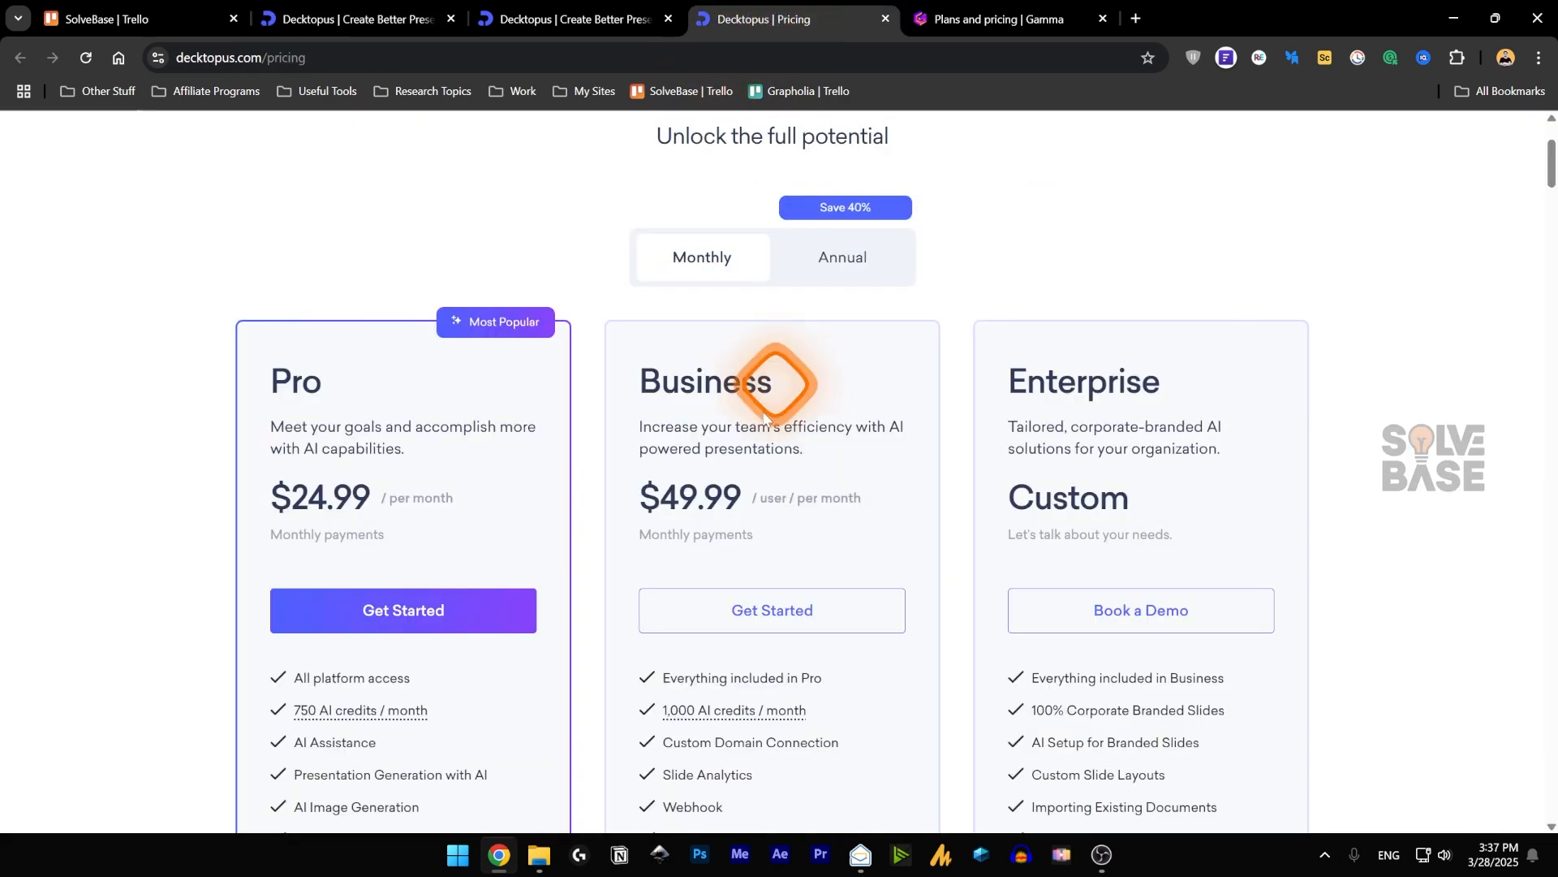
{"action": "left_click", "coordinate": [430, 20]}
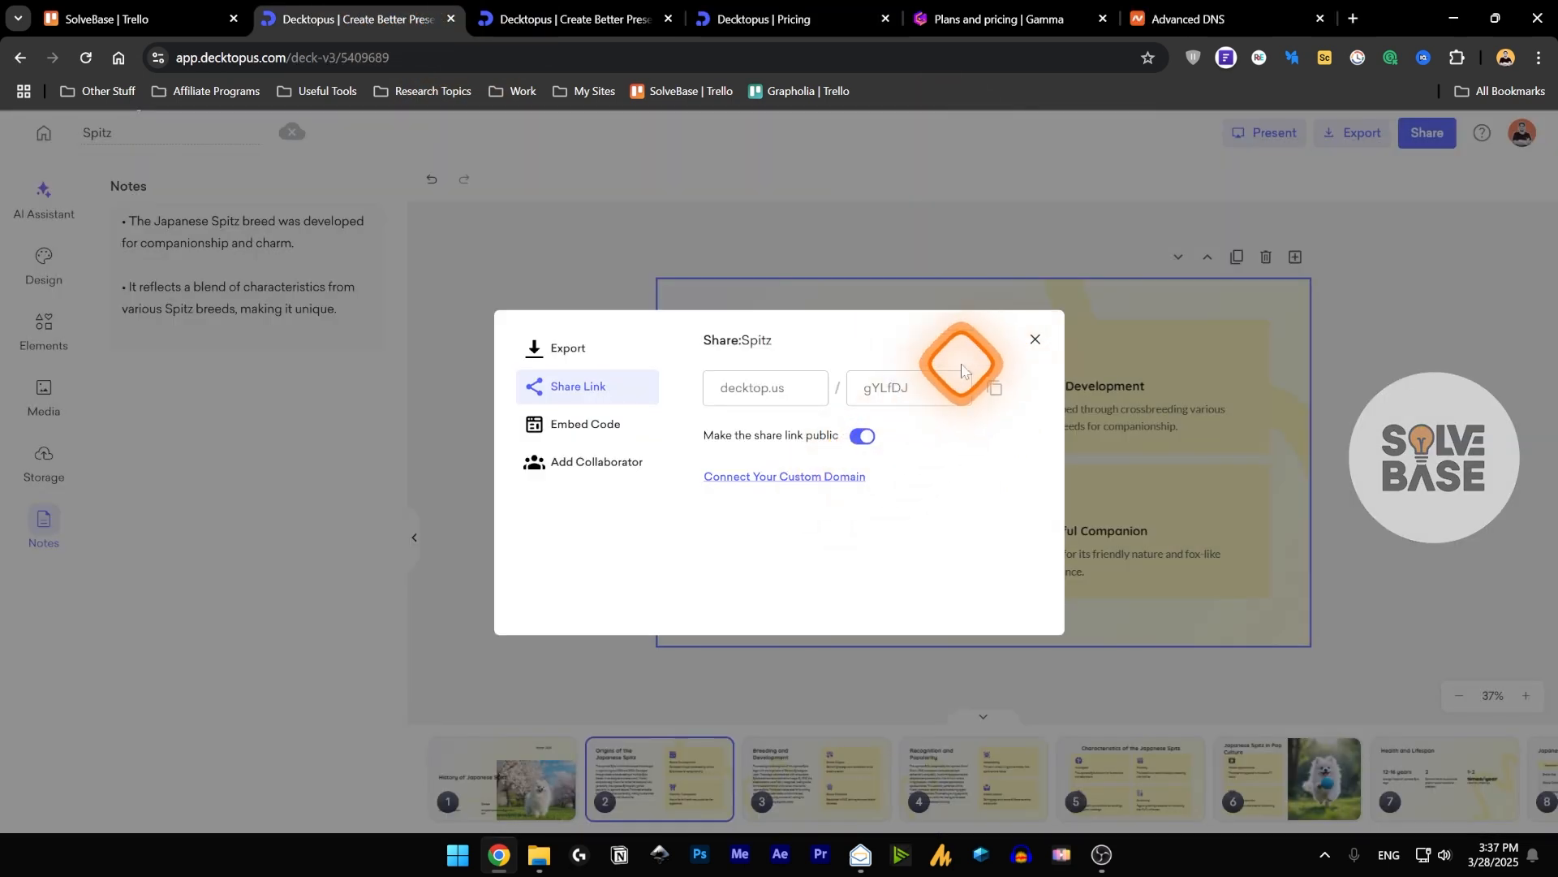
Switch to Namecheap and open the management page of a domain from the domain list.
{"action": "left_click", "coordinate": [1190, 9]}
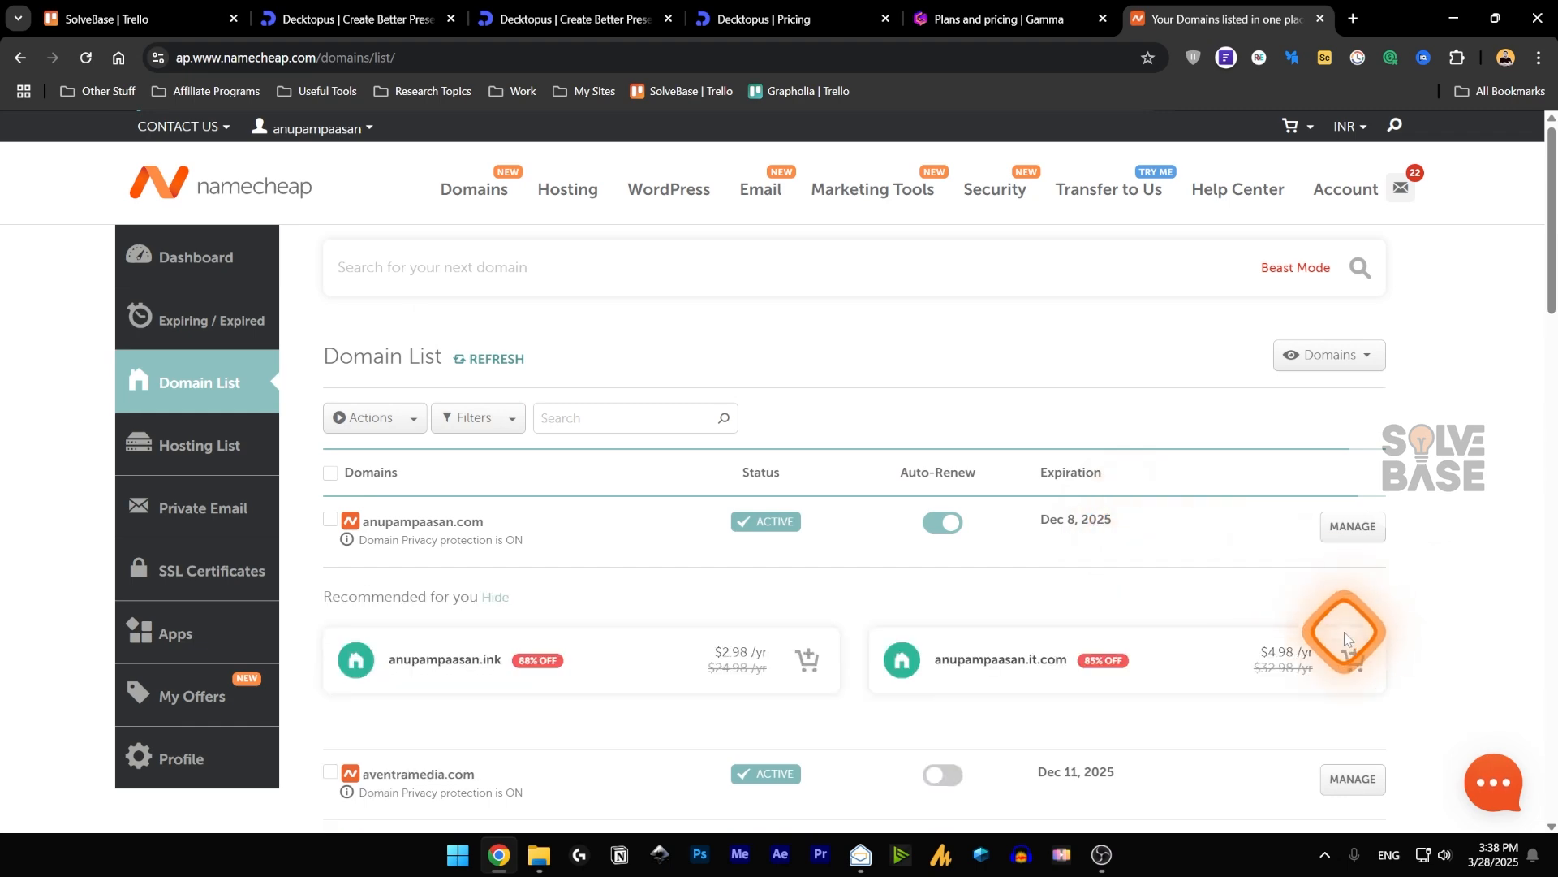
{"action": "scroll", "coordinate": [1344, 634], "scroll_direction": "down", "scroll_amount": 2}
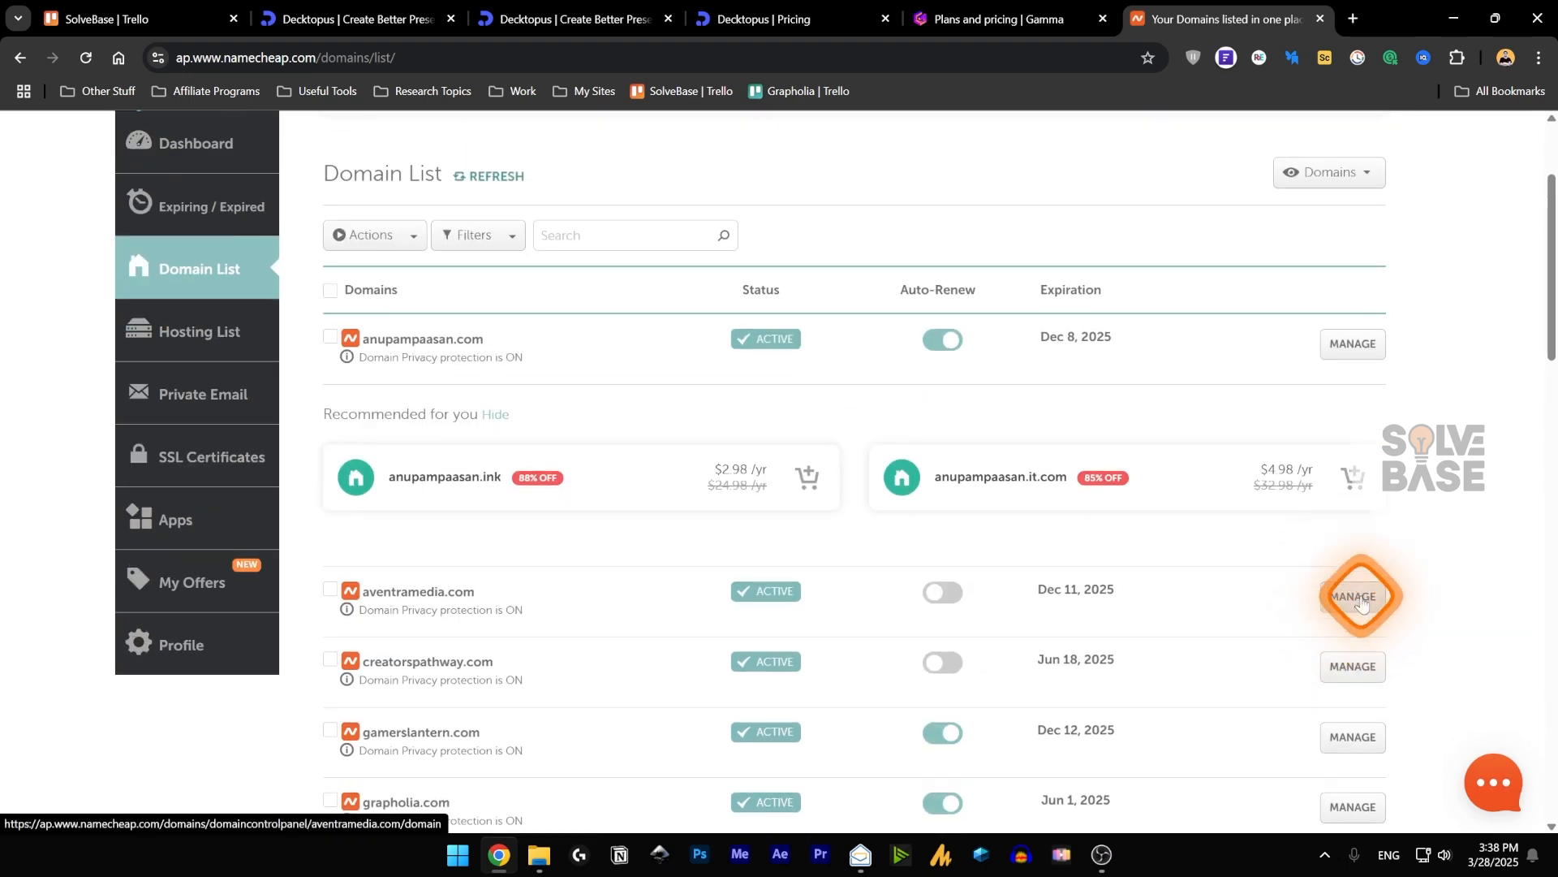
{"action": "left_click", "coordinate": [1354, 598]}
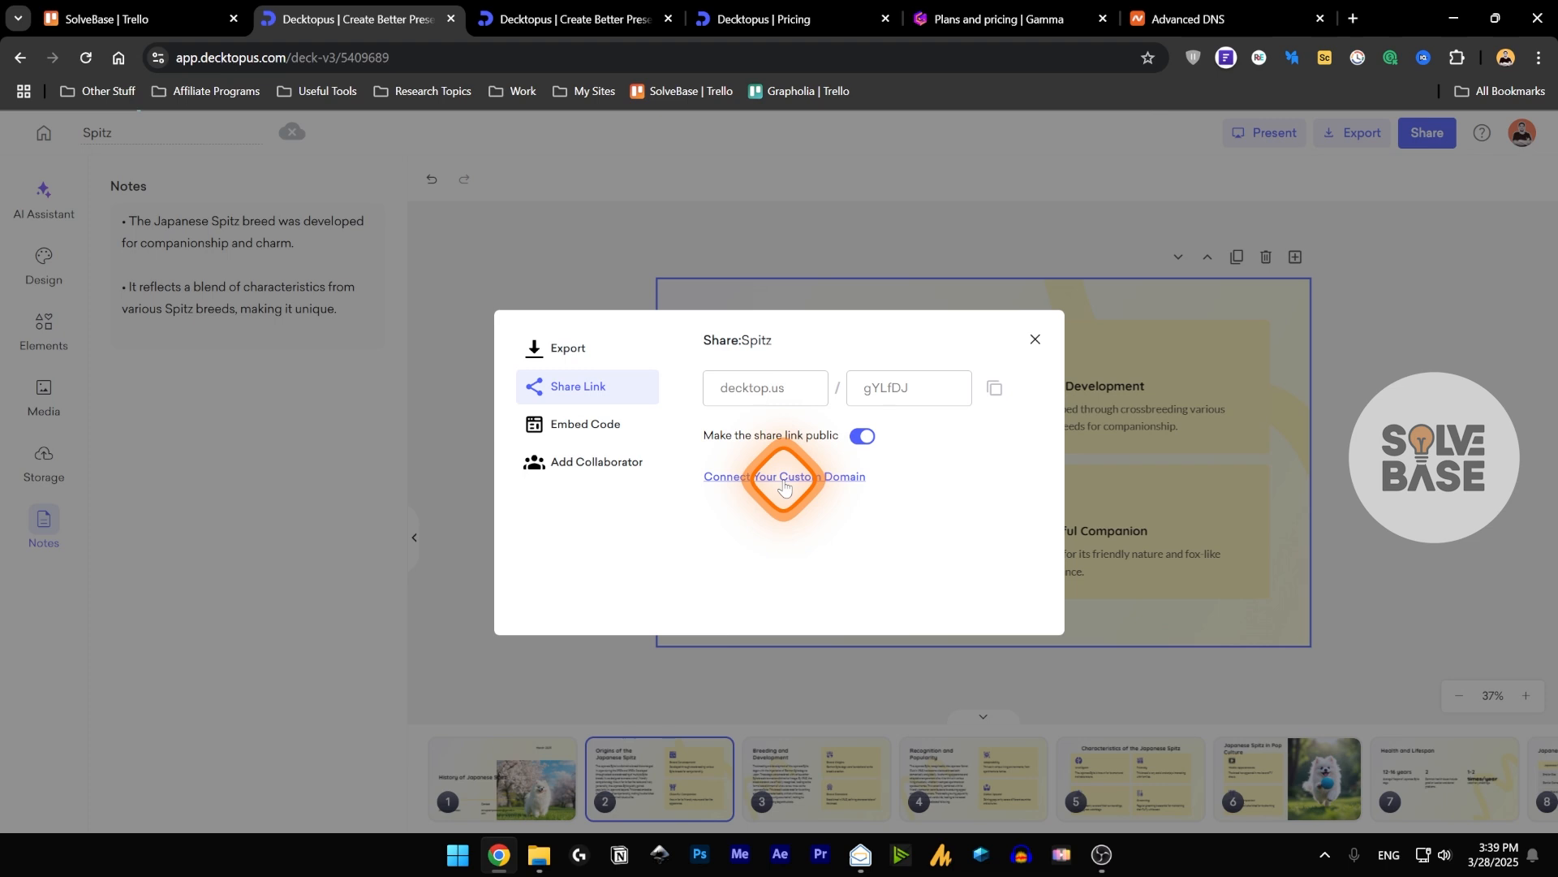
Start a new host record in the Namecheap DNS settings of shopifybasics.co, look through the record types and fields, and discard it.
{"action": "left_click", "coordinate": [1233, 21]}
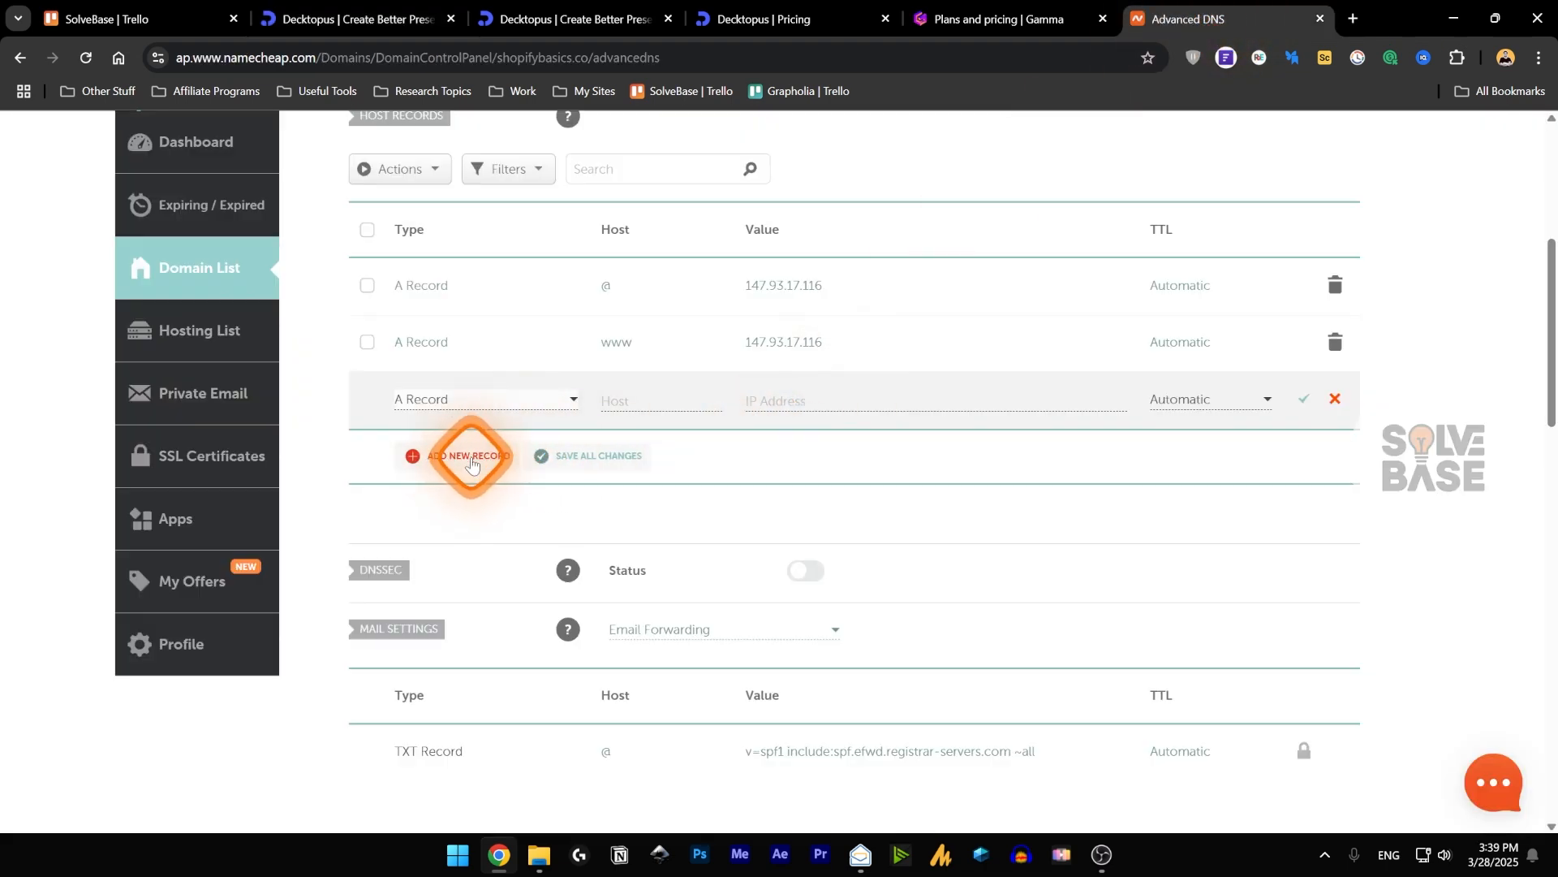
{"action": "left_click", "coordinate": [512, 400]}
{"action": "left_click_drag", "start_coordinate": [569, 445], "coordinate": [564, 507]}
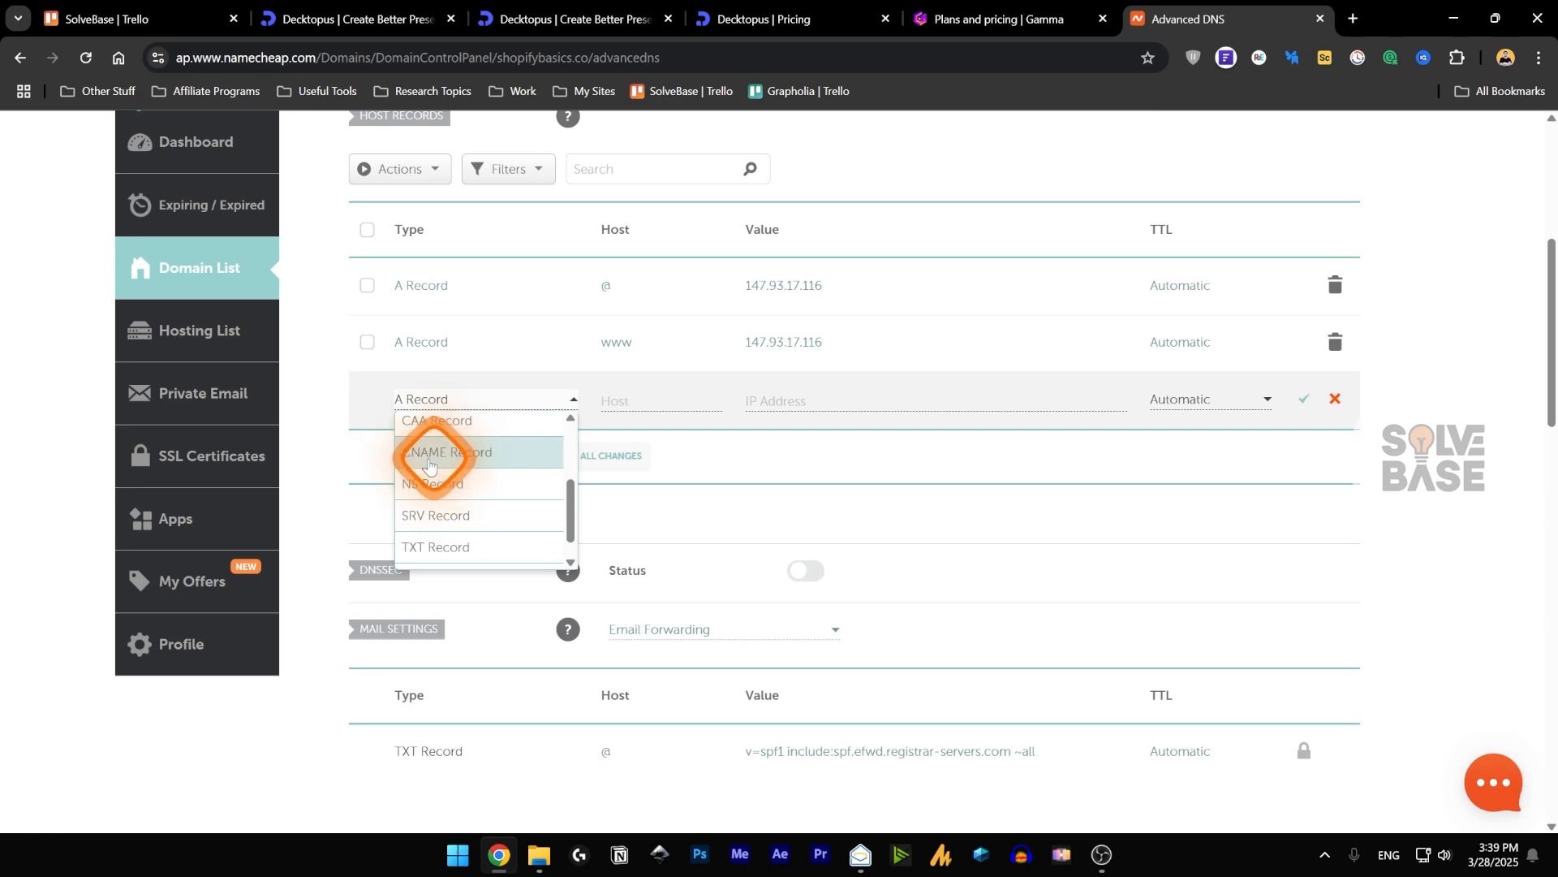
{"action": "left_click_drag", "start_coordinate": [571, 502], "coordinate": [583, 425]}
{"action": "left_click", "coordinate": [613, 400]}
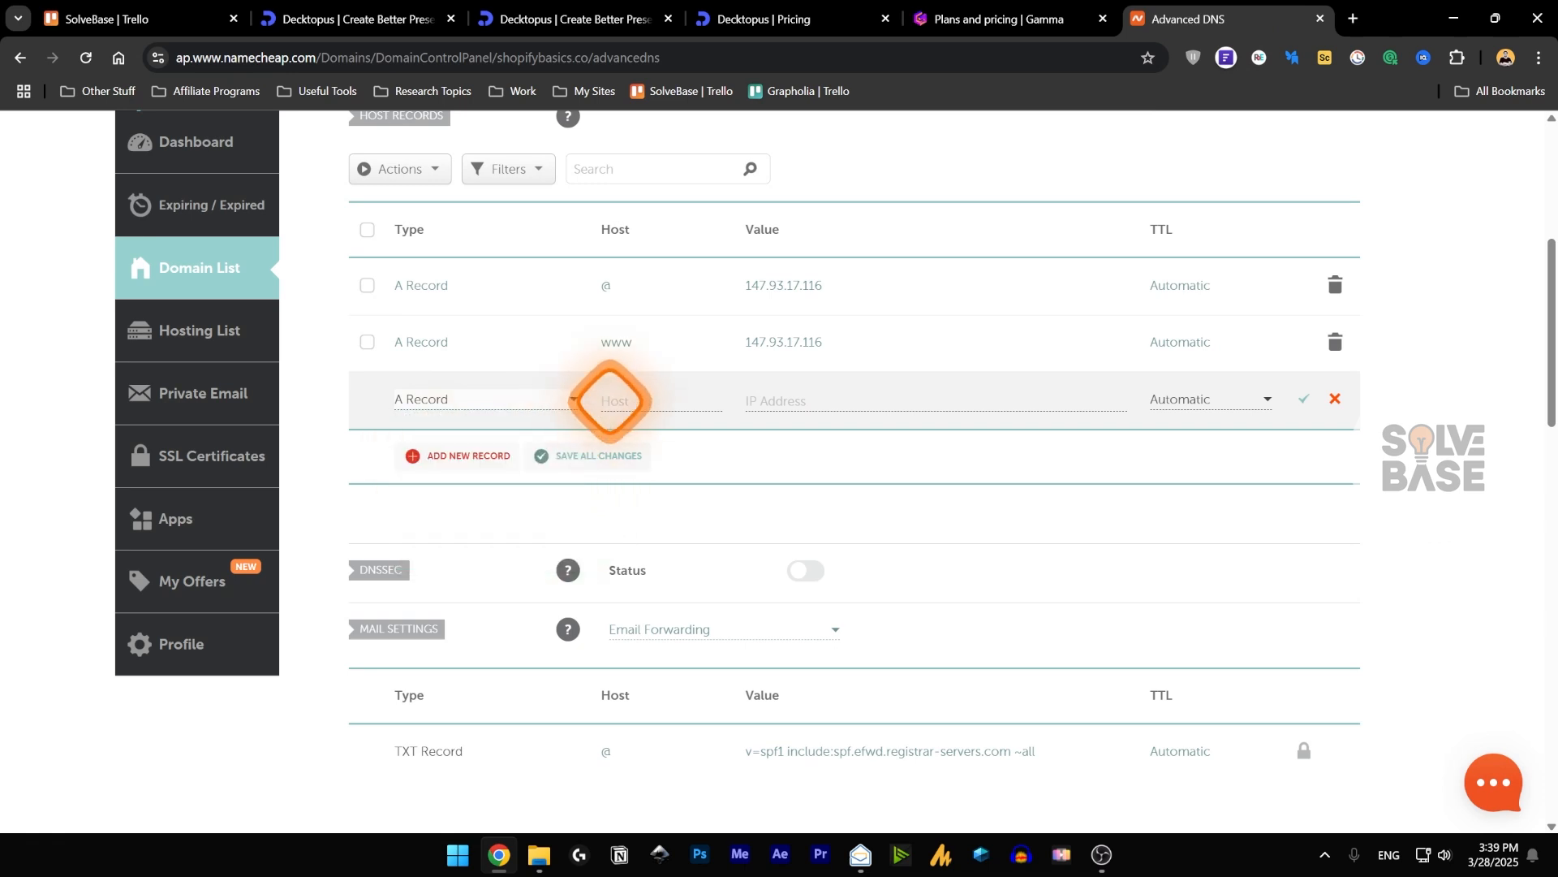
{"action": "left_click", "coordinate": [631, 400]}
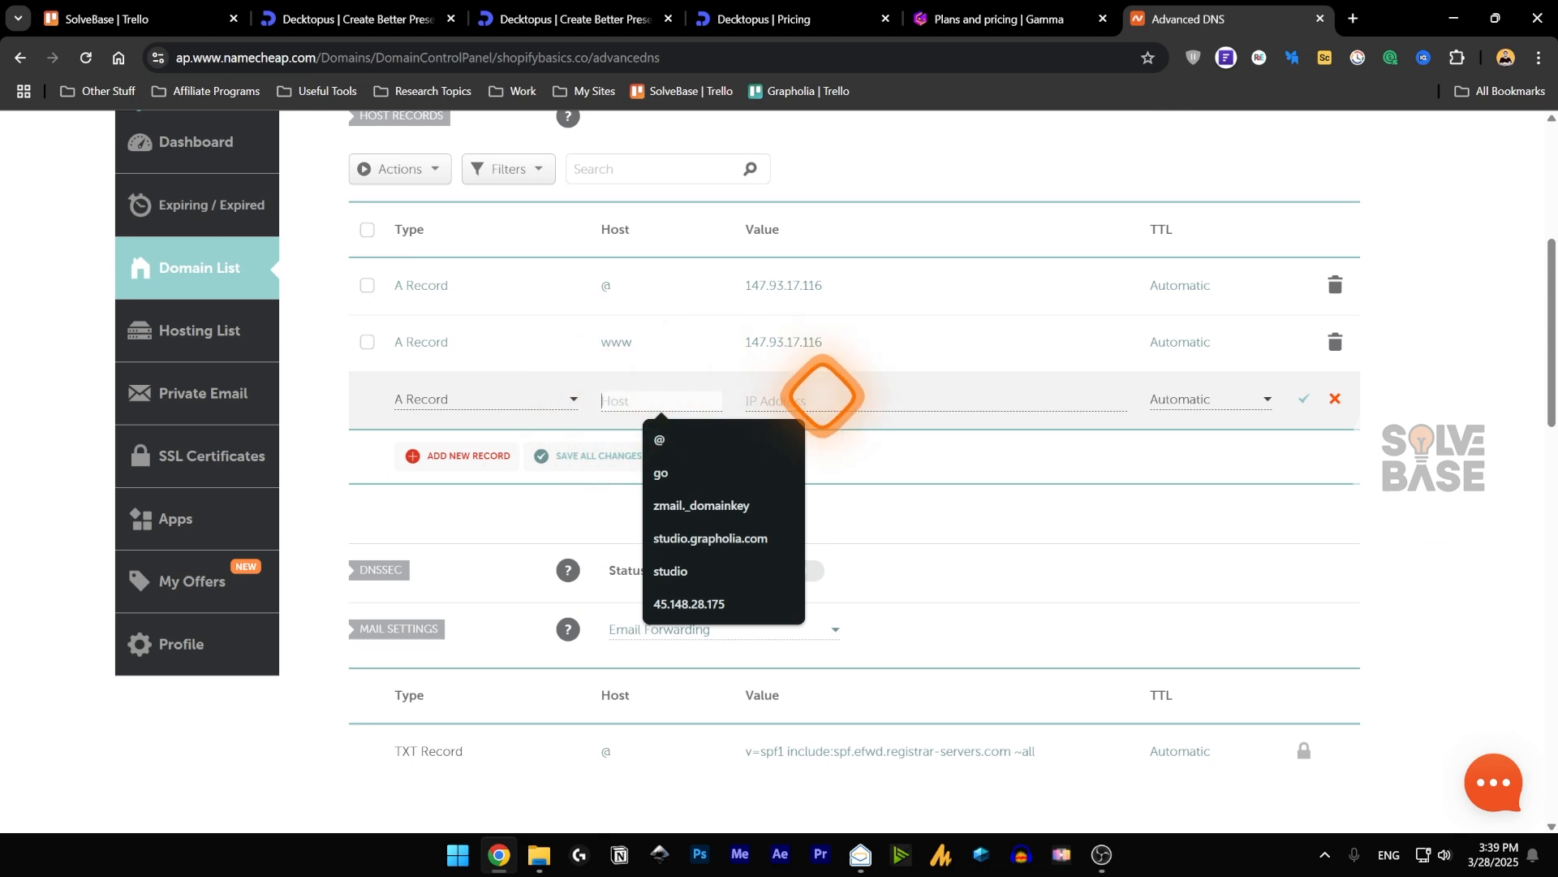
{"action": "left_click", "coordinate": [821, 398]}
{"action": "left_click", "coordinate": [1192, 476]}
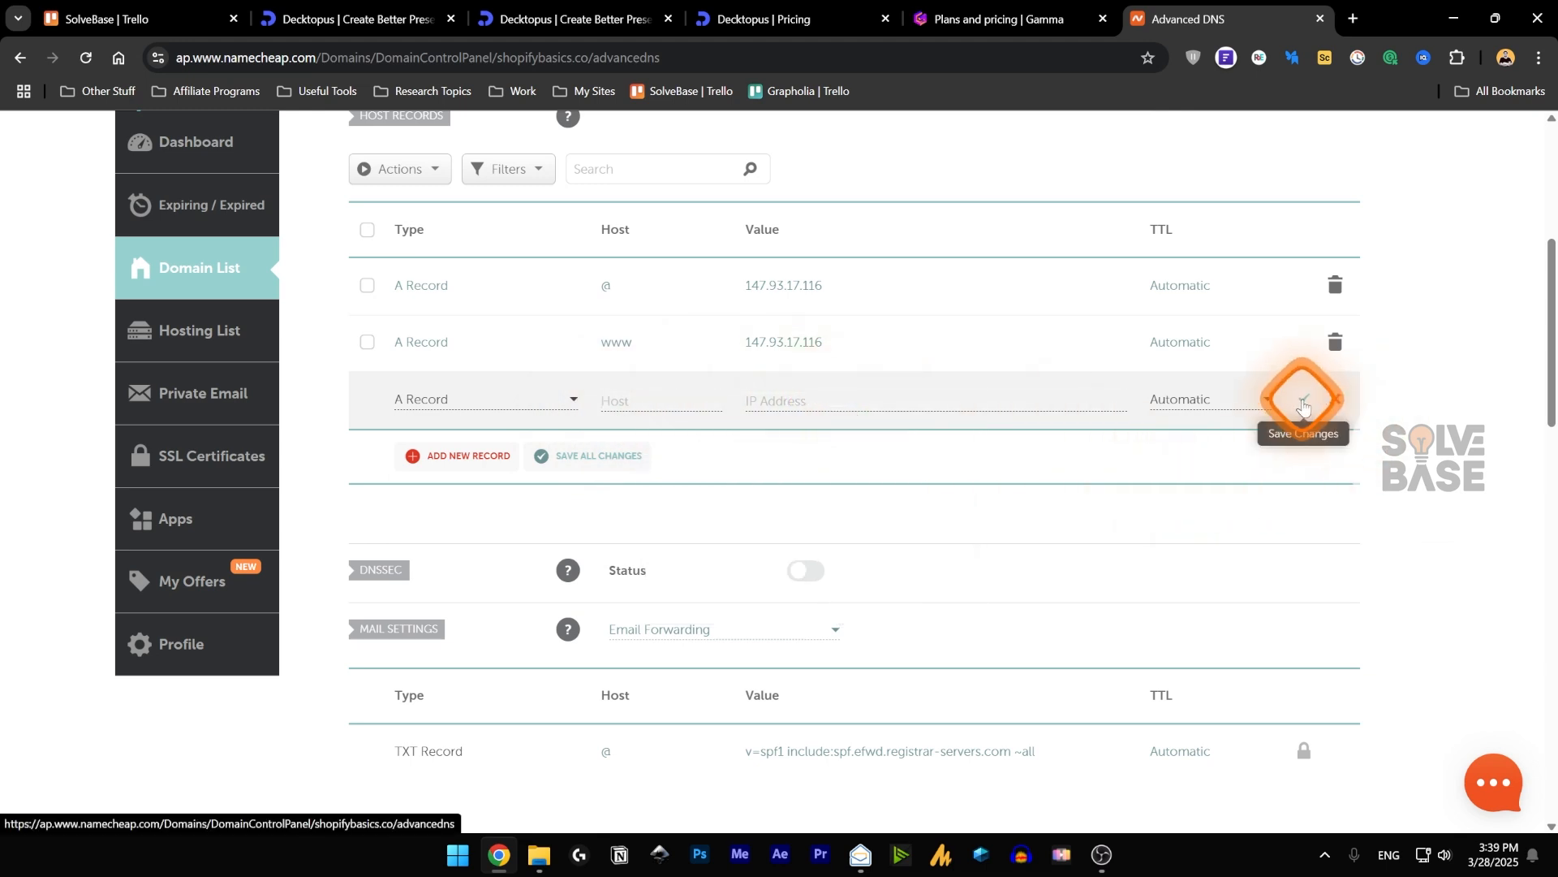
{"action": "left_click", "coordinate": [1335, 398]}
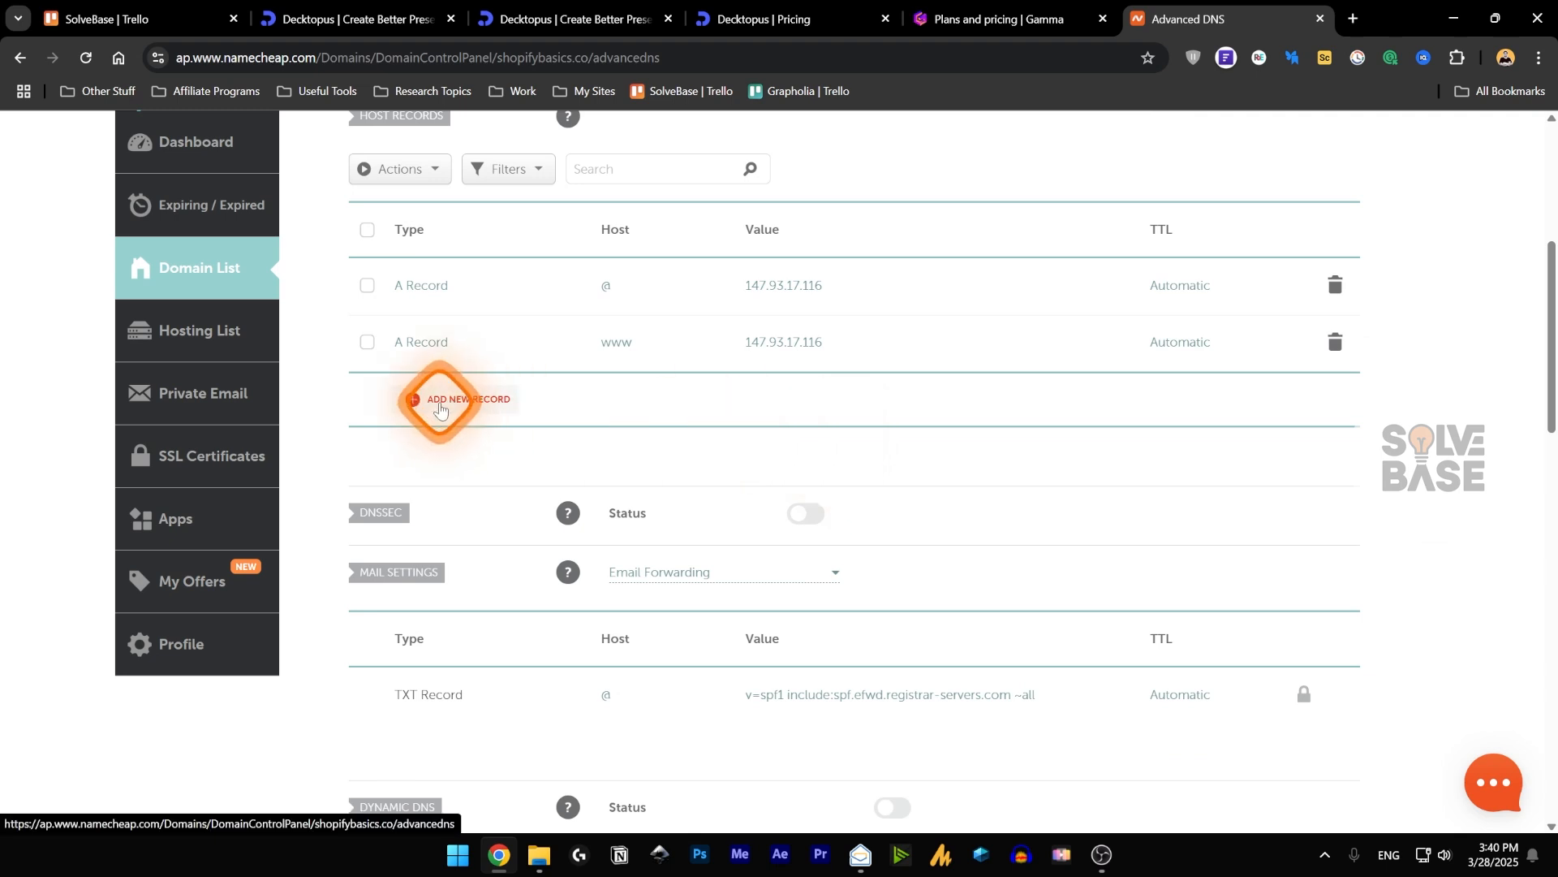
Switch back to the Decktopus editor and view the presentation's embed code.
{"action": "left_click", "coordinate": [560, 18]}
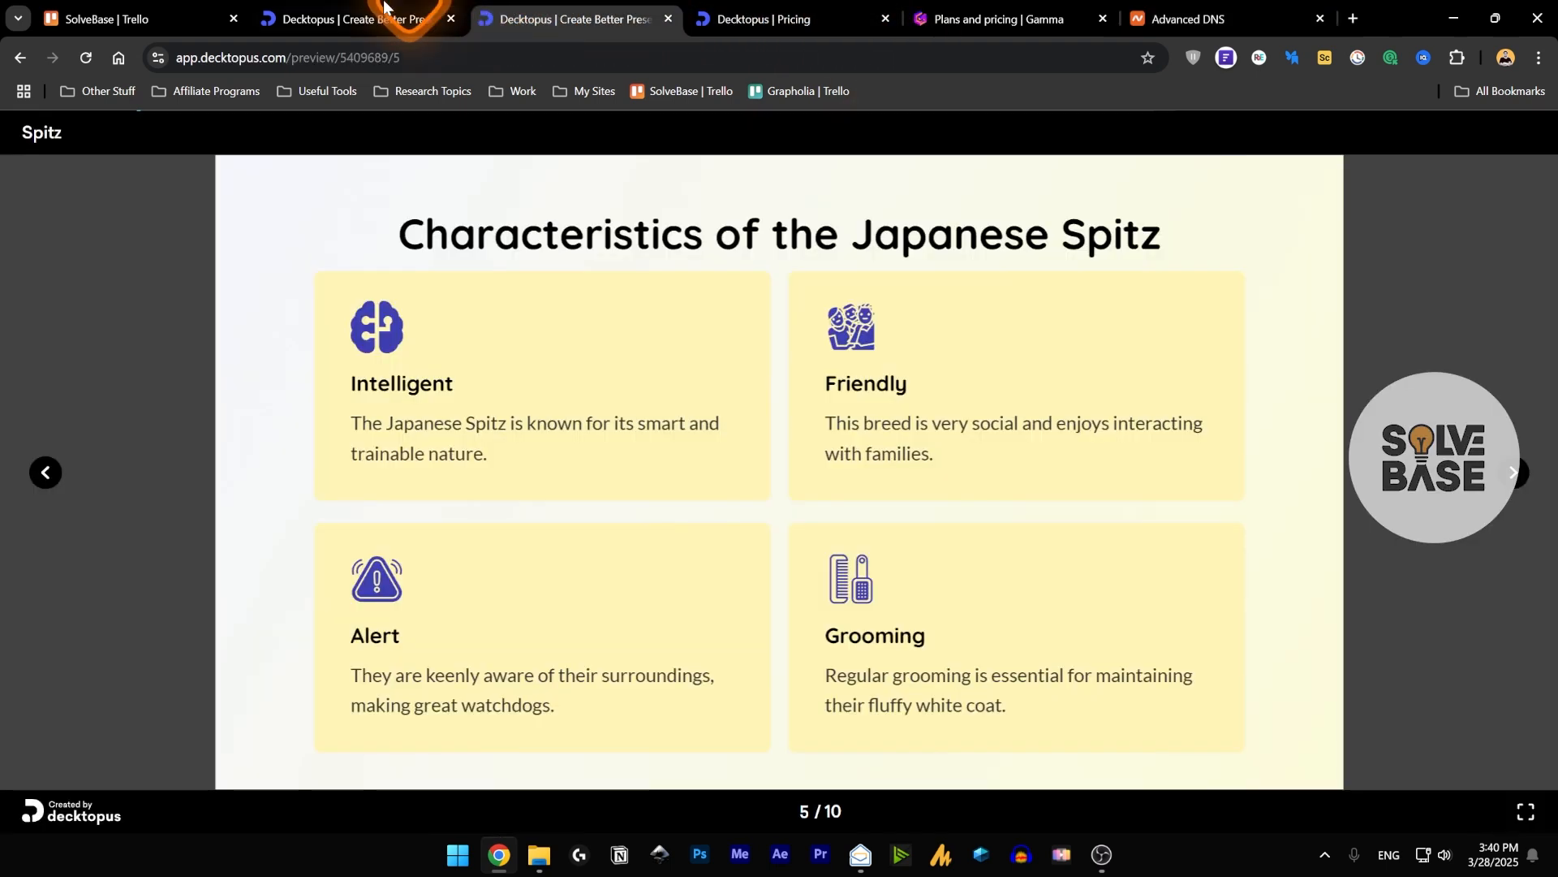
{"action": "left_click", "coordinate": [383, 8]}
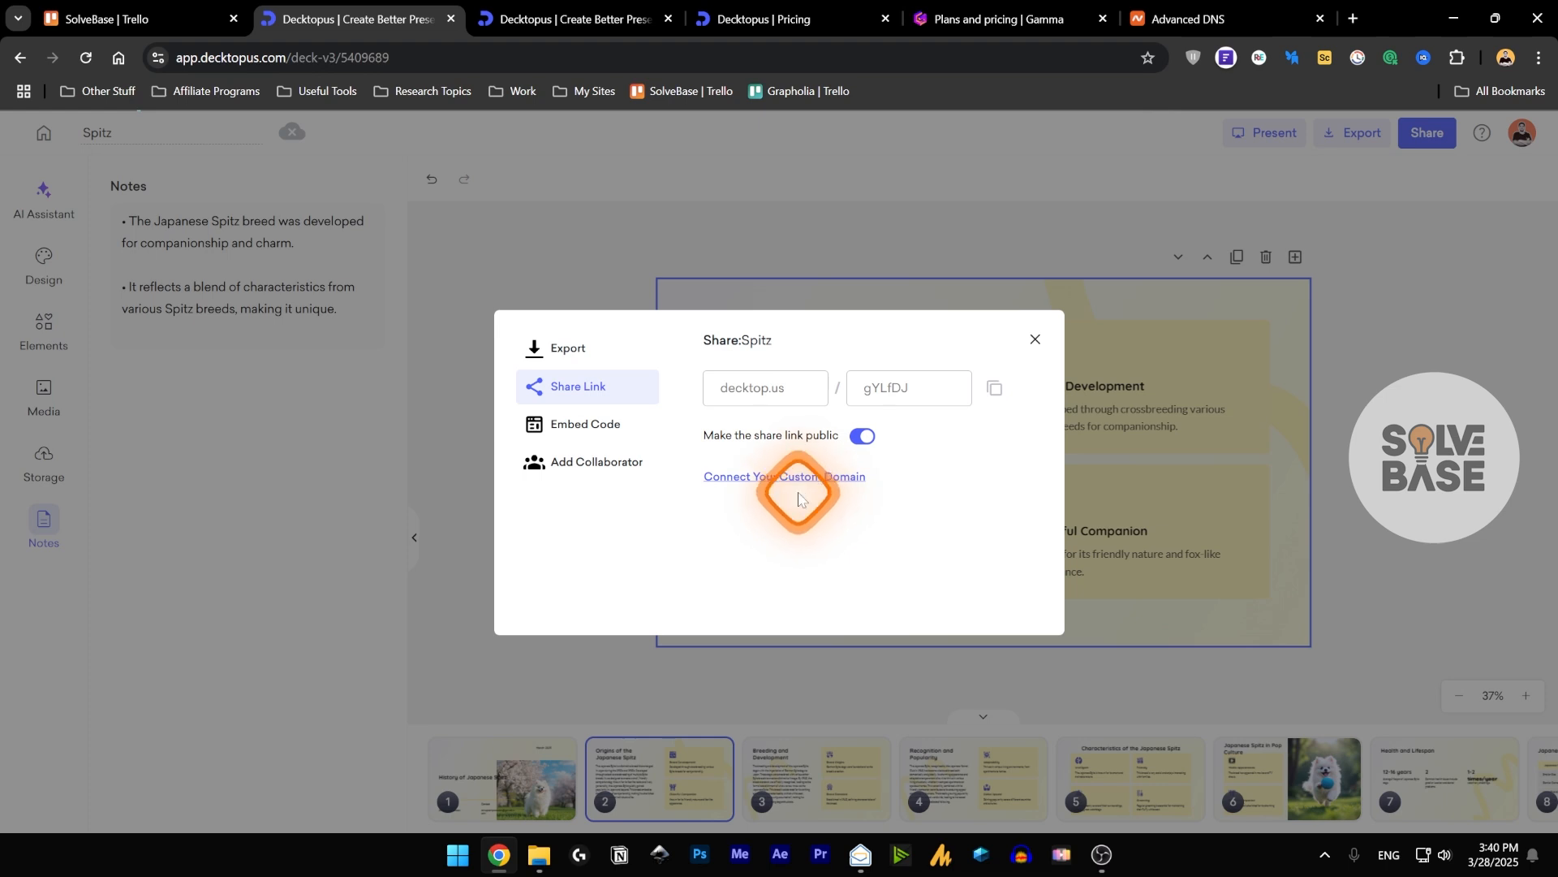
{"action": "left_click", "coordinate": [595, 430]}
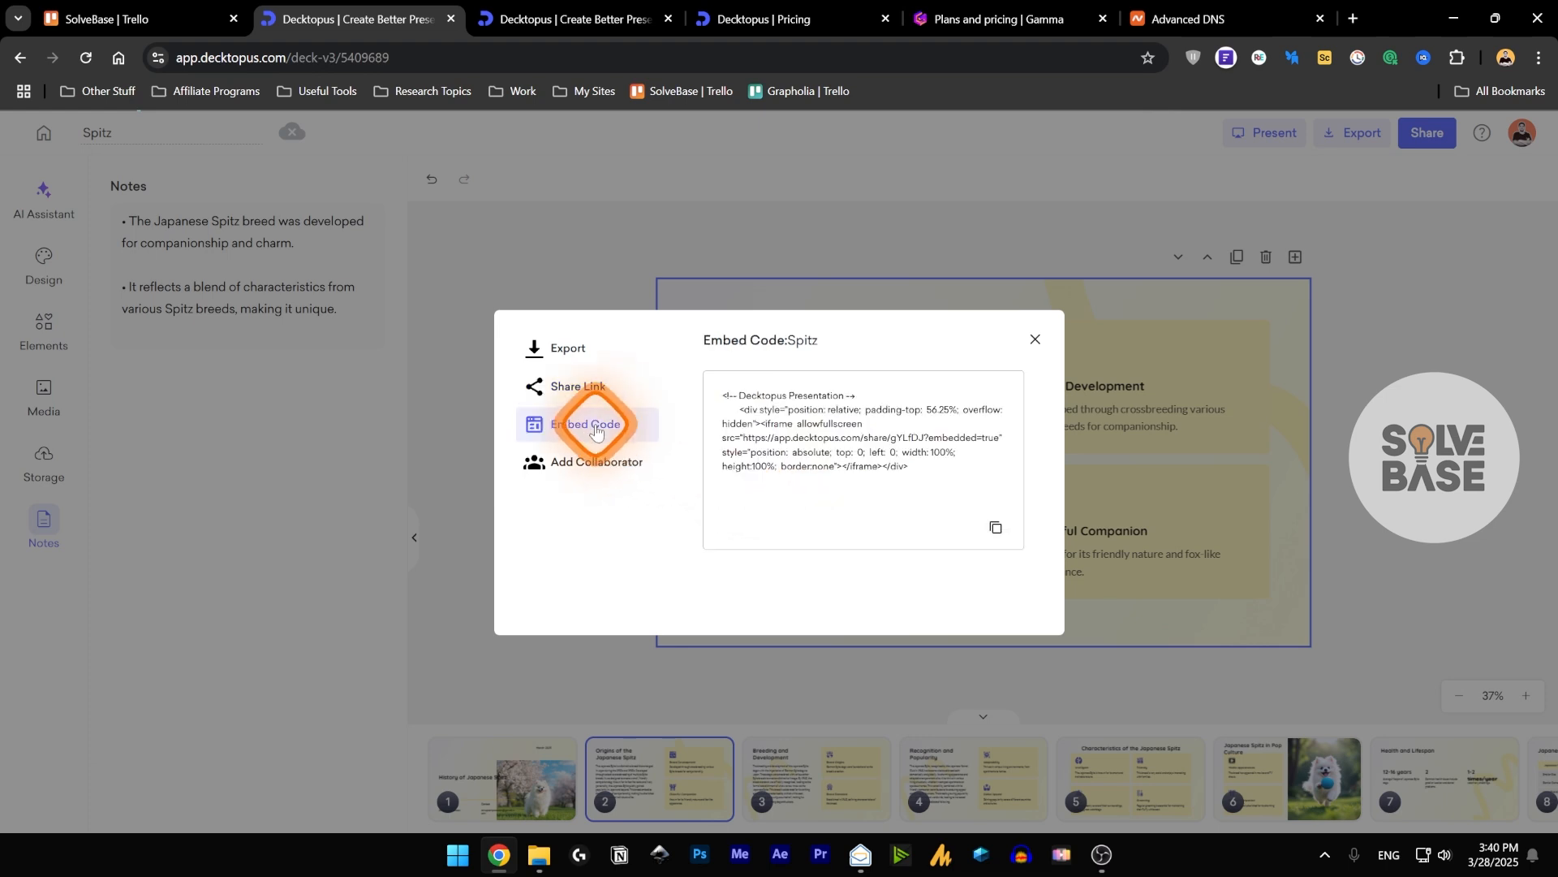
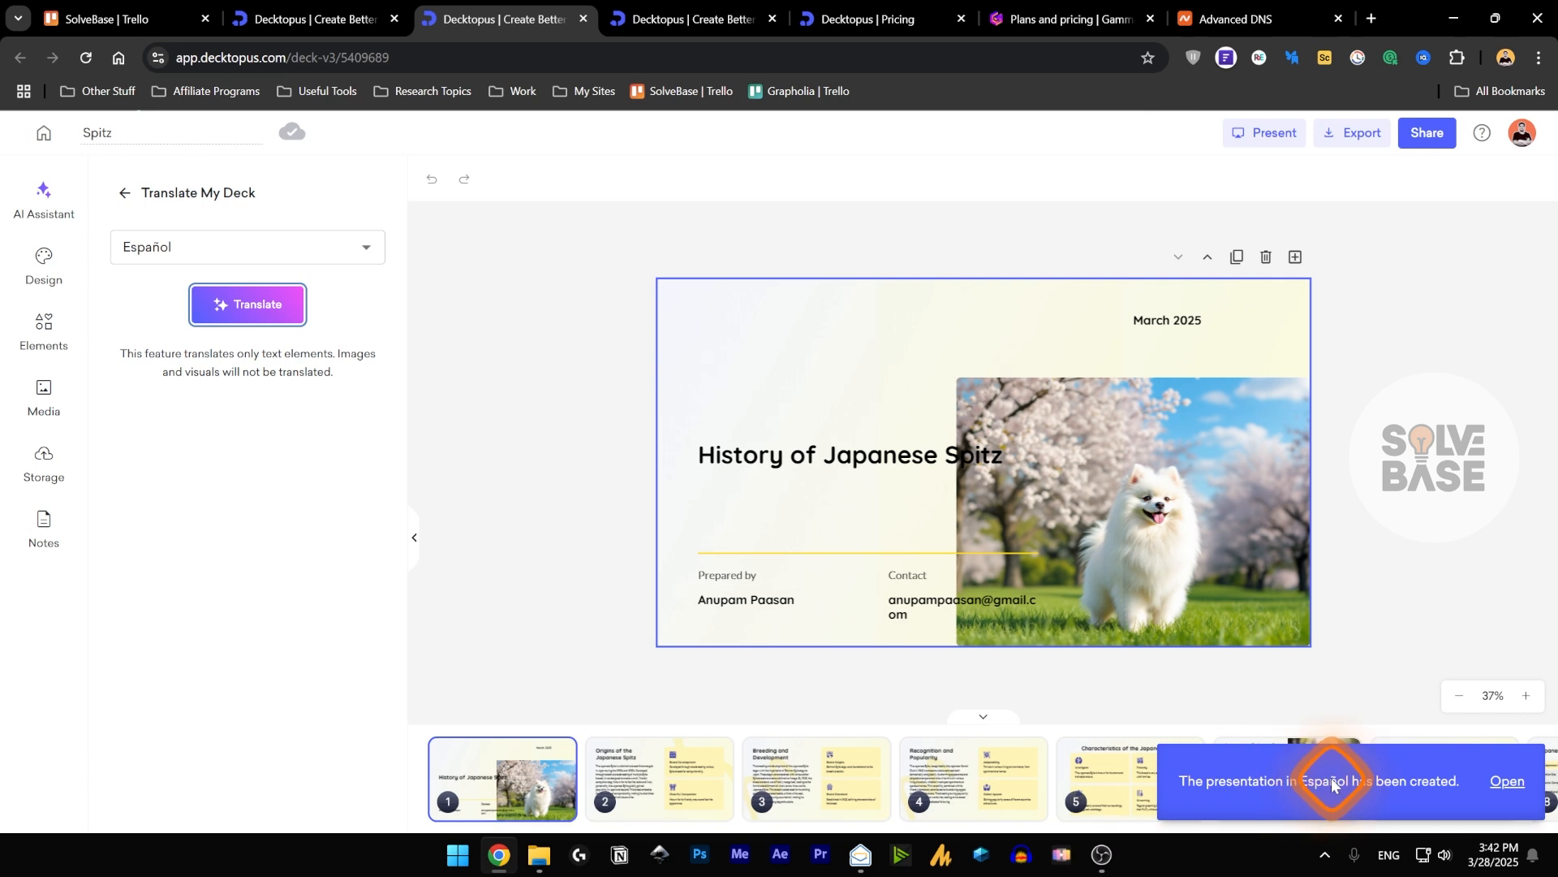
Open the newly created Spanish translation of the Spitz deck and compare it with the original.
{"action": "left_click", "coordinate": [1506, 792]}
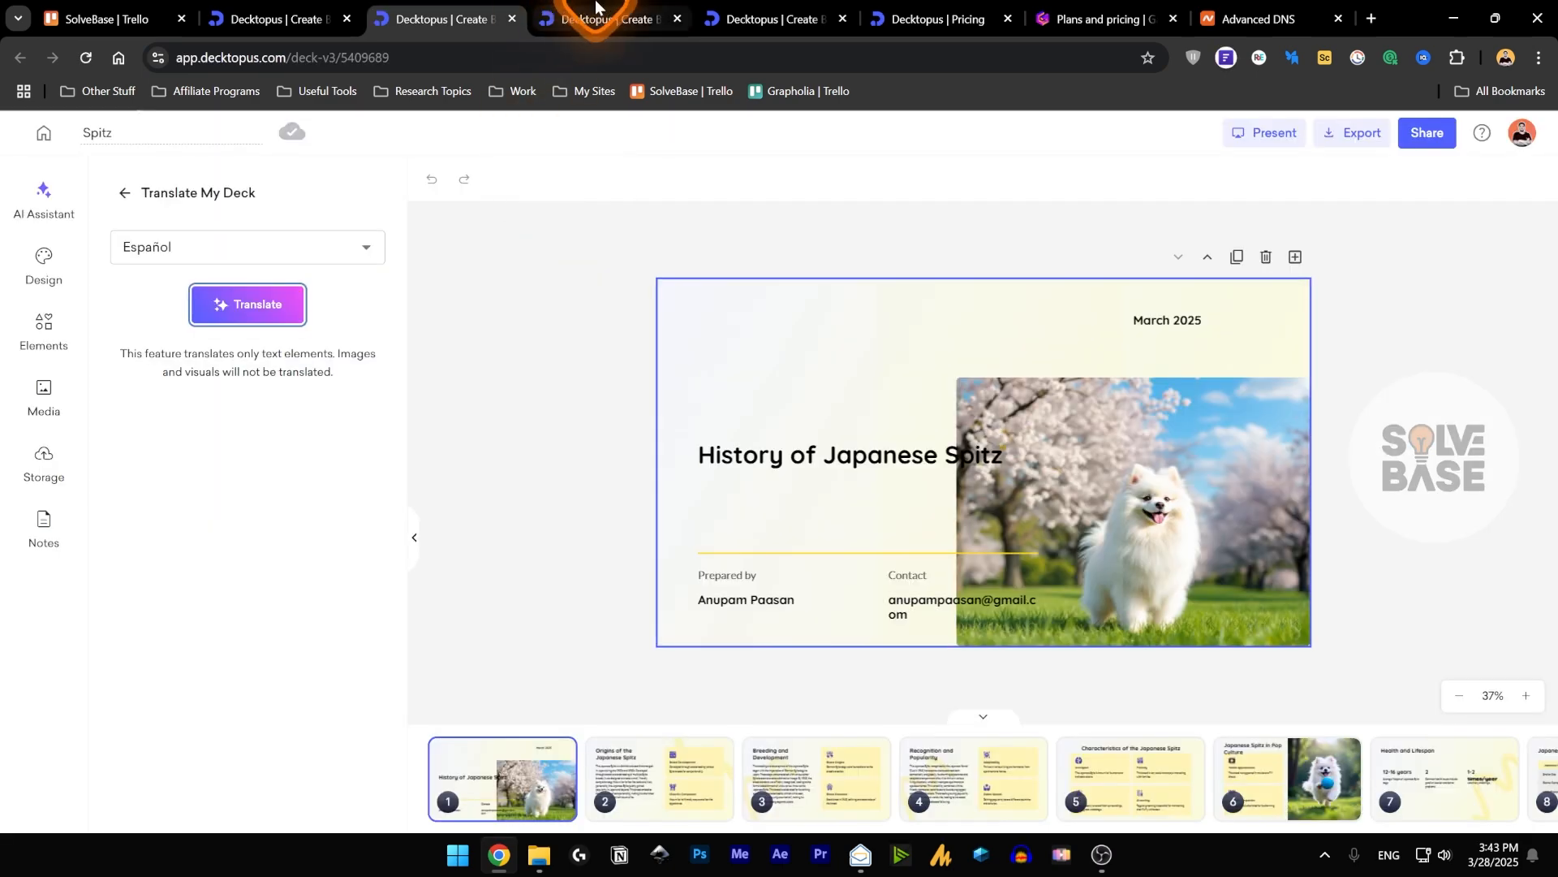
{"action": "left_click", "coordinate": [598, 6]}
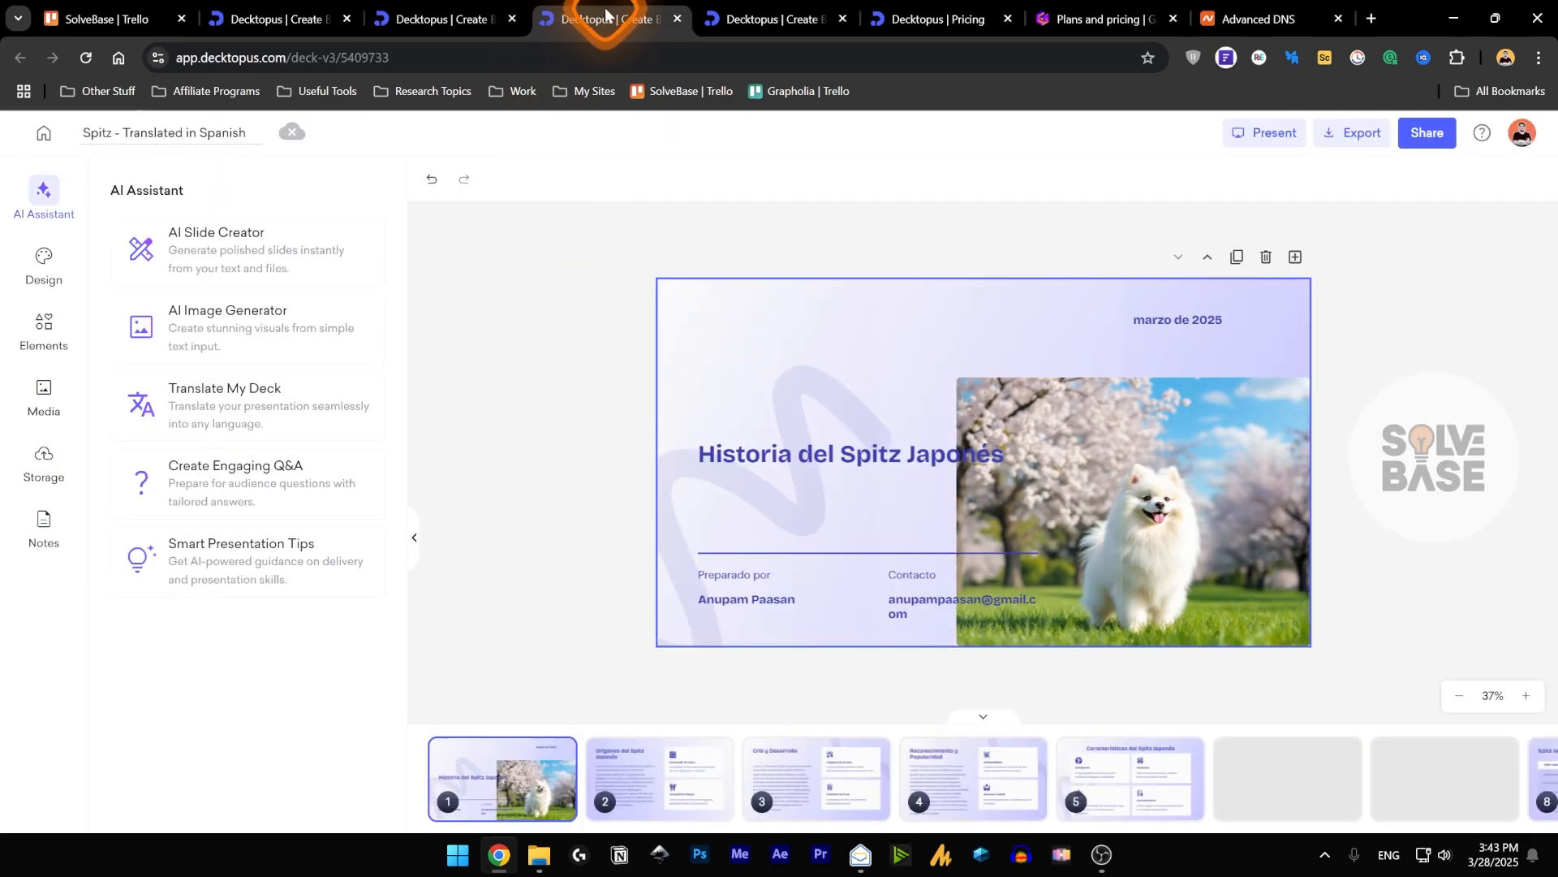
{"action": "left_click", "coordinate": [435, 7]}
{"action": "left_click", "coordinate": [591, 8]}
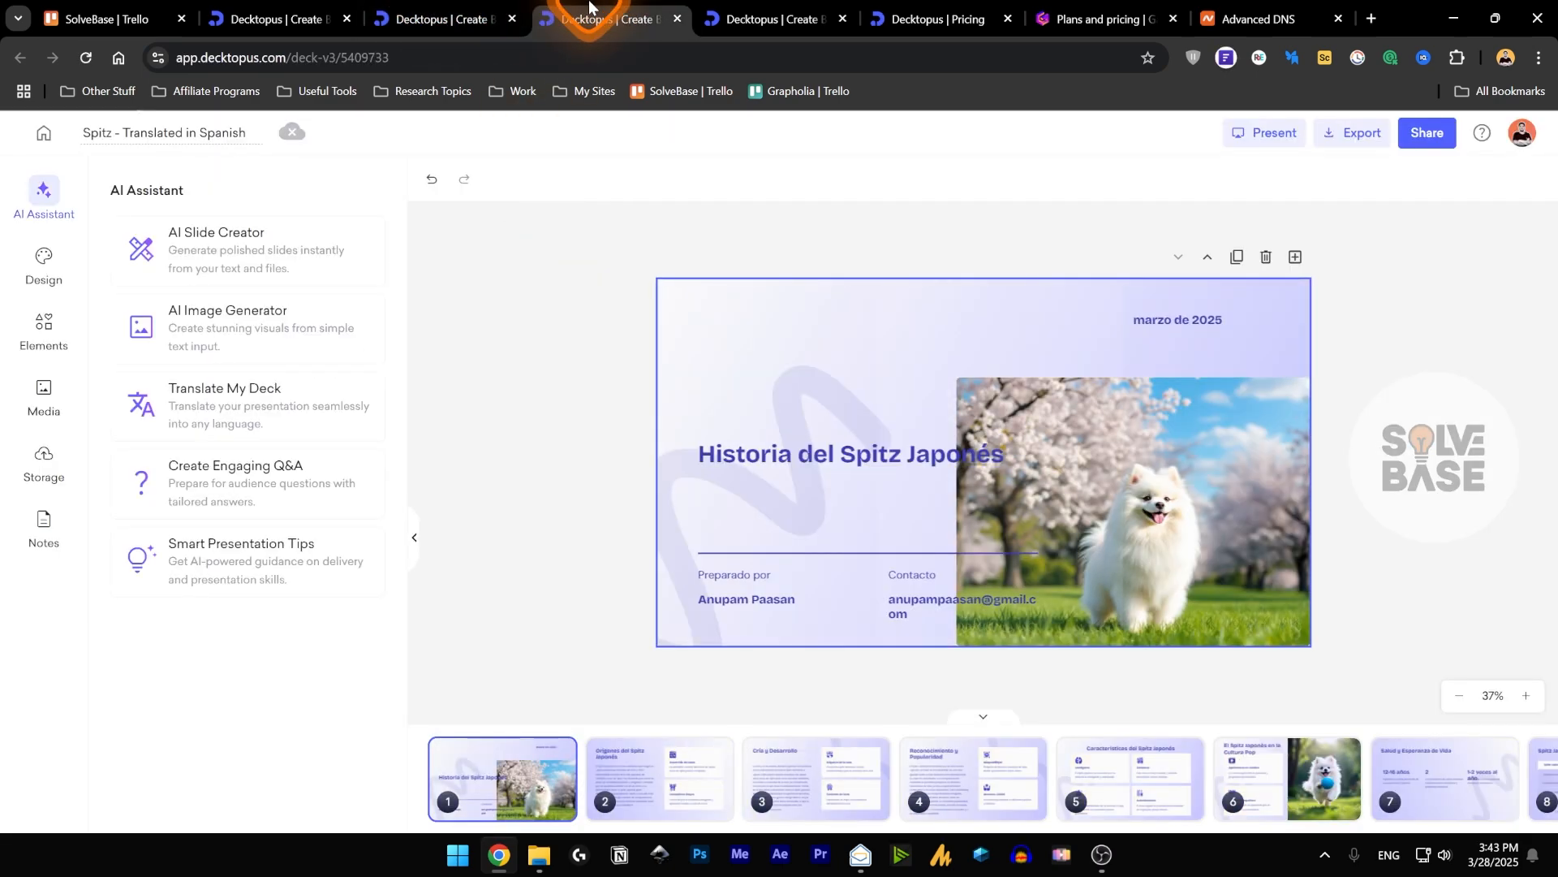
Look through the slides of the Spanish deck from slide 2 to the closing thank-you slide.
{"action": "left_click", "coordinate": [654, 763]}
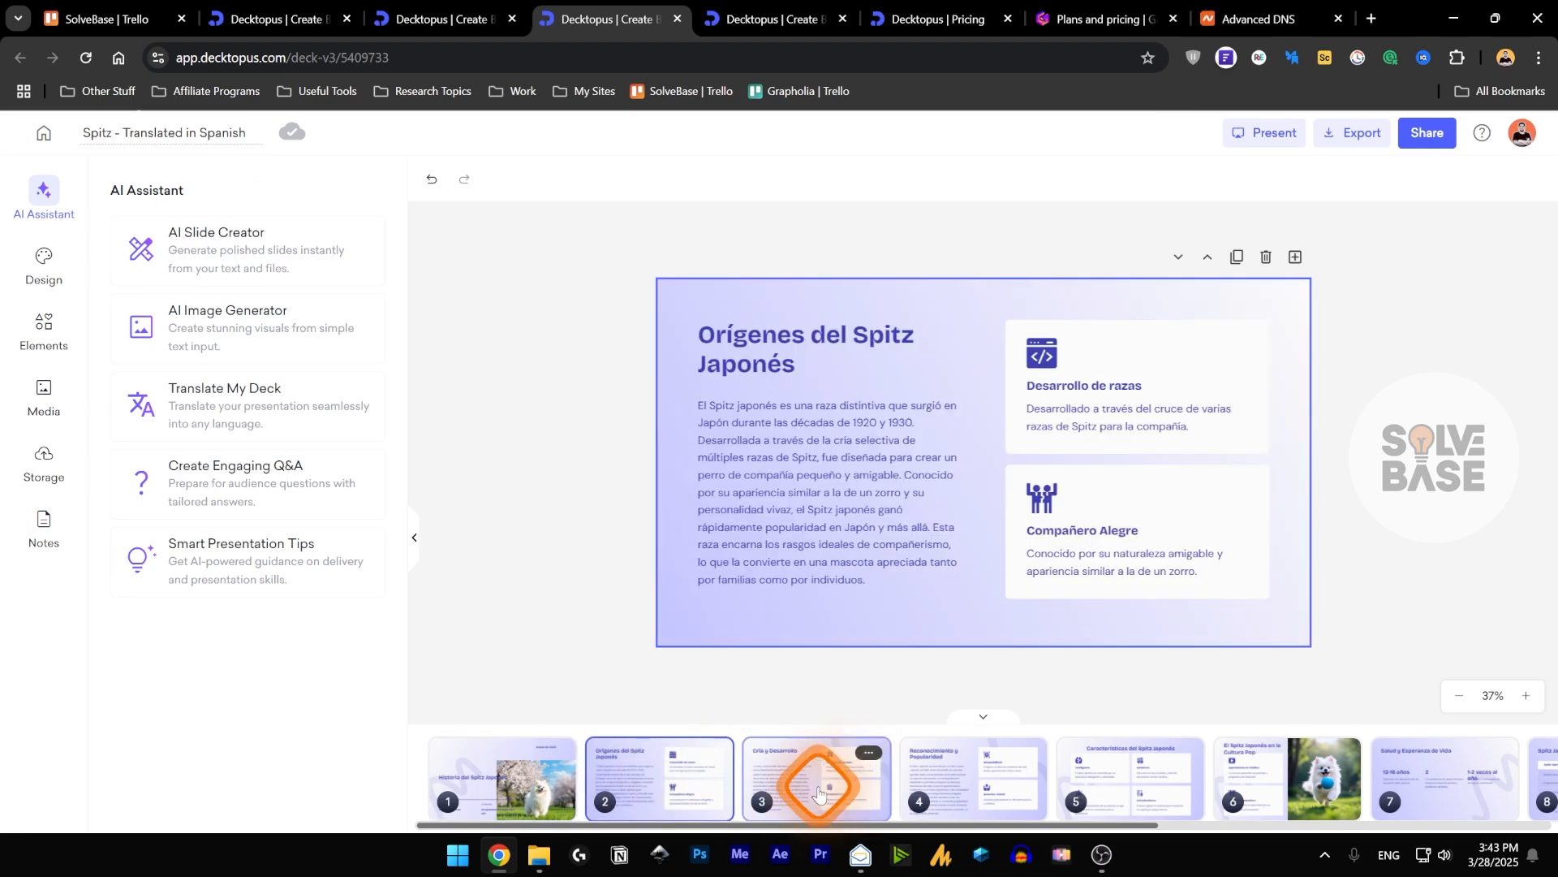
{"action": "left_click", "coordinate": [816, 779]}
{"action": "left_click", "coordinate": [984, 793]}
{"action": "left_click", "coordinate": [1118, 793]}
{"action": "left_click", "coordinate": [1252, 783]}
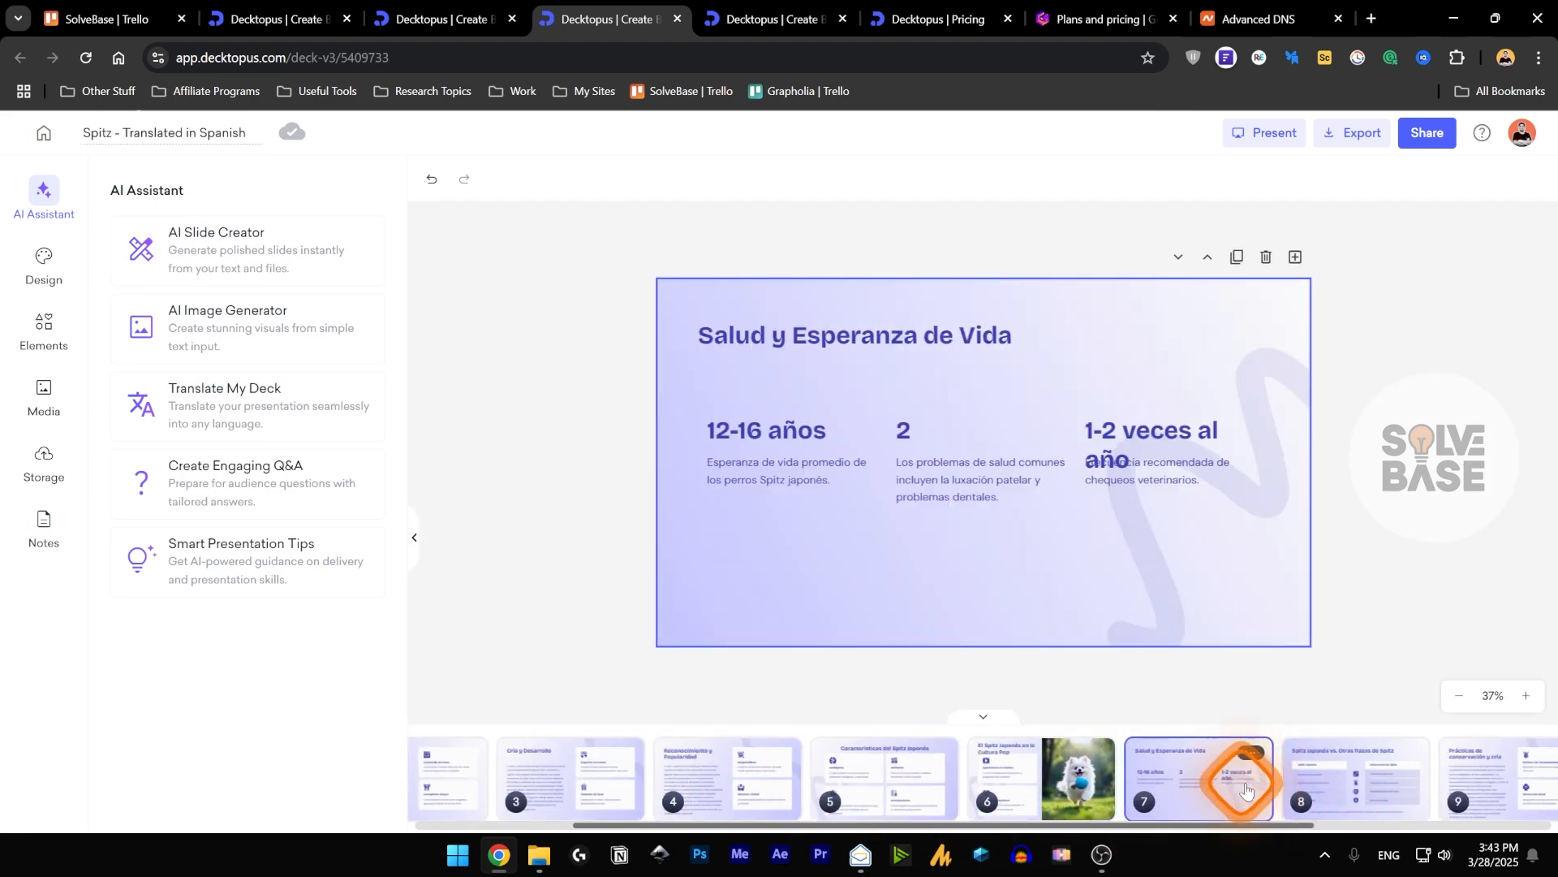
{"action": "left_click", "coordinate": [1212, 786]}
{"action": "left_click", "coordinate": [1357, 775]}
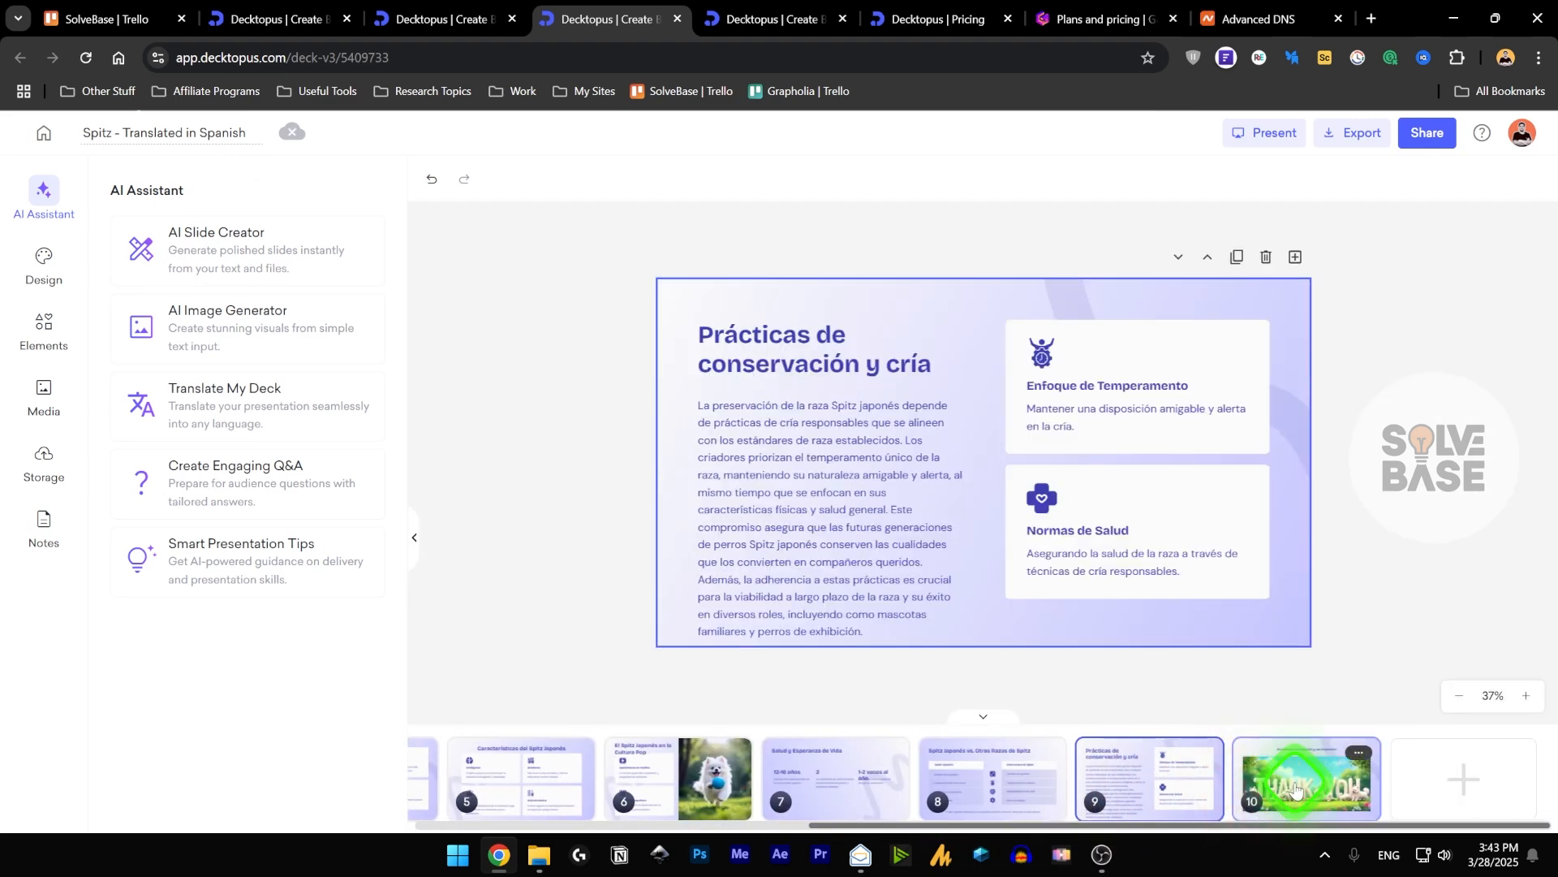
{"action": "left_click", "coordinate": [1259, 786]}
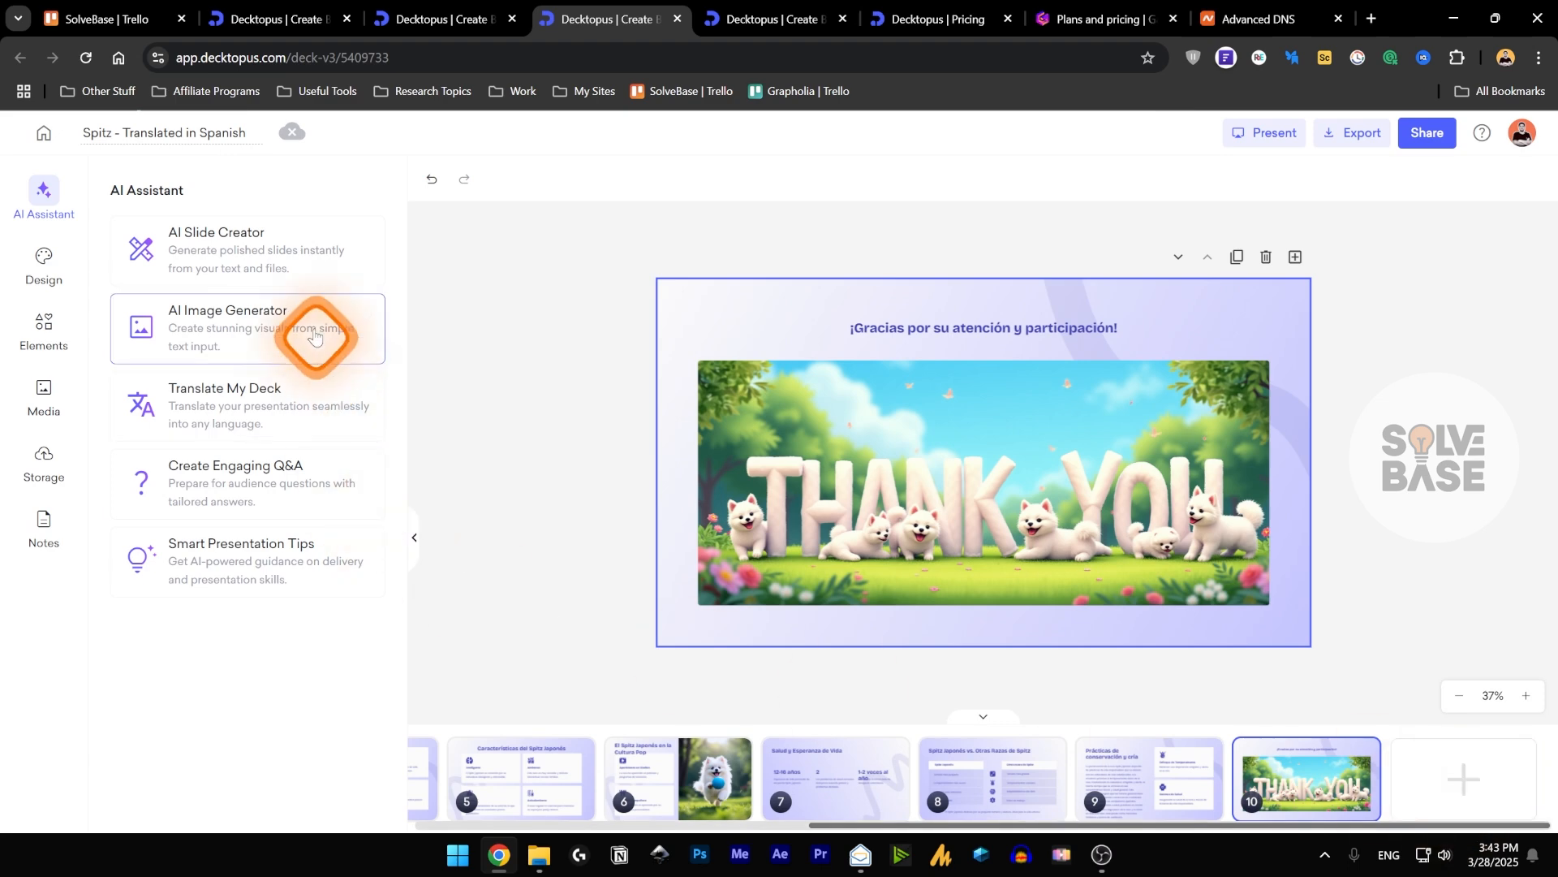
In the original Spitz deck, generate a slide with AI Slide Creator from "benefits of spitz?" and move it before the thank-you slide.
{"action": "left_click", "coordinate": [216, 235]}
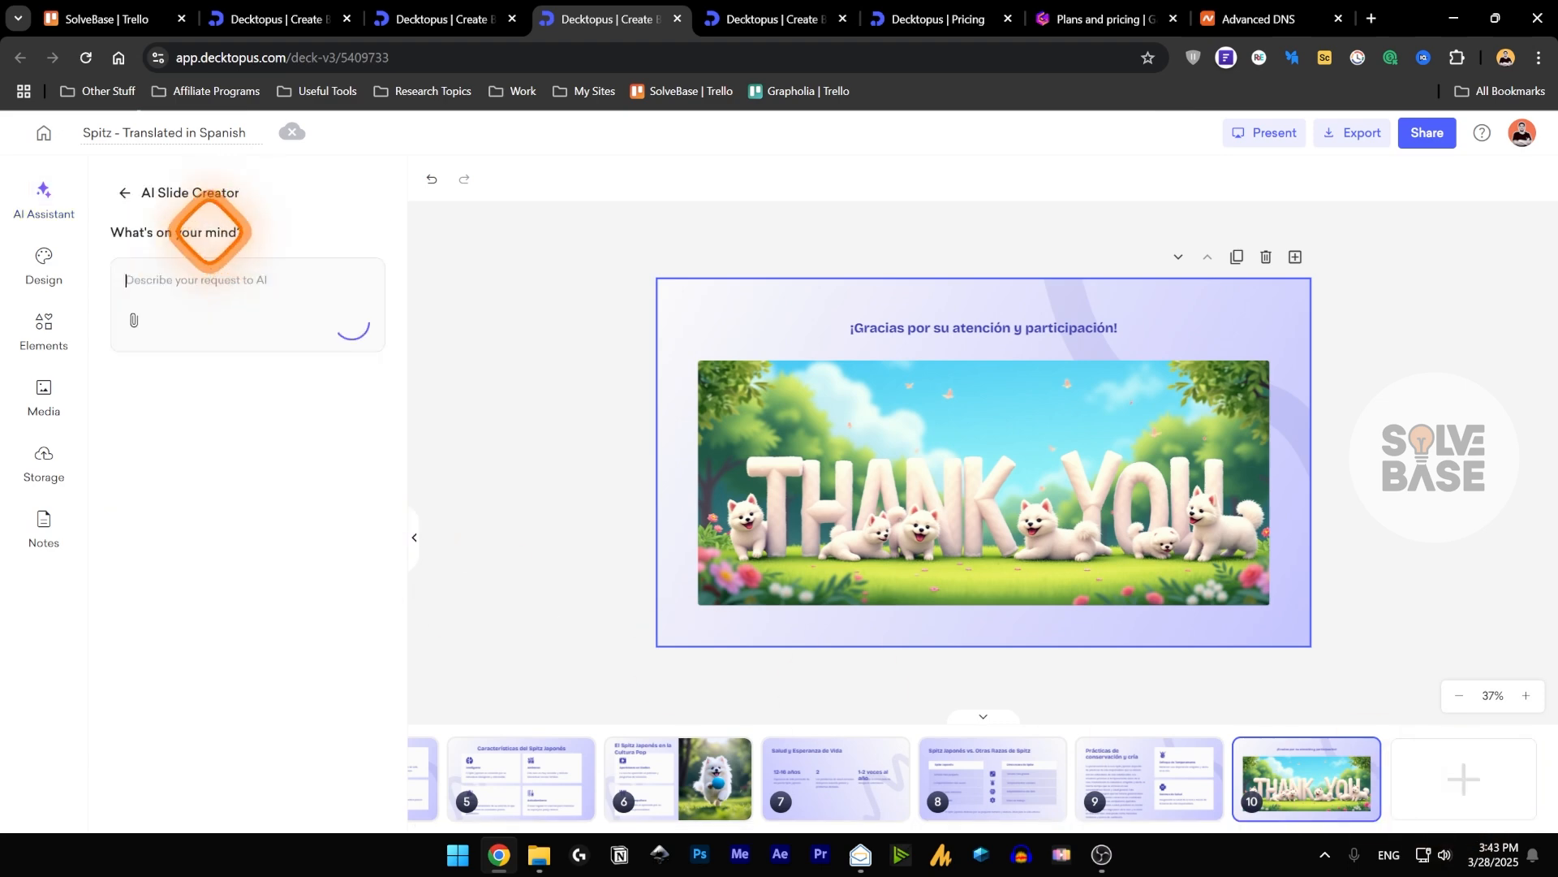
{"action": "left_click", "coordinate": [378, 5]}
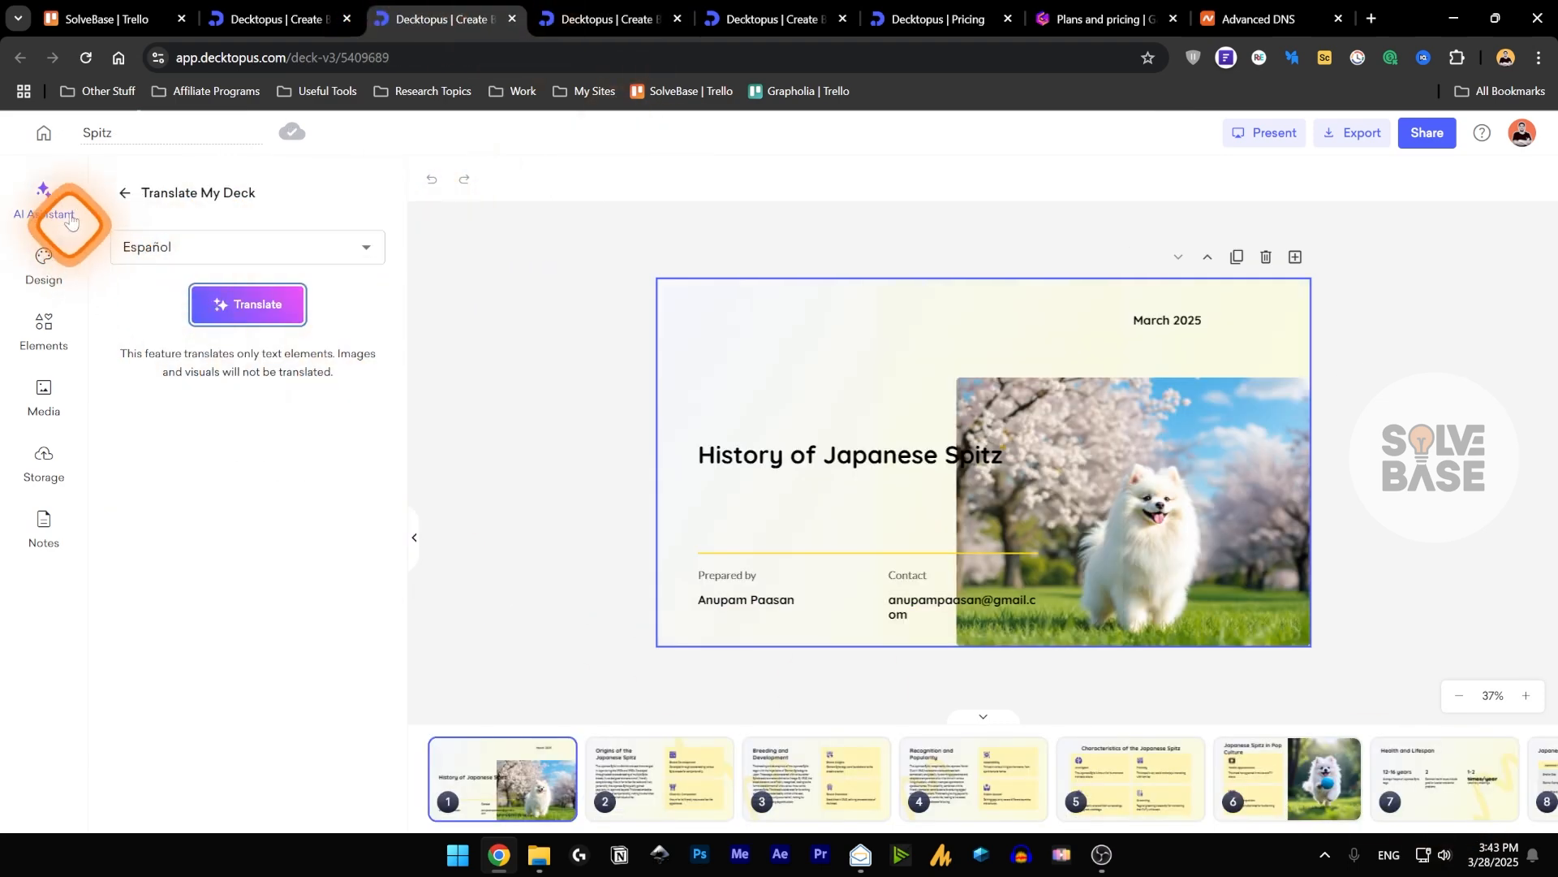
{"action": "left_click", "coordinate": [44, 199]}
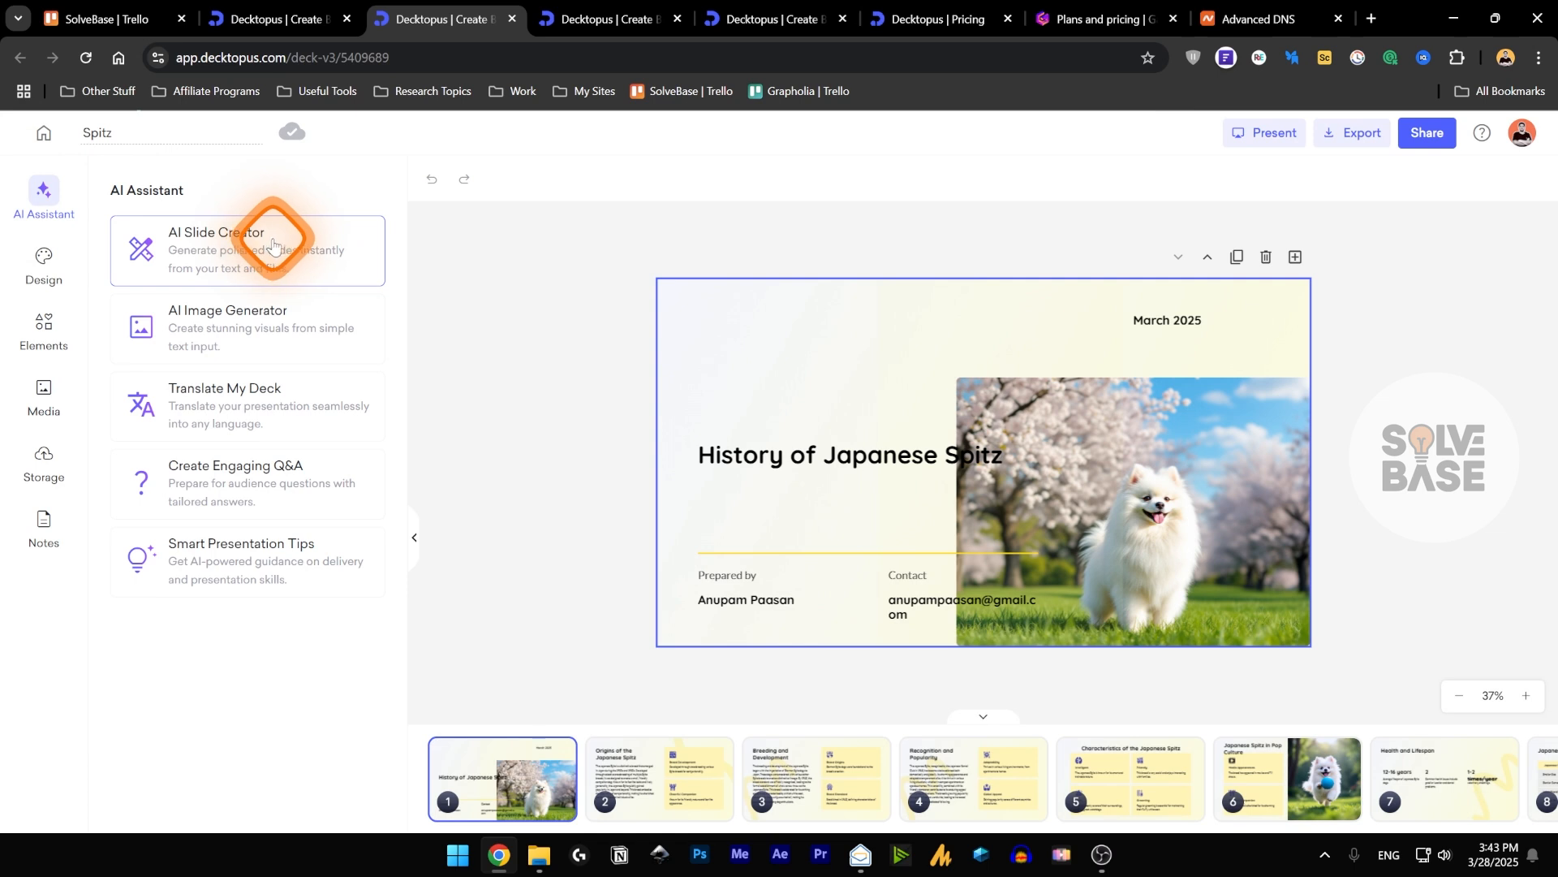
{"action": "left_click", "coordinate": [227, 257]}
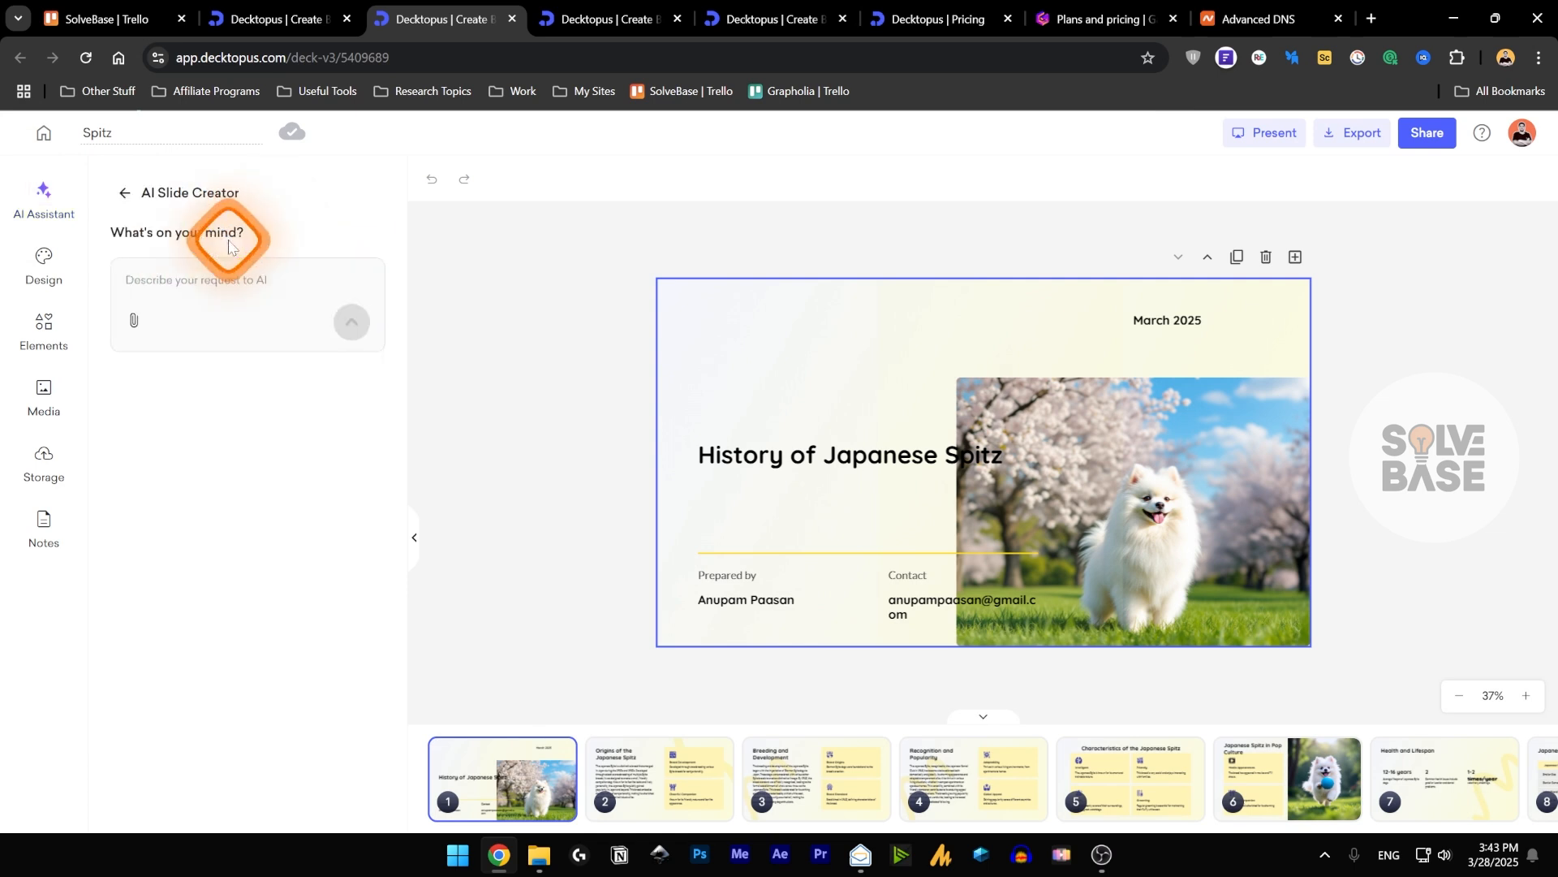
{"action": "left_click", "coordinate": [222, 289]}
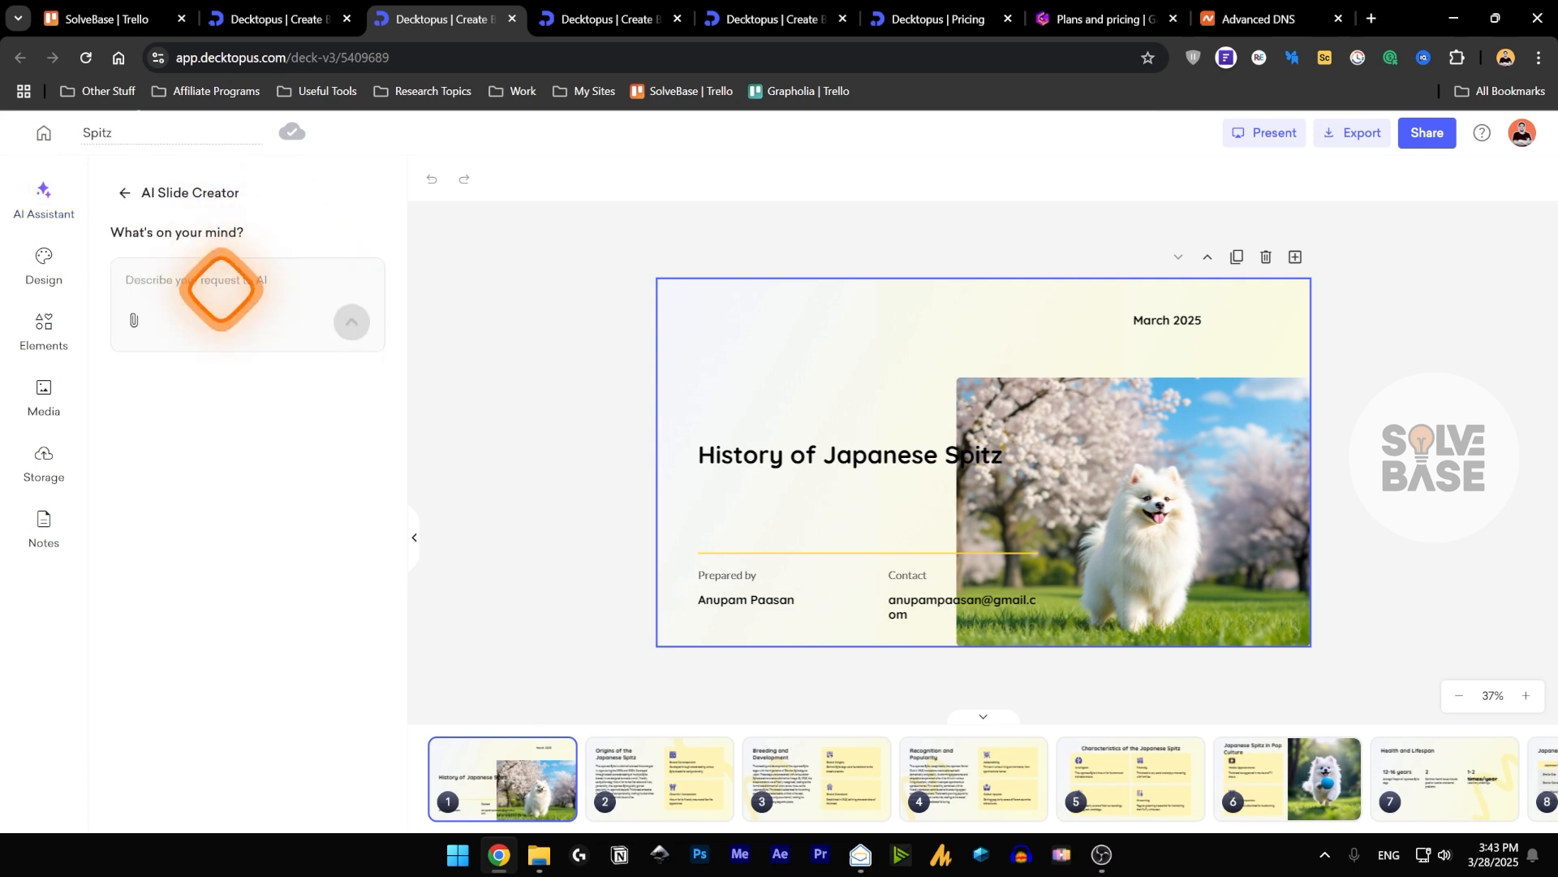
{"action": "type", "text": "benefits of spitz?"}
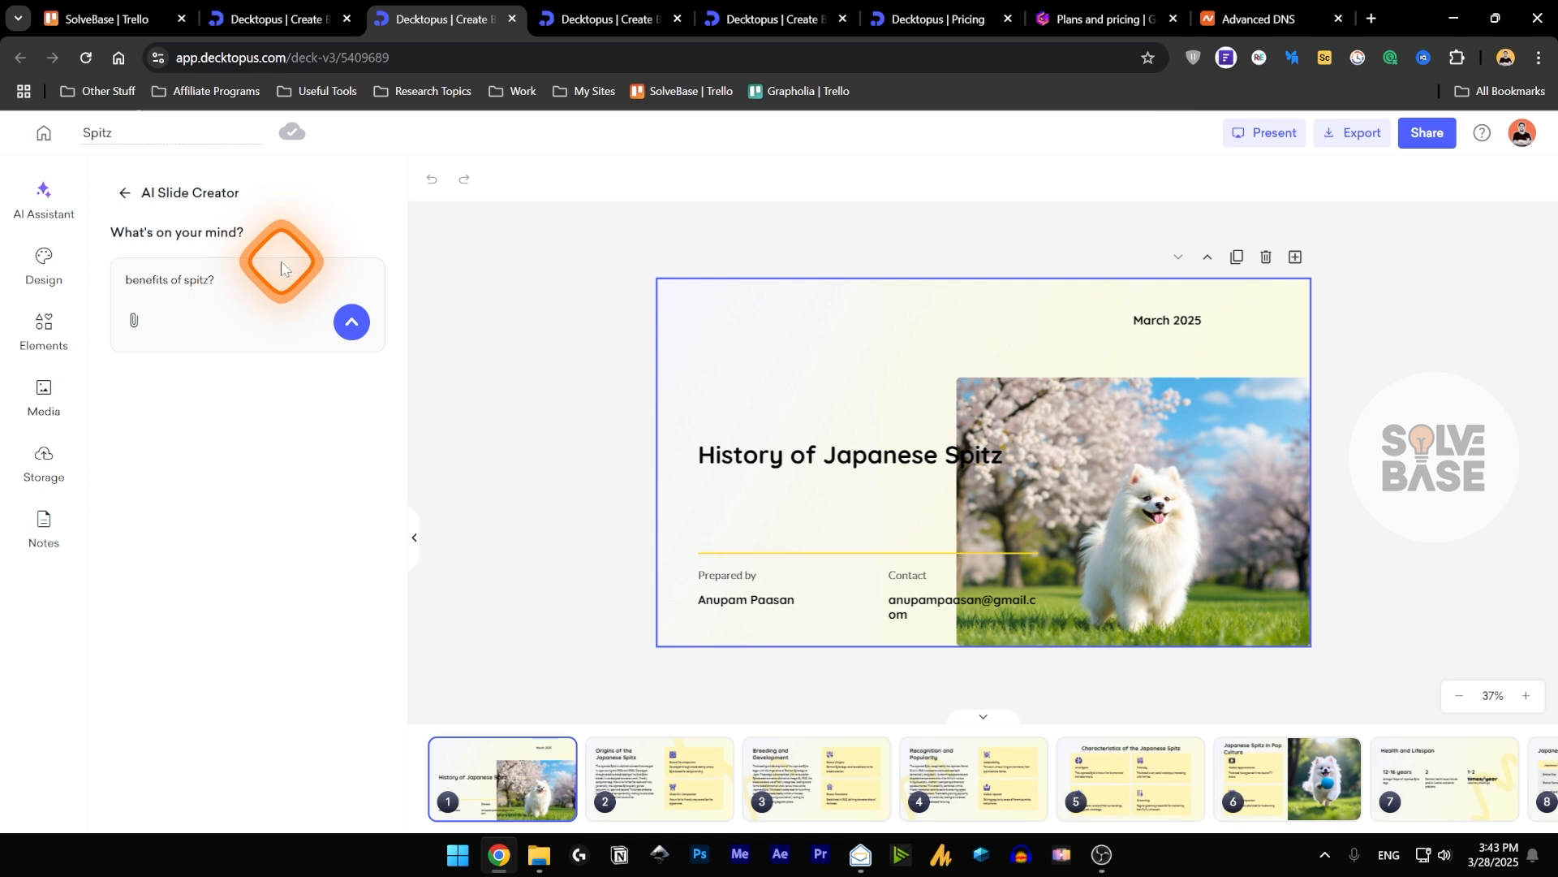
{"action": "left_click", "coordinate": [168, 288]}
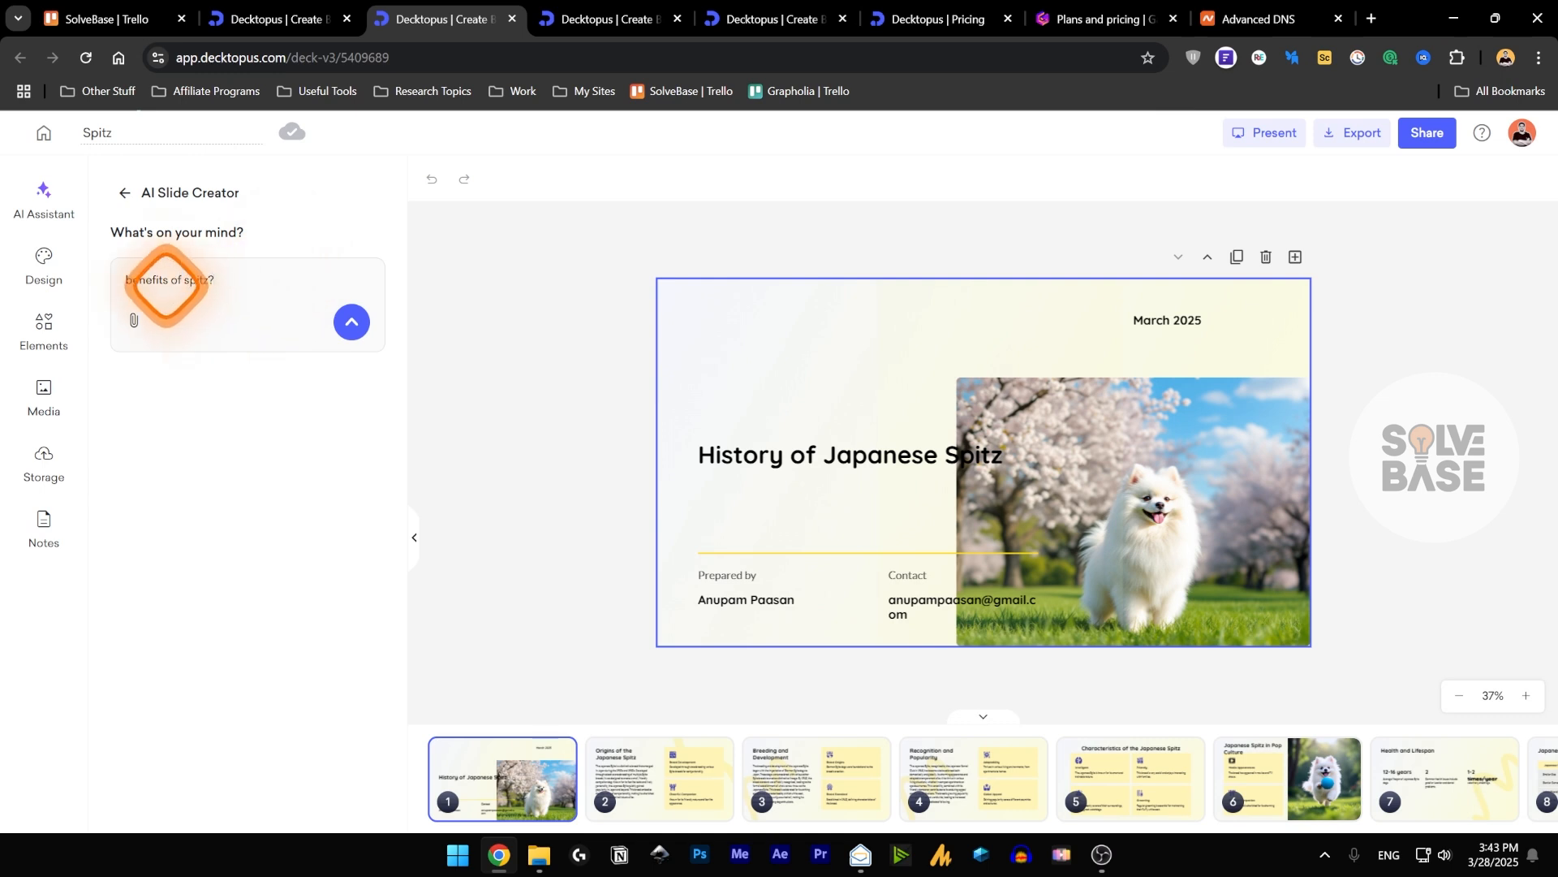
{"action": "left_click", "coordinate": [351, 322]}
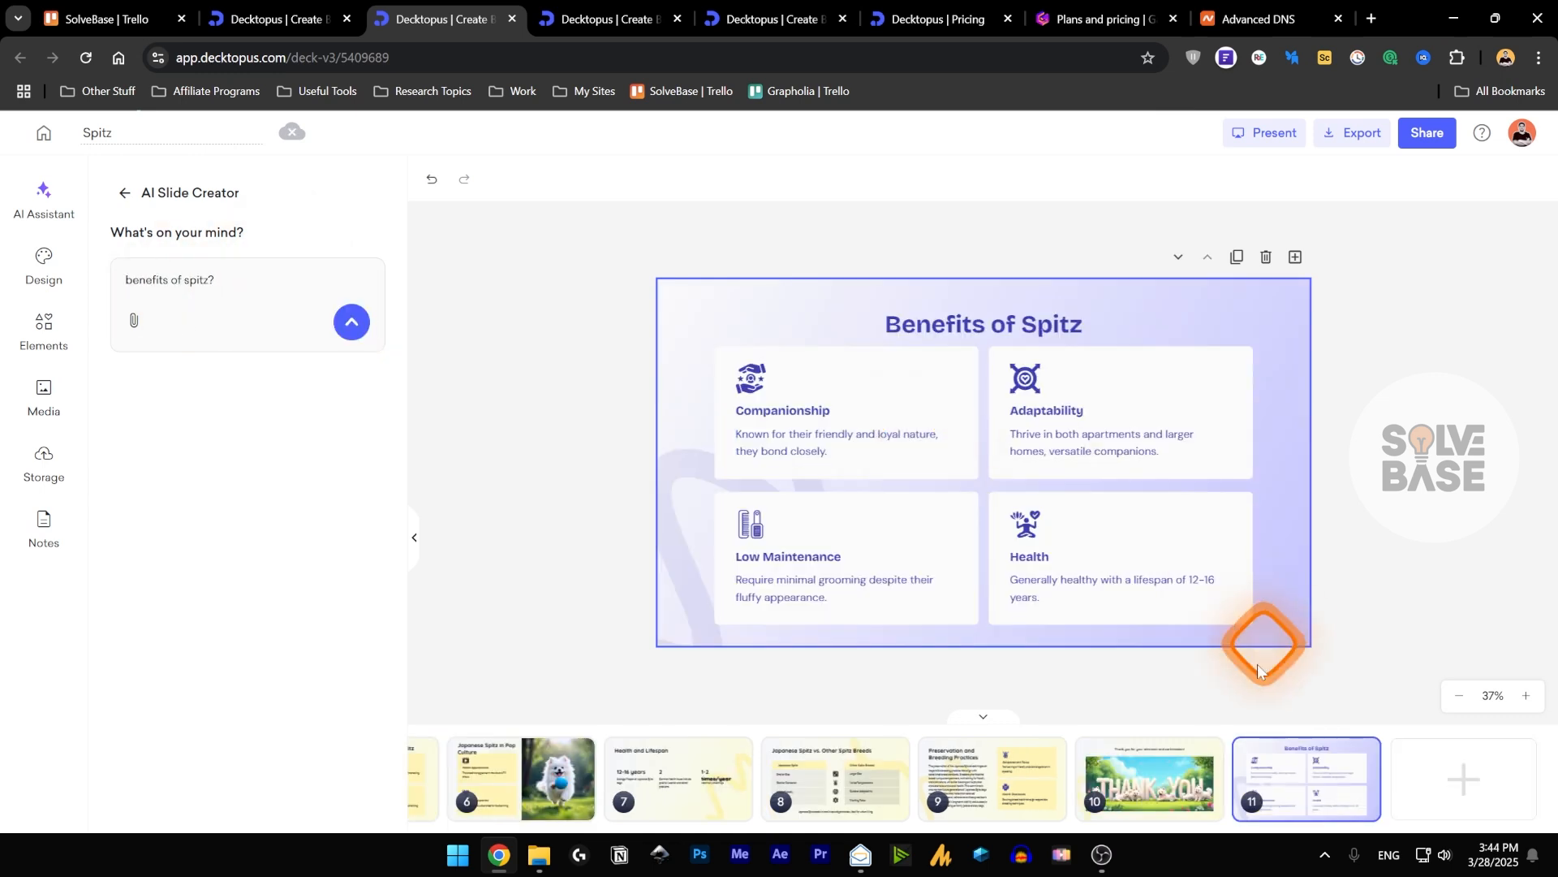
{"action": "left_click_drag", "start_coordinate": [1287, 765], "coordinate": [1113, 773]}
{"action": "left_click", "coordinate": [124, 192]}
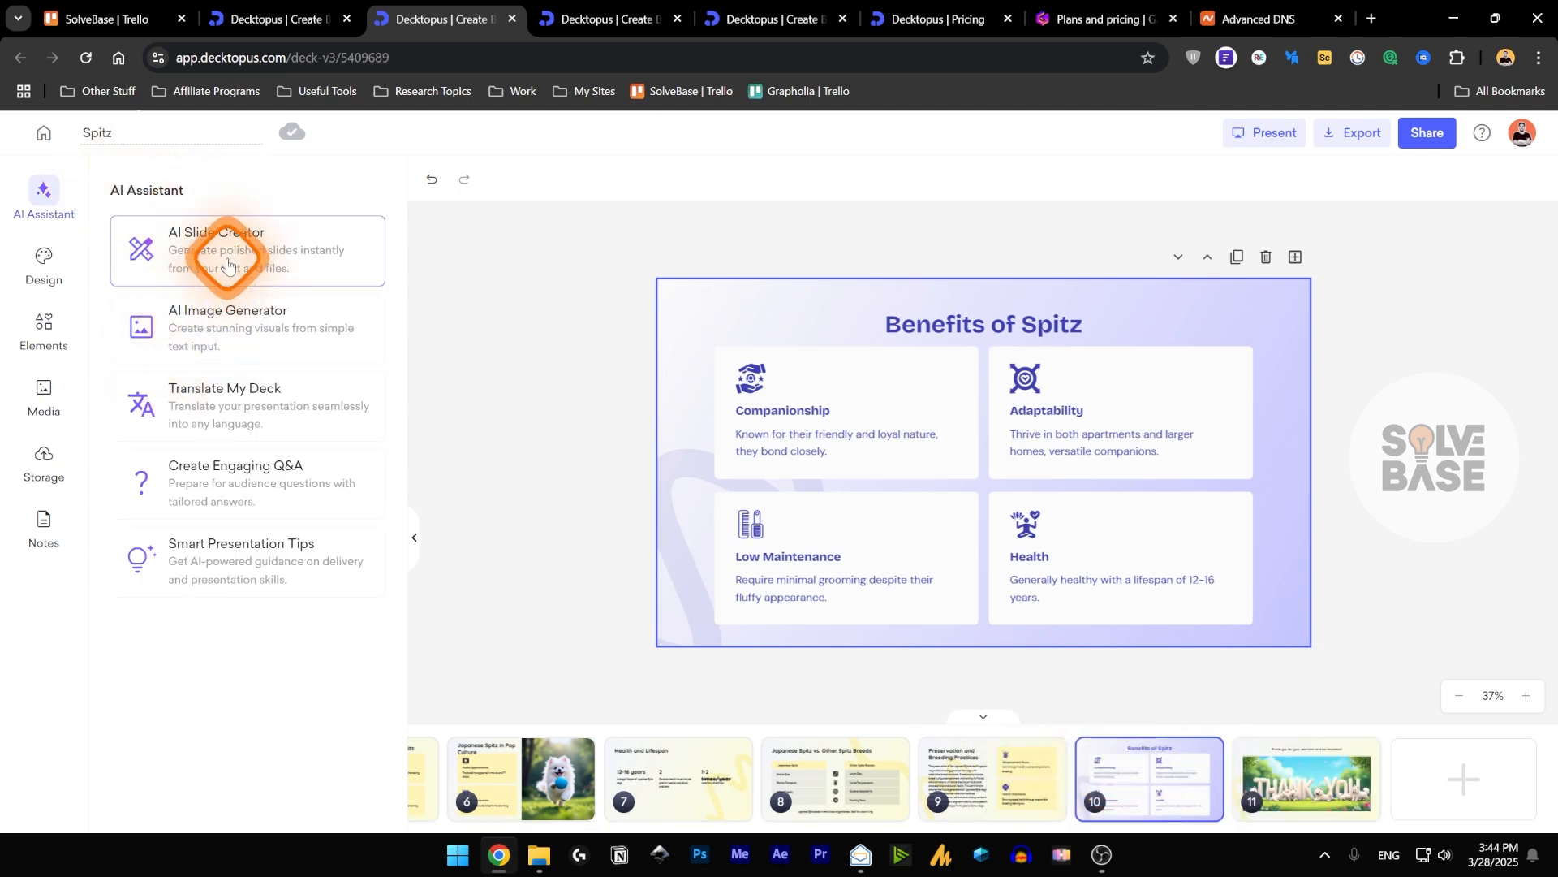
Generate audience questions and answers for the deck with Create Engaging Q&A and read through the list.
{"action": "left_click", "coordinate": [243, 485]}
{"action": "left_click", "coordinate": [231, 451]}
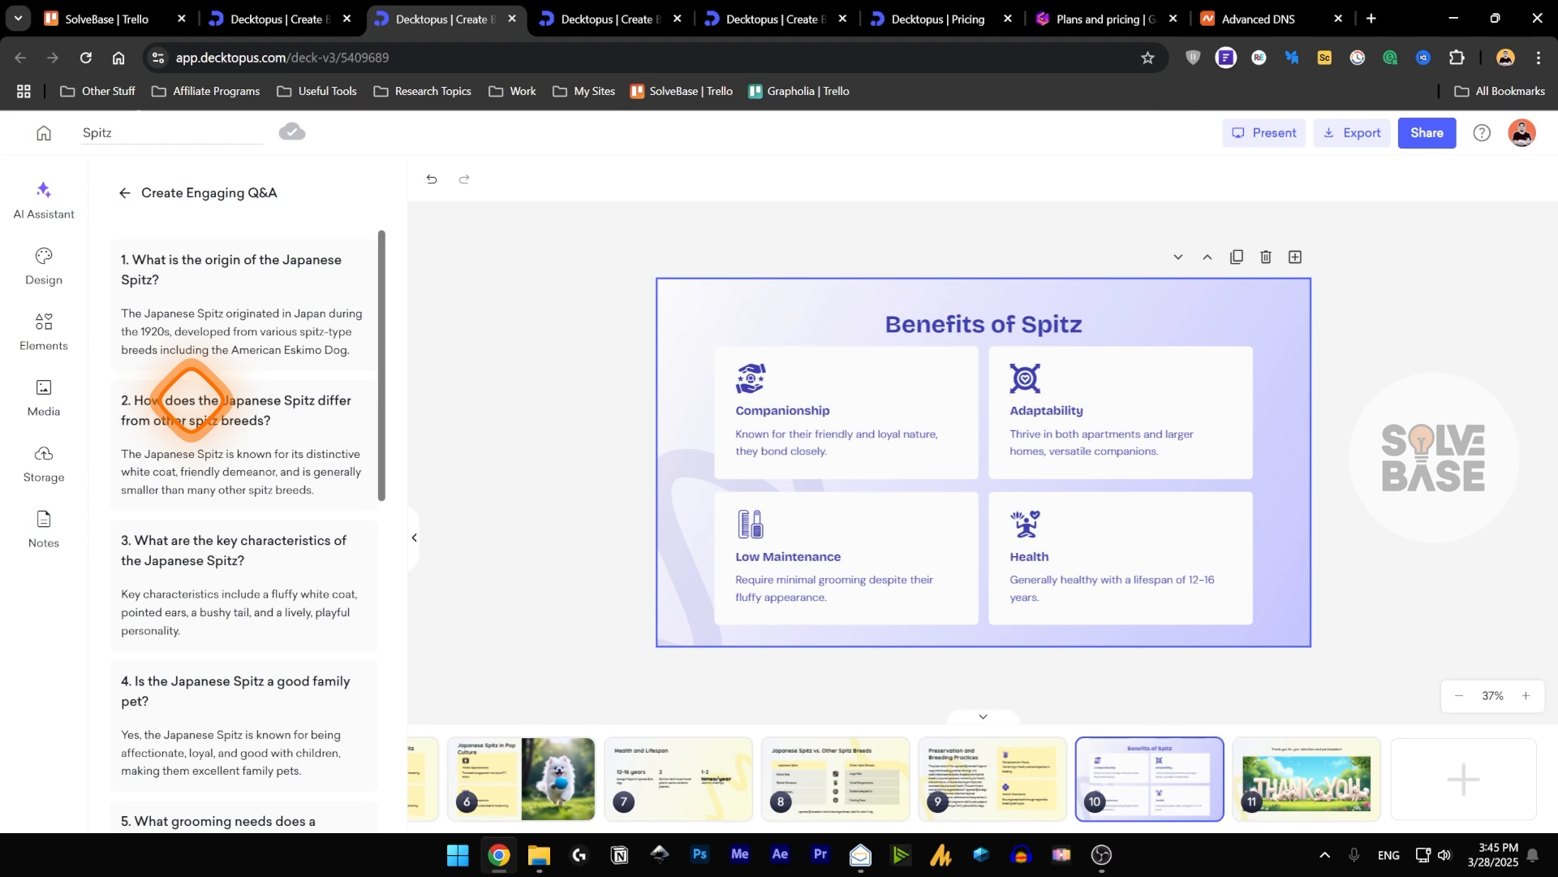
{"action": "scroll", "coordinate": [192, 399], "scroll_direction": "down", "scroll_amount": 10}
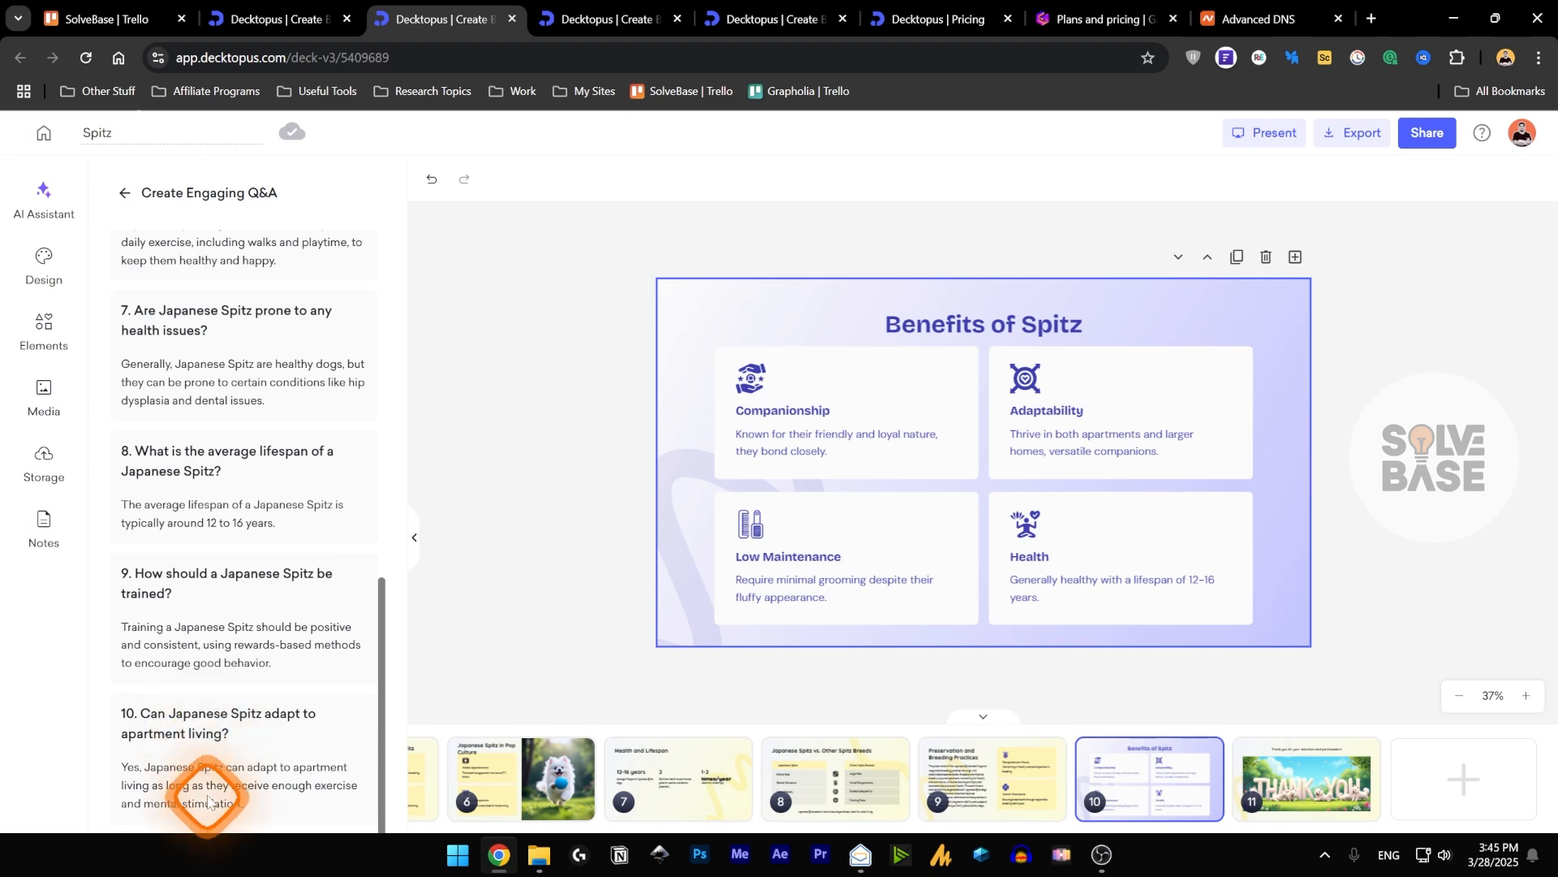
{"action": "scroll", "coordinate": [209, 779], "scroll_direction": "up", "scroll_amount": 10}
{"action": "left_click", "coordinate": [118, 199]}
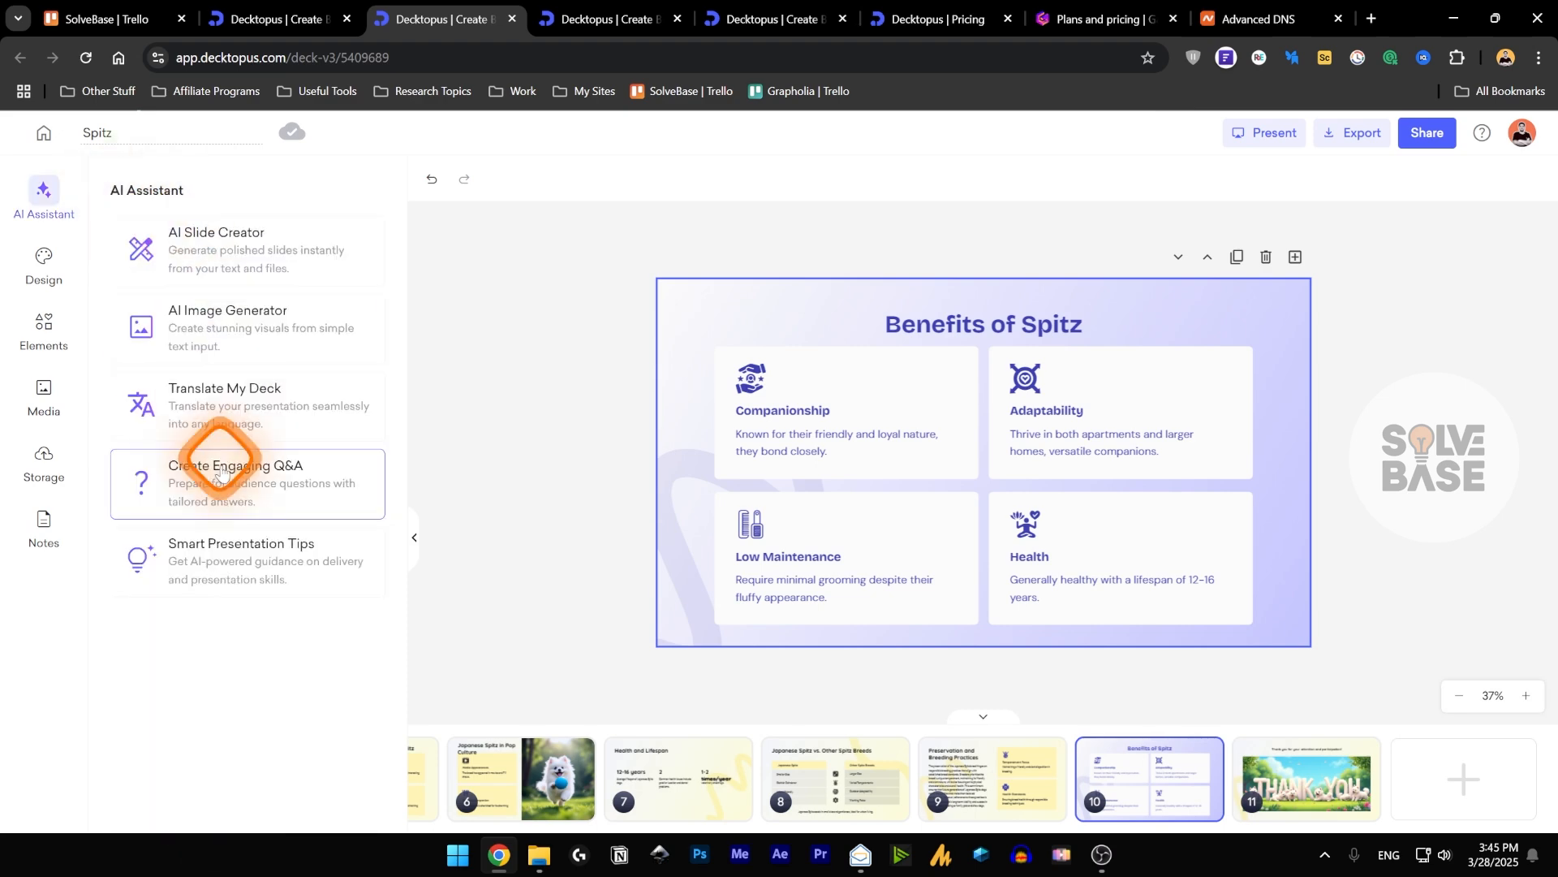
Generate Smart Presentation Tips for the deck and read through the suggestions.
{"action": "left_click", "coordinate": [236, 568]}
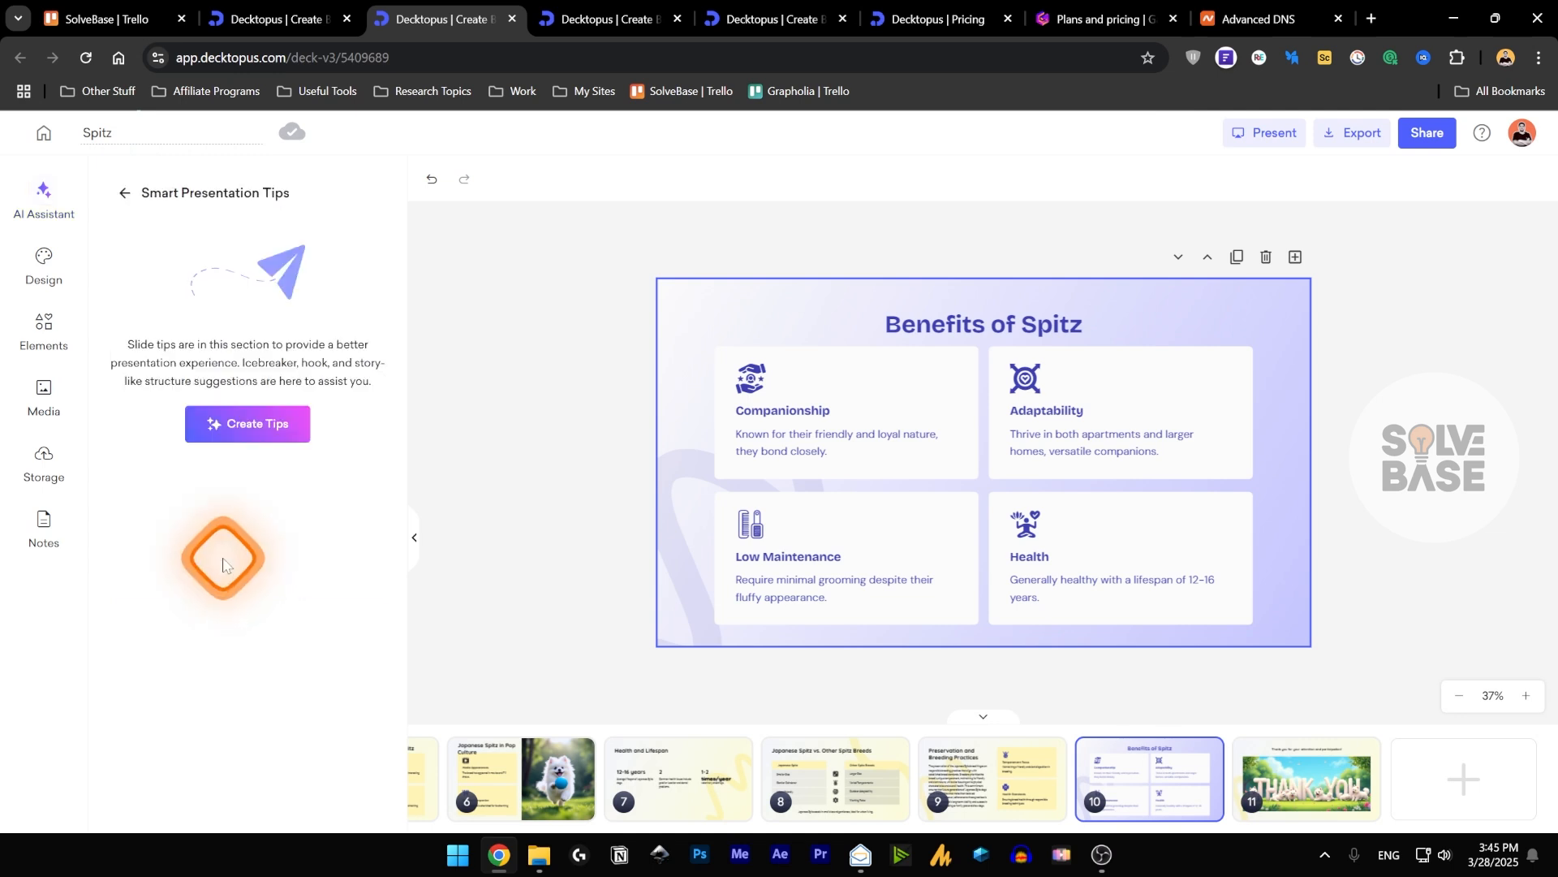
{"action": "left_click", "coordinate": [246, 428]}
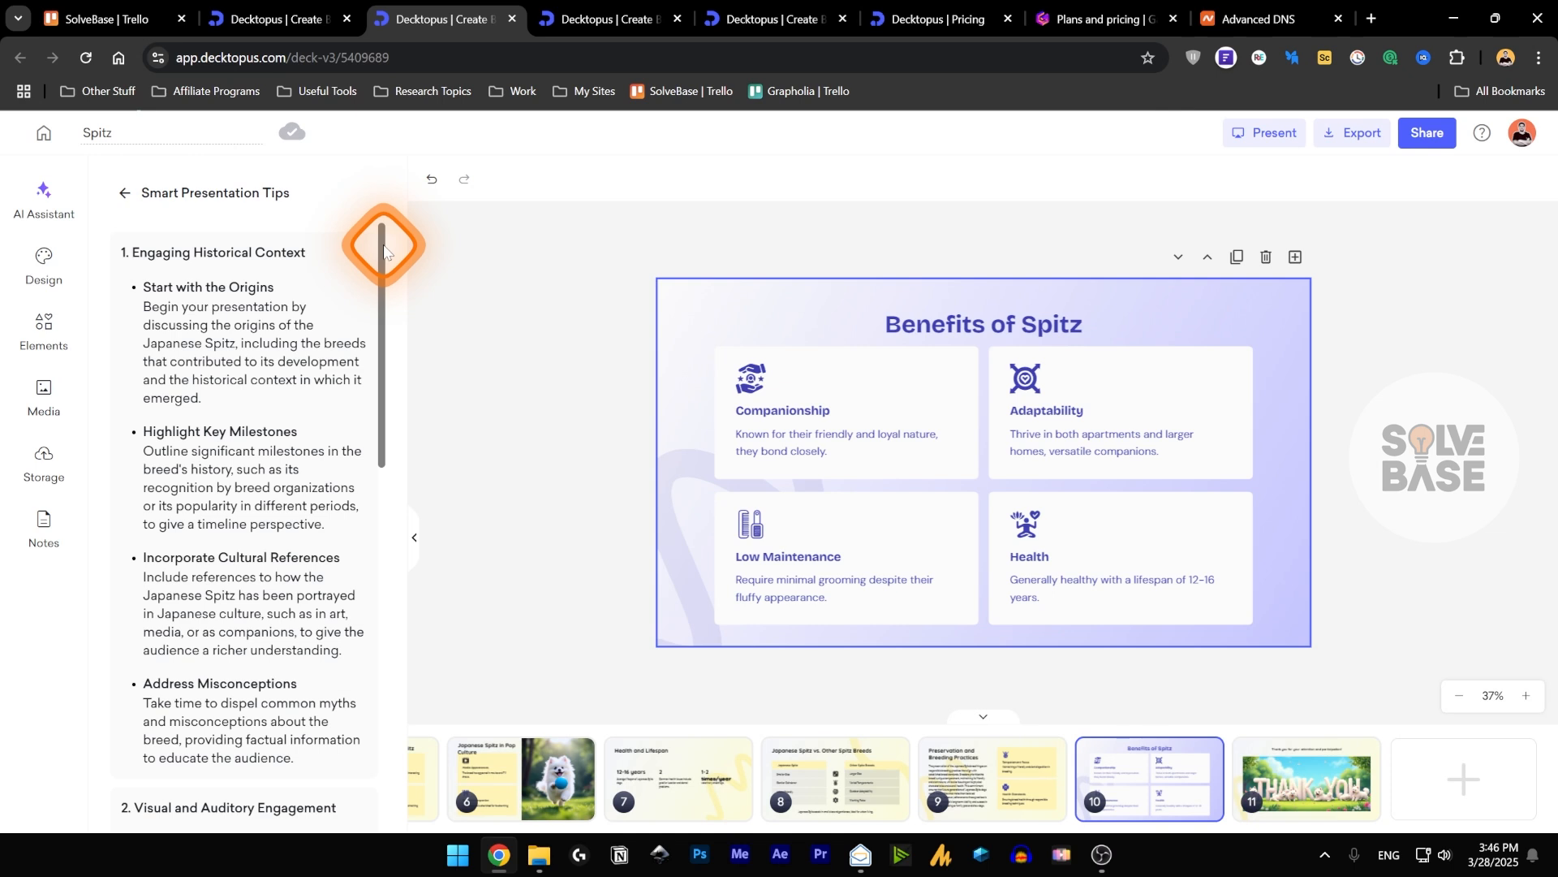
{"action": "left_click_drag", "start_coordinate": [384, 245], "coordinate": [375, 295]}
{"action": "left_click", "coordinate": [185, 300]}
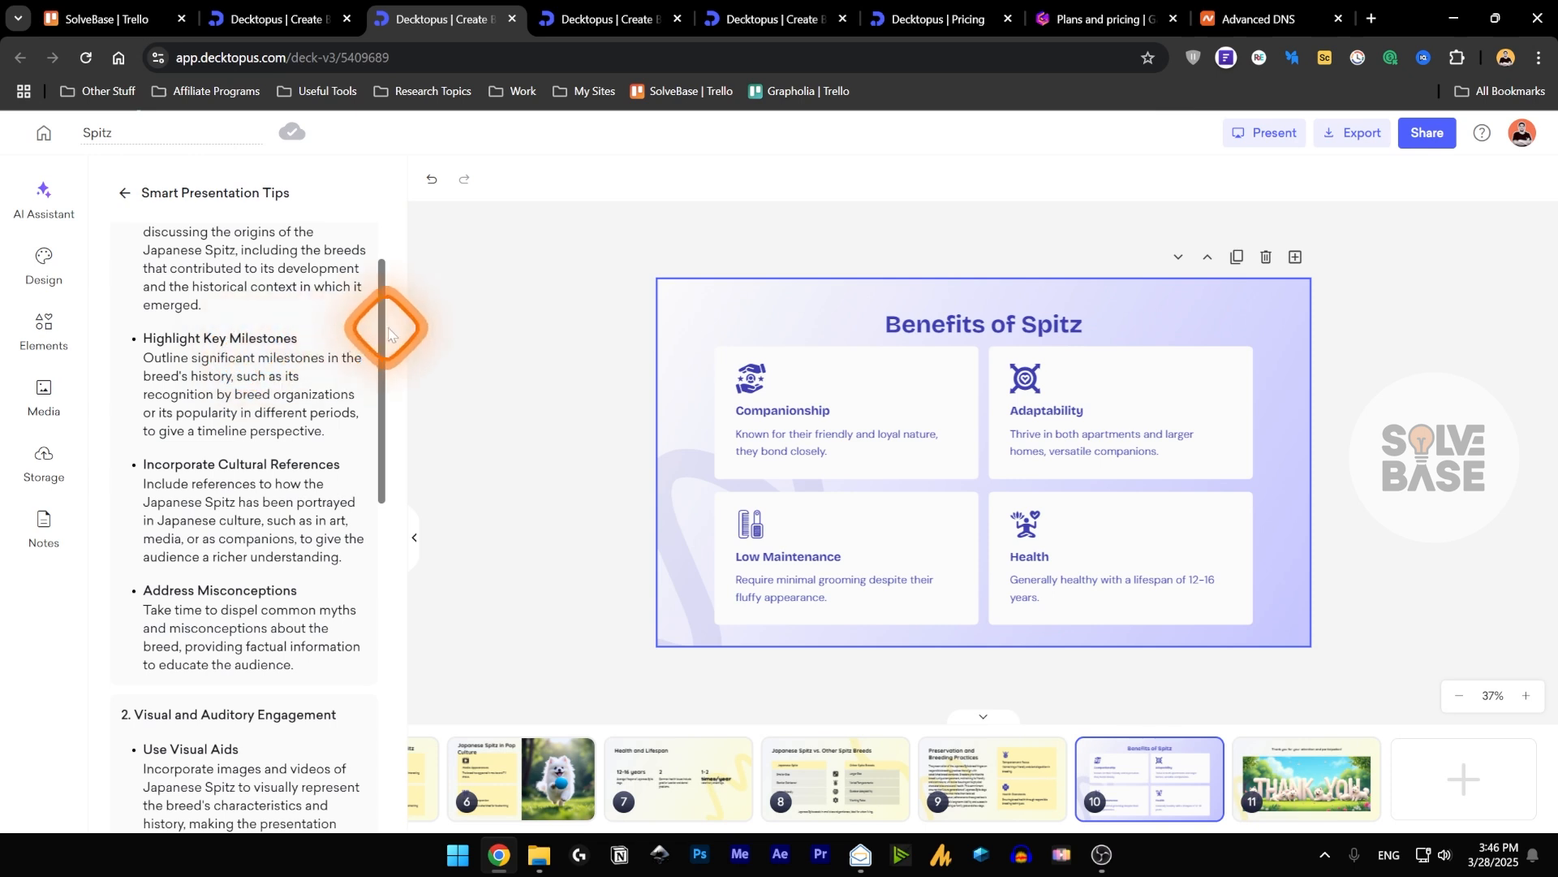
{"action": "left_click_drag", "start_coordinate": [381, 332], "coordinate": [376, 237]}
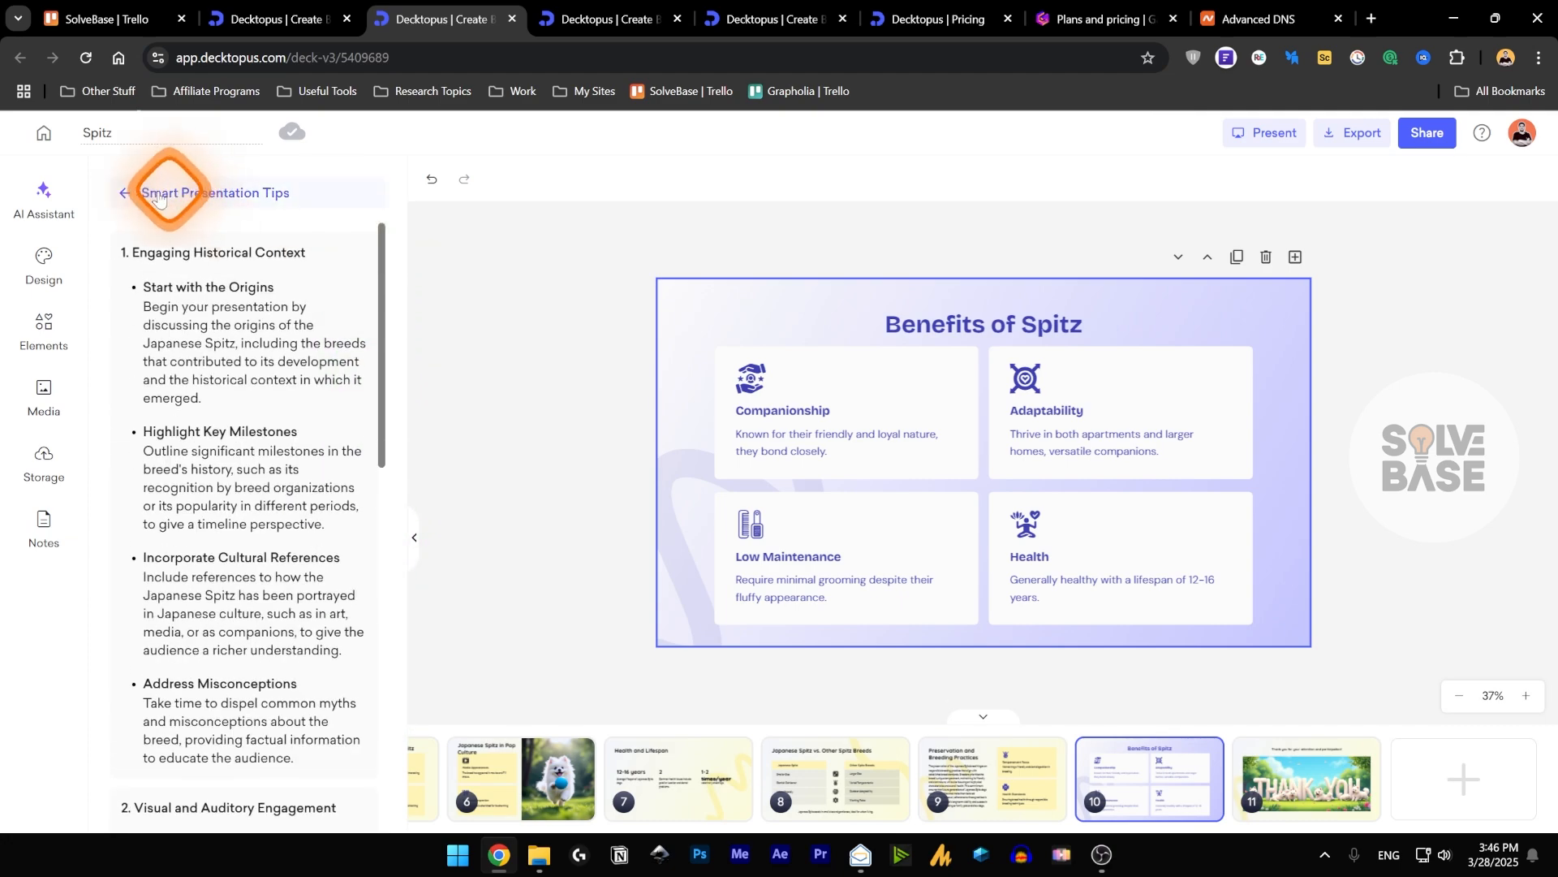
{"action": "left_click", "coordinate": [124, 195]}
Export the "Spitz - Translated in Spanish" deck from the dashboard as PPT Compressed without slide notes and download the file.
{"action": "left_click", "coordinate": [1099, 445]}
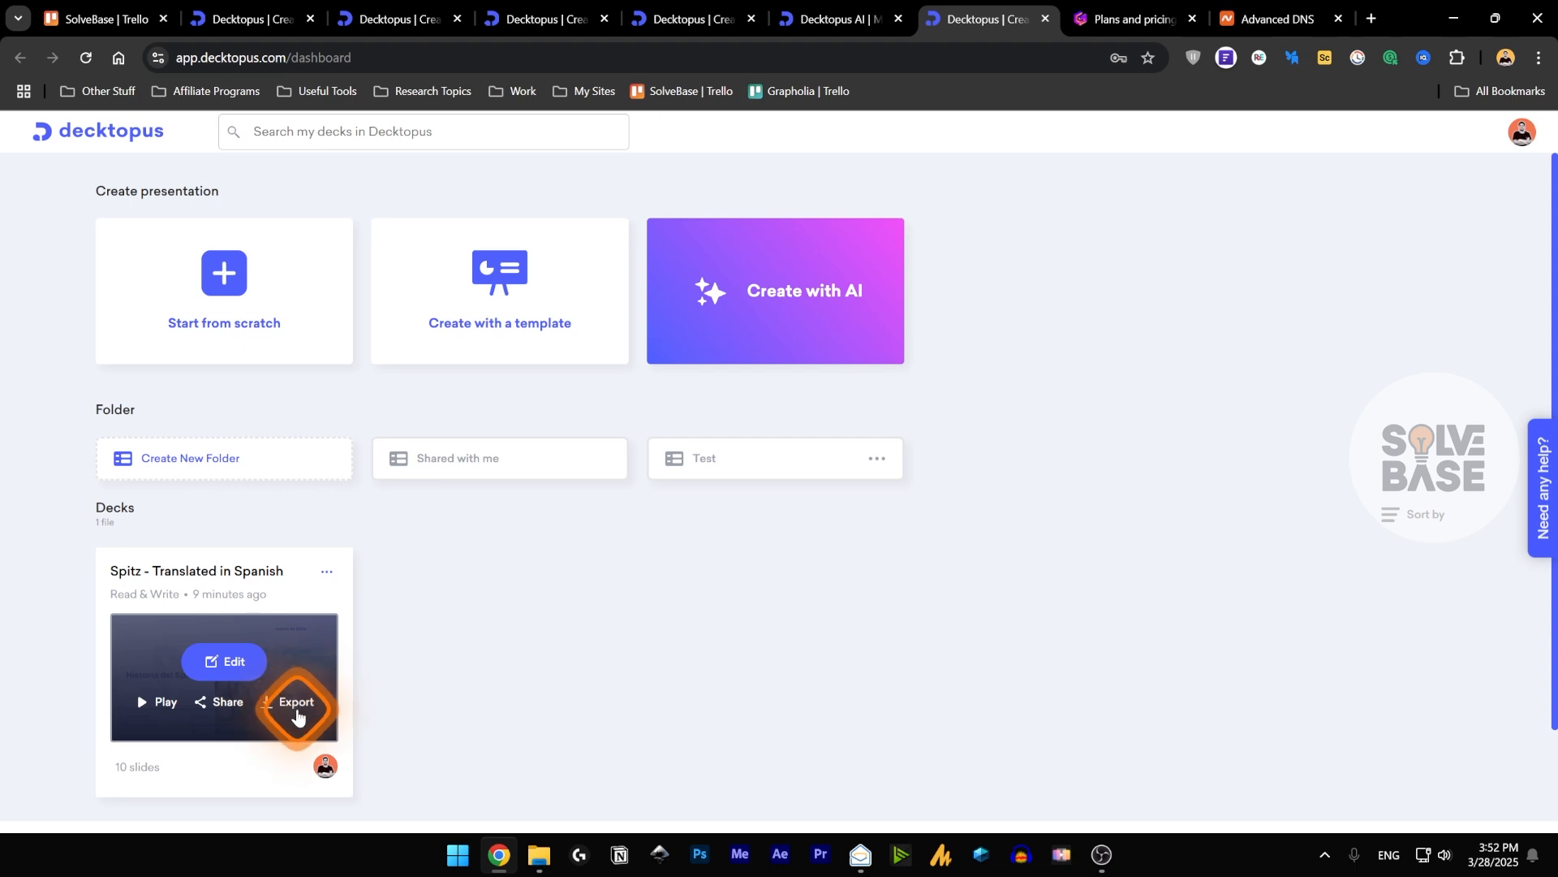
{"action": "left_click", "coordinate": [293, 703]}
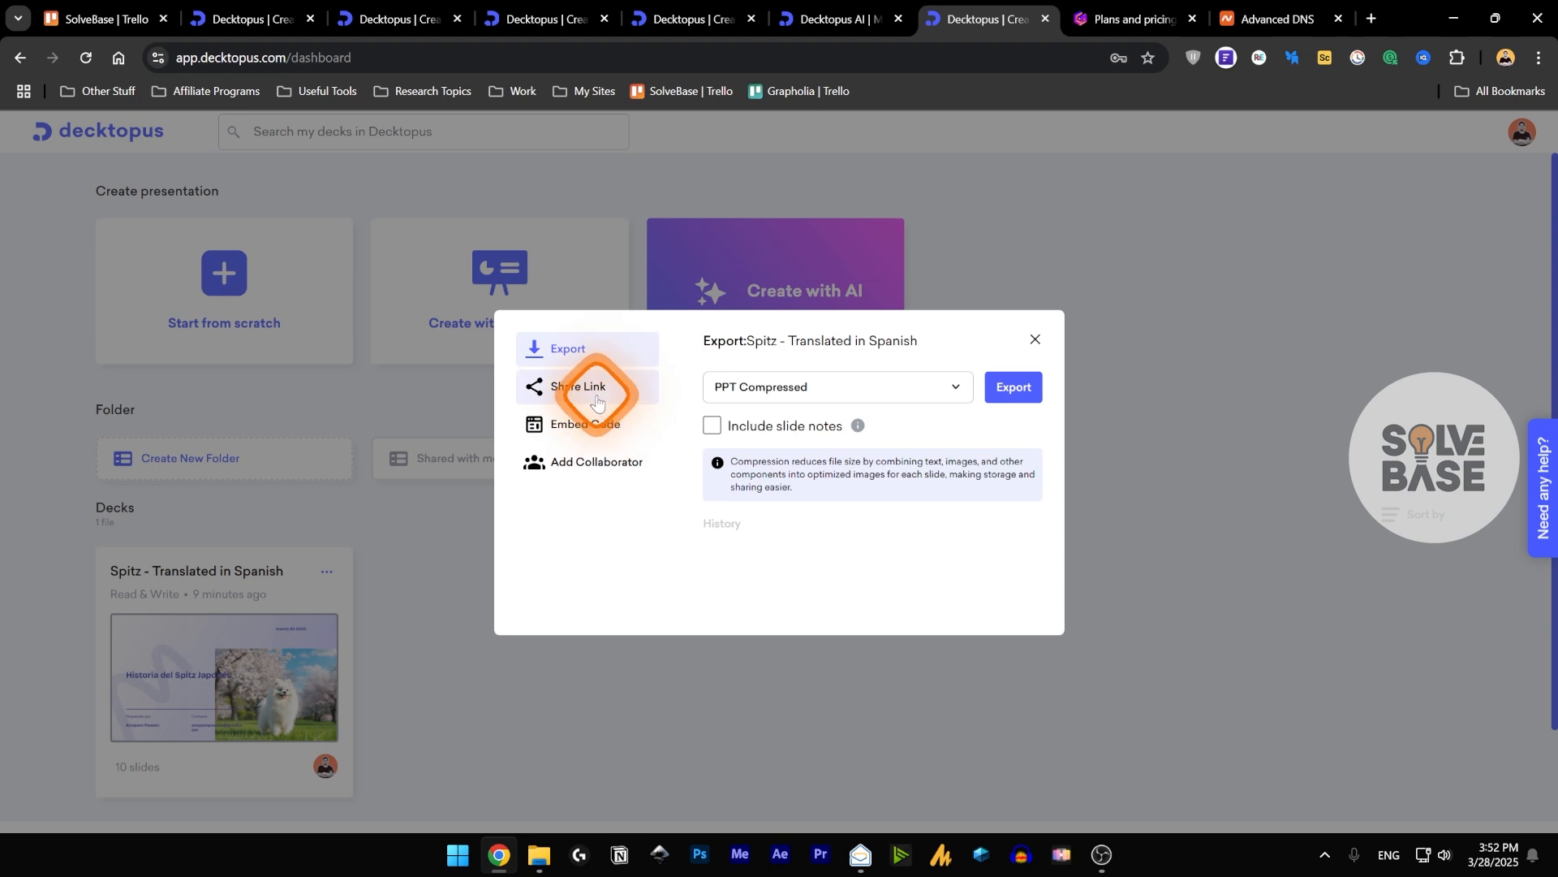
{"action": "left_click", "coordinate": [803, 401]}
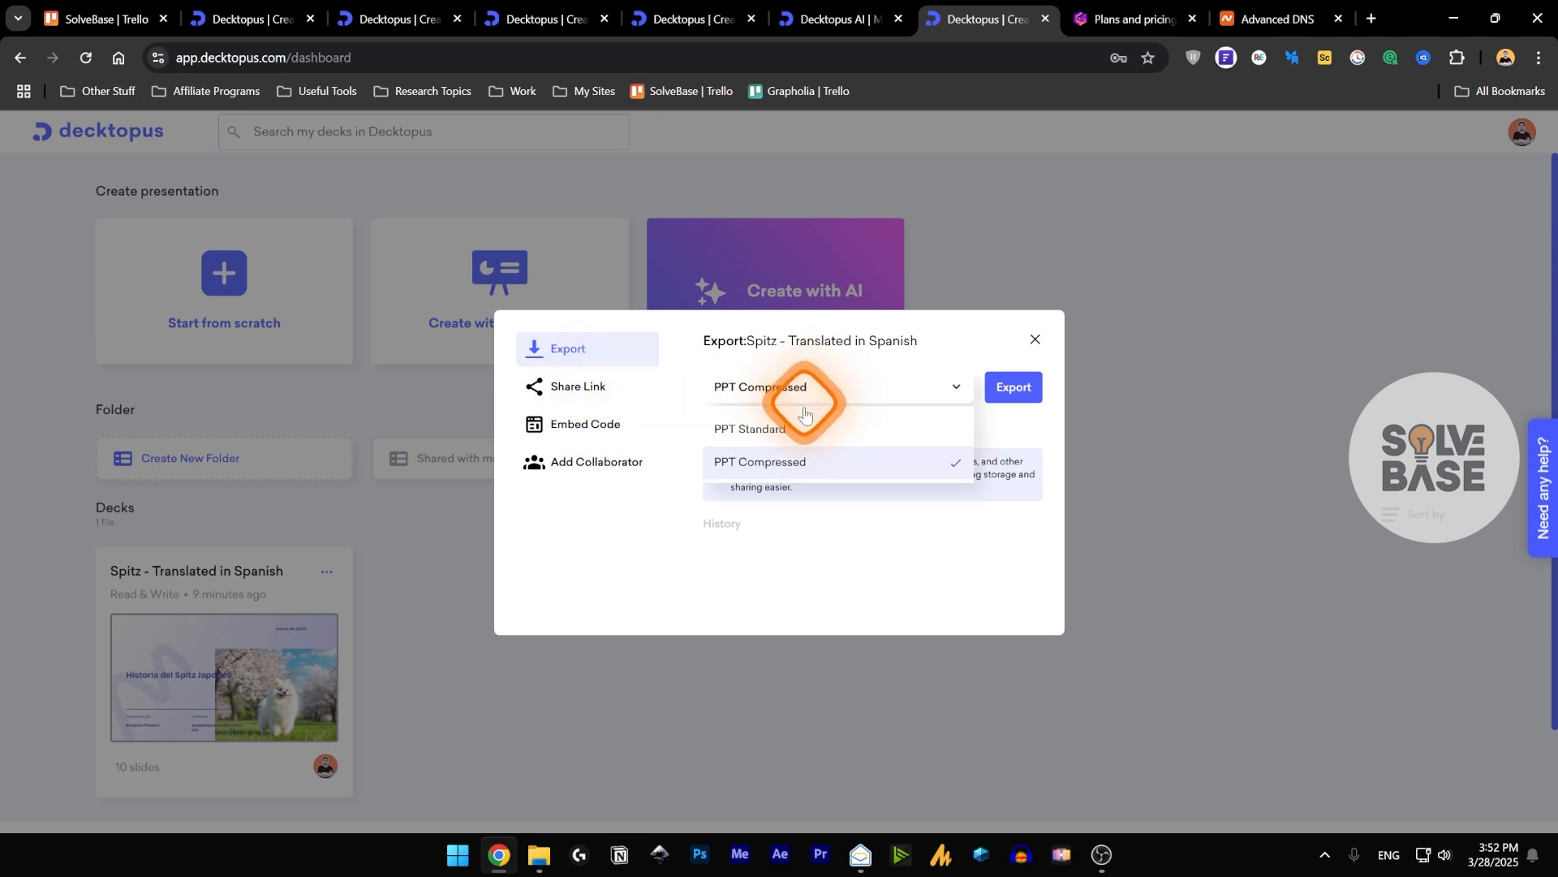
{"action": "left_click", "coordinate": [795, 465]}
{"action": "left_click", "coordinate": [1009, 392]}
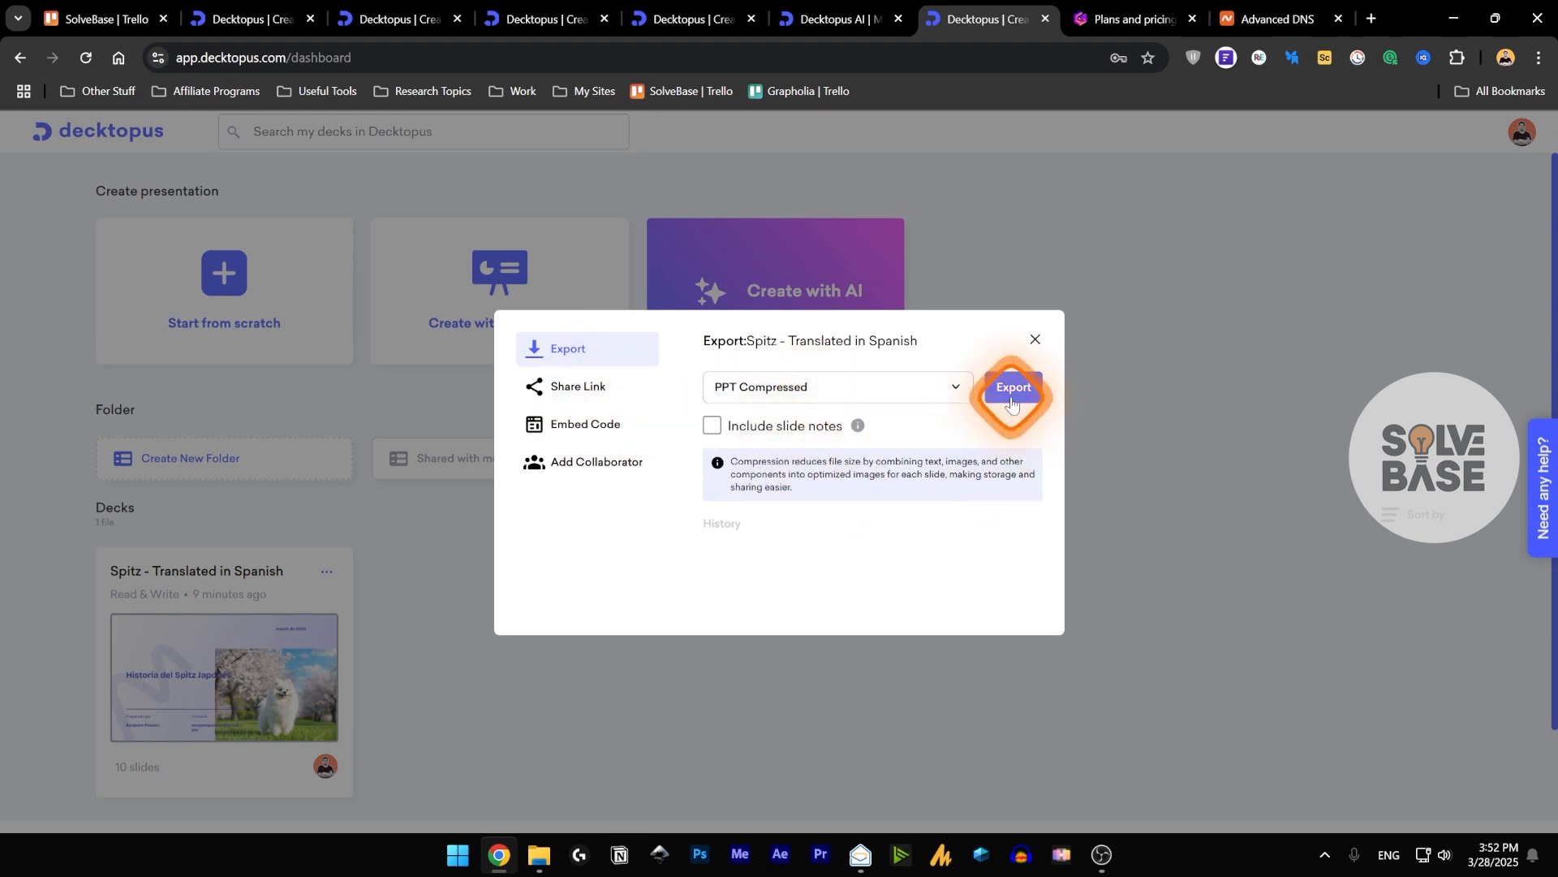
{"action": "left_click", "coordinate": [1003, 401]}
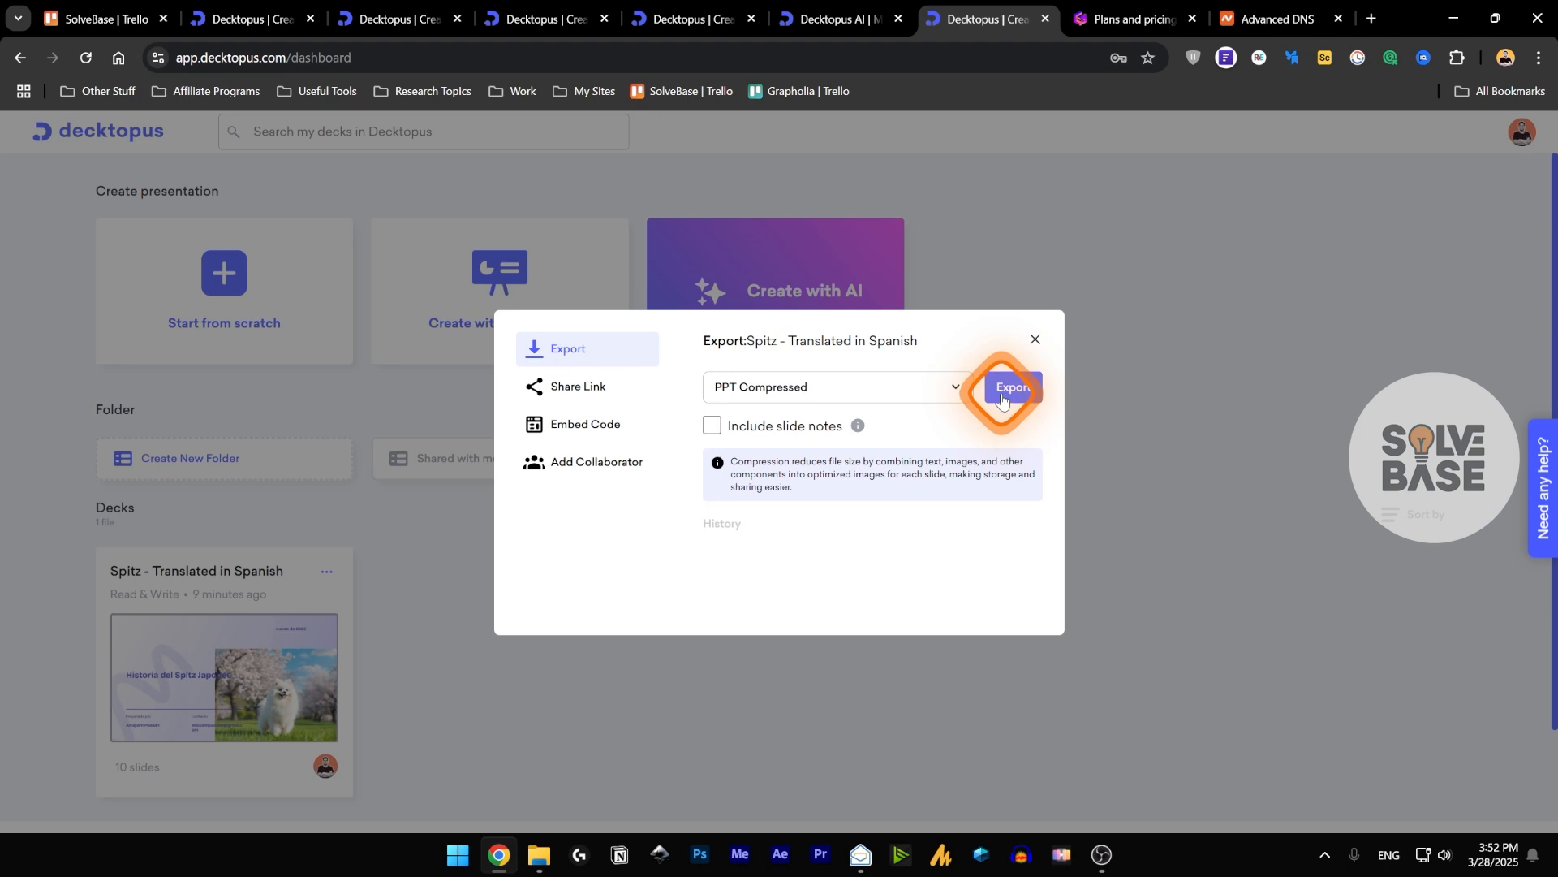
{"action": "left_click", "coordinate": [962, 559]}
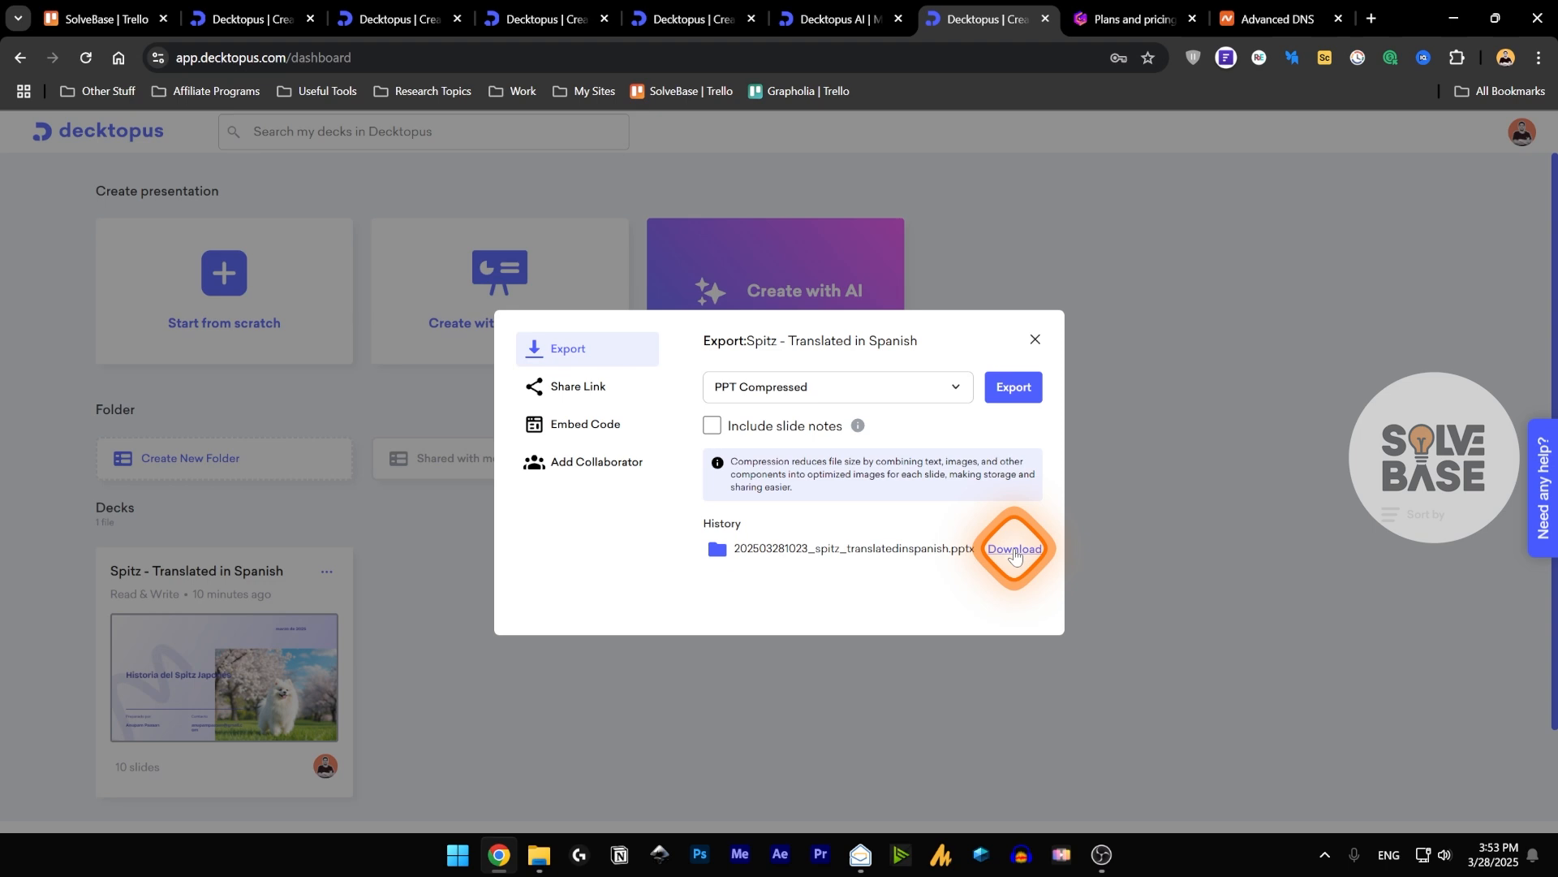
{"action": "left_click", "coordinate": [1016, 550]}
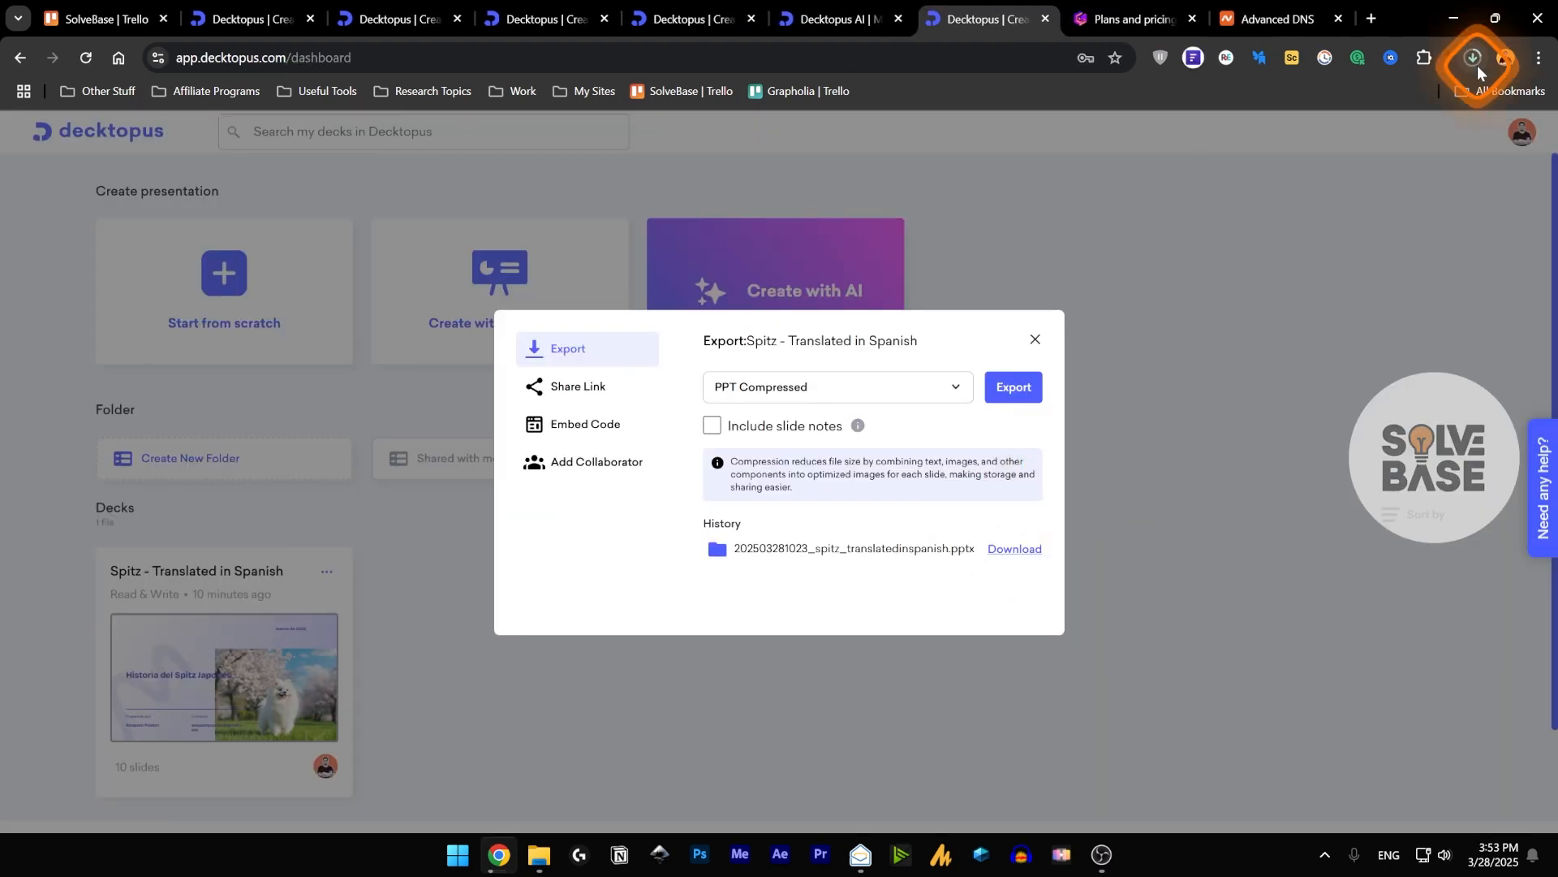
Open the downloaded Spanish PPTX file in PowerPoint and look through its slides.
{"action": "left_click", "coordinate": [1474, 58]}
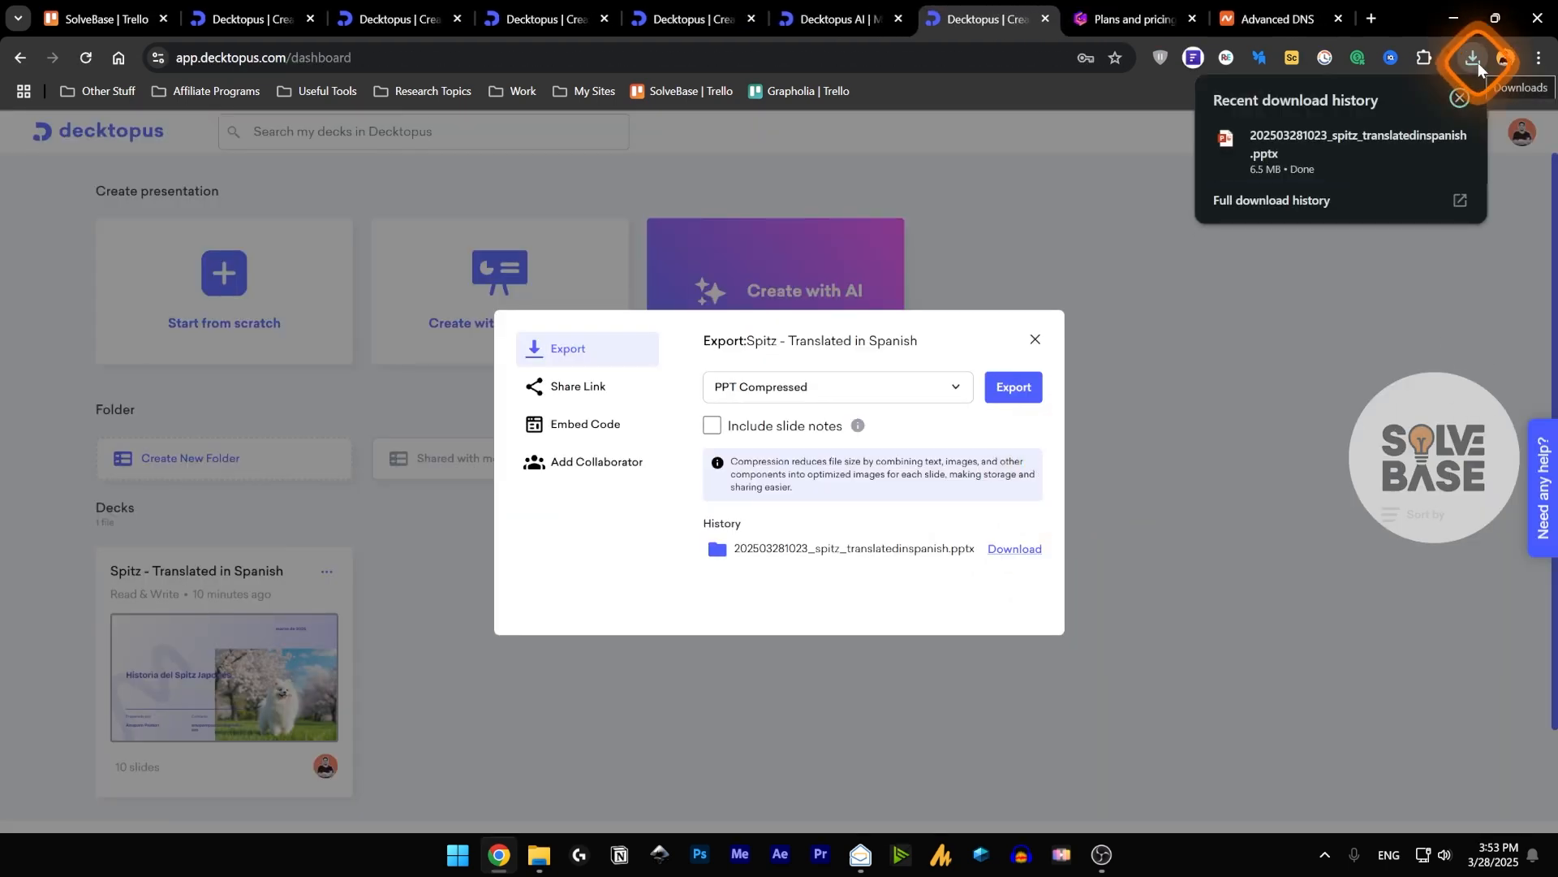
{"action": "left_click", "coordinate": [1330, 153]}
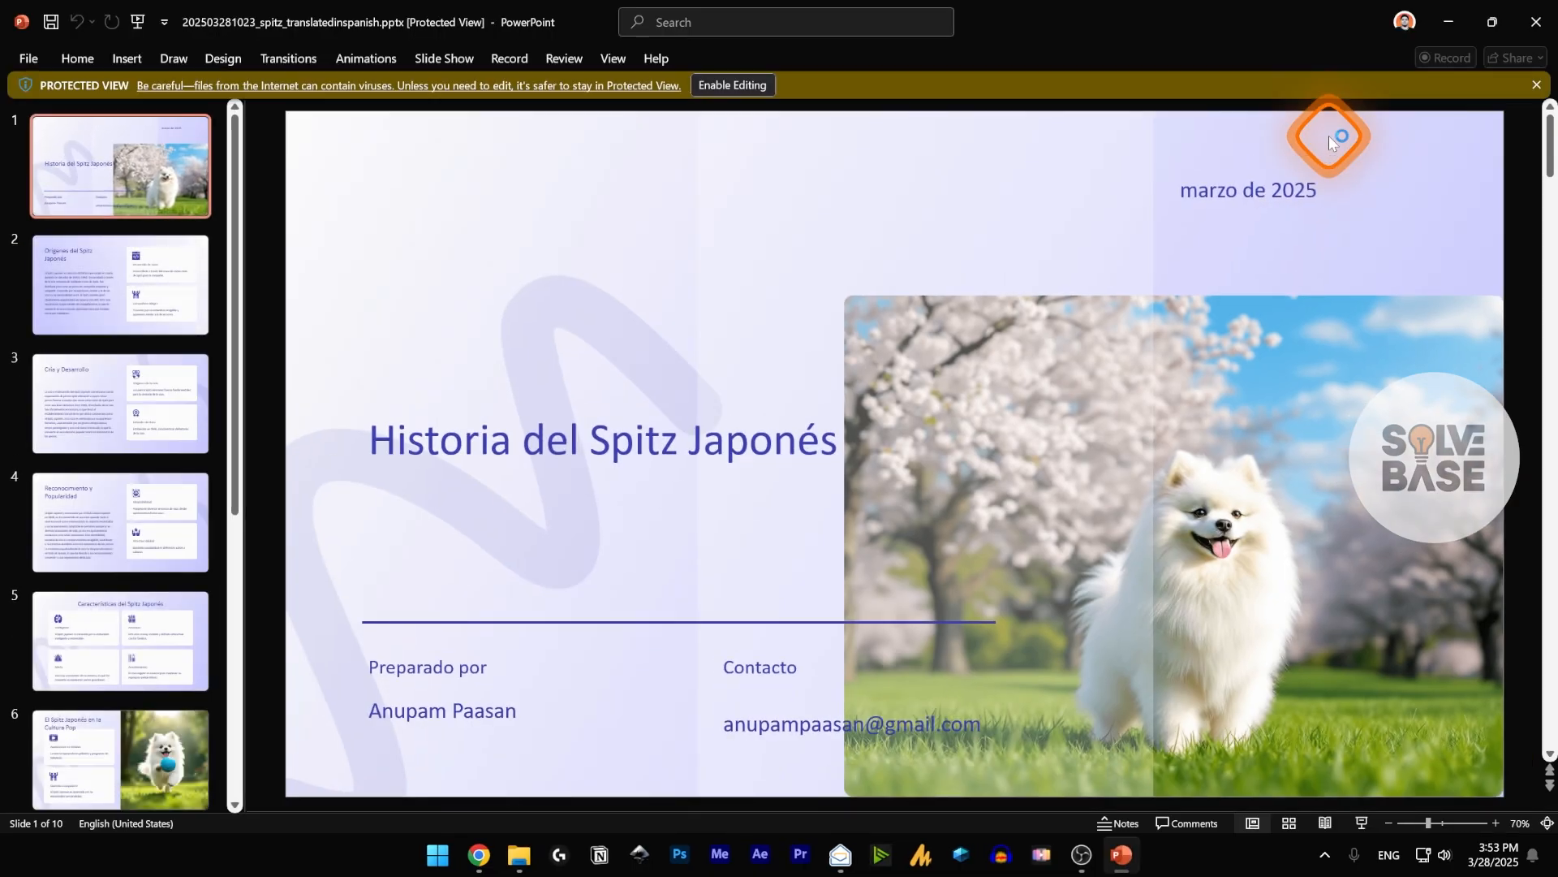
{"action": "left_click", "coordinate": [123, 301]}
{"action": "left_click", "coordinate": [126, 582]}
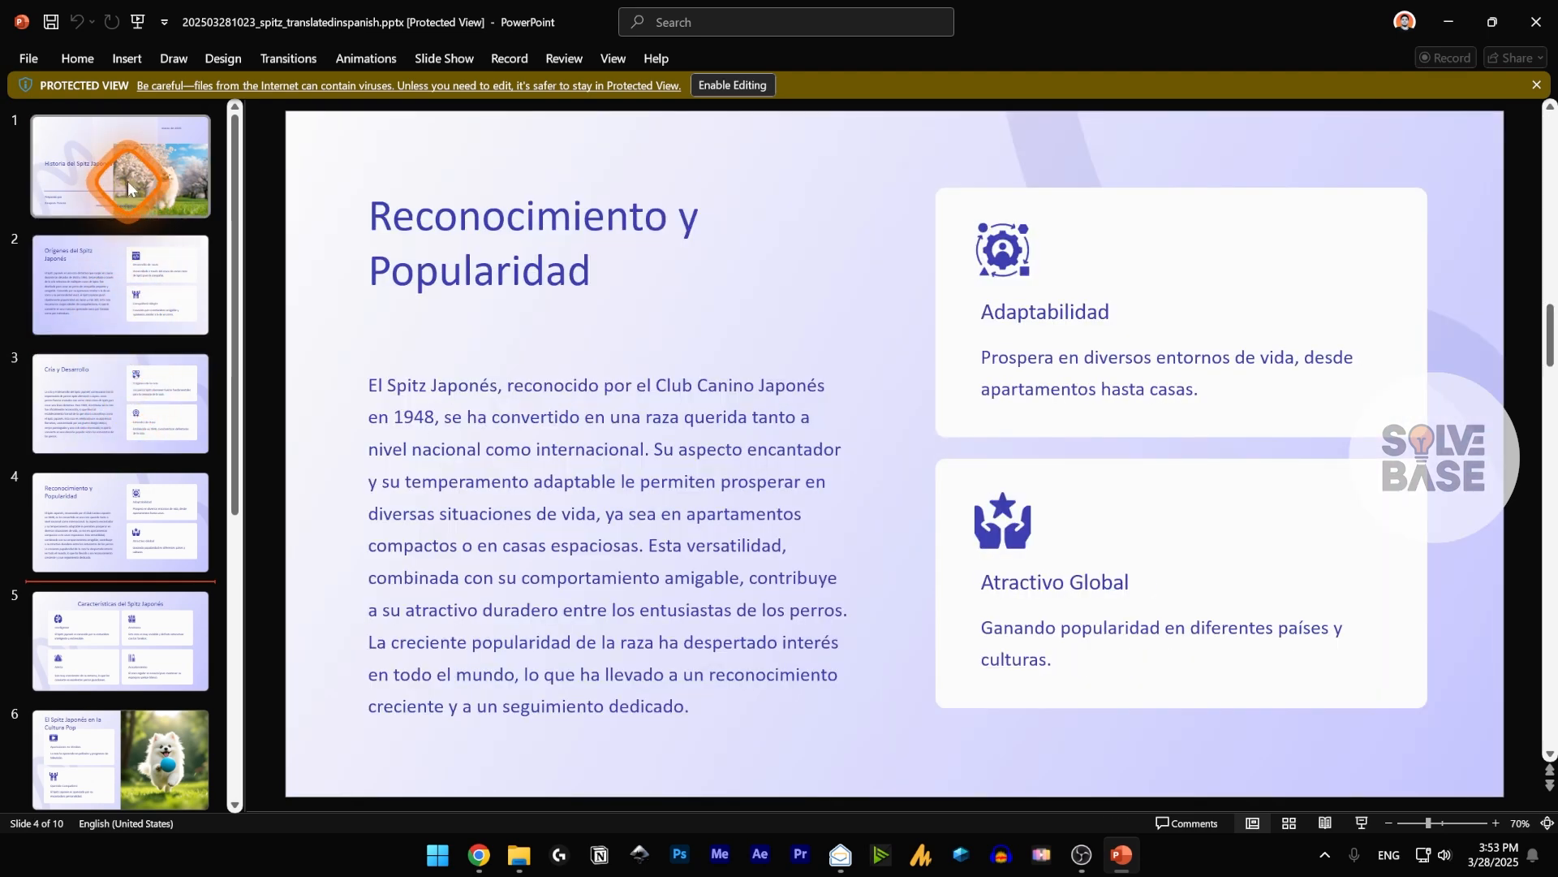
{"action": "scroll", "coordinate": [130, 627], "scroll_direction": "down", "scroll_amount": 2}
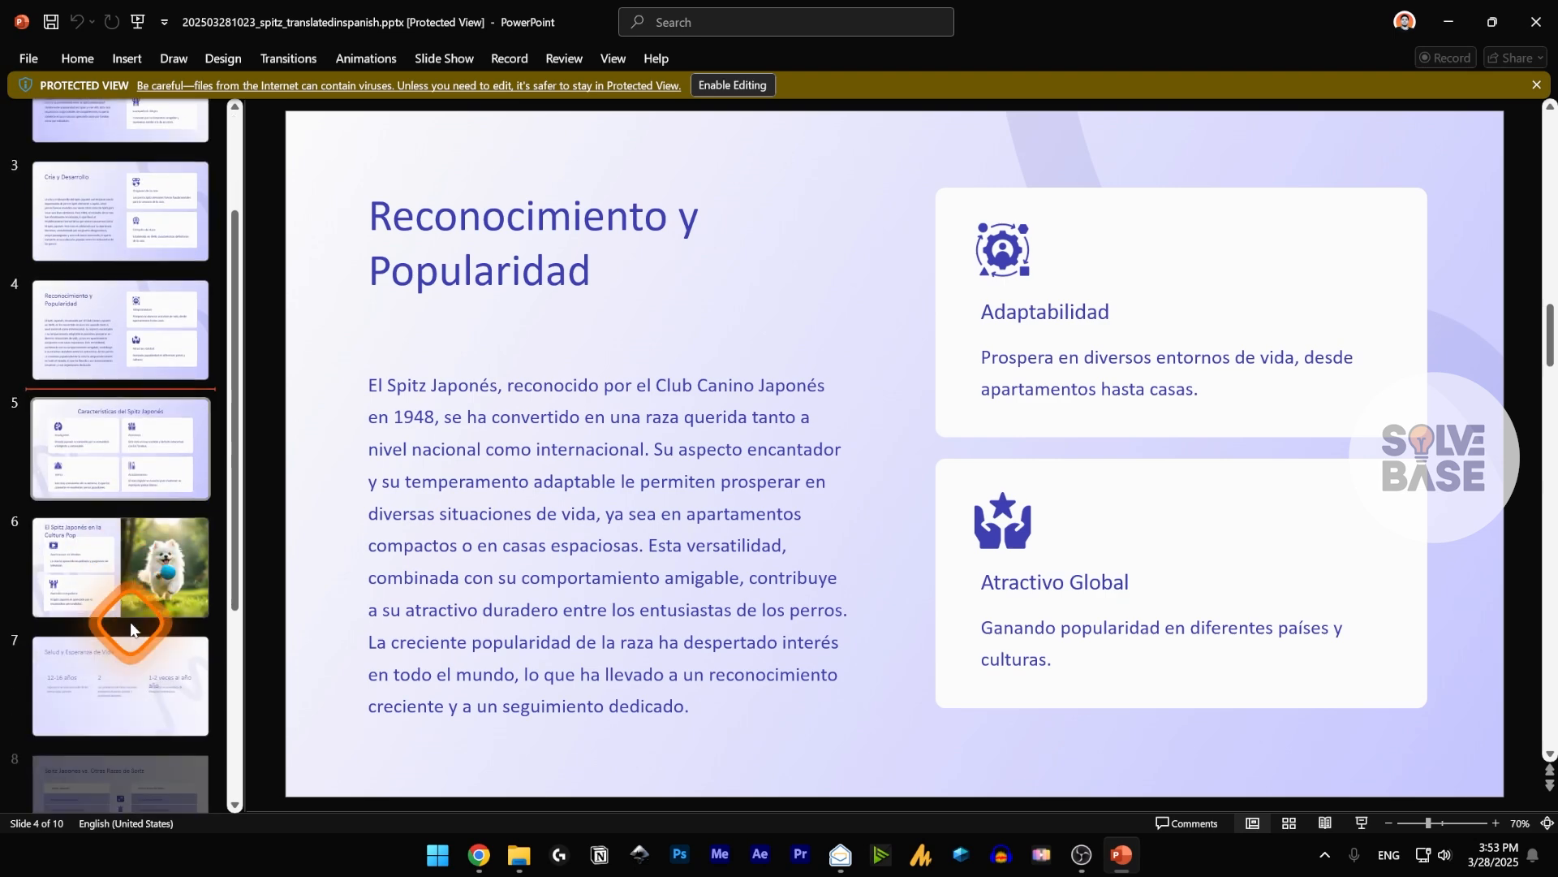
{"action": "left_click", "coordinate": [144, 484]}
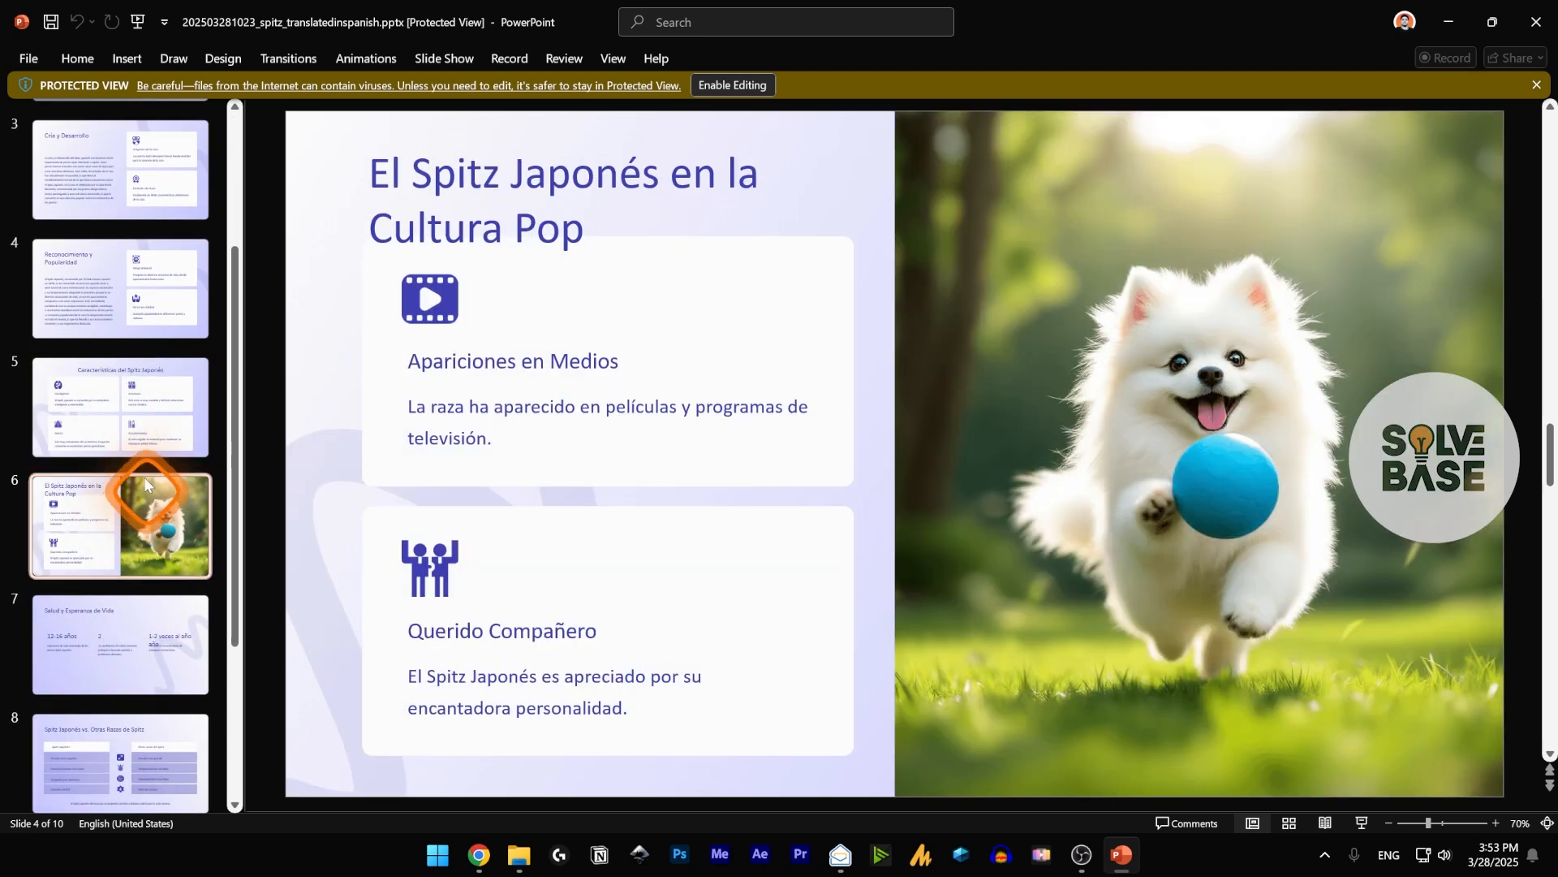
Check the "Apariciones en Medios" heading and the dog picture on slide 6 as separate elements in PowerPoint.
{"action": "left_click", "coordinate": [471, 360]}
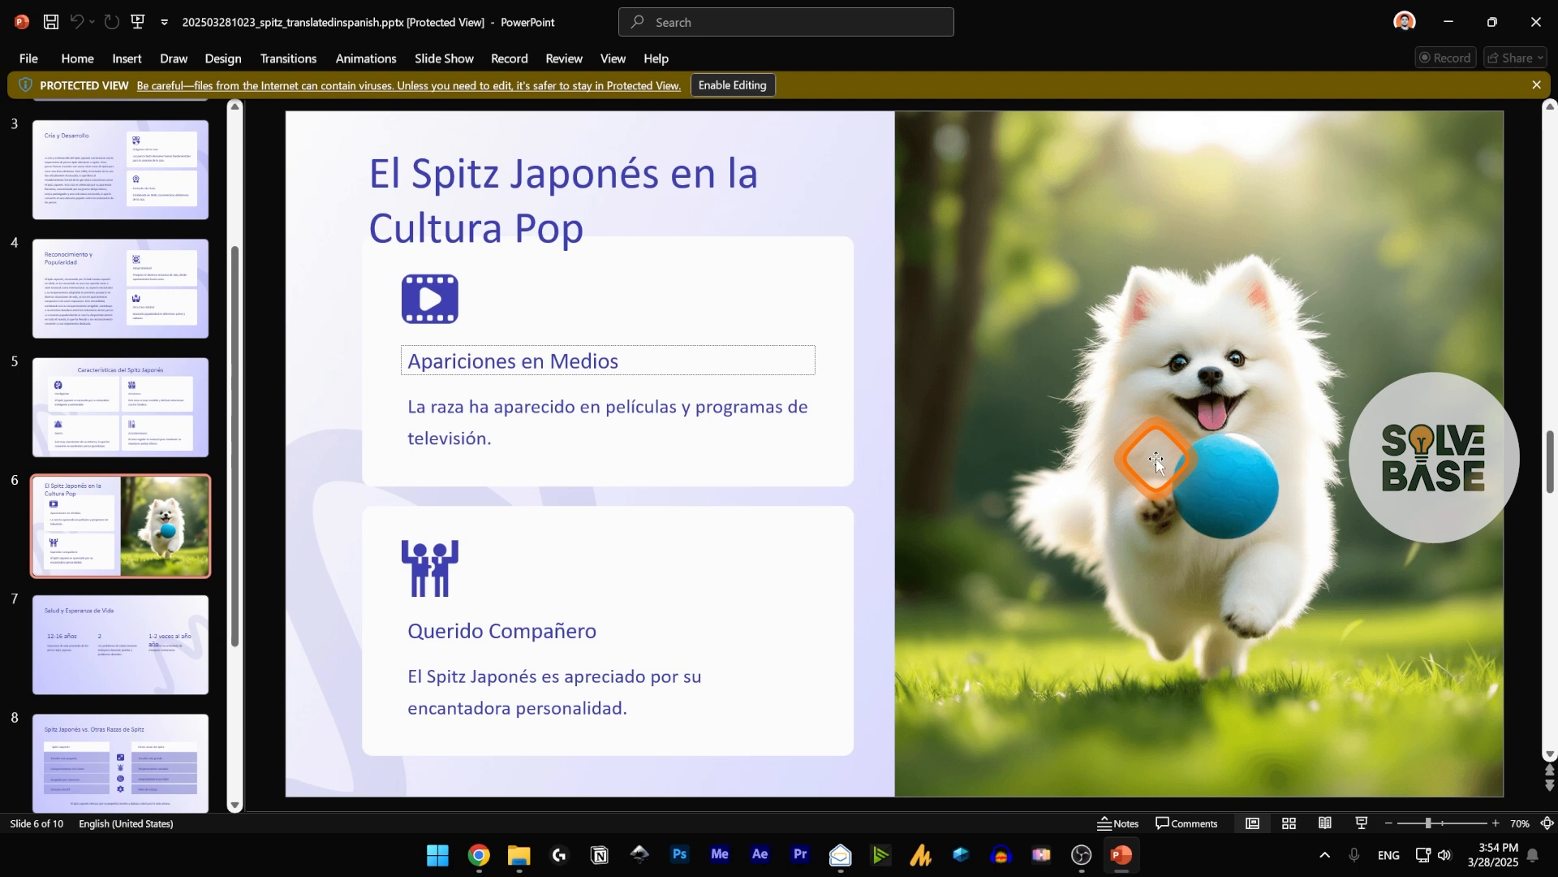
{"action": "left_click", "coordinate": [1195, 376]}
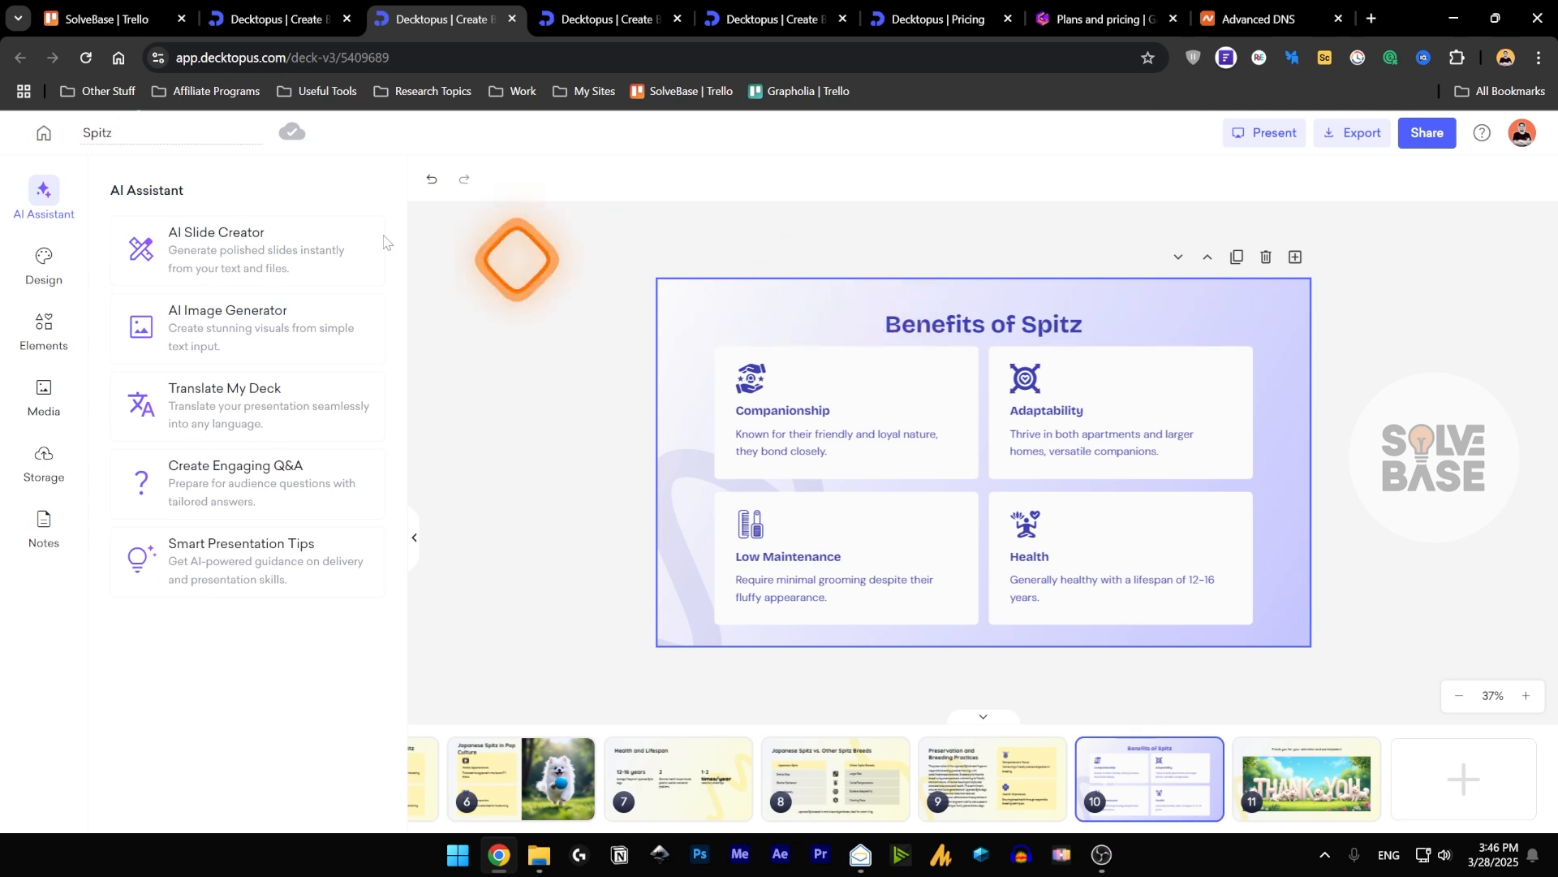
Return to the Decktopus dashboard from the Spitz deck and create a new folder named "Test".
{"action": "left_click", "coordinate": [44, 138]}
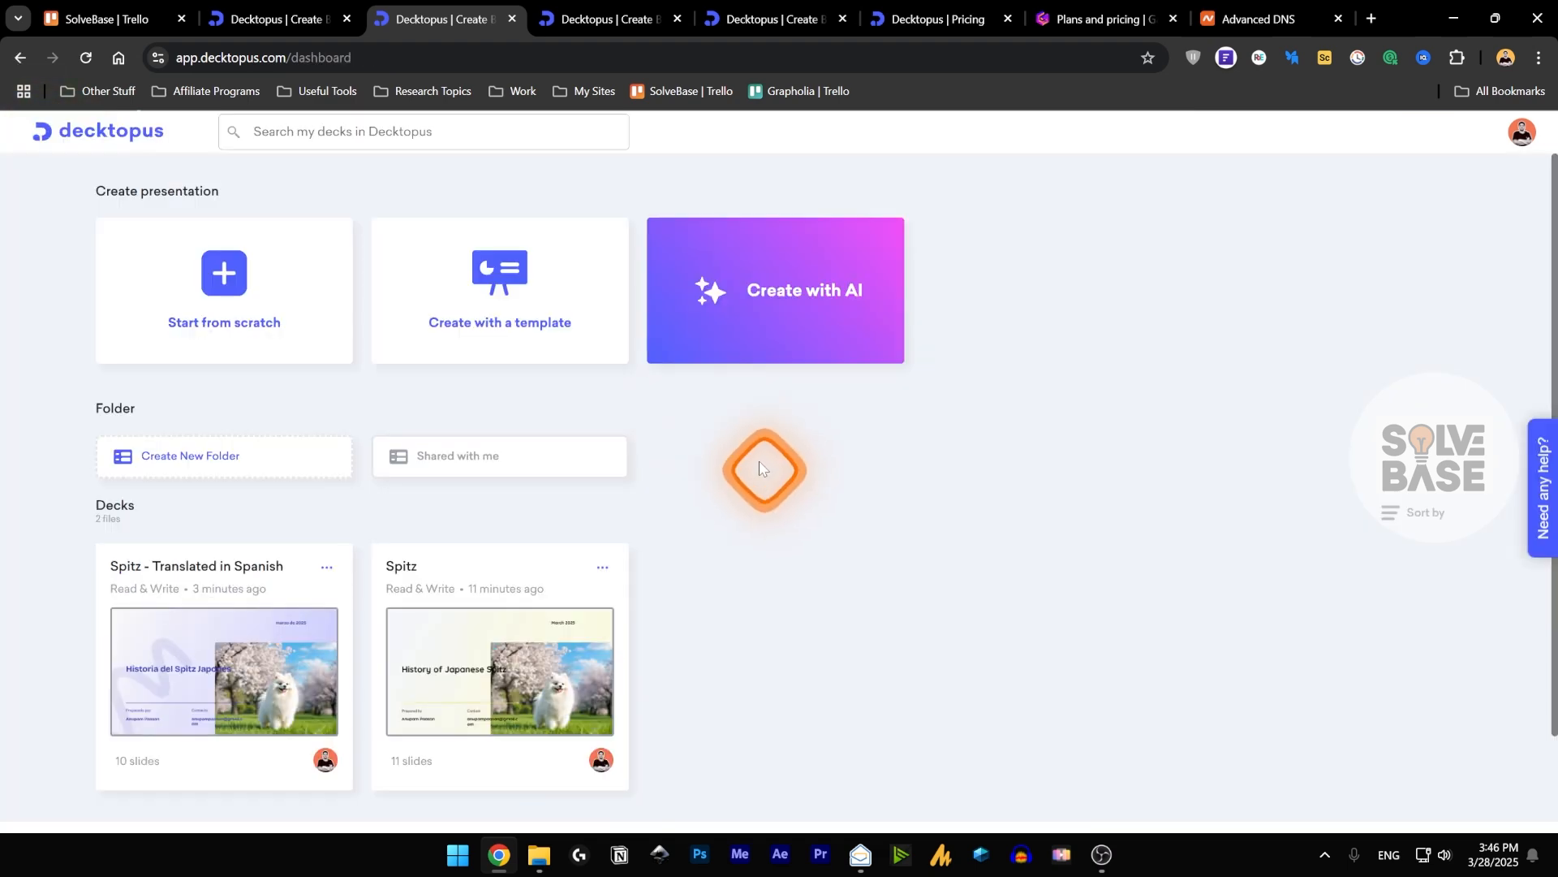
{"action": "left_click", "coordinate": [154, 457]}
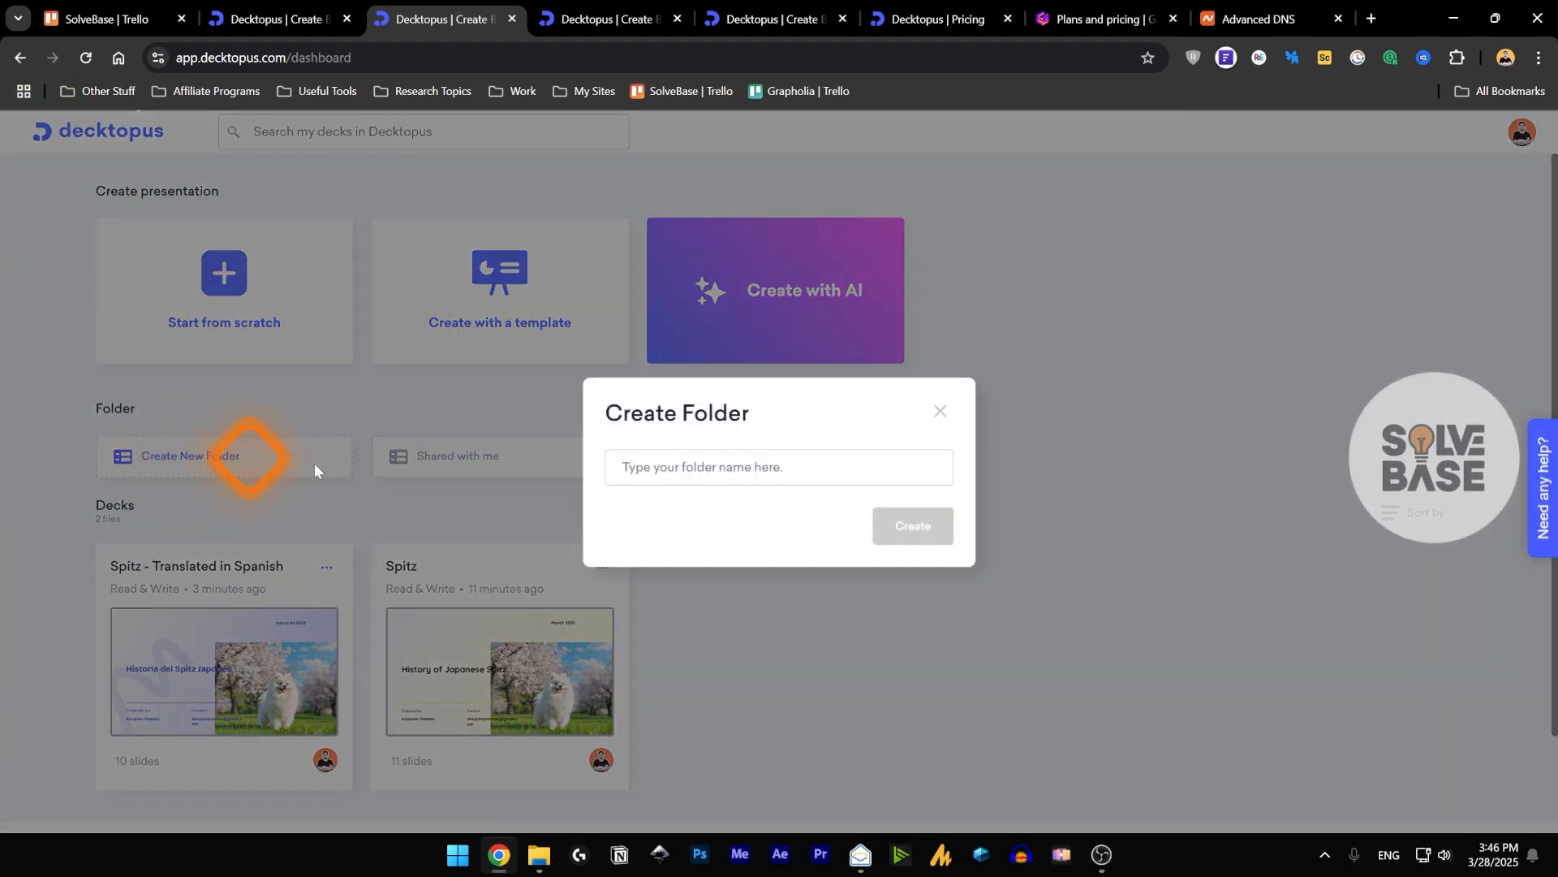
{"action": "left_click", "coordinate": [703, 465]}
{"action": "type", "text": "Test"}
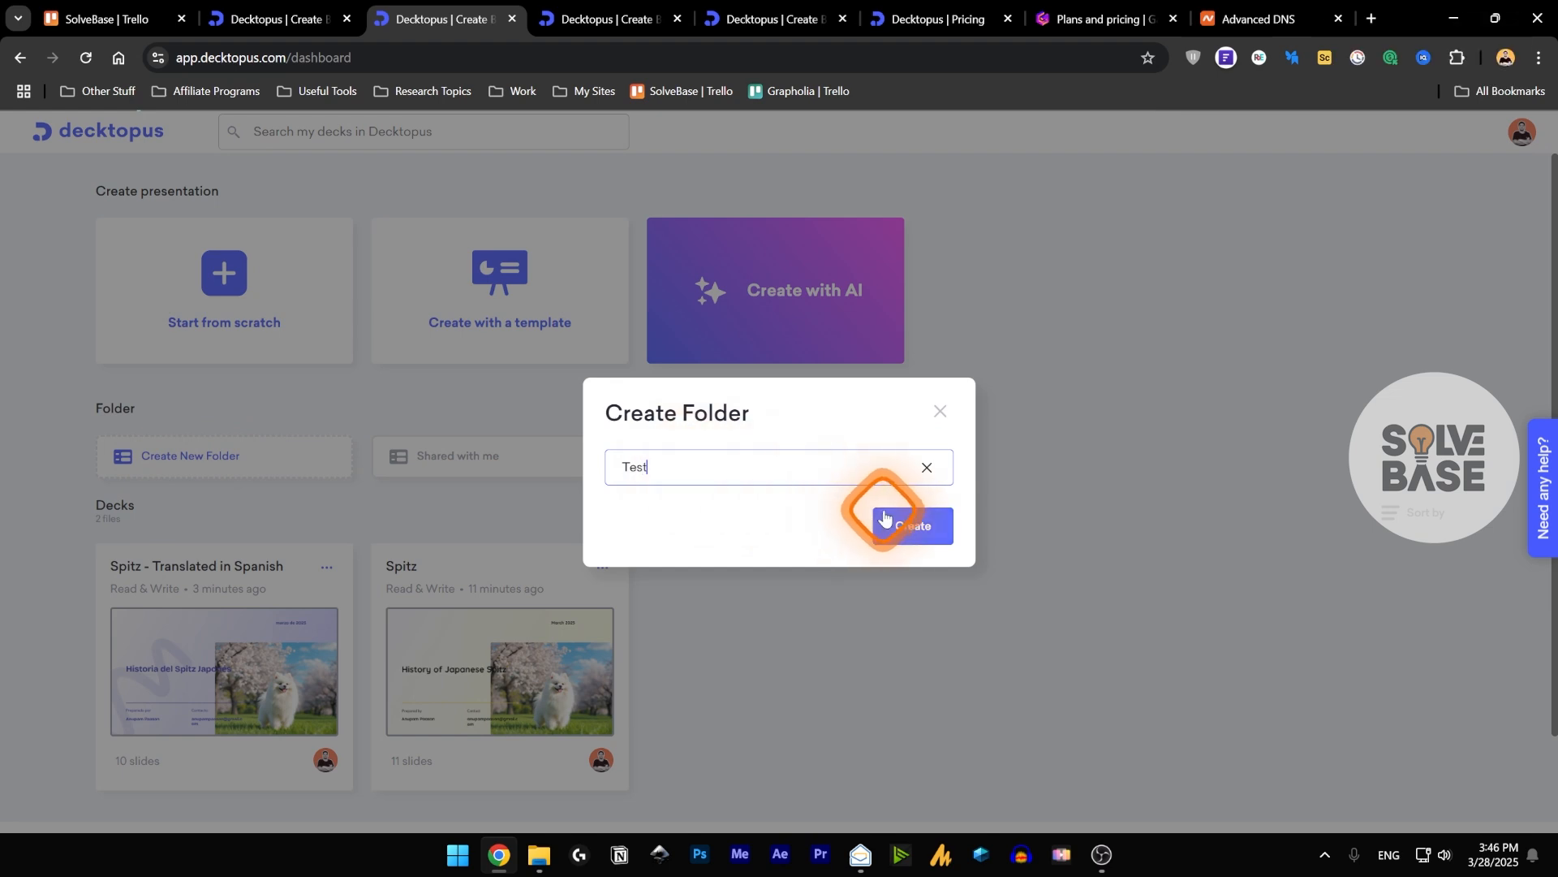
{"action": "left_click", "coordinate": [884, 526]}
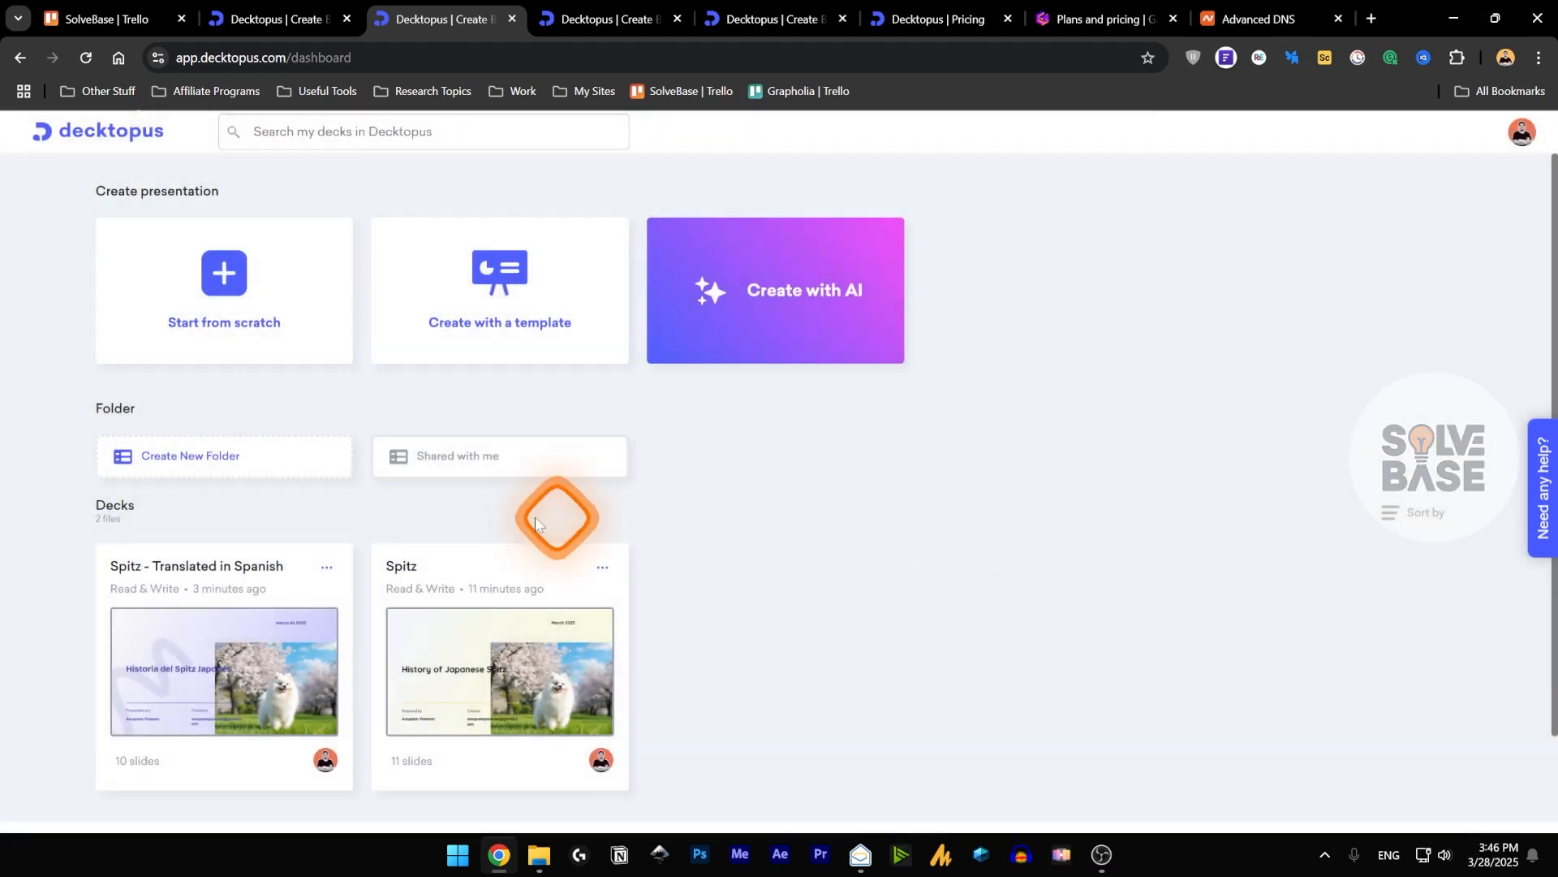
Move the Spitz deck into the Test folder and open that folder.
{"action": "left_click", "coordinate": [601, 567]}
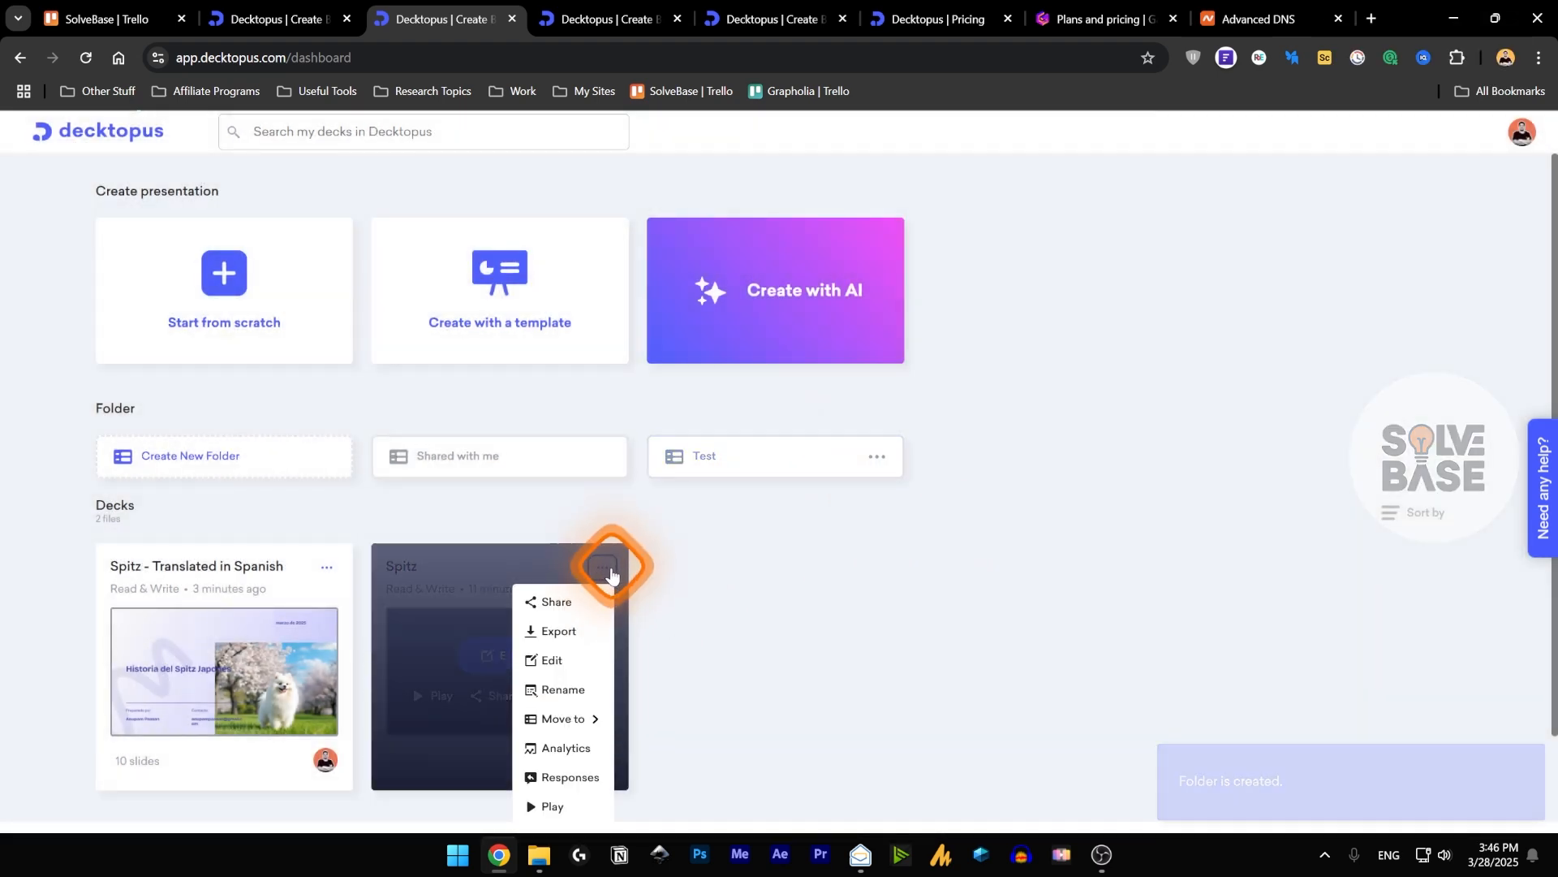
{"action": "mouse_move", "coordinate": [583, 712]}
{"action": "left_click", "coordinate": [648, 722]}
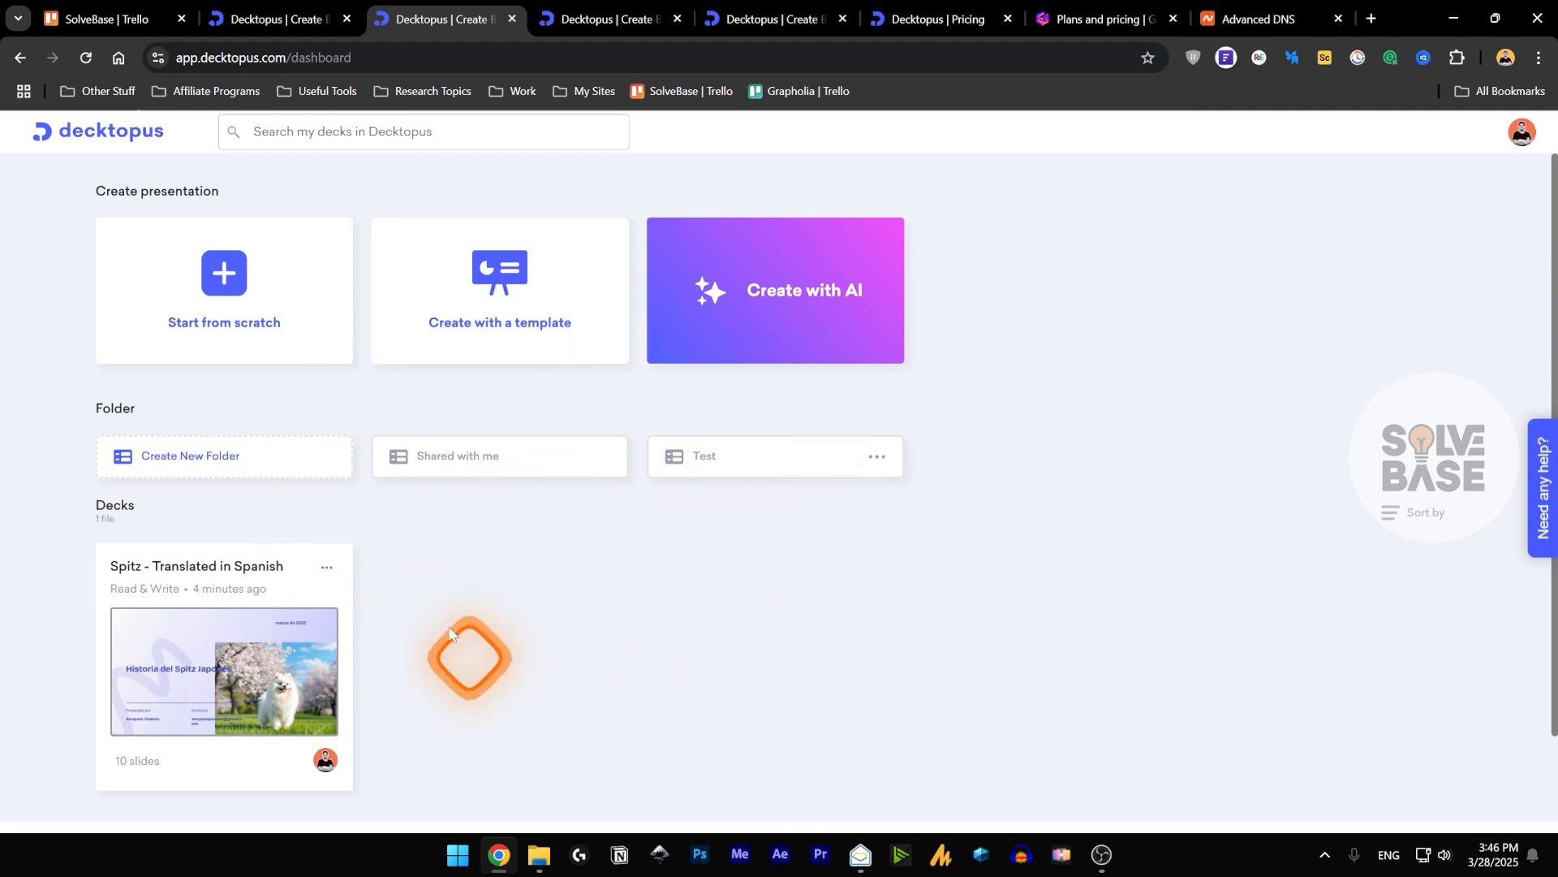
{"action": "left_click", "coordinate": [751, 458]}
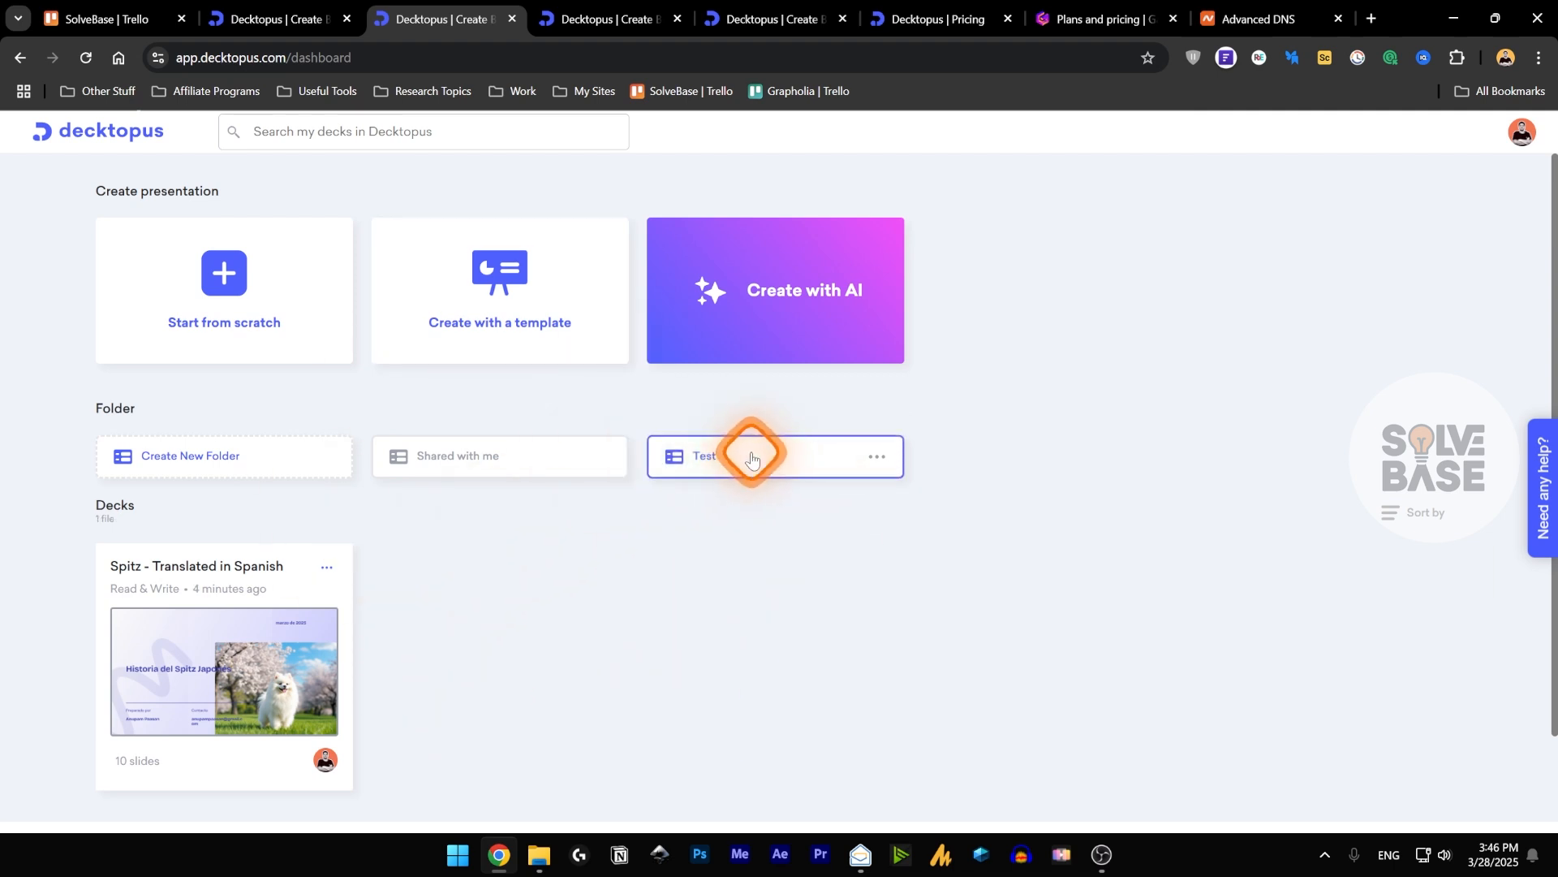
{"action": "left_click", "coordinate": [525, 521]}
{"action": "left_click", "coordinate": [224, 531]}
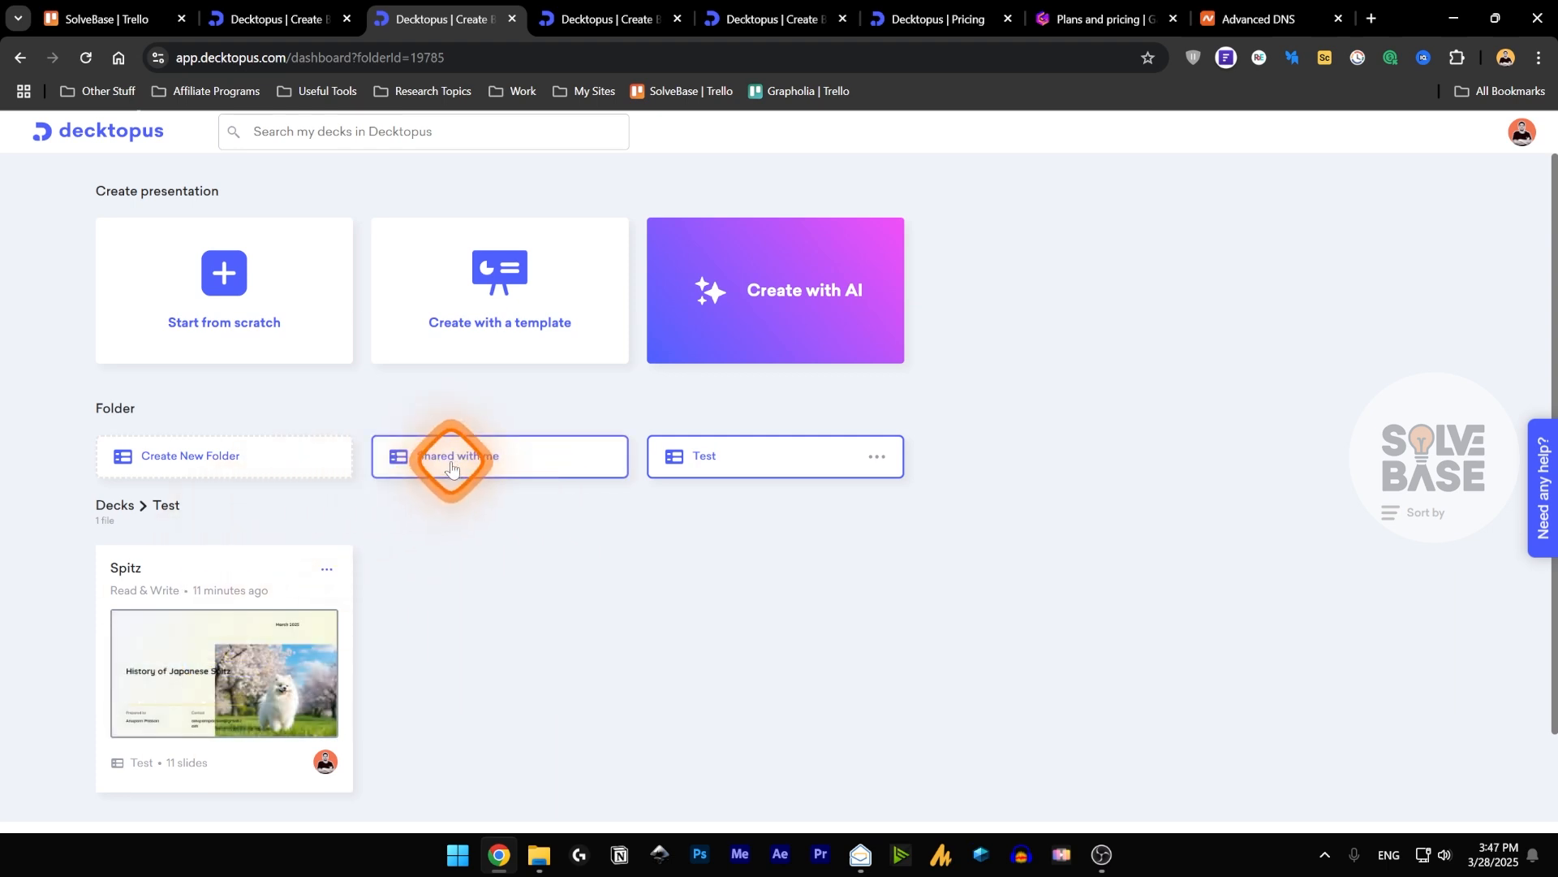
{"action": "left_click", "coordinate": [1177, 390]}
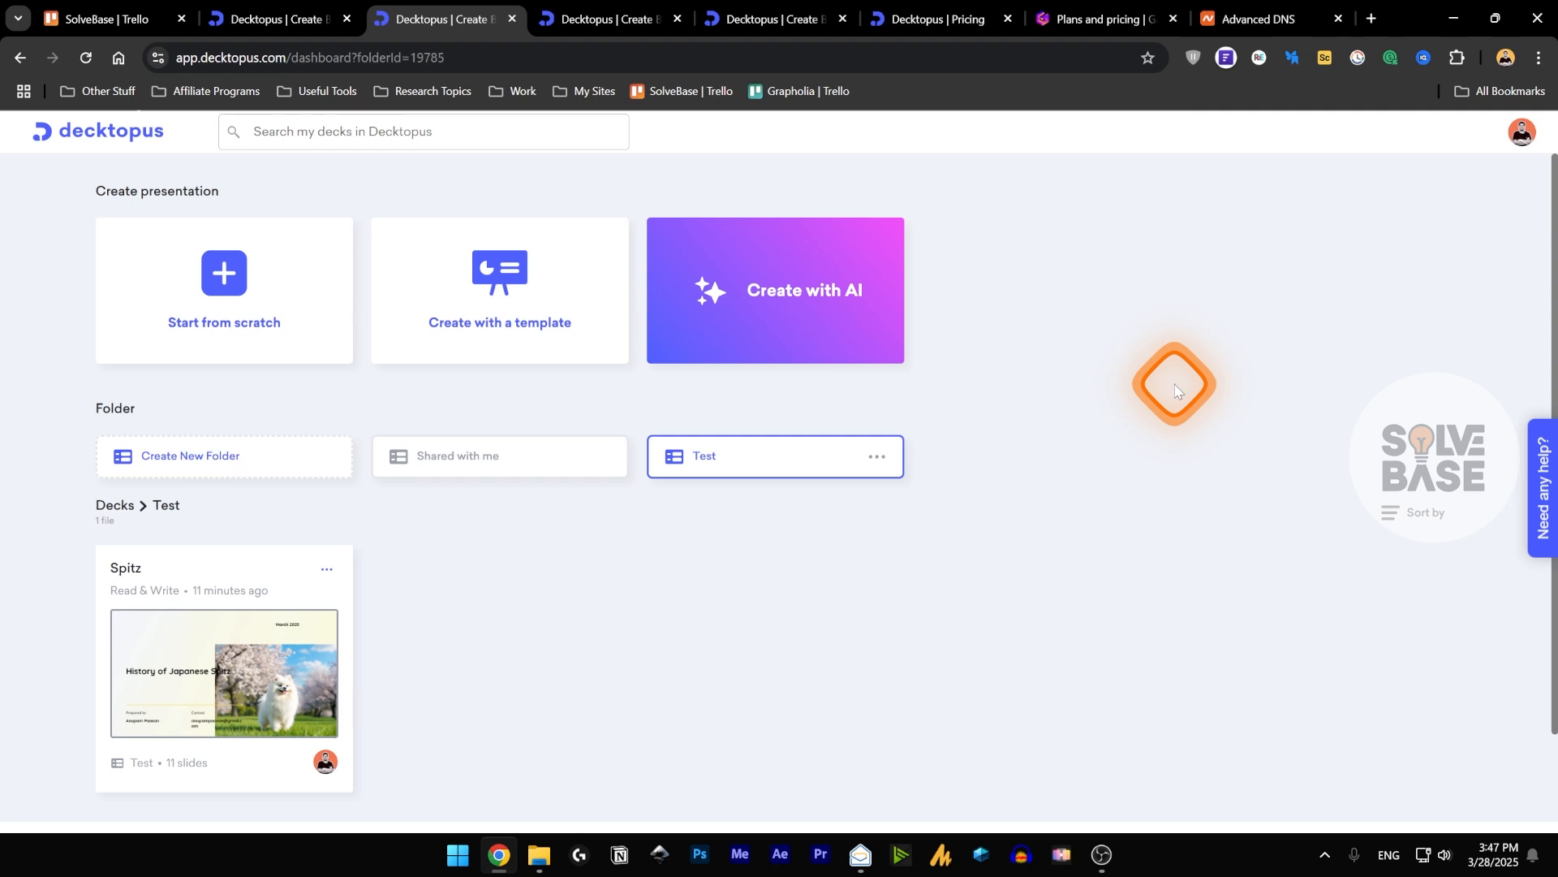
{"action": "left_click", "coordinate": [494, 467]}
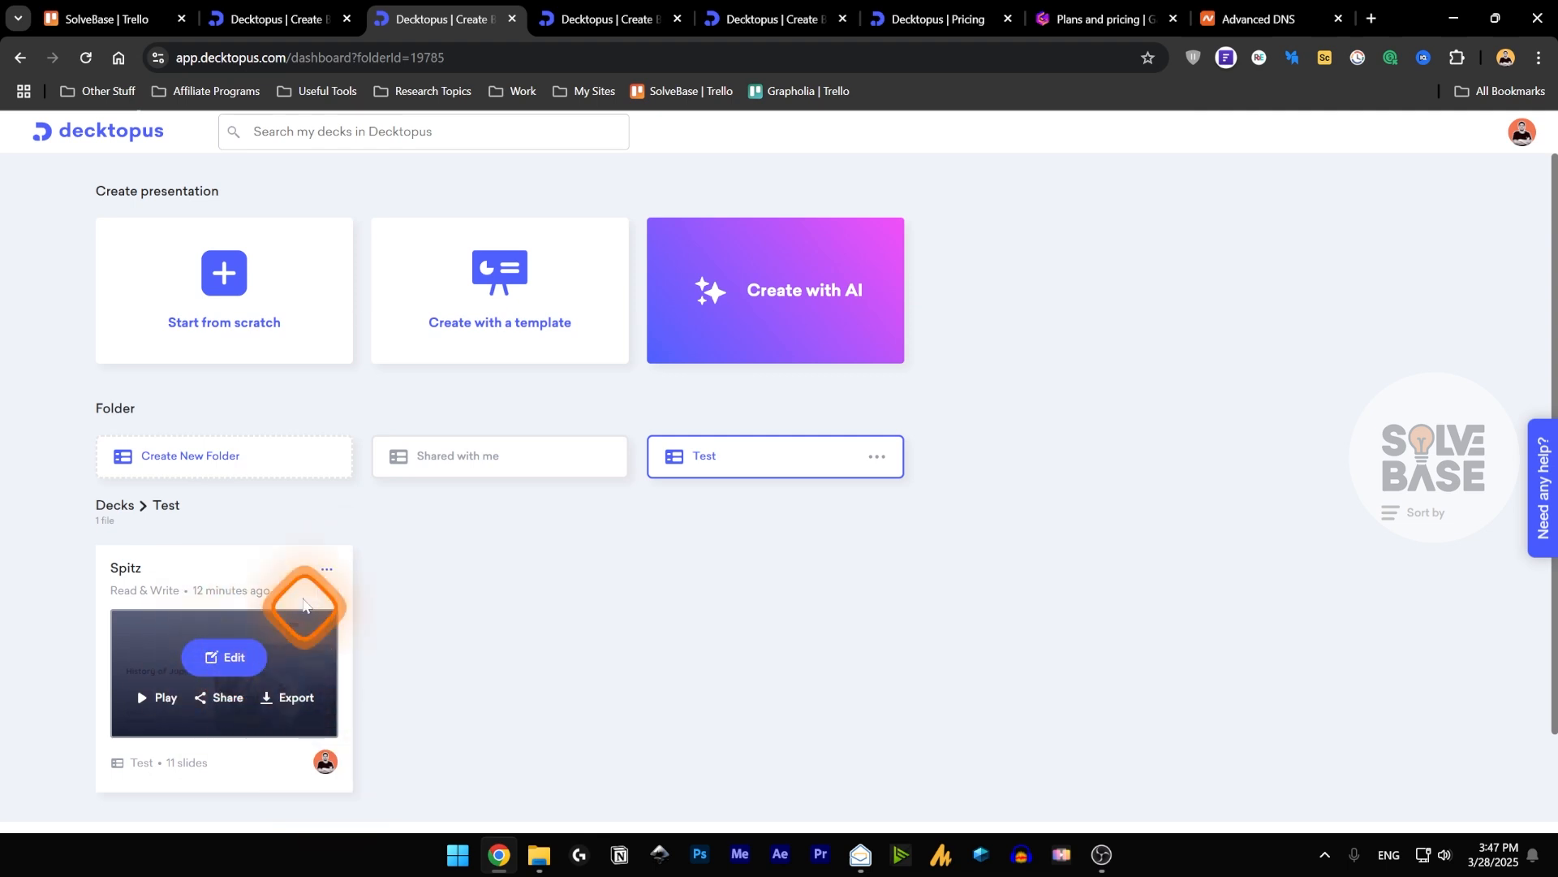
Review the actions available for the Spitz deck, including Share, Move to, Analytics, Responses and Play.
{"action": "left_click", "coordinate": [328, 570]}
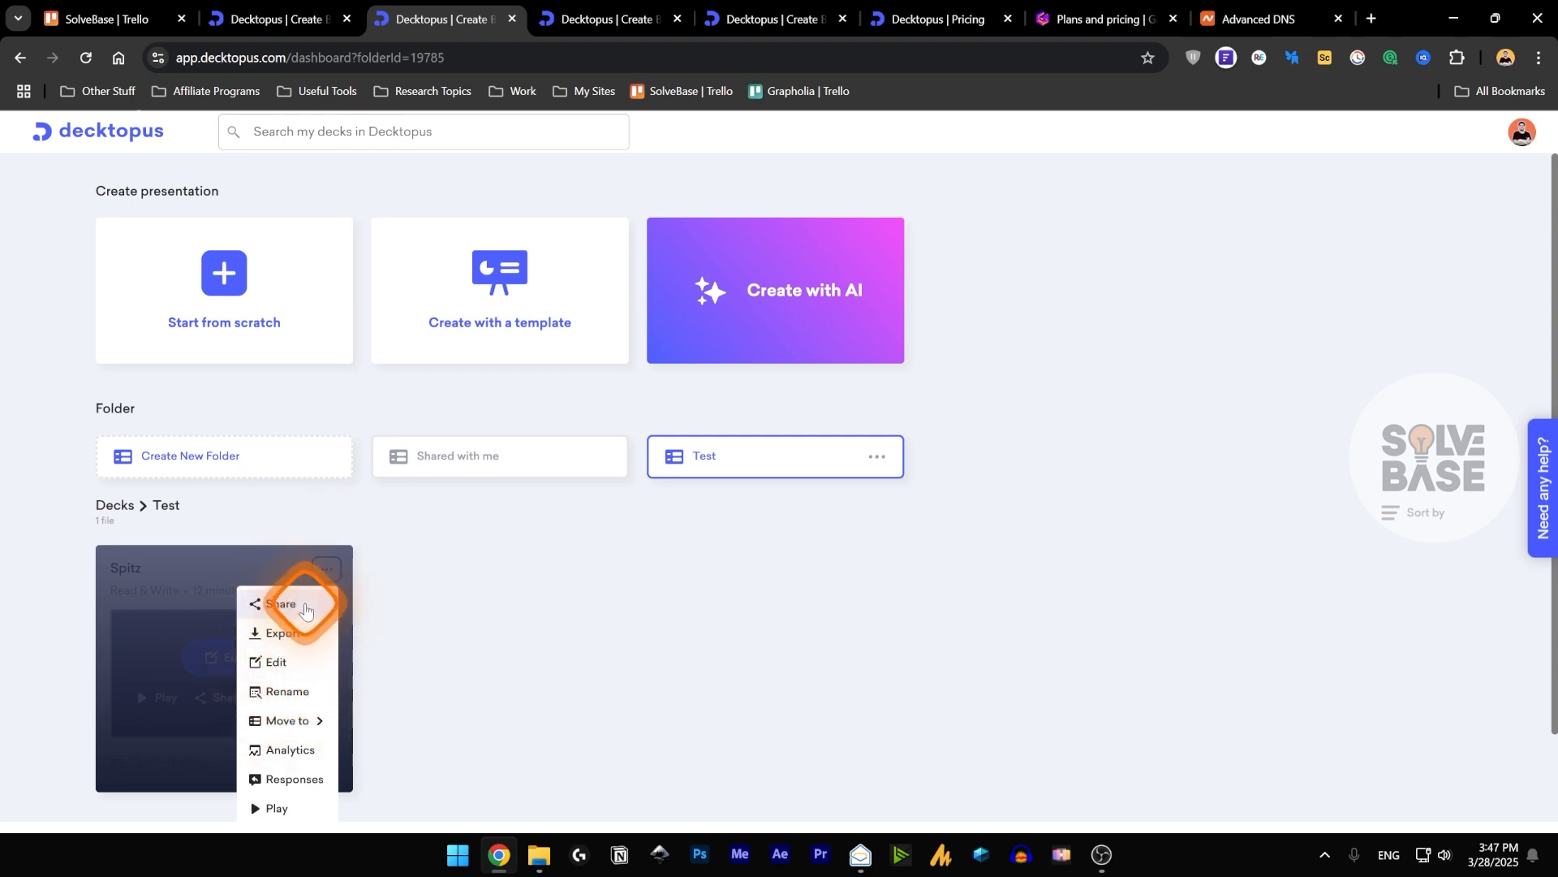
{"action": "mouse_move", "coordinate": [291, 722]}
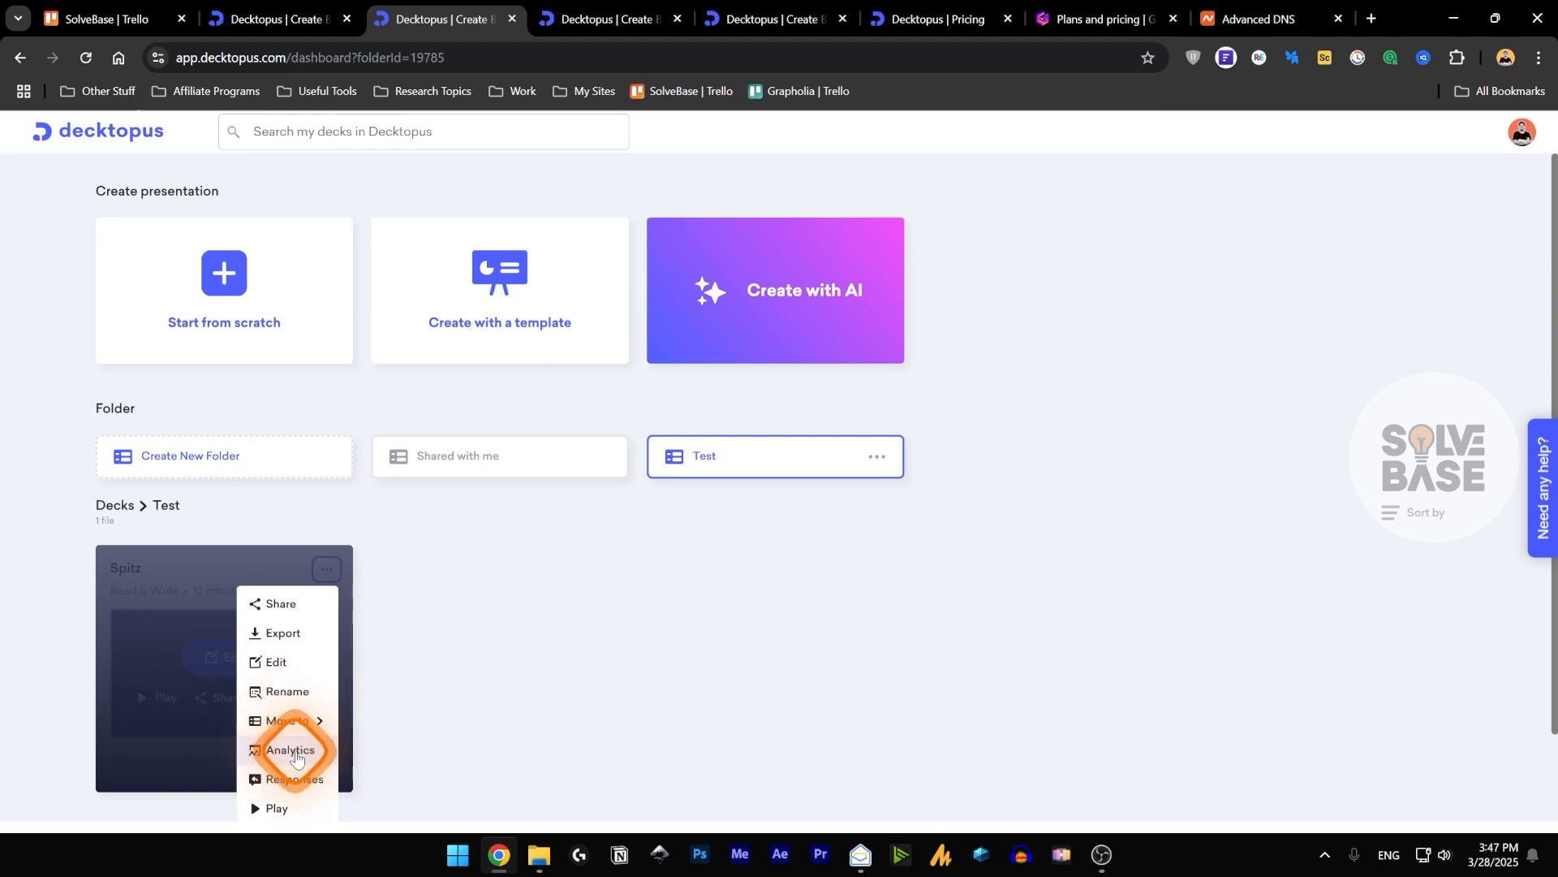
{"action": "left_click", "coordinate": [297, 748]}
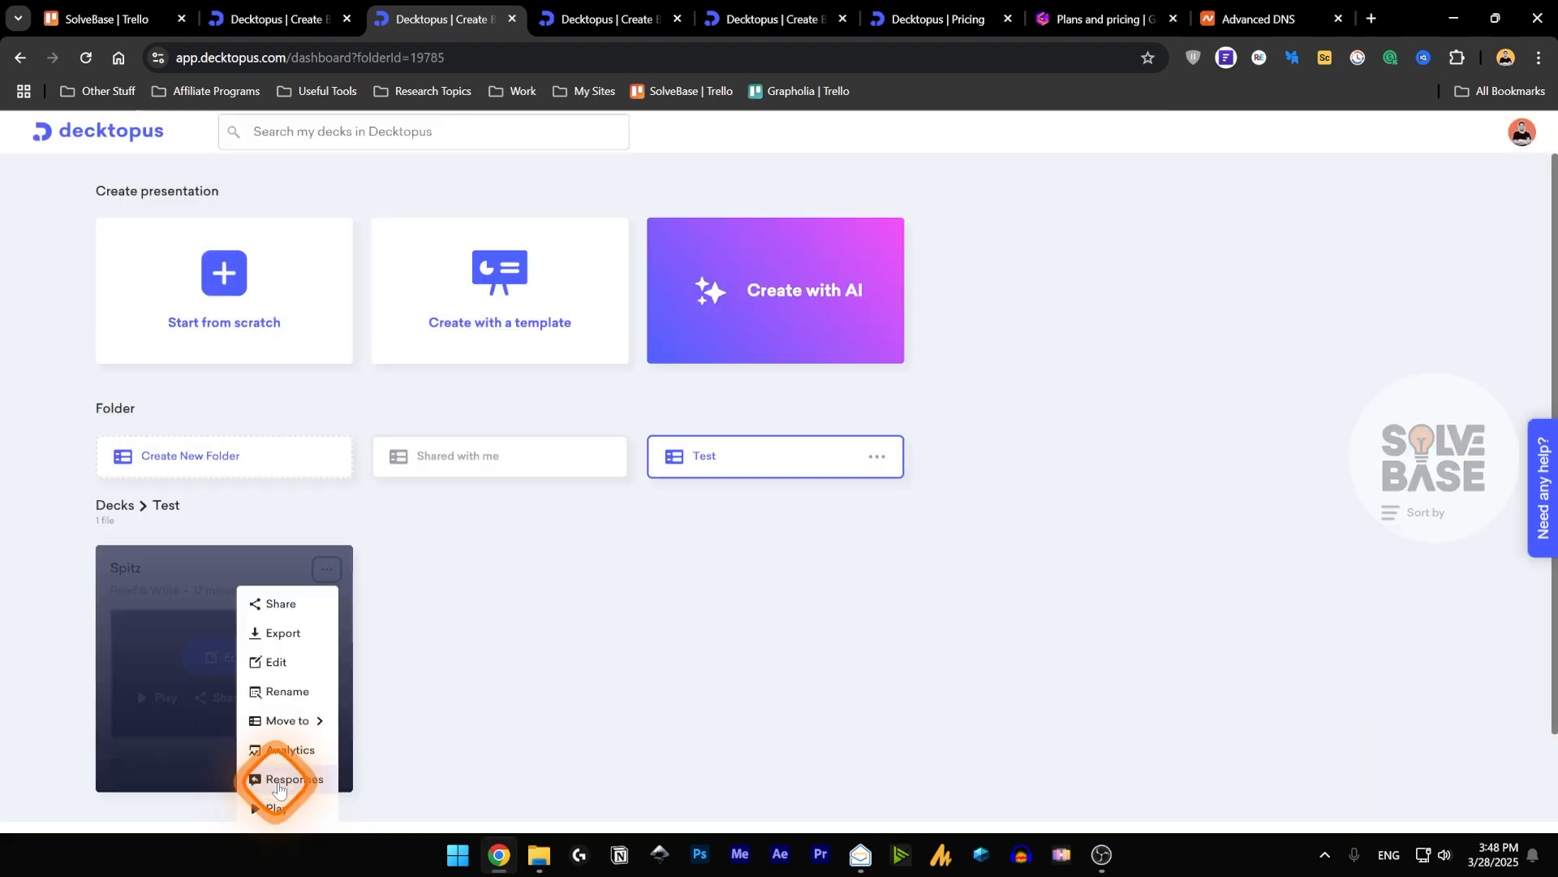
{"action": "left_click", "coordinate": [281, 781]}
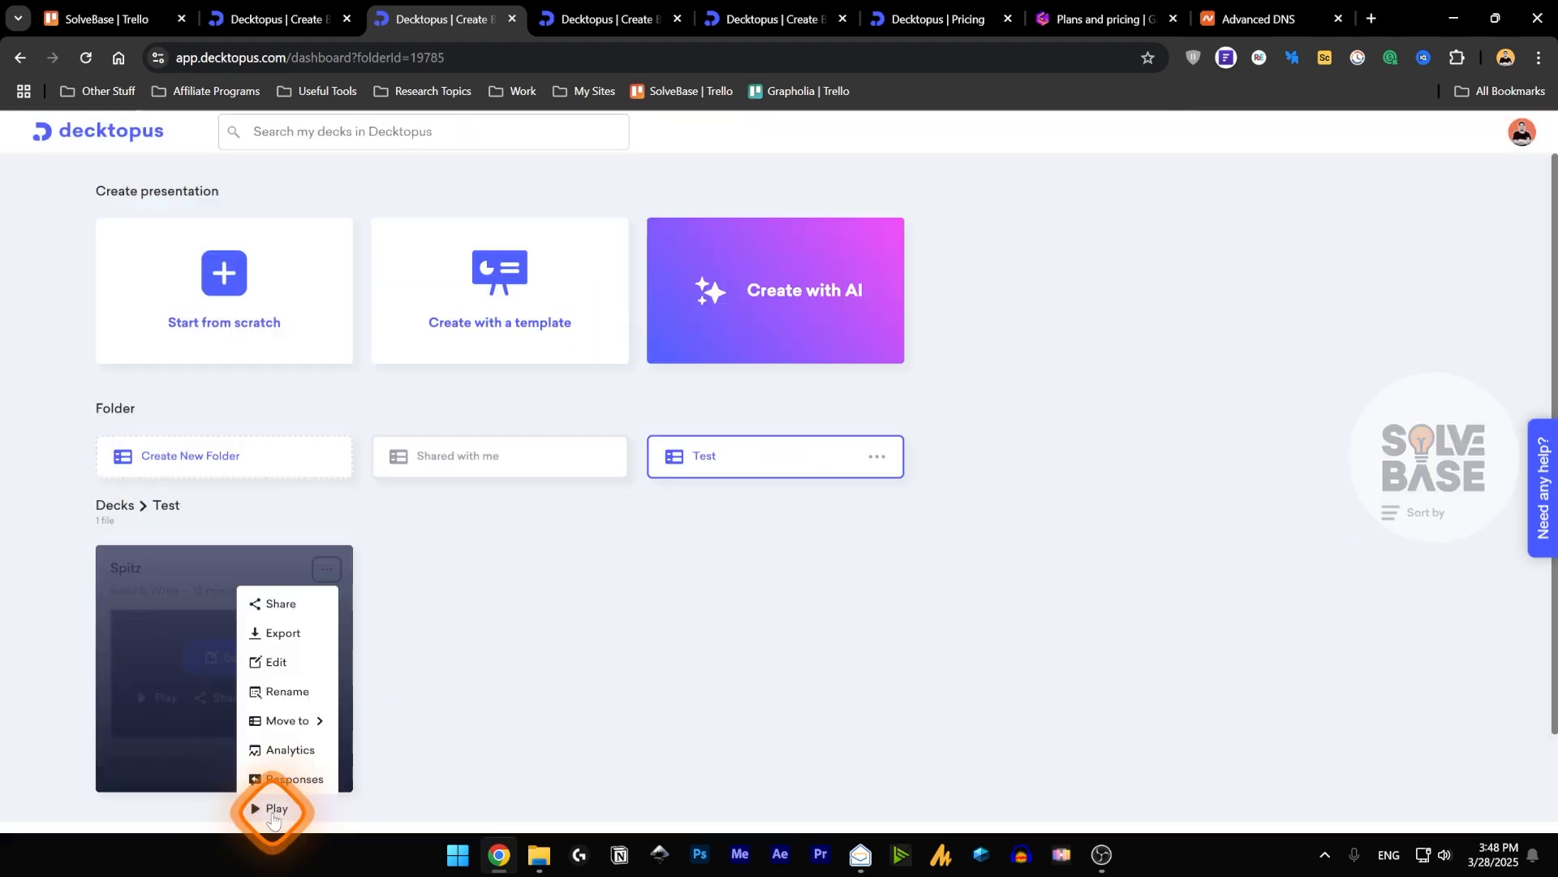
{"action": "scroll", "coordinate": [286, 804], "scroll_direction": "down", "scroll_amount": 1}
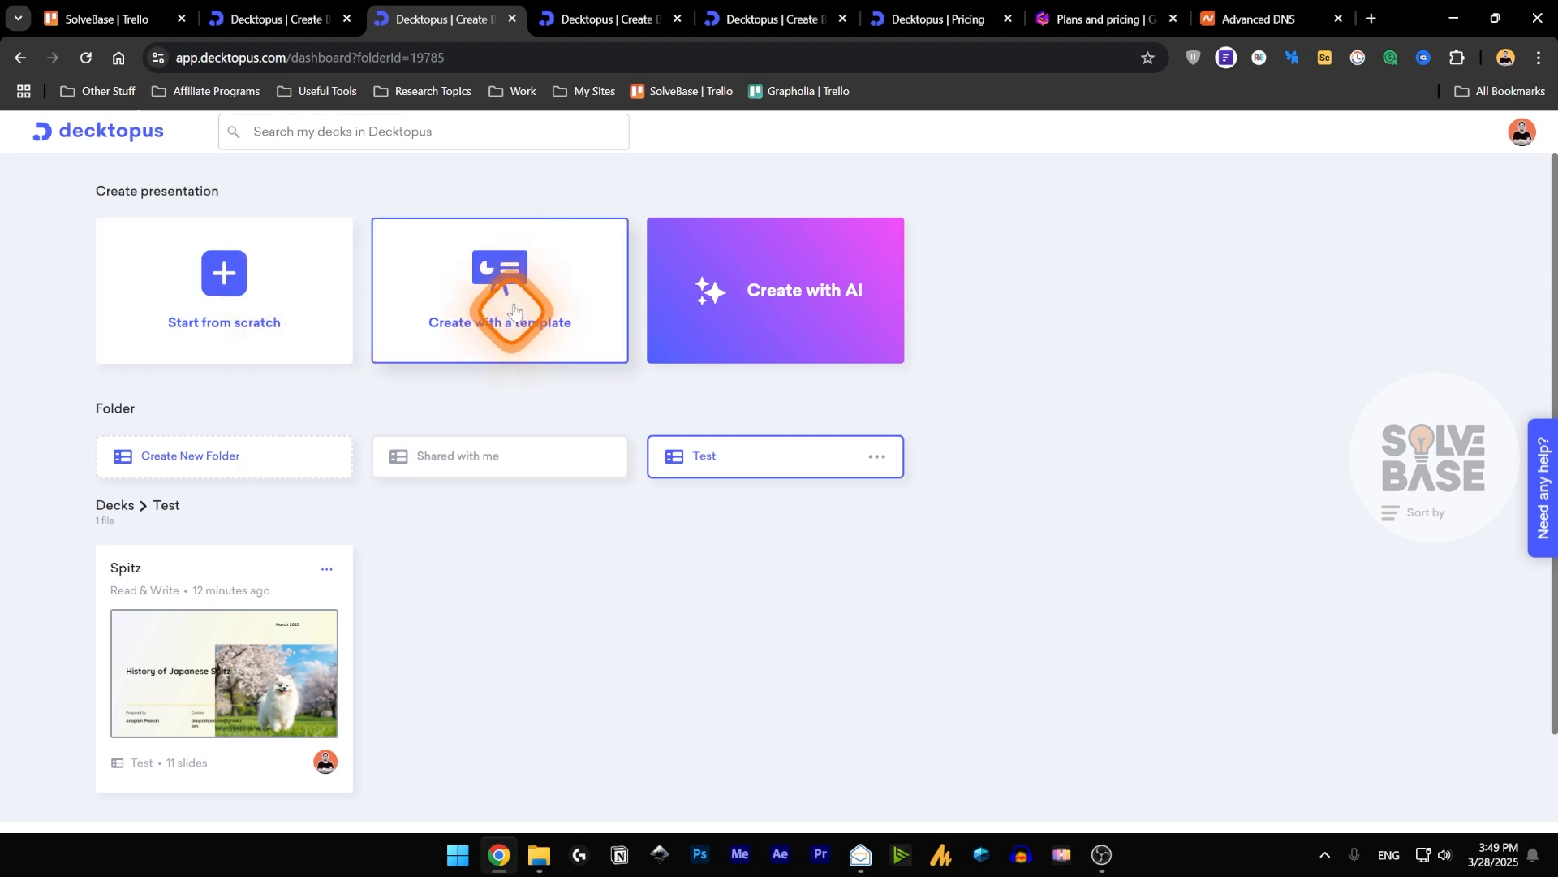
Open the template library and browse all templates and the Education, Nutrition, Executive Summary, Case Study and Startup Pitch categories.
{"action": "left_click", "coordinate": [518, 268]}
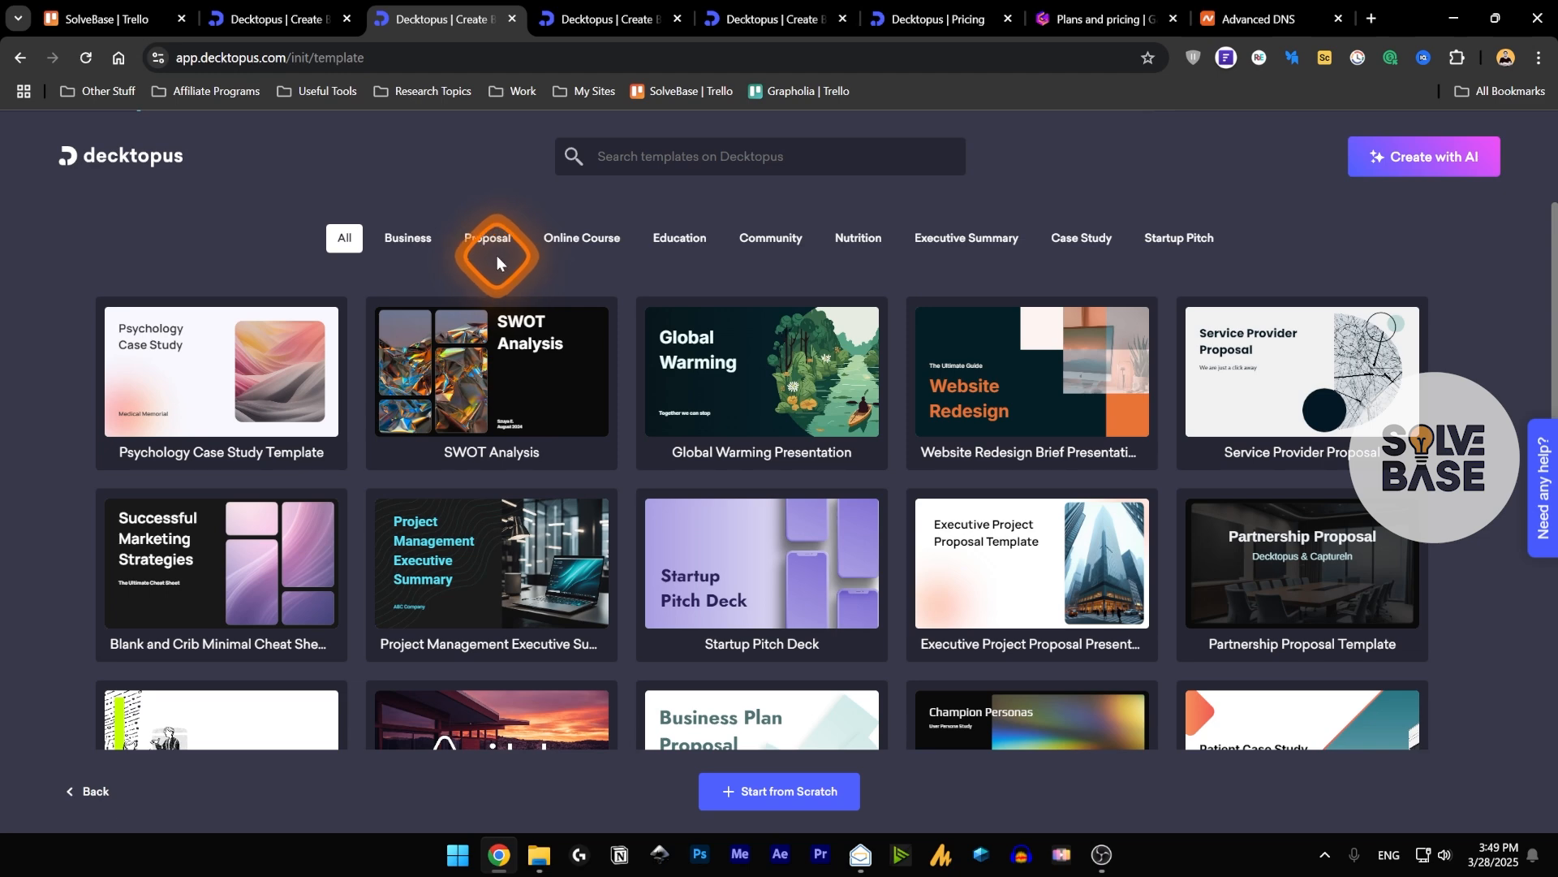
{"action": "scroll", "coordinate": [619, 348], "scroll_direction": "down", "scroll_amount": 7}
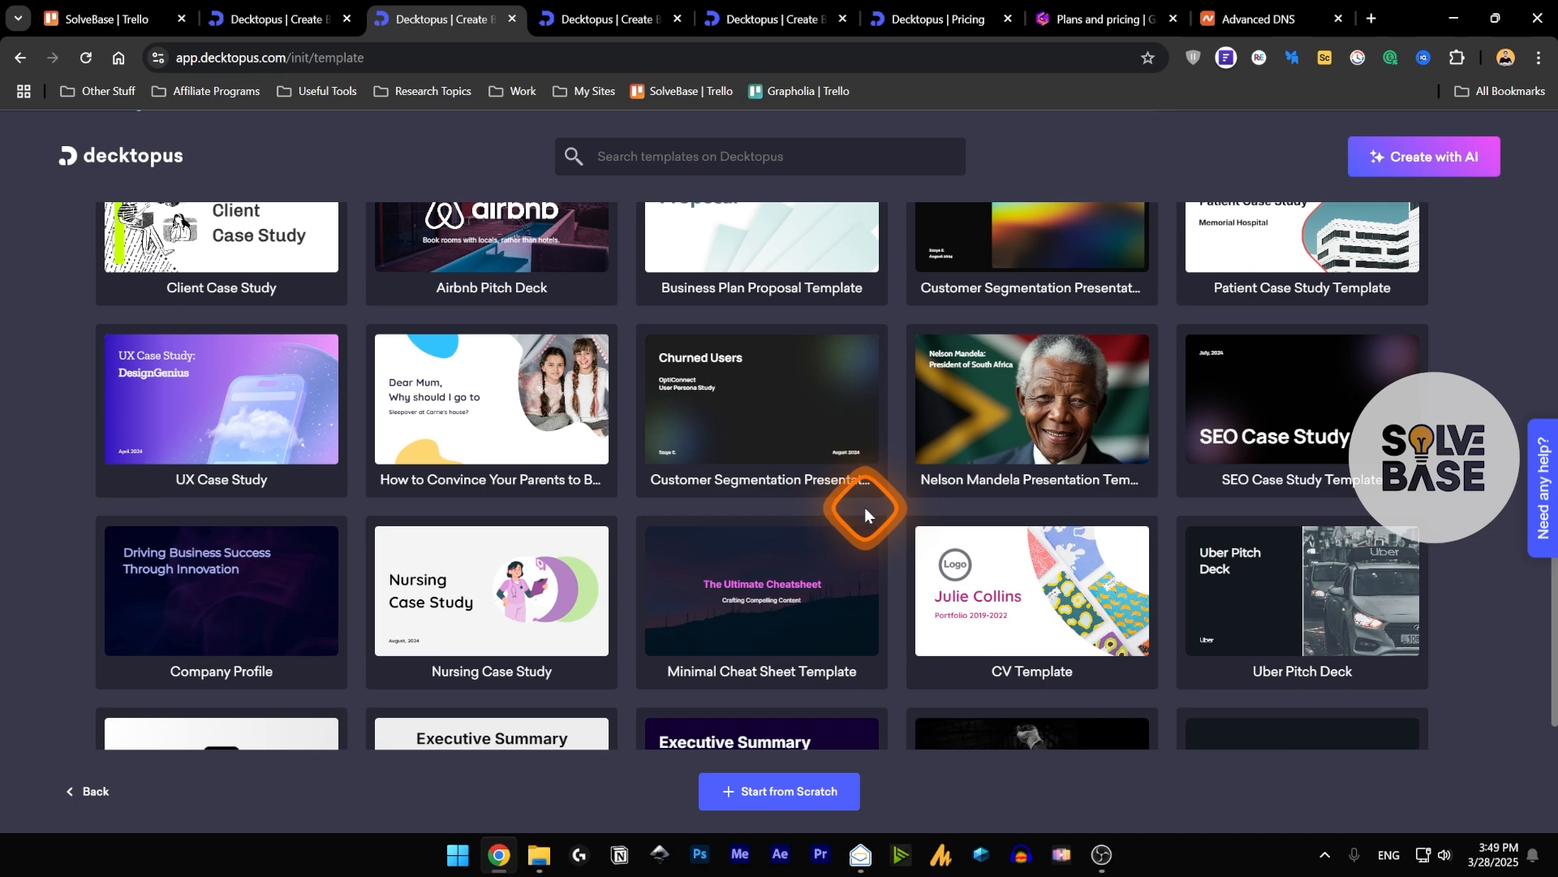
{"action": "left_click", "coordinate": [684, 241]}
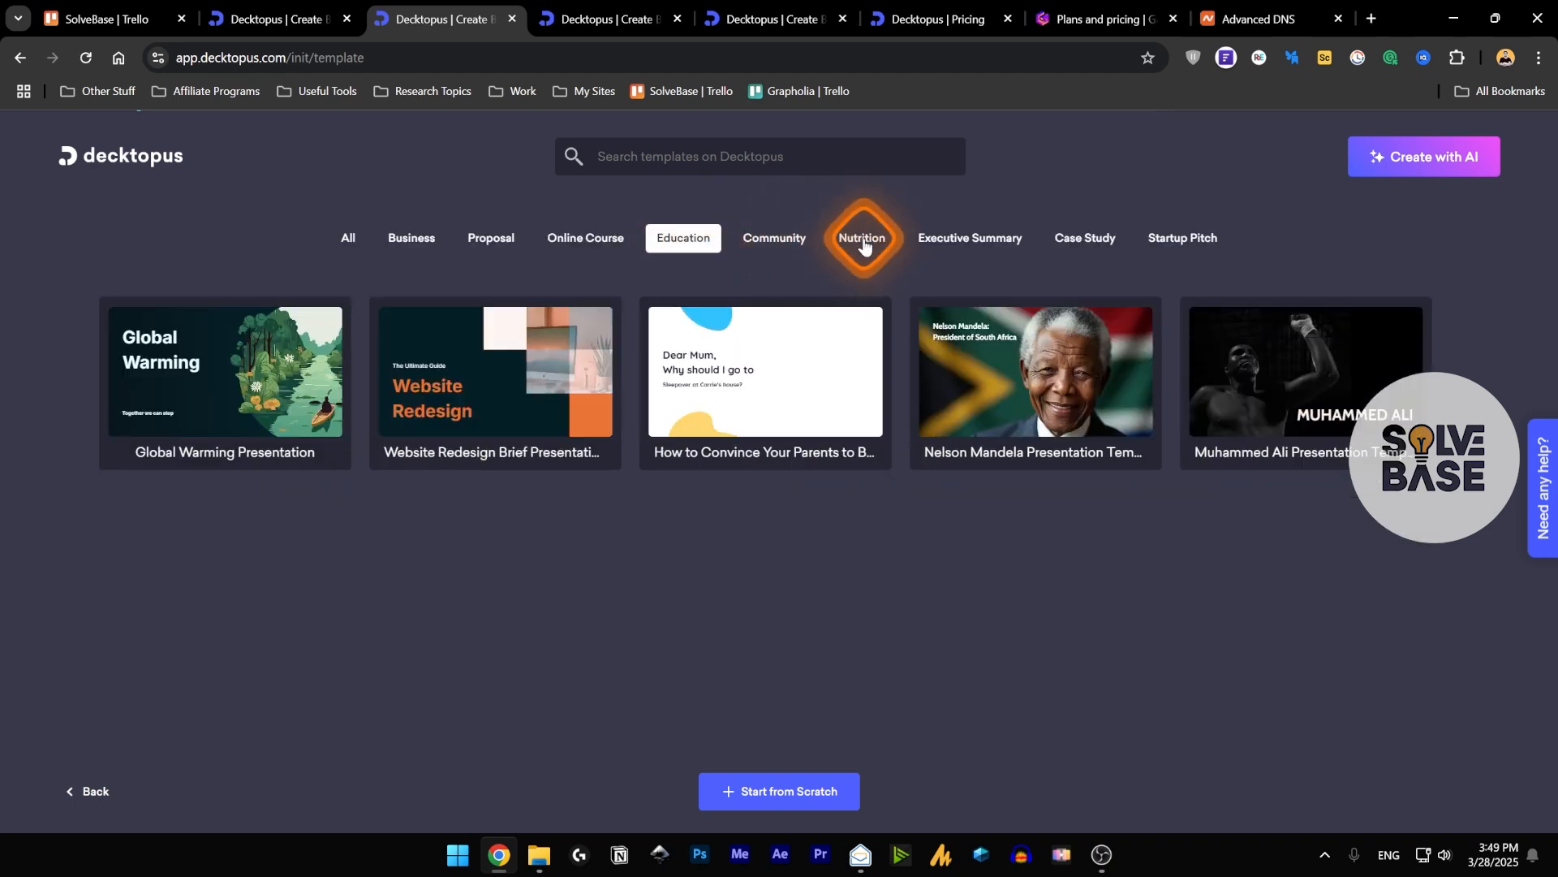
{"action": "left_click", "coordinate": [863, 242]}
{"action": "left_click", "coordinate": [988, 243]}
{"action": "left_click", "coordinate": [1083, 239]}
{"action": "left_click", "coordinate": [1182, 238]}
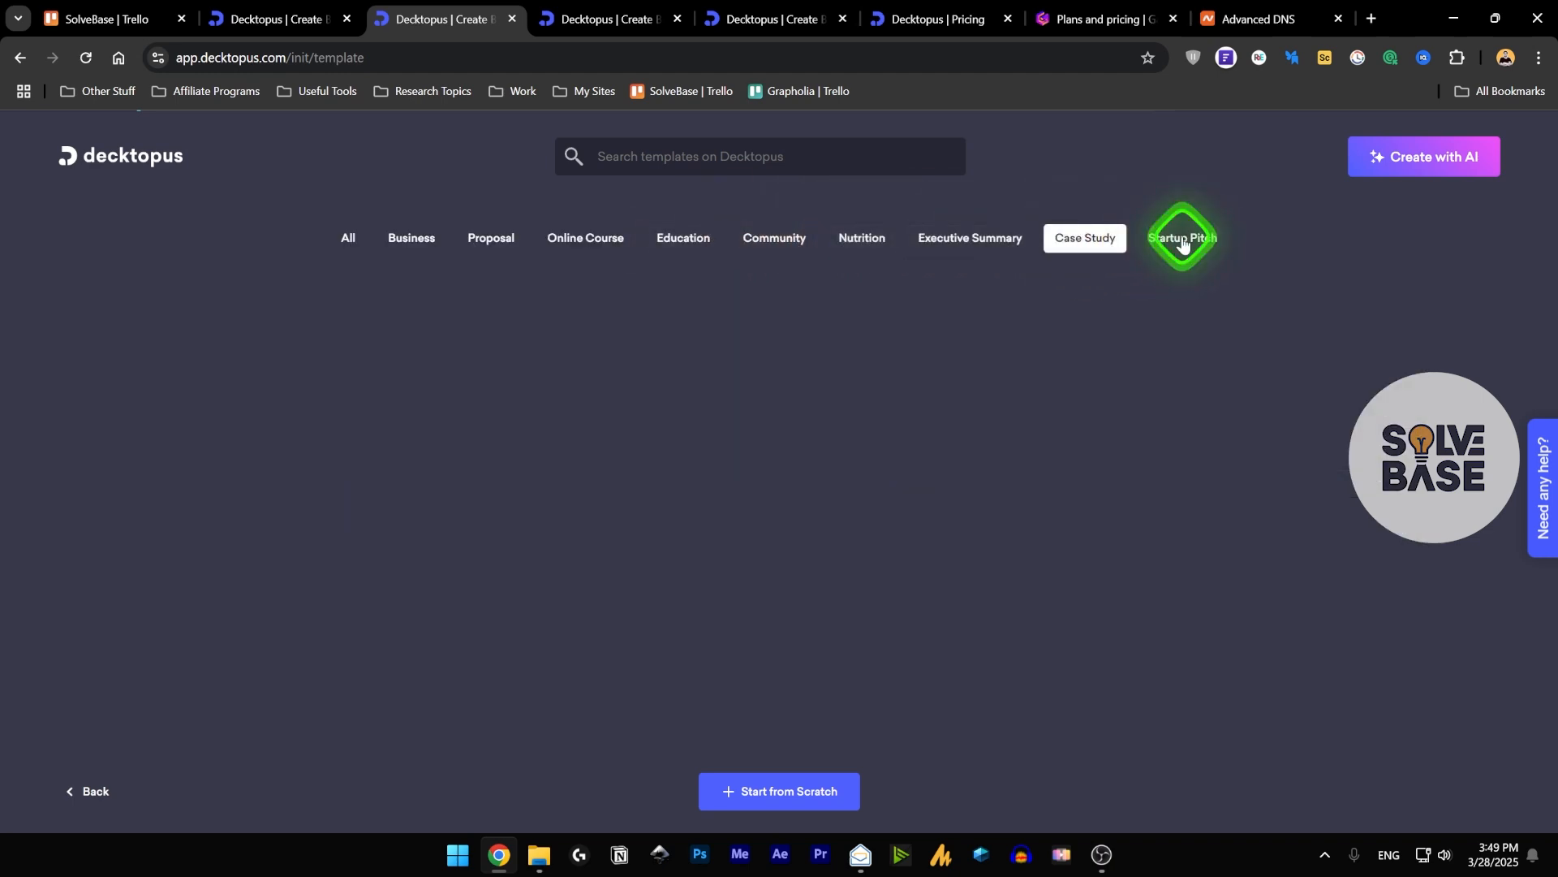
{"action": "left_click", "coordinate": [873, 242]}
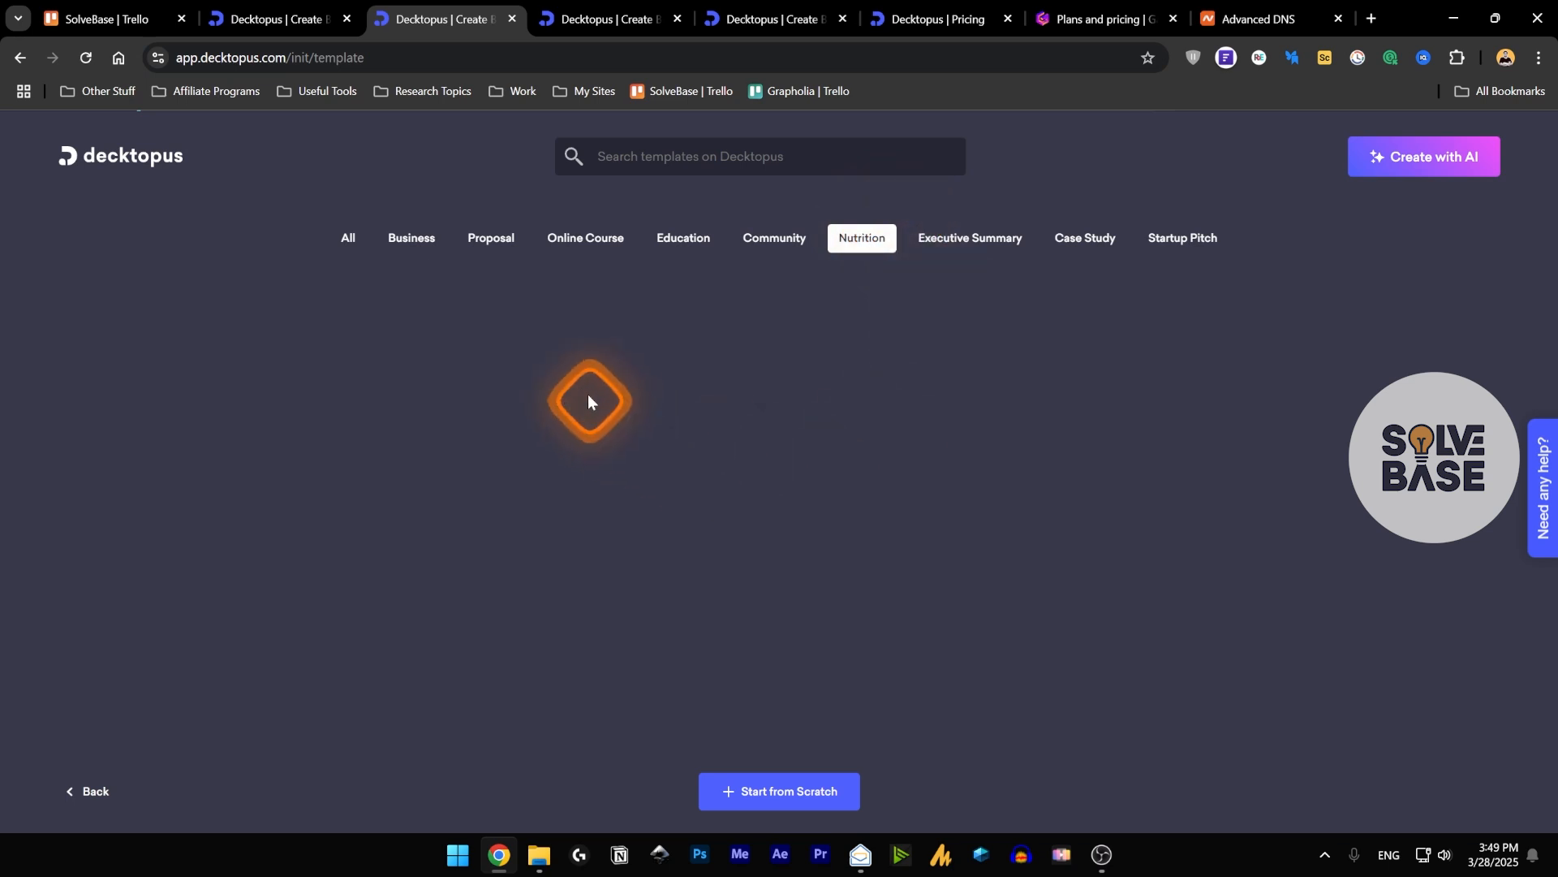
Show the Proposal templates and preview the slides of the Accounting Services Proposal Template.
{"action": "left_click", "coordinate": [494, 237]}
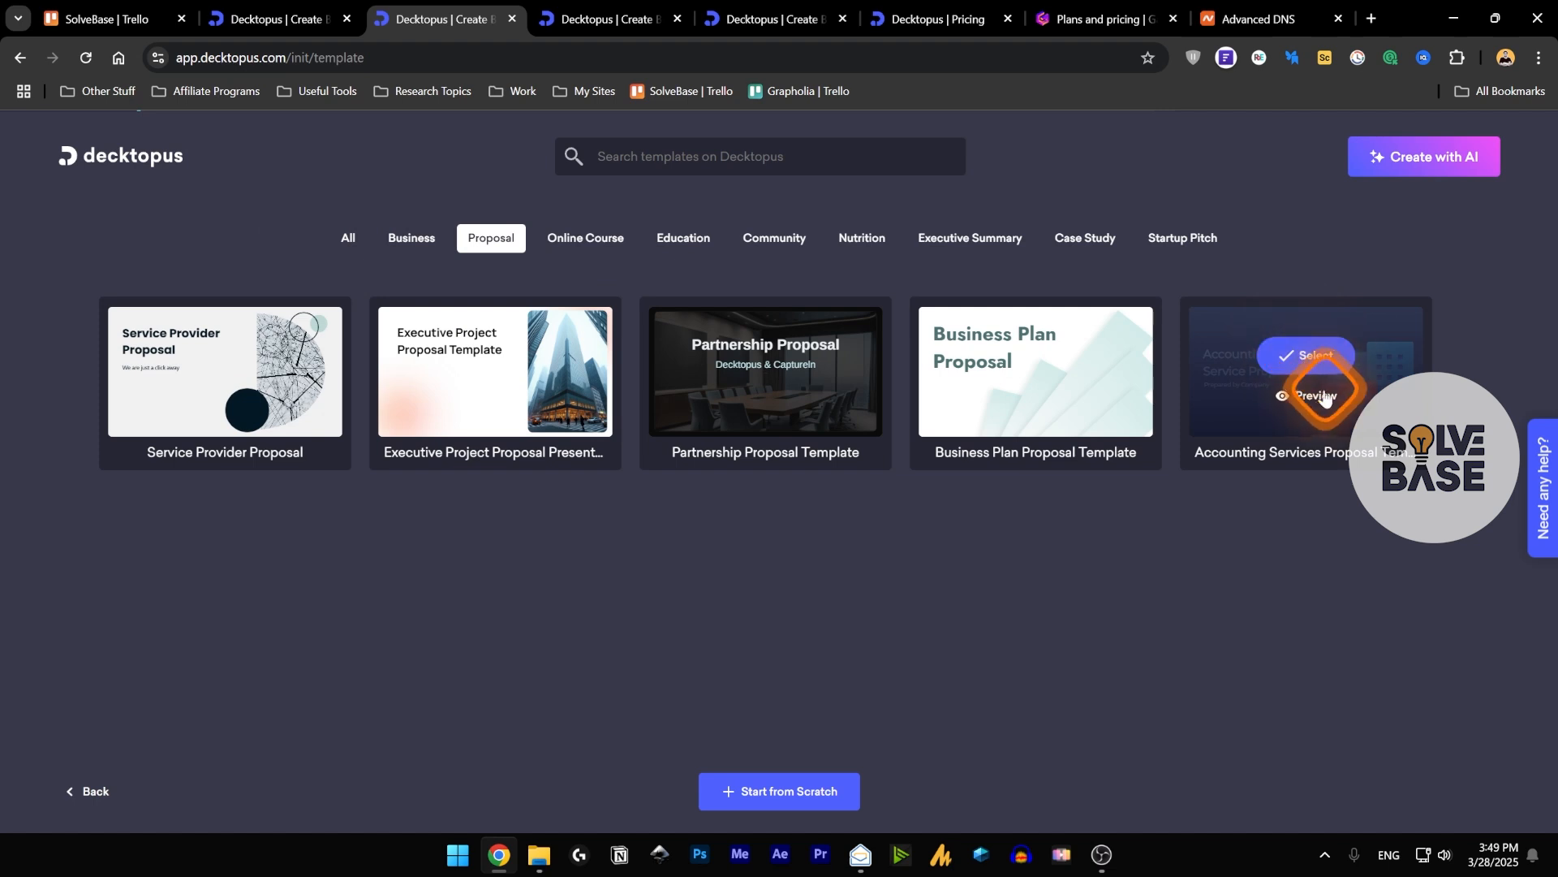
{"action": "left_click", "coordinate": [1316, 397]}
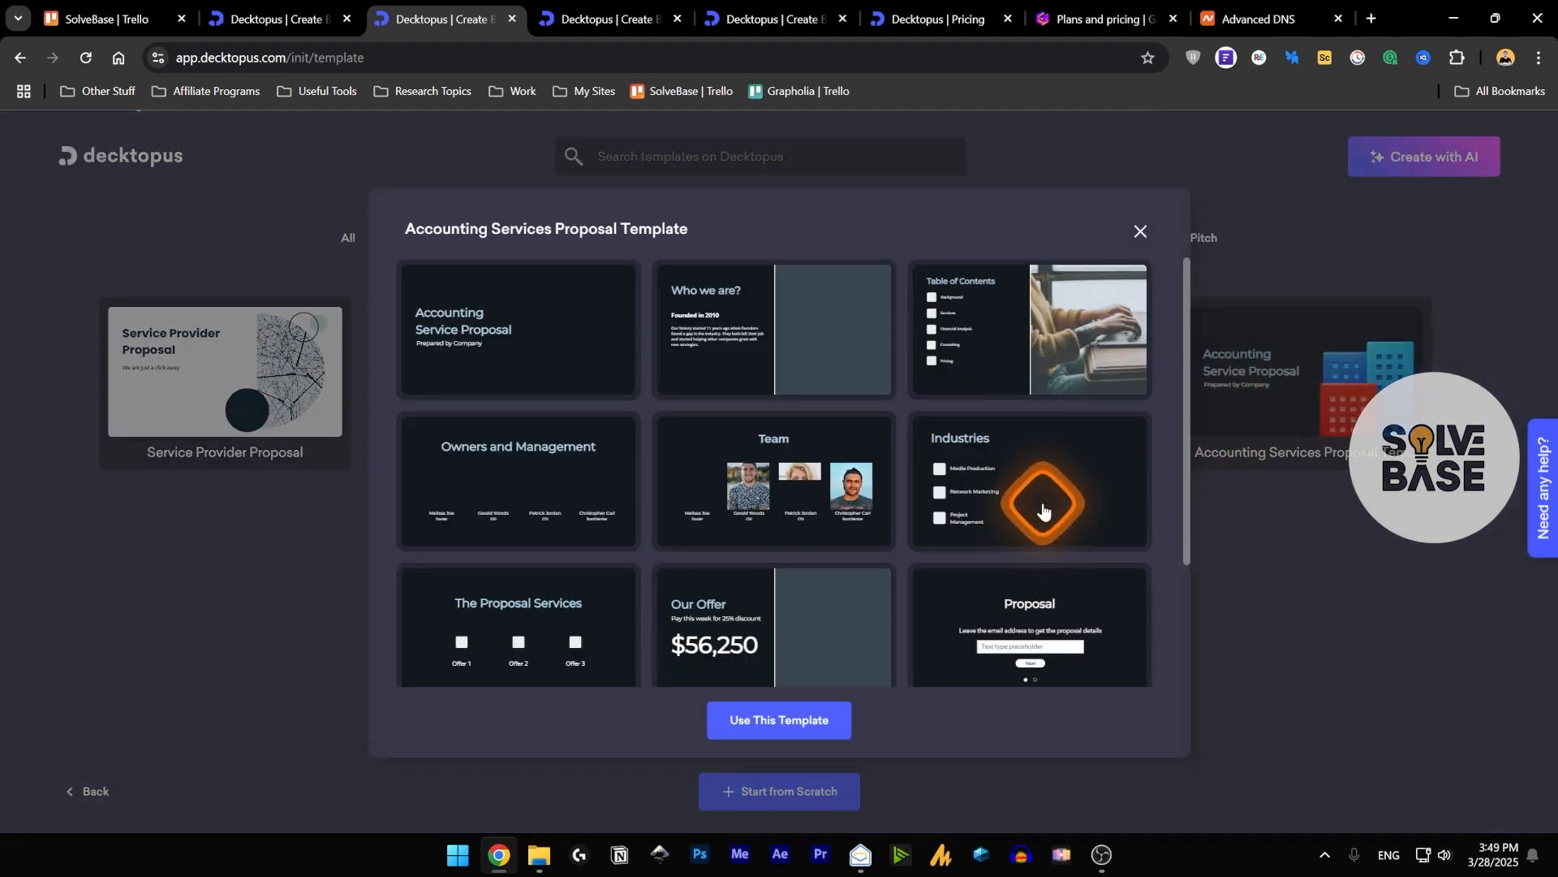
{"action": "scroll", "coordinate": [1043, 509], "scroll_direction": "down", "scroll_amount": 1}
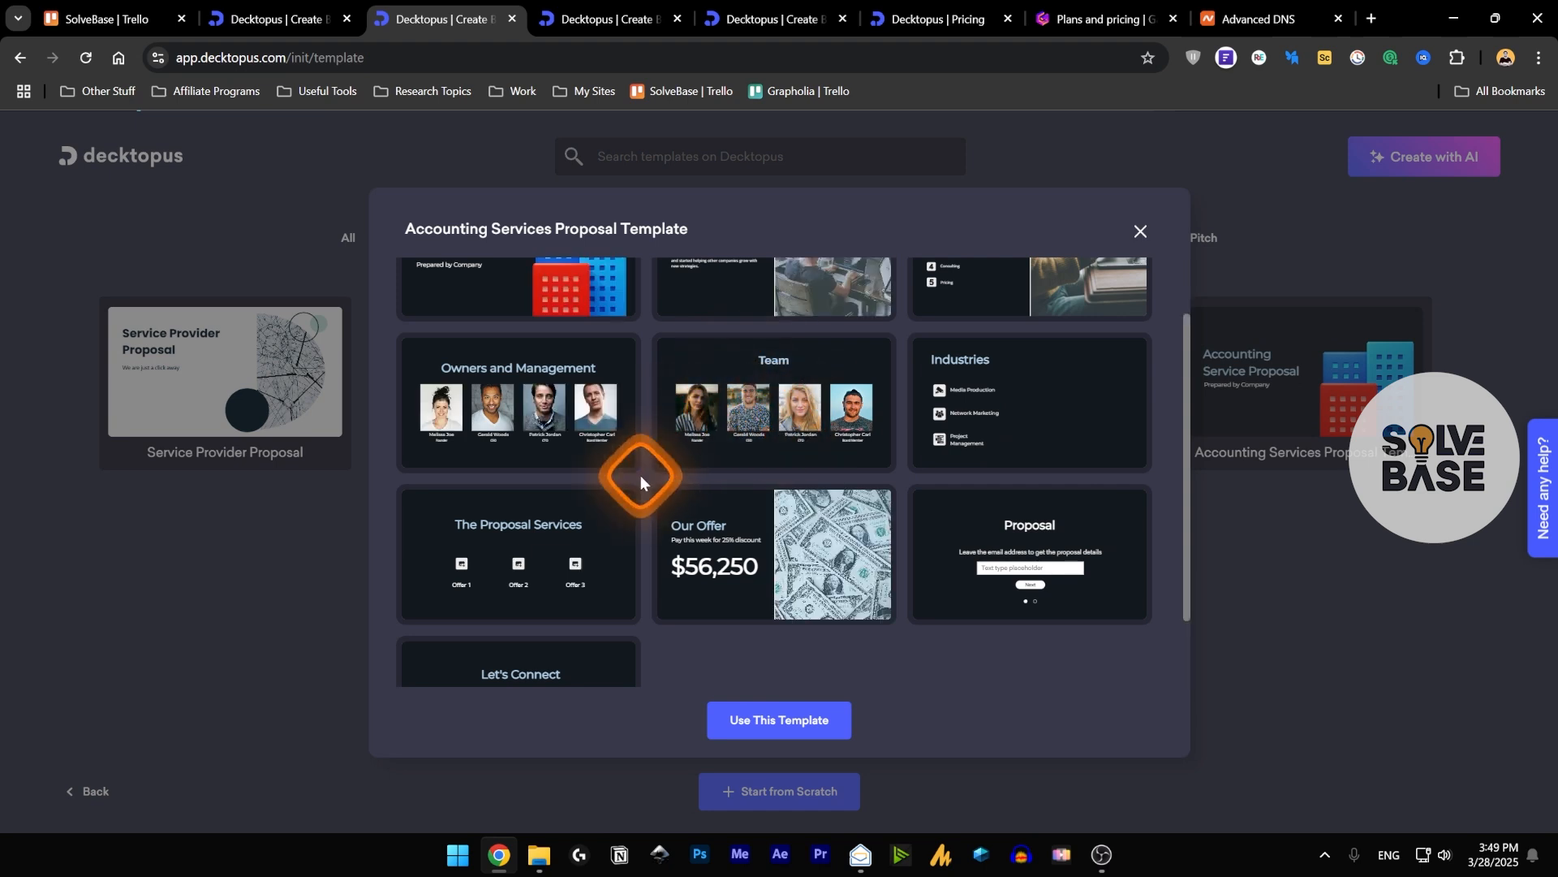
{"action": "scroll", "coordinate": [640, 475], "scroll_direction": "down", "scroll_amount": 1}
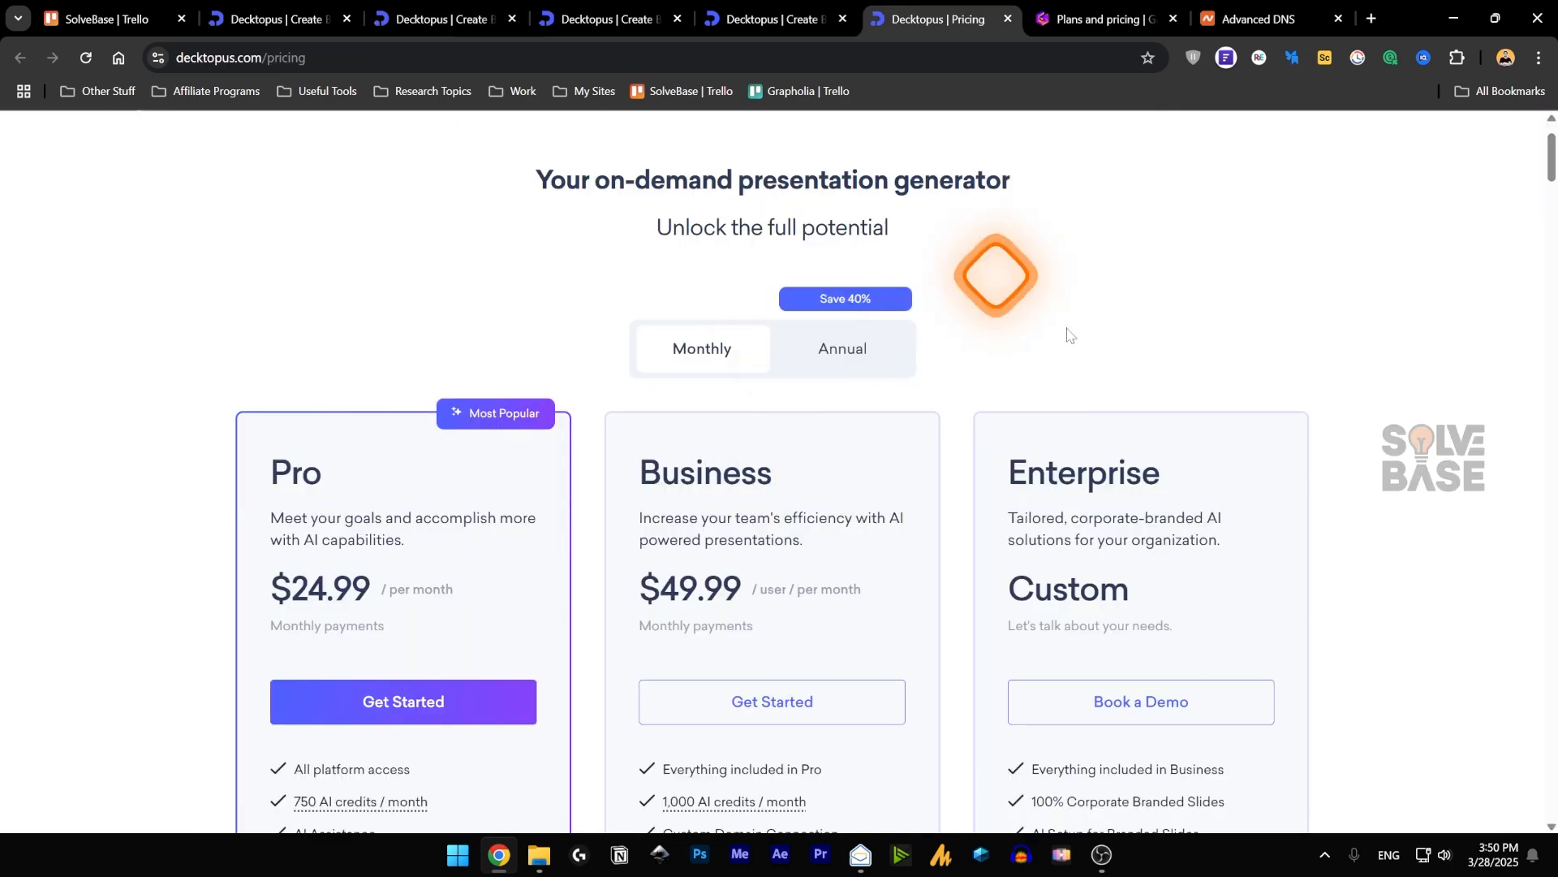
Go to the Decktopus pricing page and examine the Pro, Business and Enterprise plans and their AI credits.
{"action": "scroll", "coordinate": [983, 419], "scroll_direction": "up", "scroll_amount": 1}
{"action": "scroll", "coordinate": [980, 416], "scroll_direction": "down", "scroll_amount": 2}
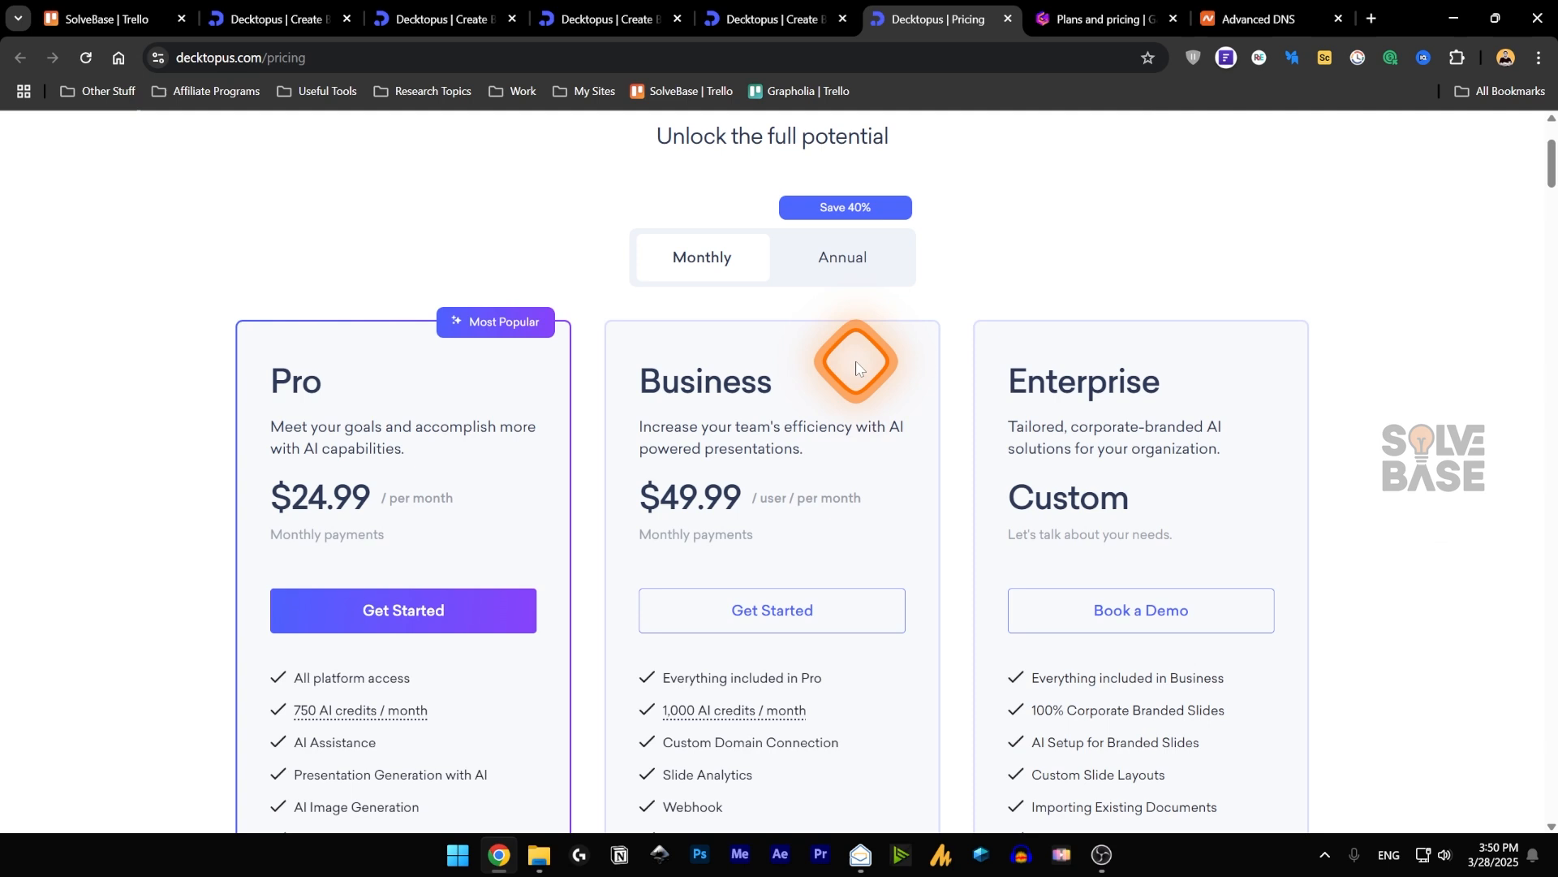
{"action": "scroll", "coordinate": [856, 367], "scroll_direction": "down", "scroll_amount": 2}
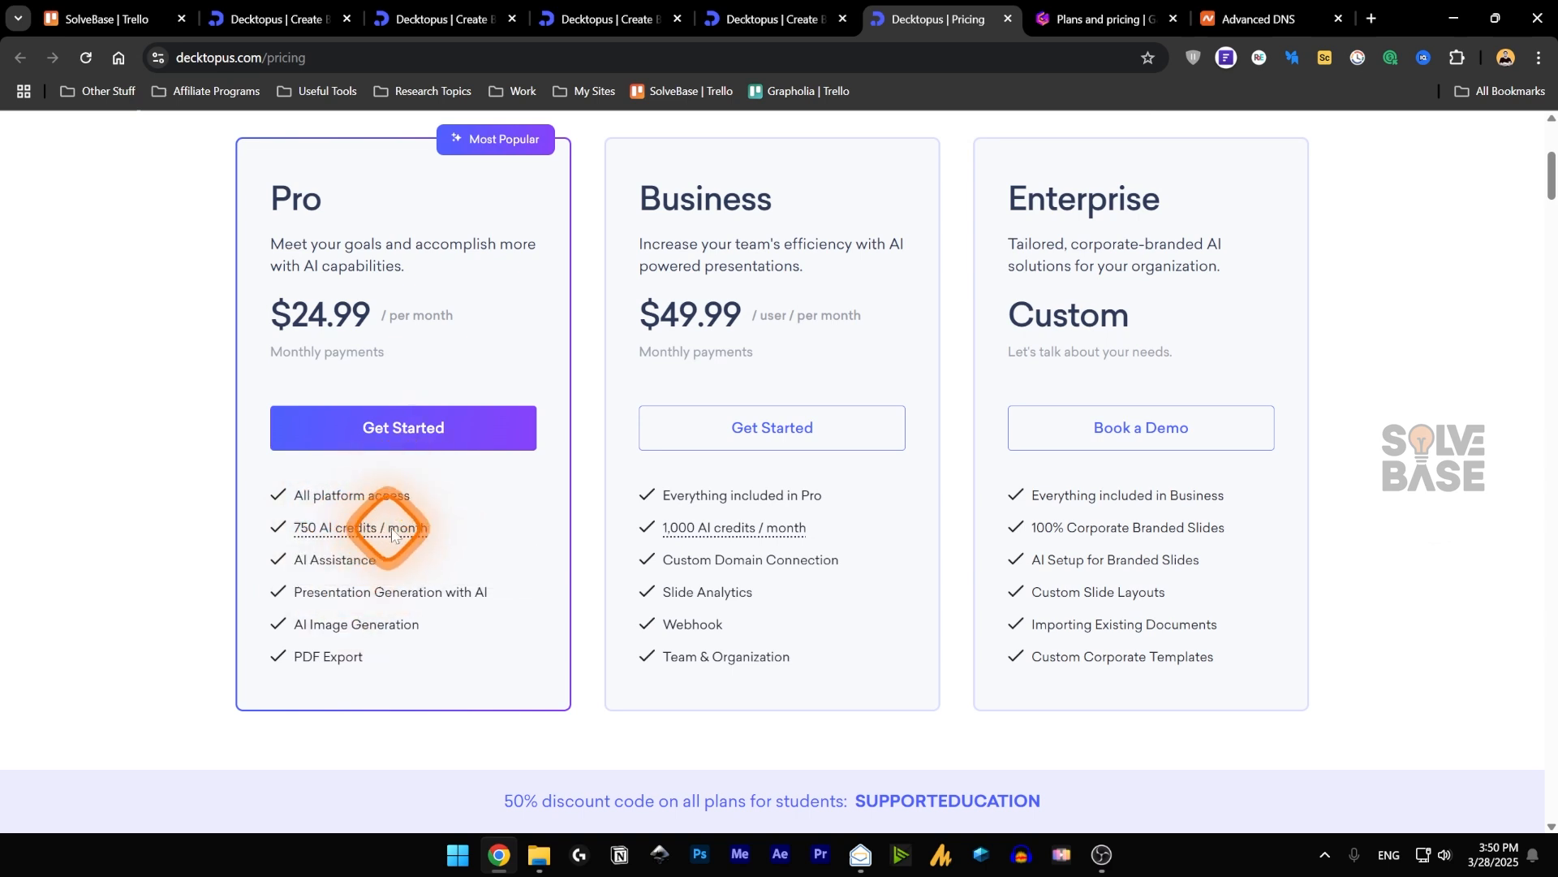
{"action": "mouse_move", "coordinate": [731, 531]}
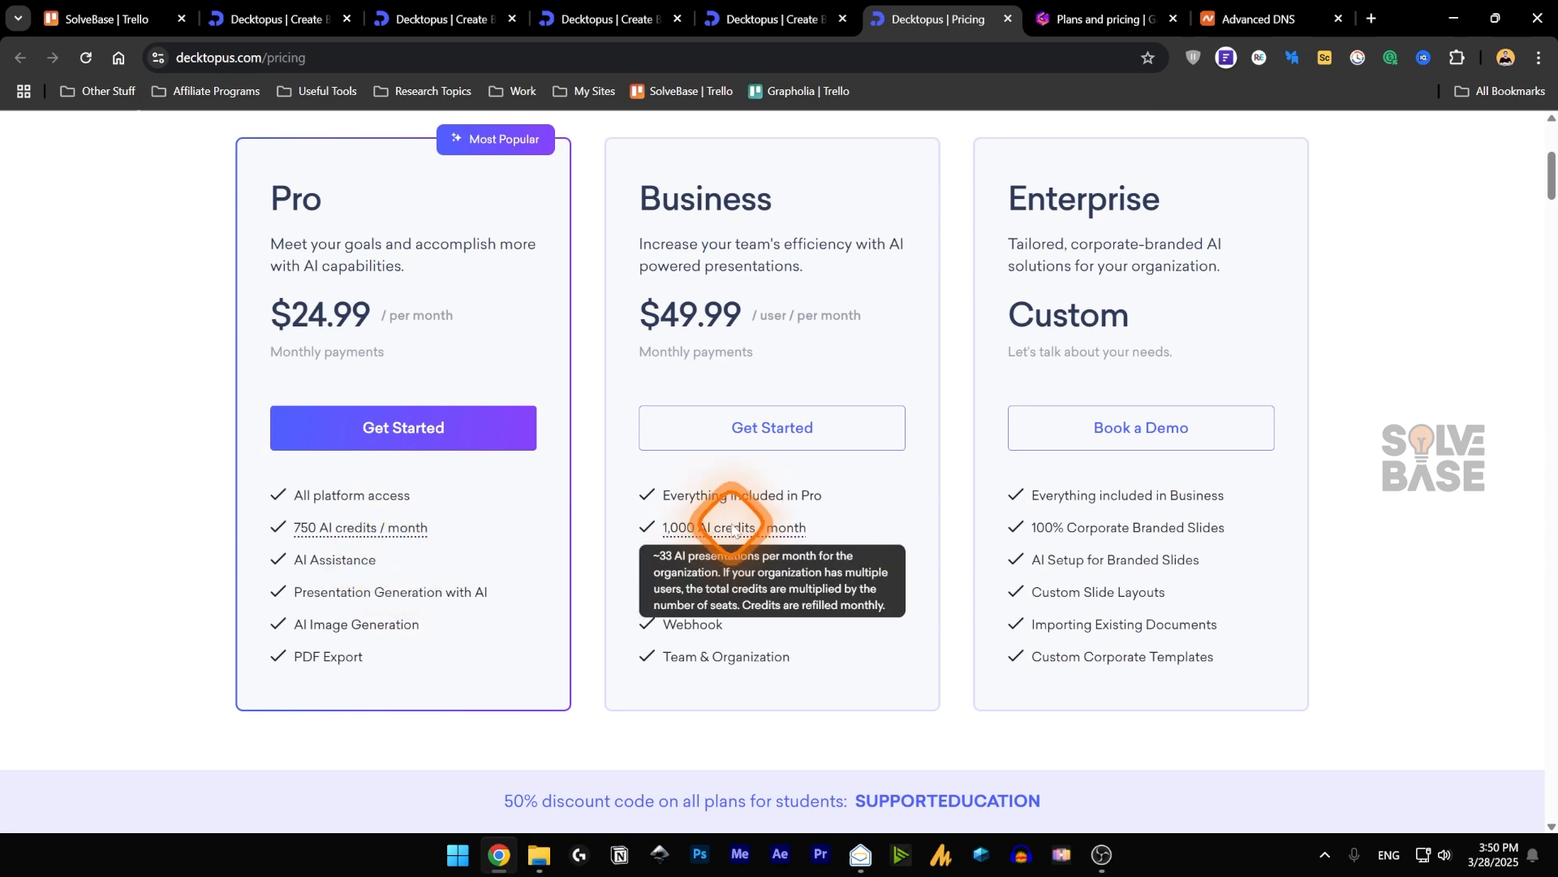
Compare the monthly and annual prices of the Decktopus plans.
{"action": "scroll", "coordinate": [733, 529], "scroll_direction": "up", "scroll_amount": 2}
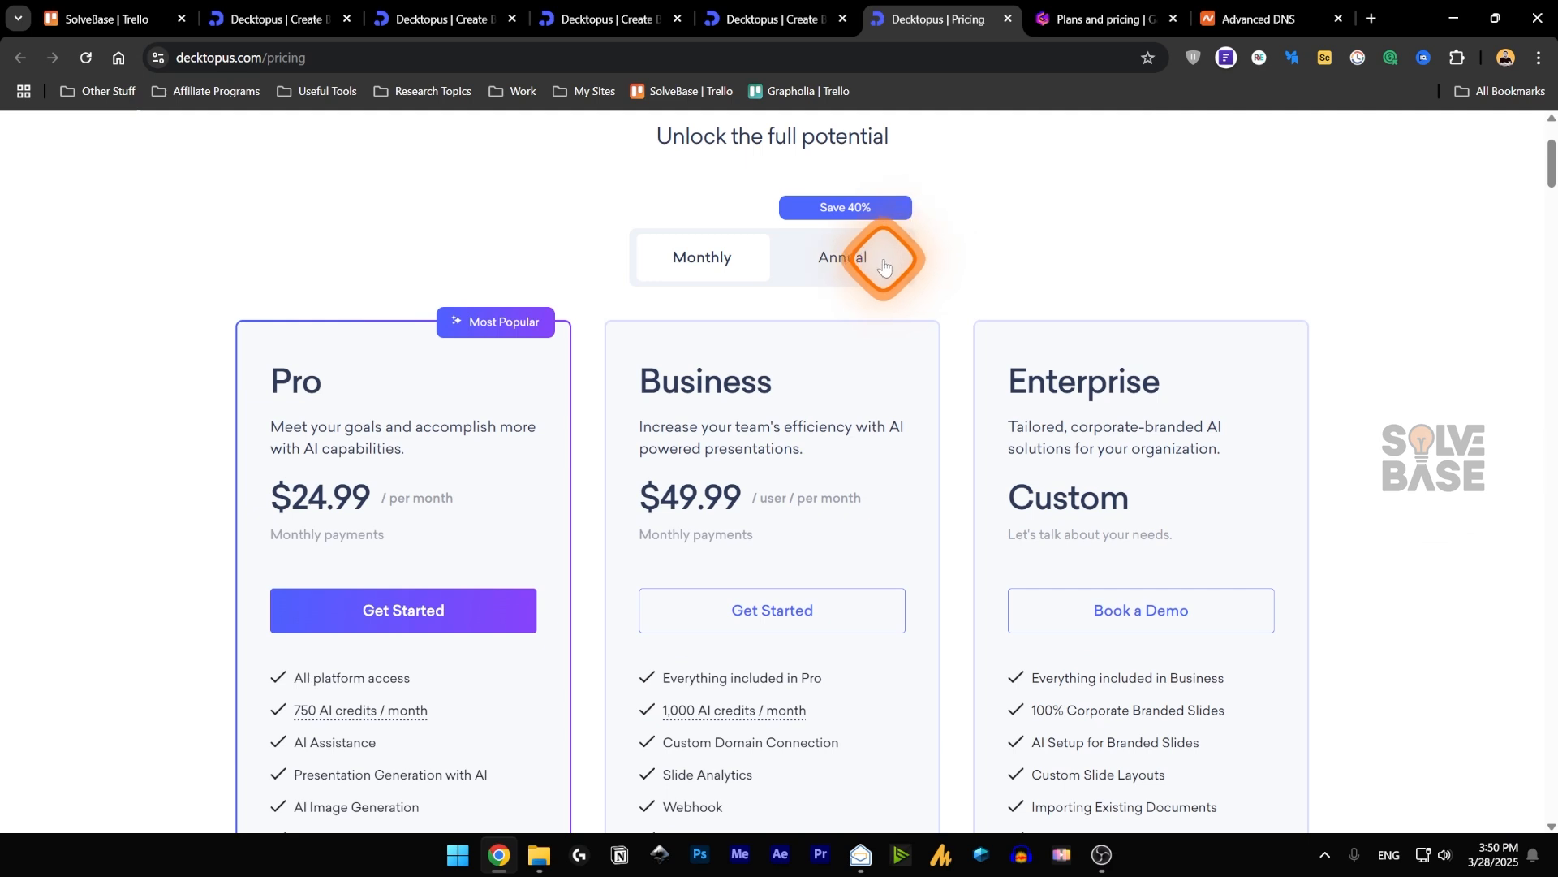
{"action": "left_click", "coordinate": [888, 260]}
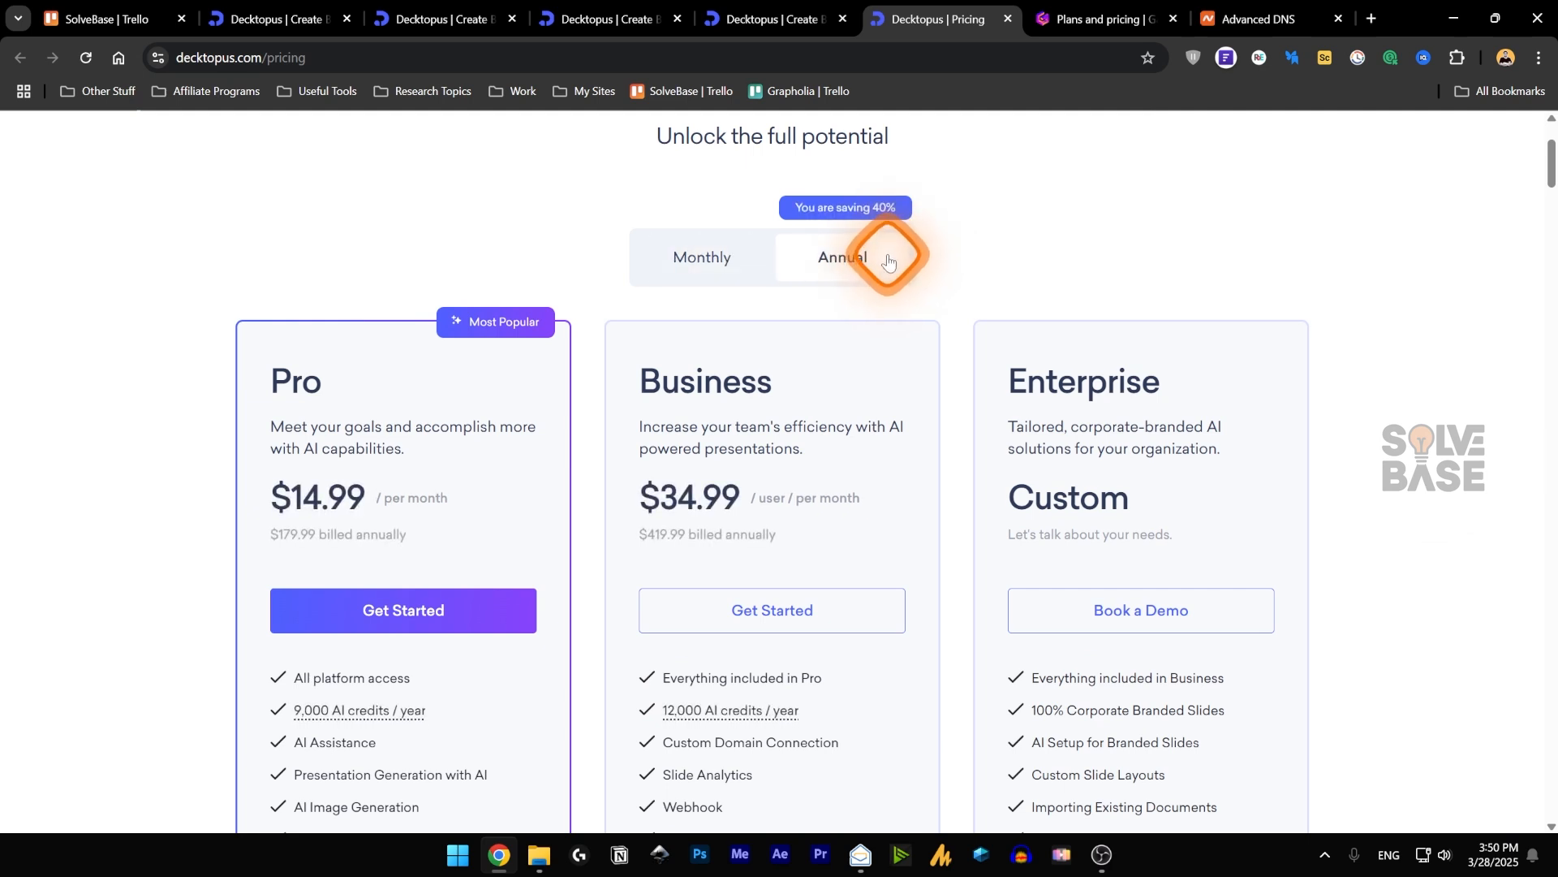
{"action": "left_click", "coordinate": [710, 253]}
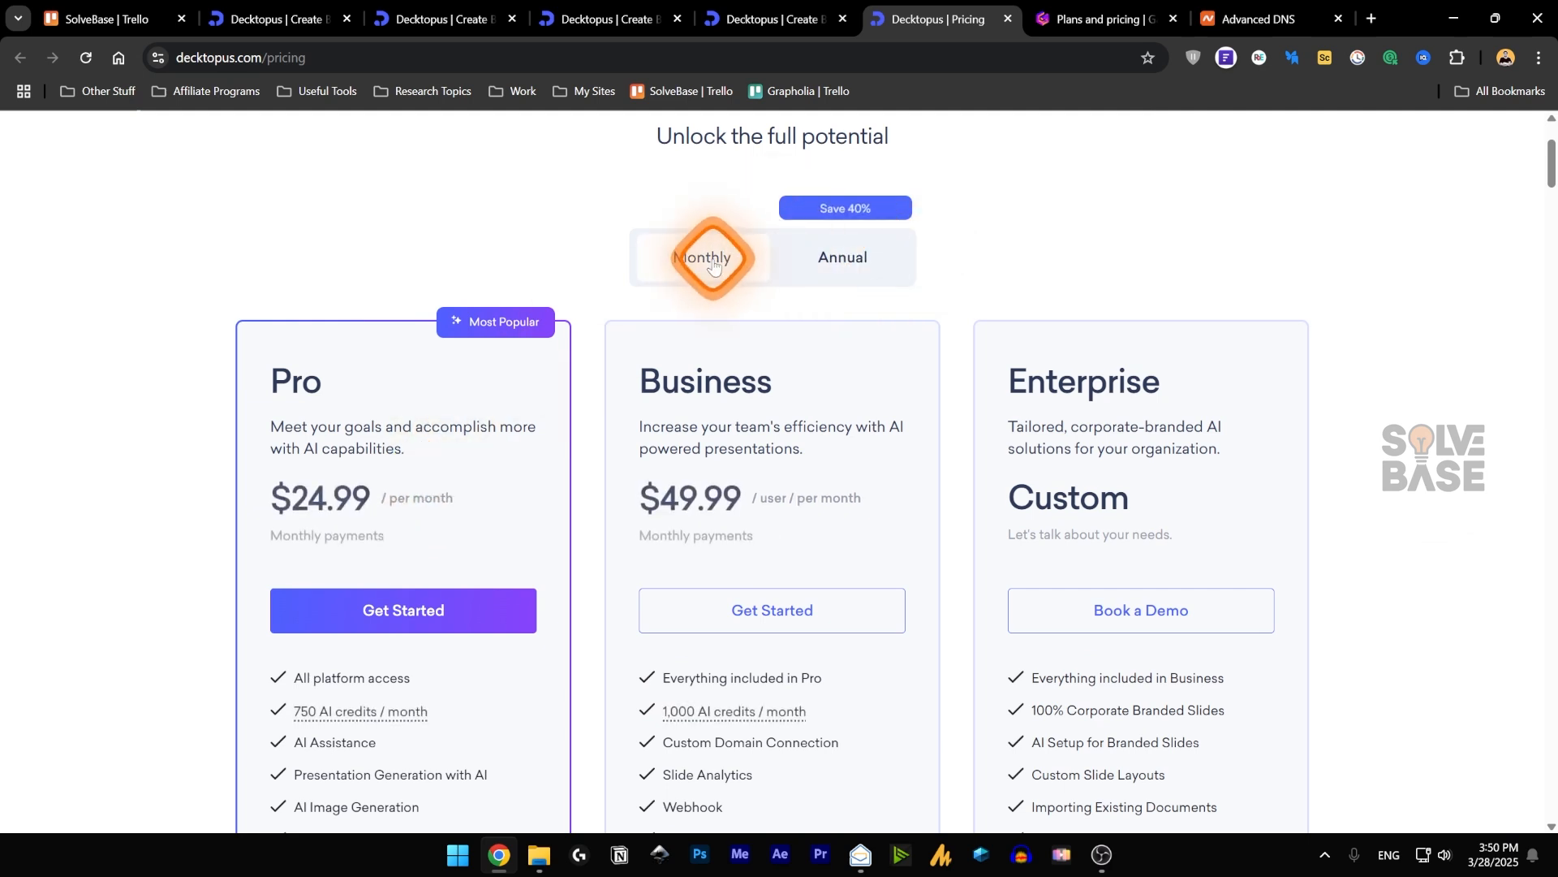
{"action": "left_click", "coordinate": [885, 266]}
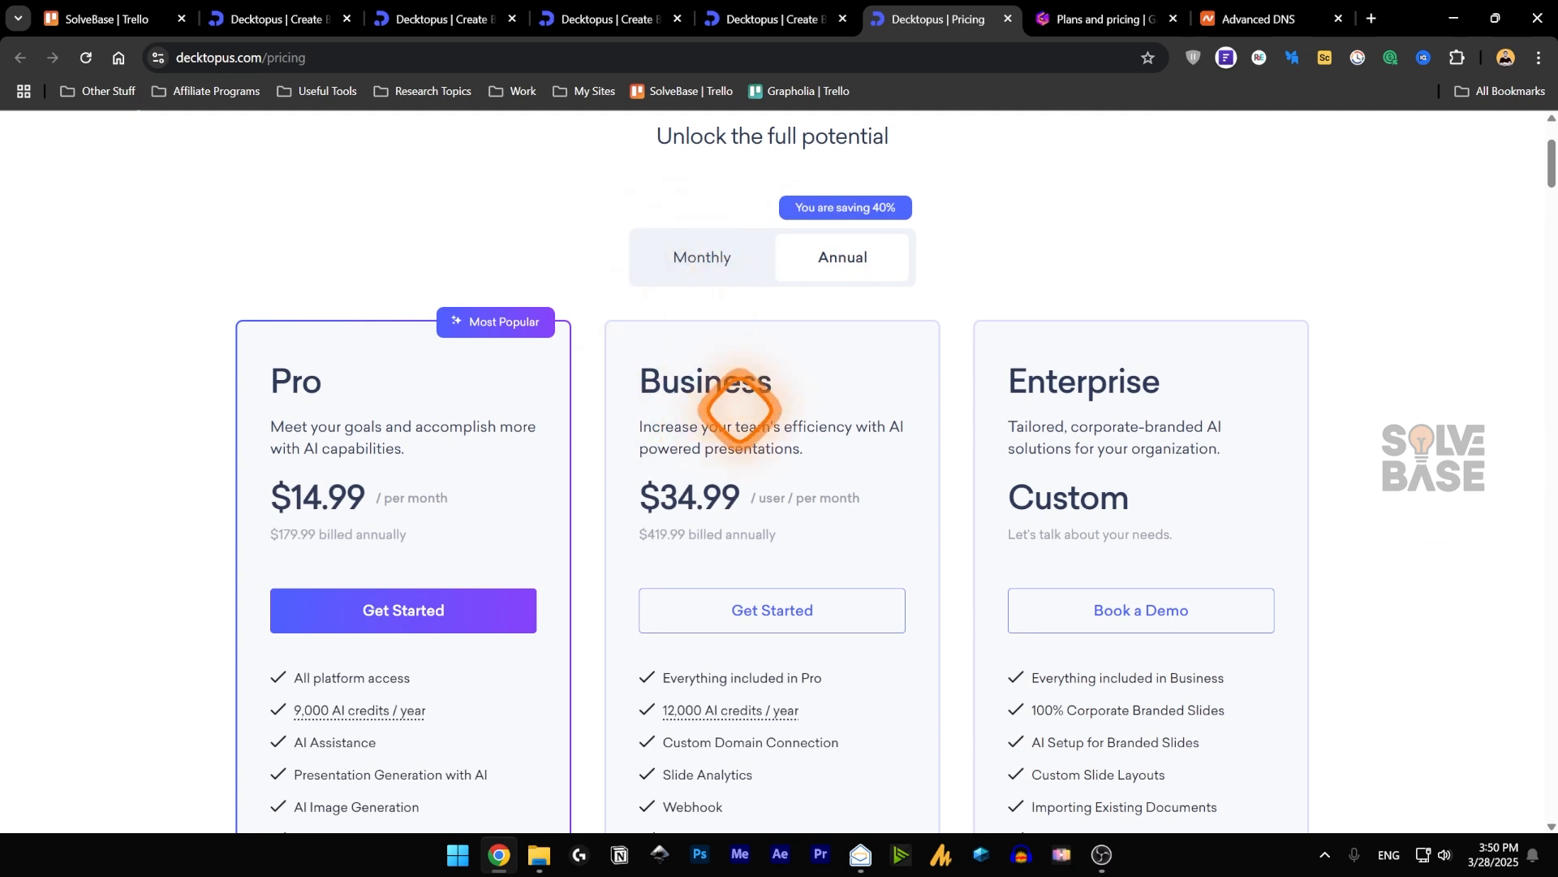
{"action": "left_click", "coordinate": [716, 258]}
{"action": "left_click", "coordinate": [860, 264]}
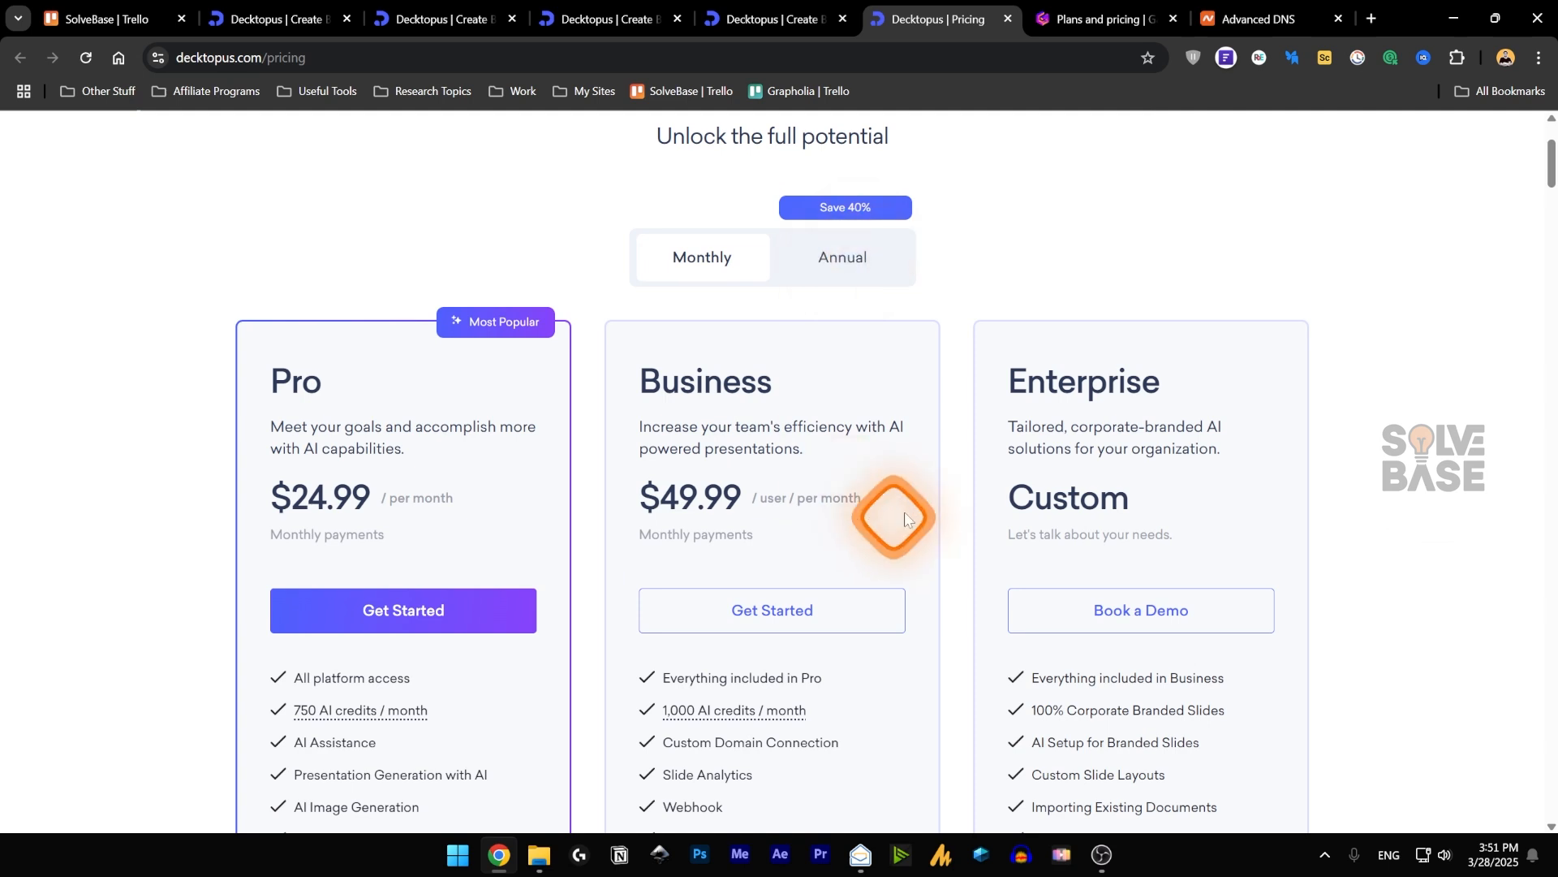
Read the plan feature lists, highlighting Custom Domain Connection in the Business plan.
{"action": "scroll", "coordinate": [898, 515], "scroll_direction": "down", "scroll_amount": 1}
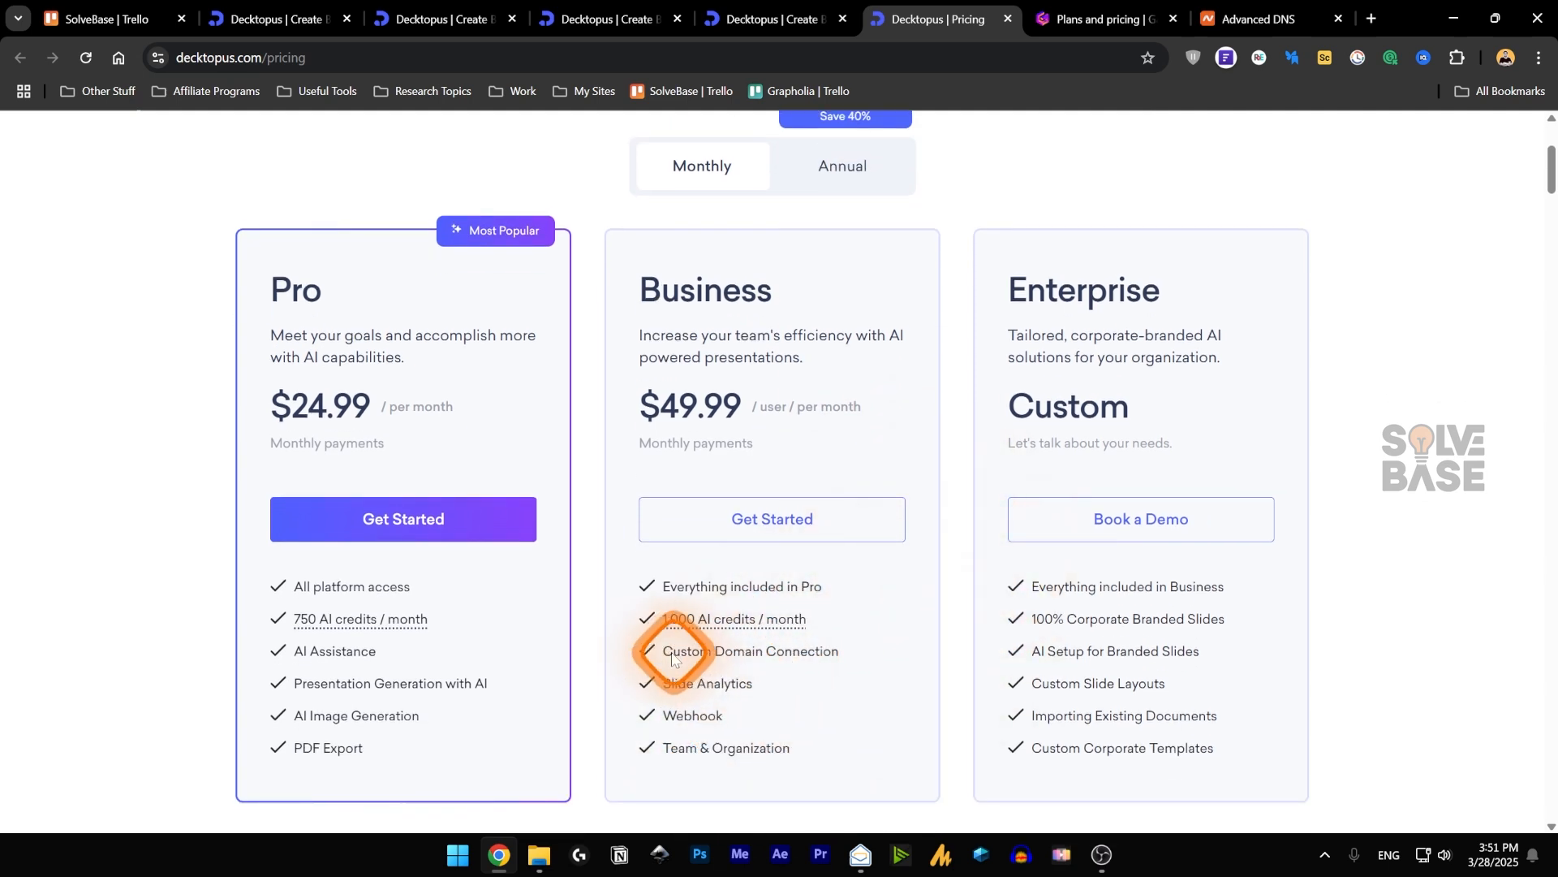
{"action": "left_click_drag", "start_coordinate": [663, 649], "coordinate": [844, 669]}
{"action": "left_click", "coordinate": [821, 684]}
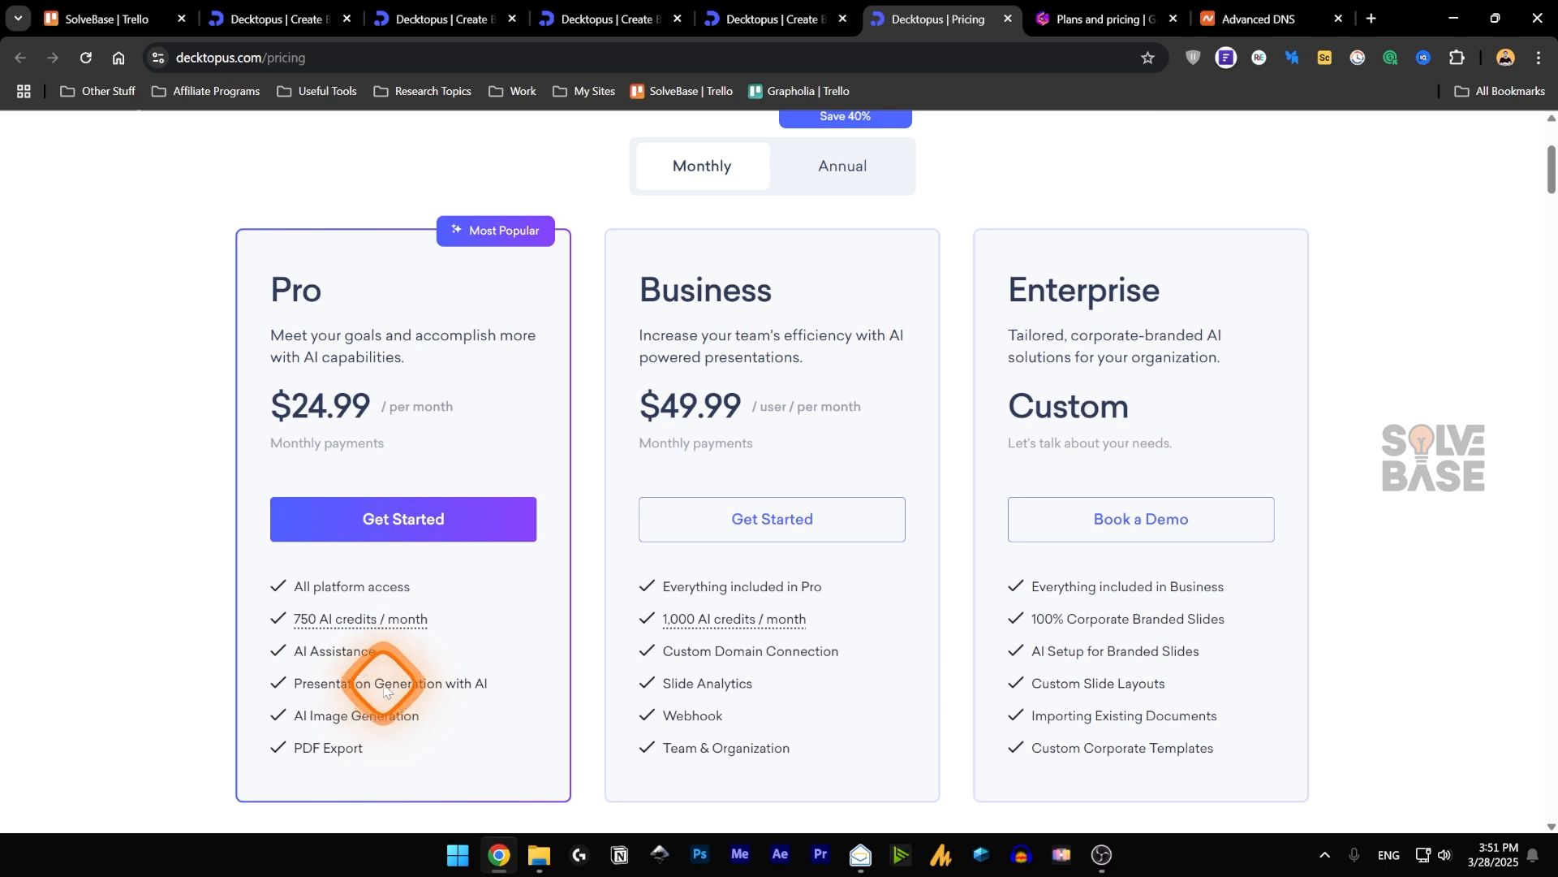
Examine the student discount code offer and the Deck Creation Features comparison of Free, PRO AI and Business AI.
{"action": "scroll", "coordinate": [407, 627], "scroll_direction": "down", "scroll_amount": 5}
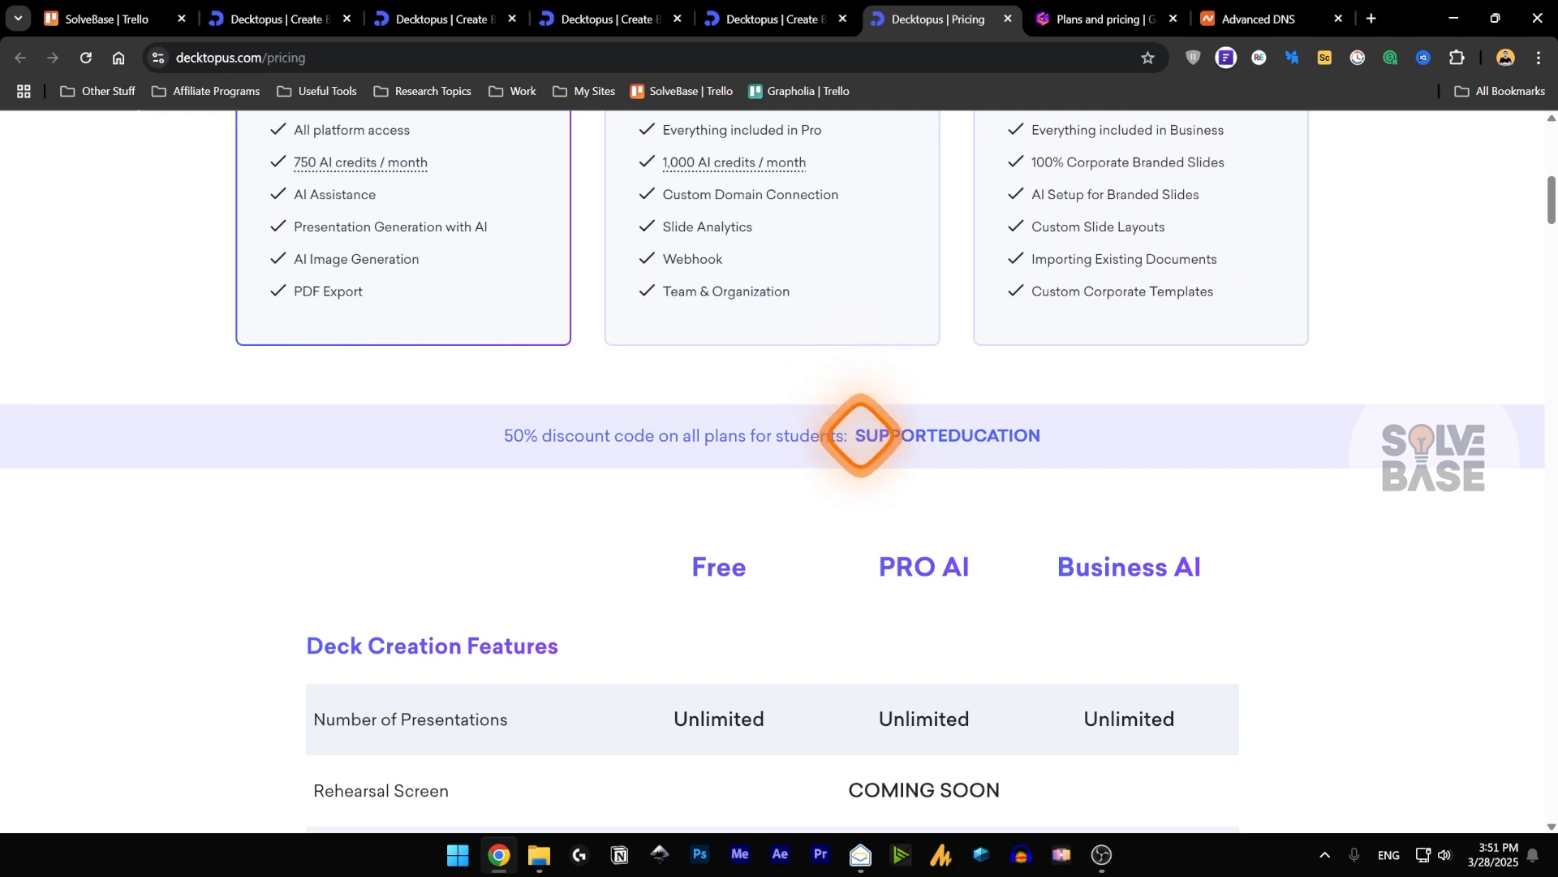
{"action": "left_click_drag", "start_coordinate": [854, 436], "coordinate": [1037, 433]}
{"action": "left_click", "coordinate": [931, 435]}
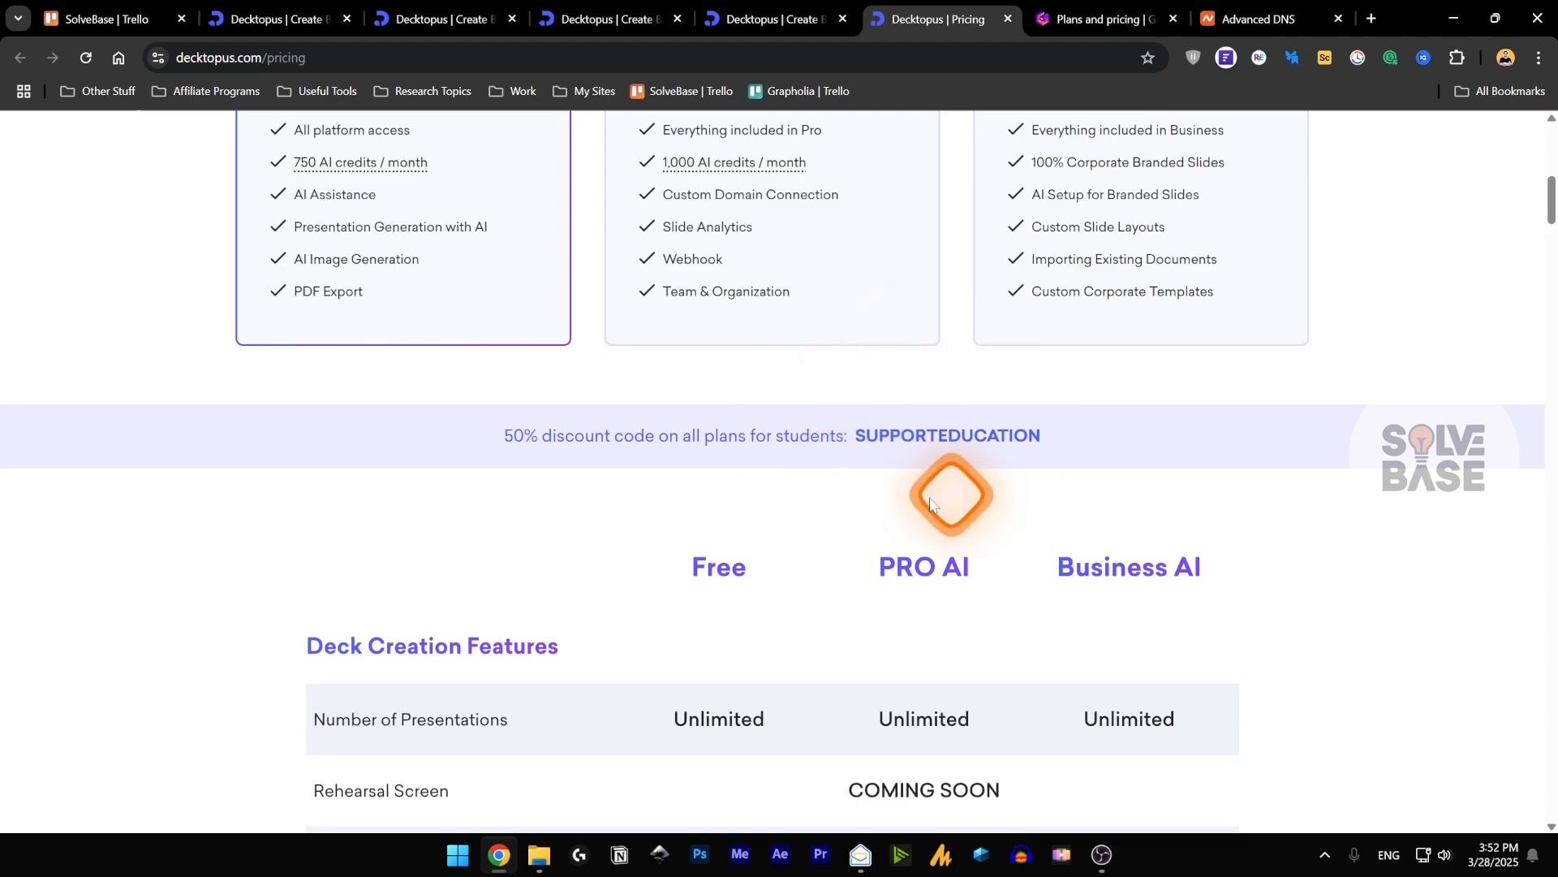
{"action": "scroll", "coordinate": [644, 452], "scroll_direction": "down", "scroll_amount": 4}
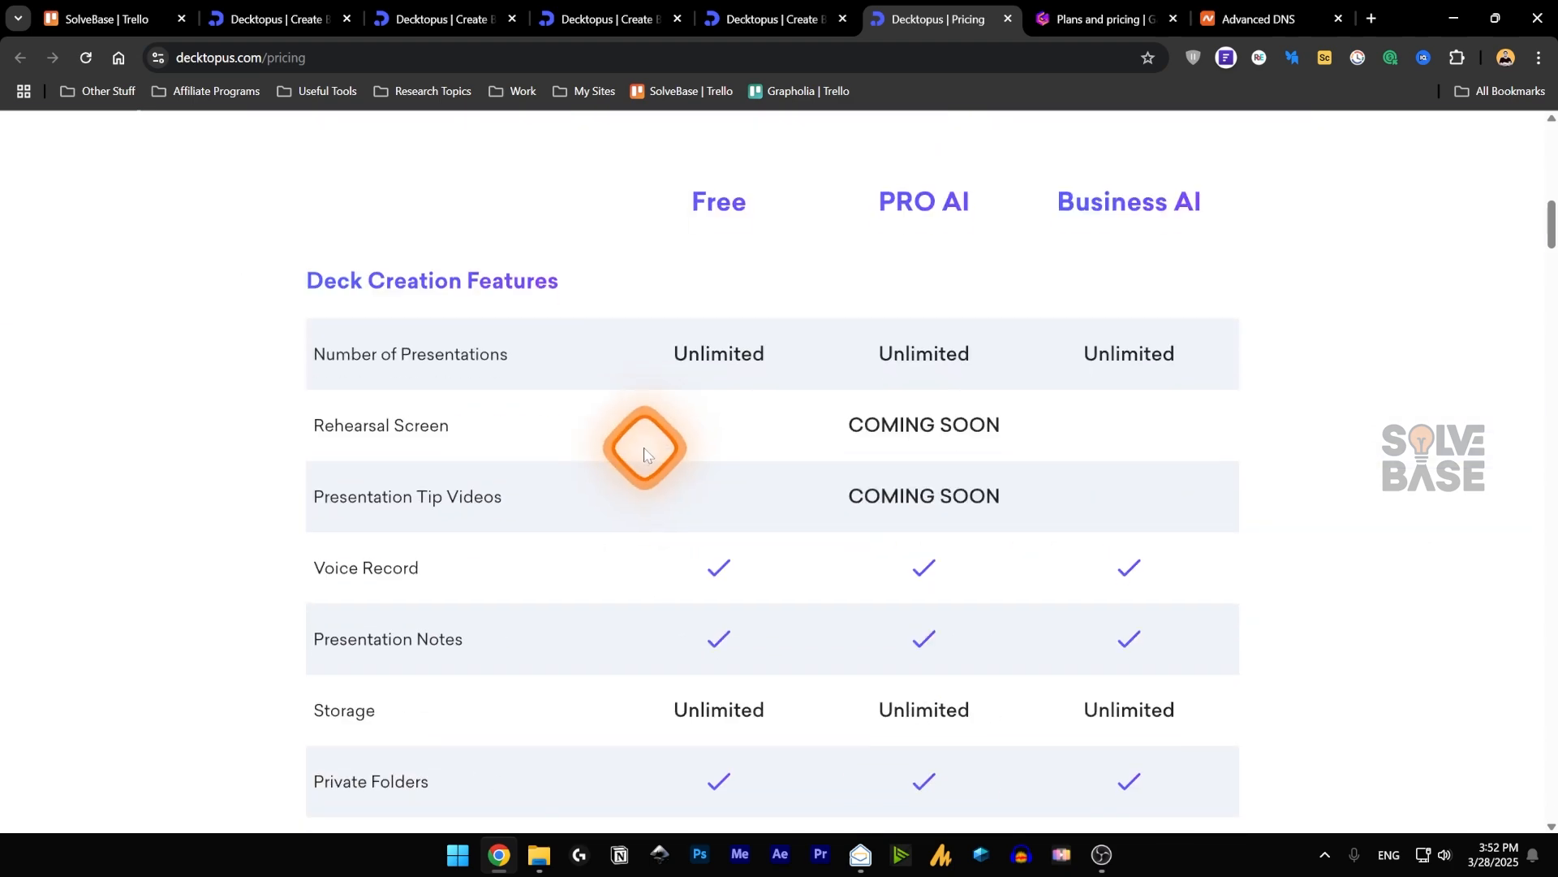